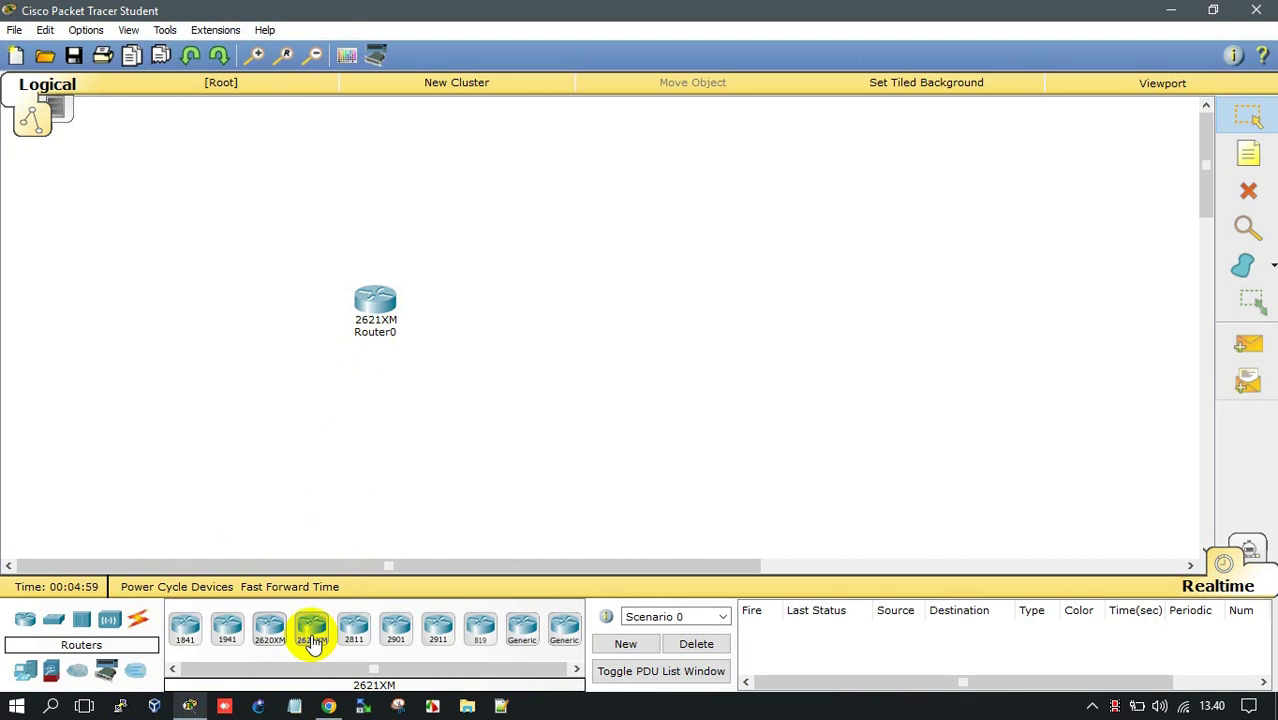
Step: Add two more 2621XM routers, one above and to the right of Router0, the other below and to the right of it
click(312, 632)
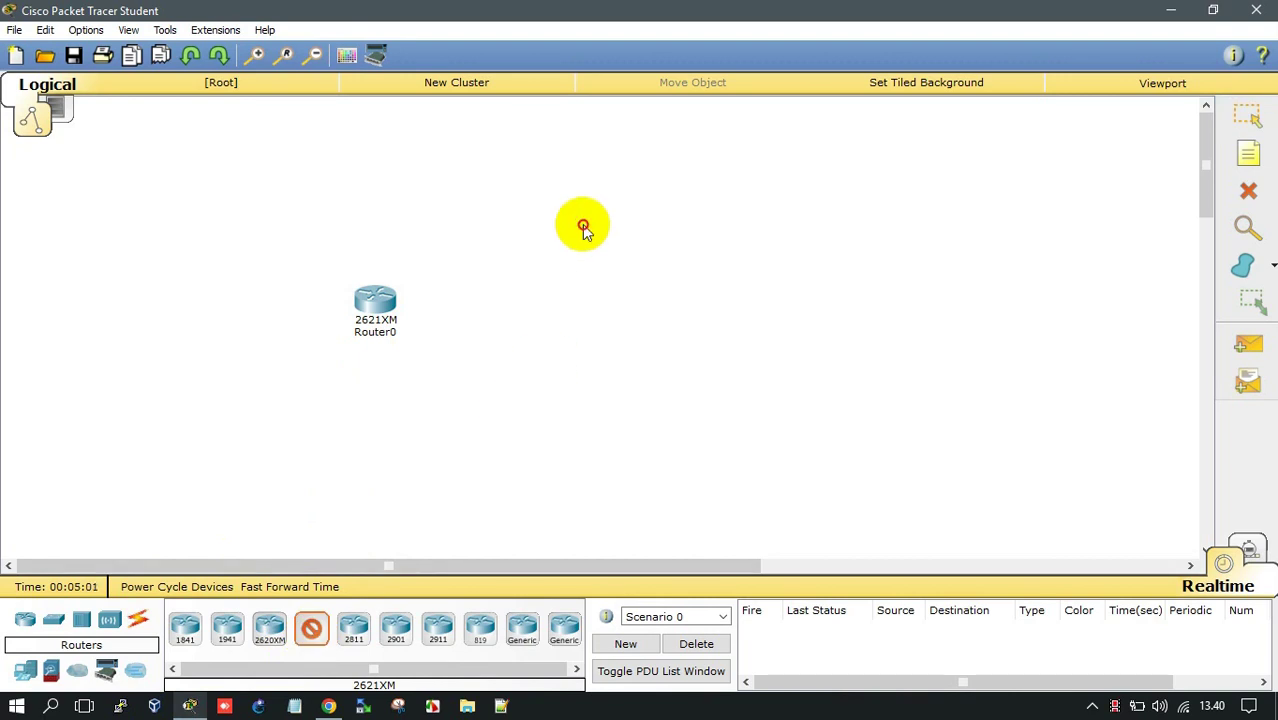
click(583, 229)
click(313, 630)
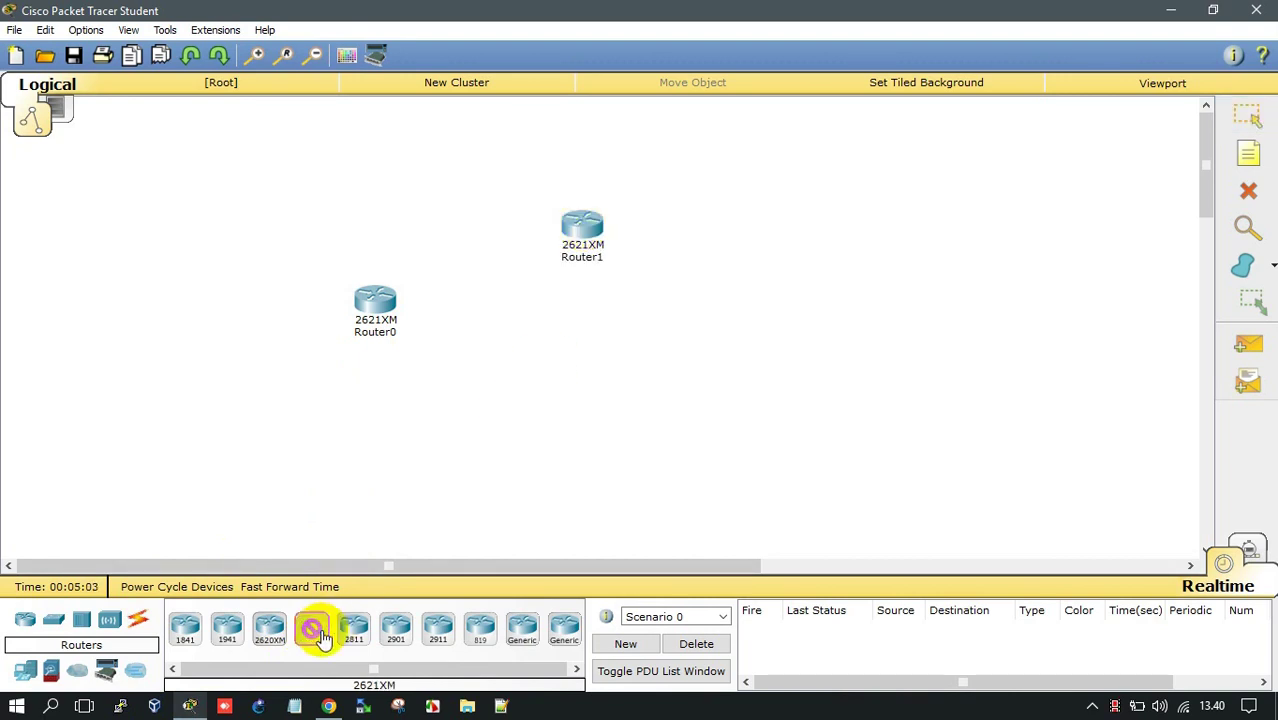
click(546, 356)
drag(547, 359, 586, 390)
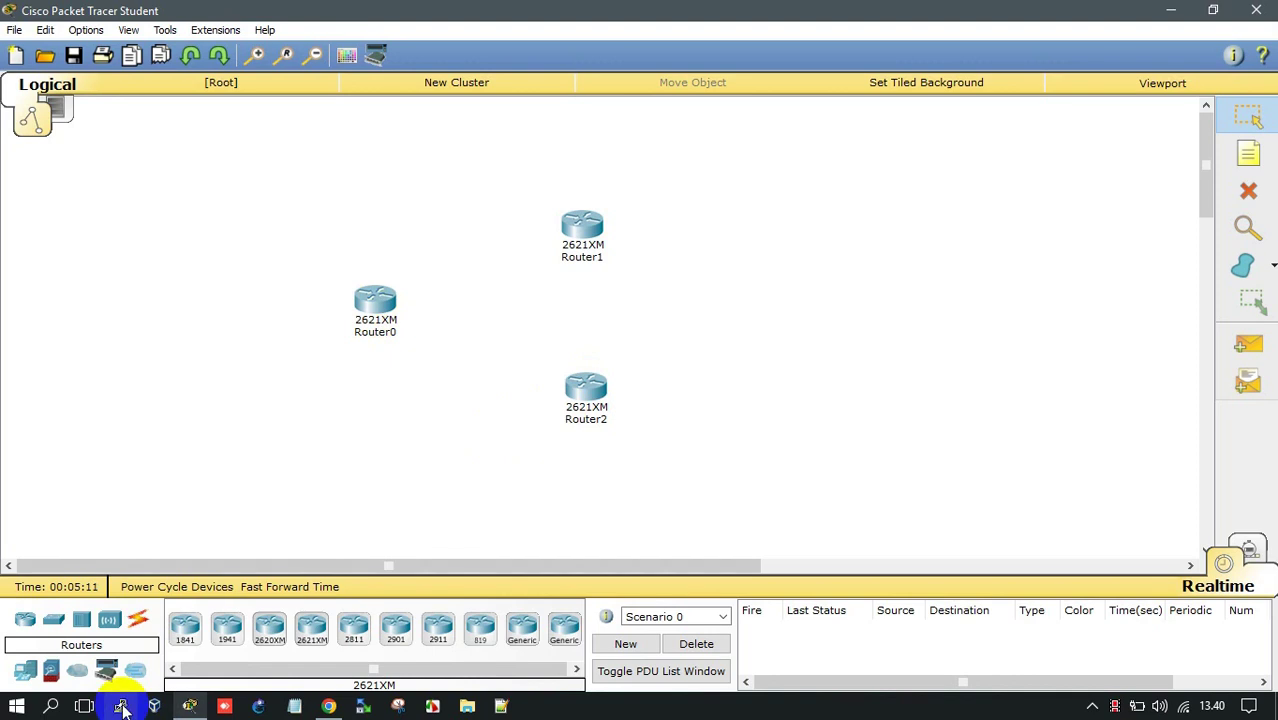
Step: Add three generic PCs: one left of Router0, one below Router2, and one above and to the right of Router1
click(26, 670)
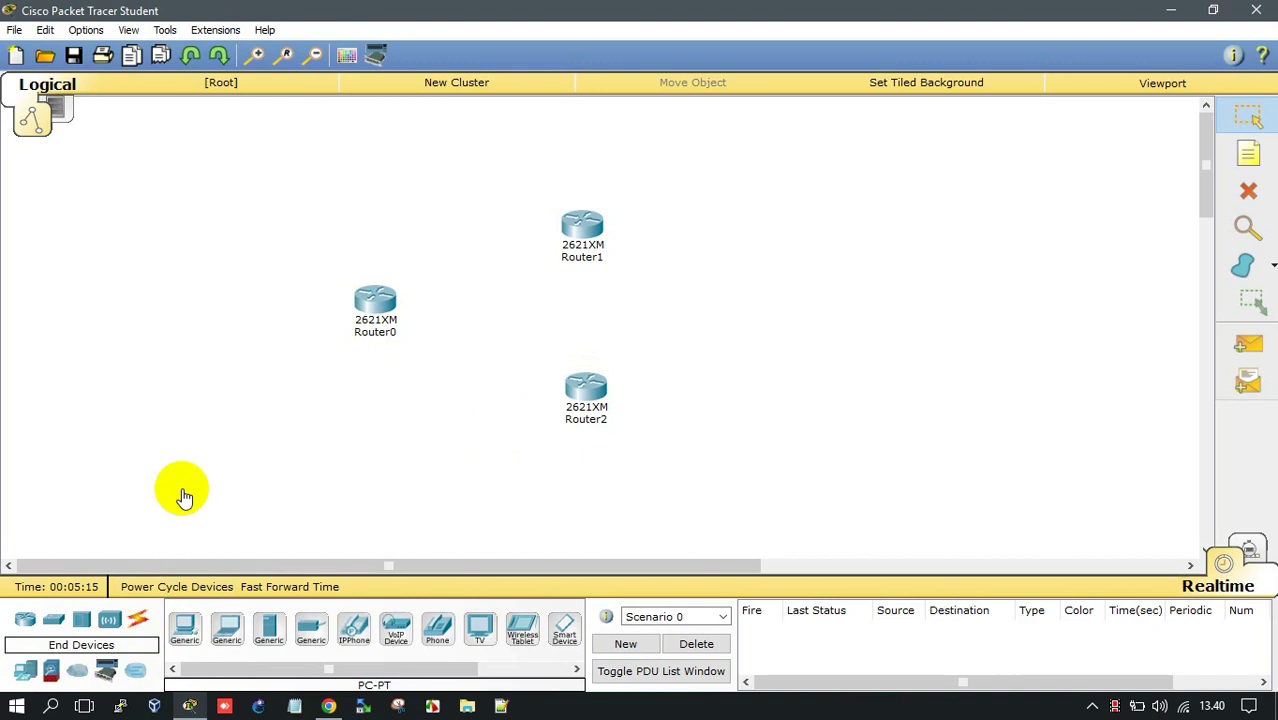
click(184, 630)
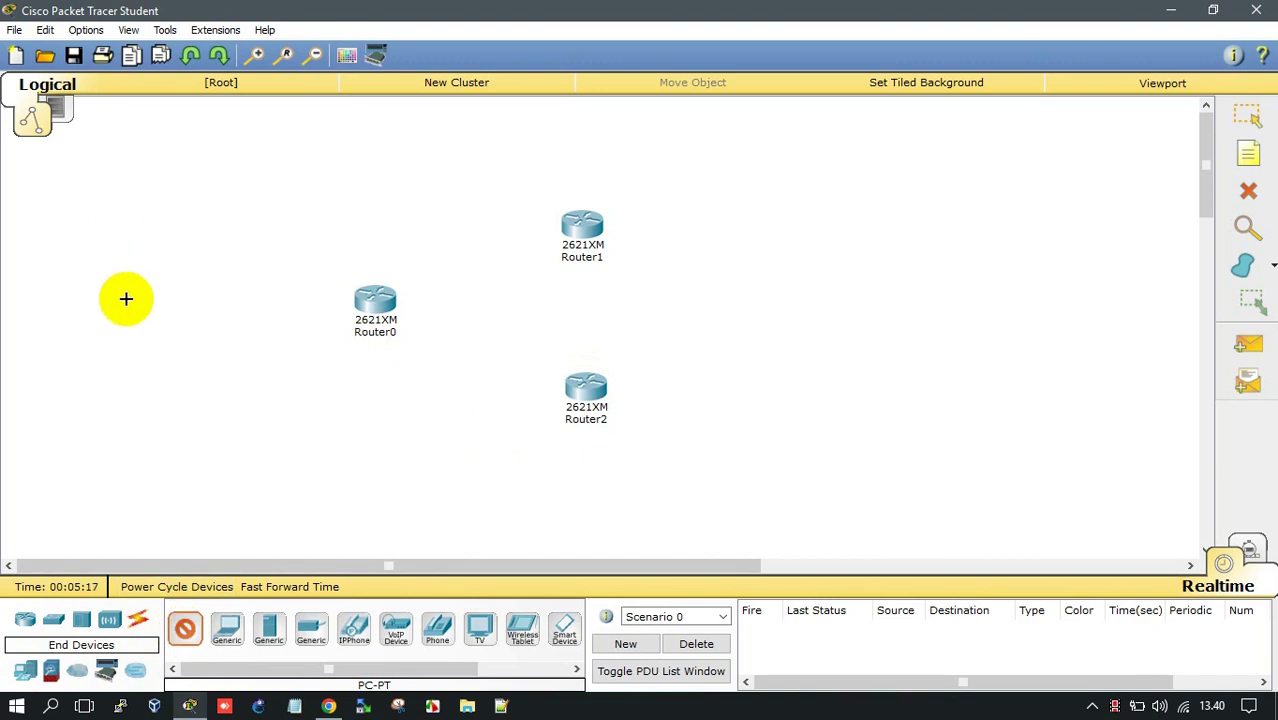
click(125, 298)
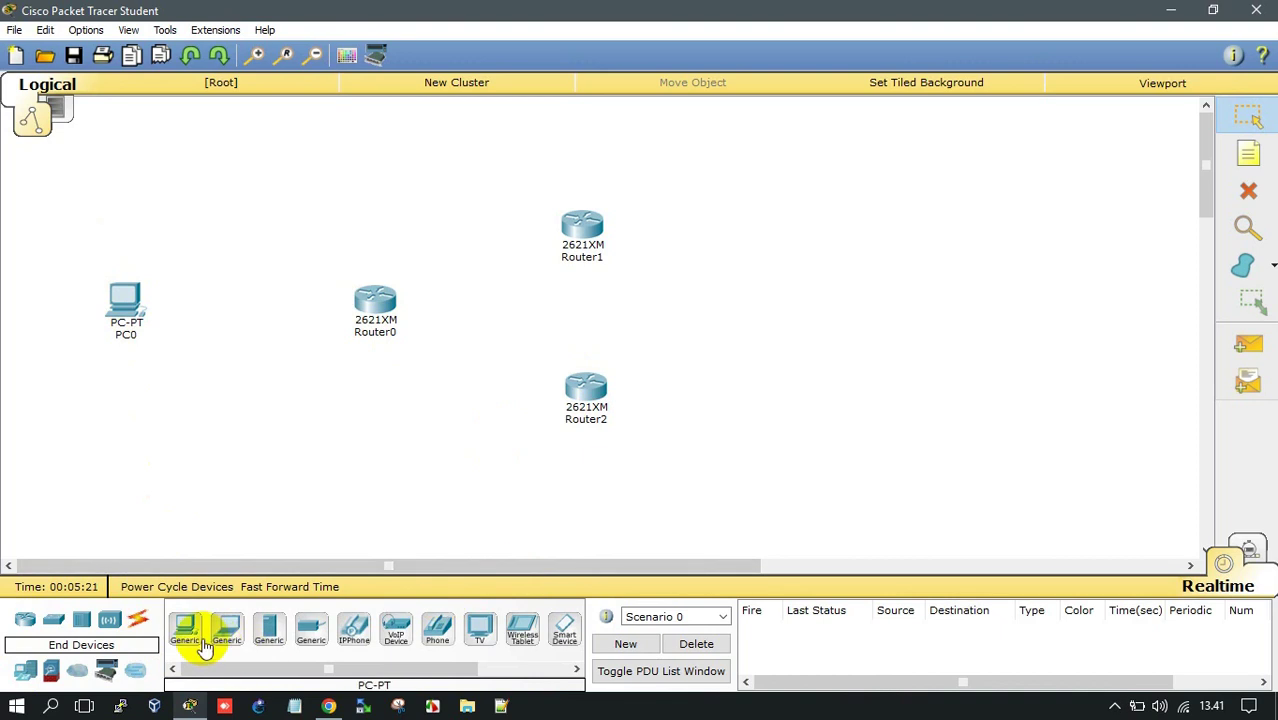
click(185, 634)
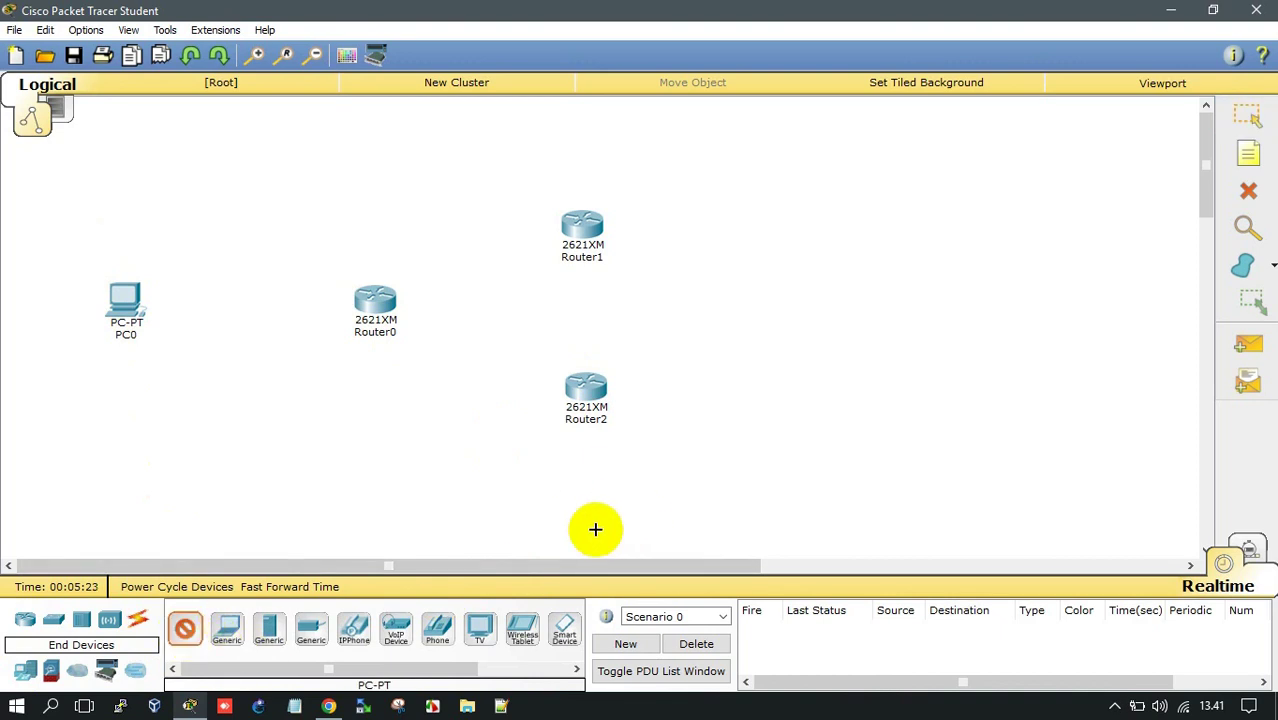
click(593, 524)
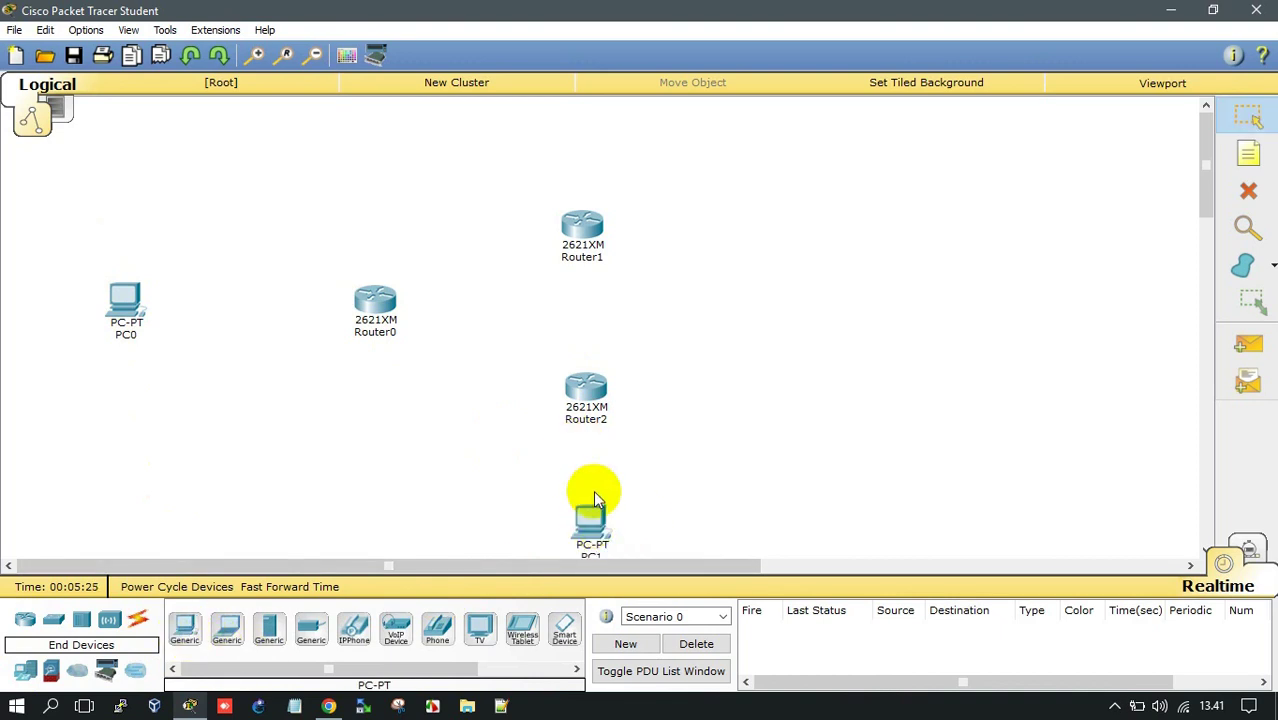
mouse_move(593, 527)
mouse_down()
mouse_move(622, 505)
mouse_move(601, 517)
mouse_up()
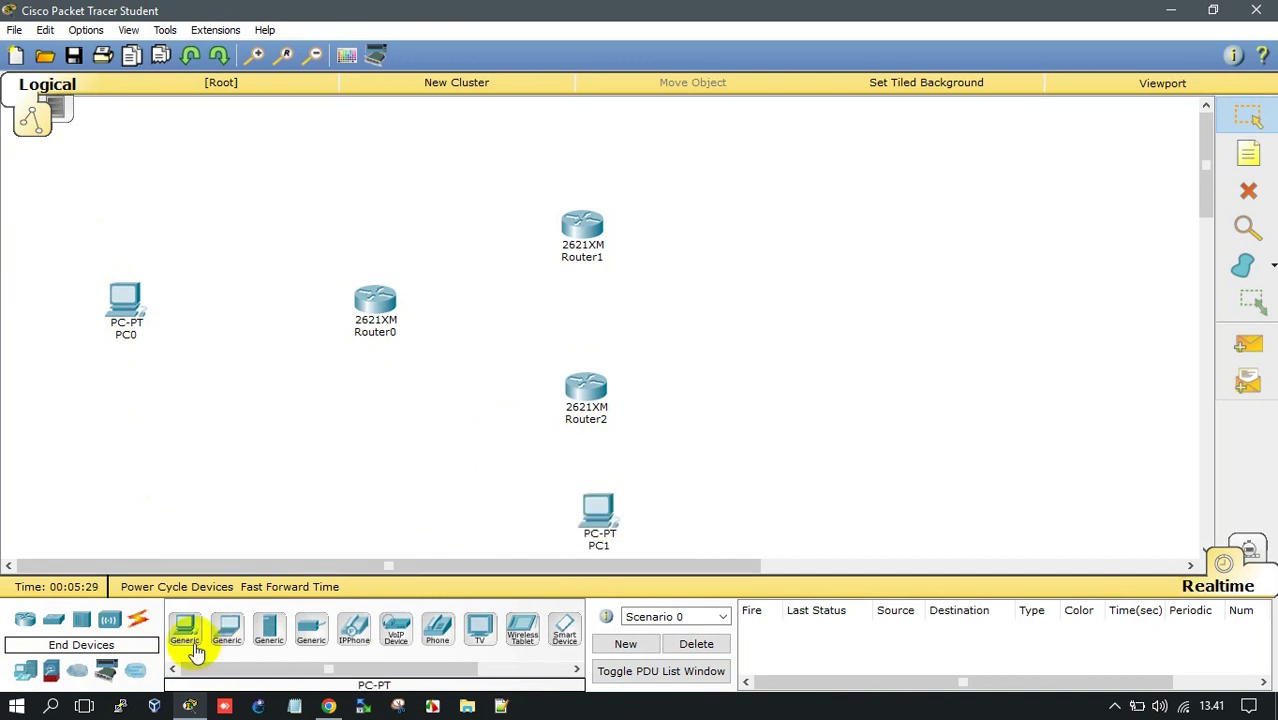
click(183, 630)
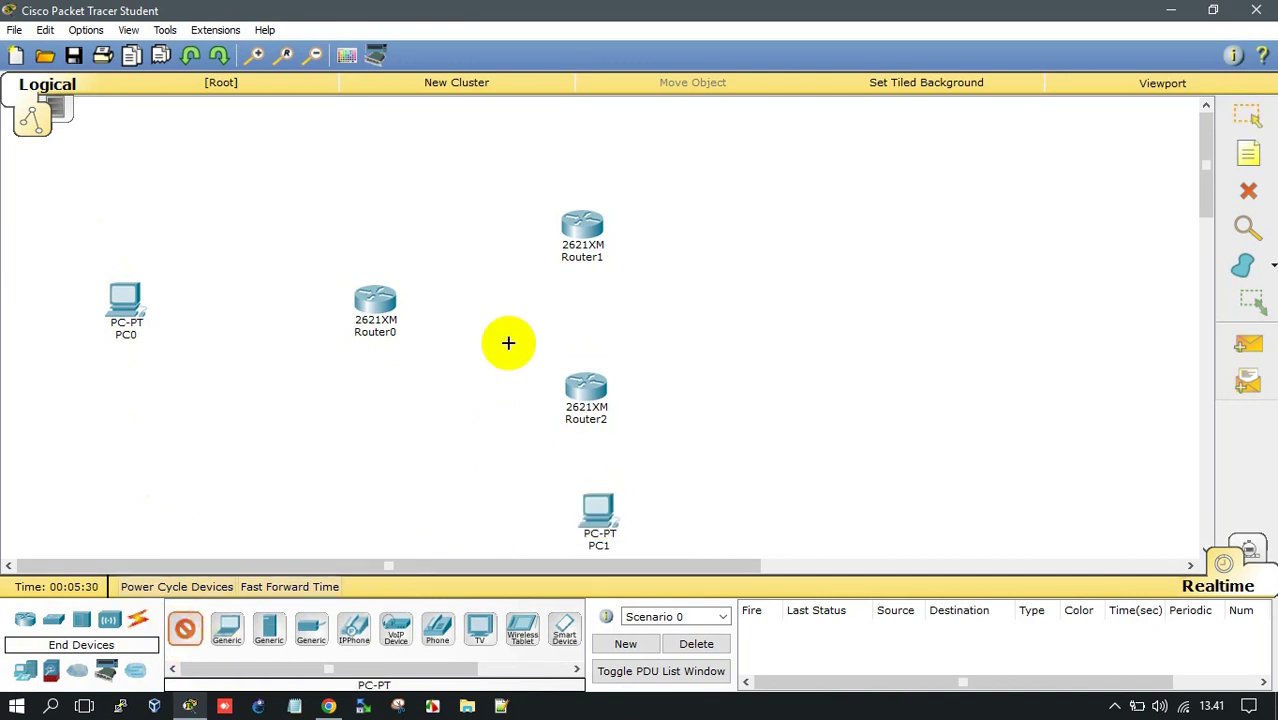
click(806, 151)
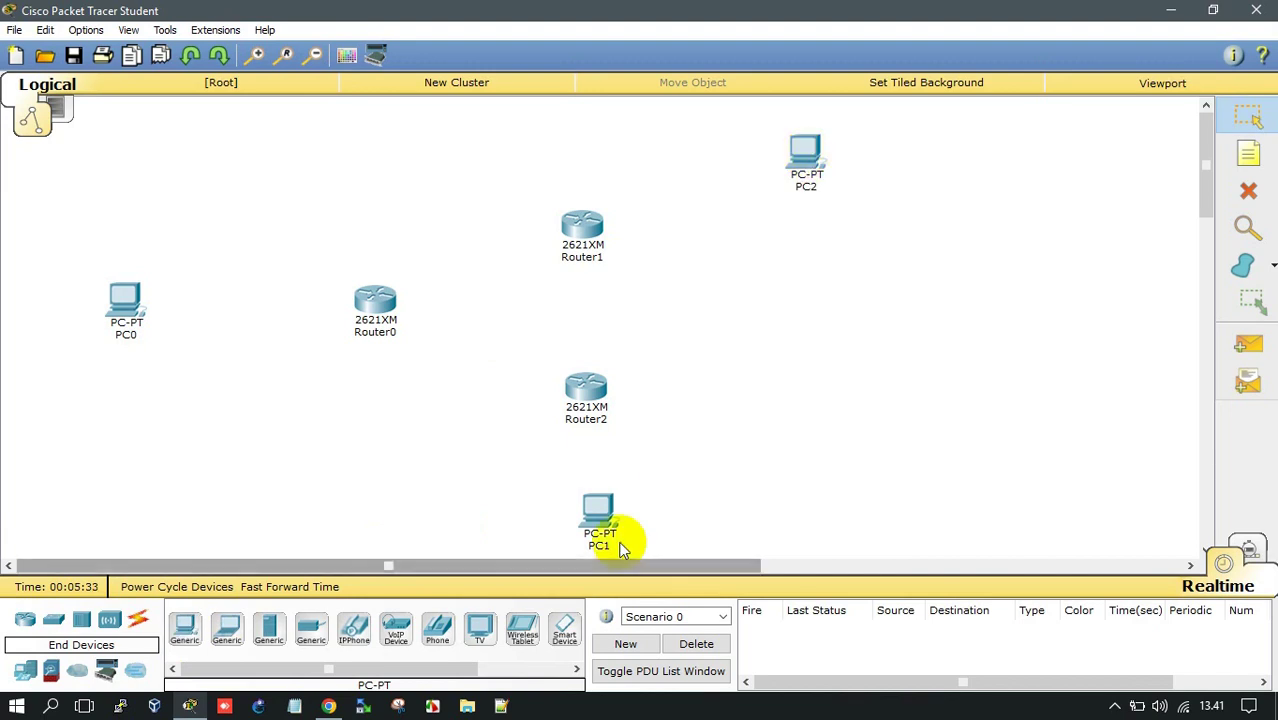
Step: Move PC1 further right so it sits diagonally below Router2
drag(593, 488, 697, 513)
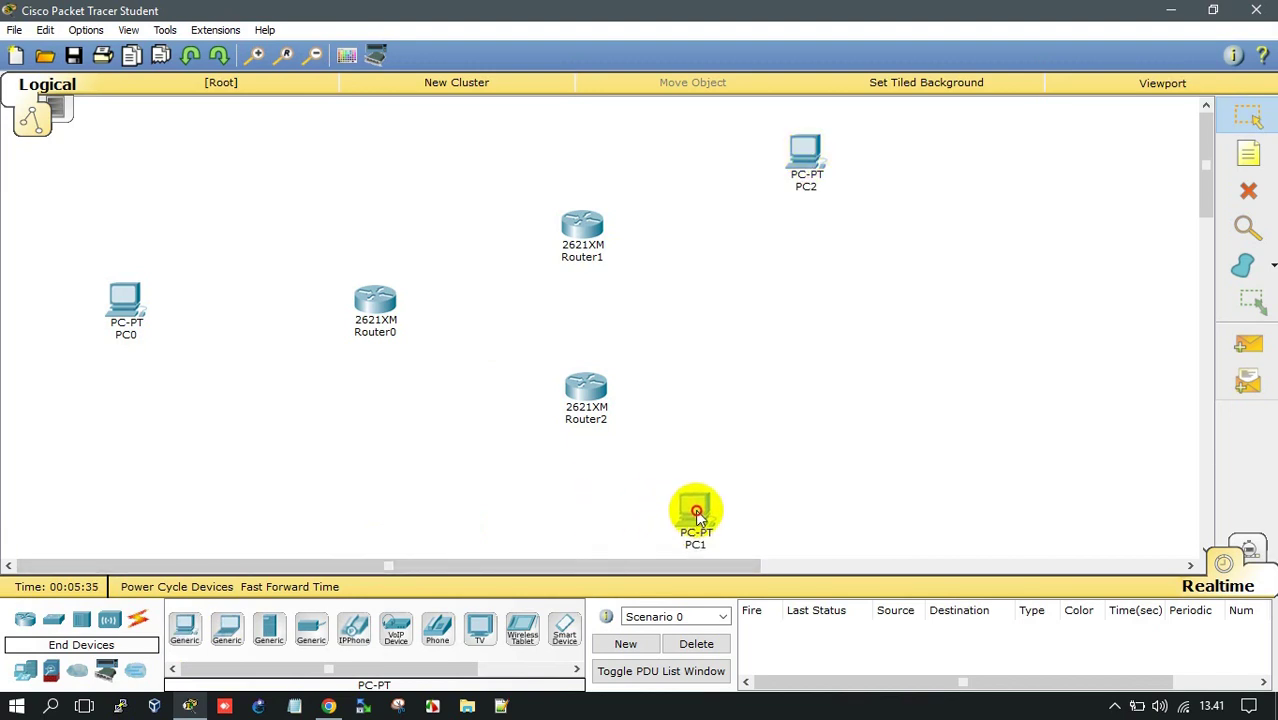
click(697, 513)
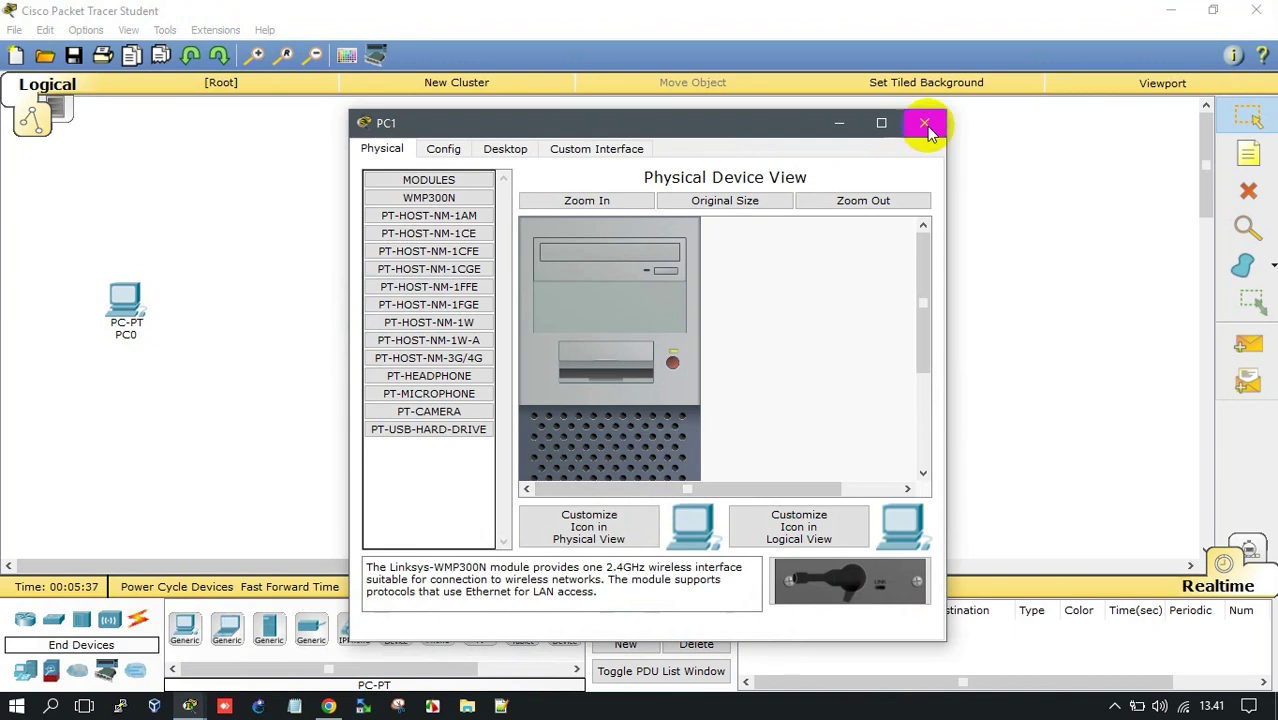
click(926, 126)
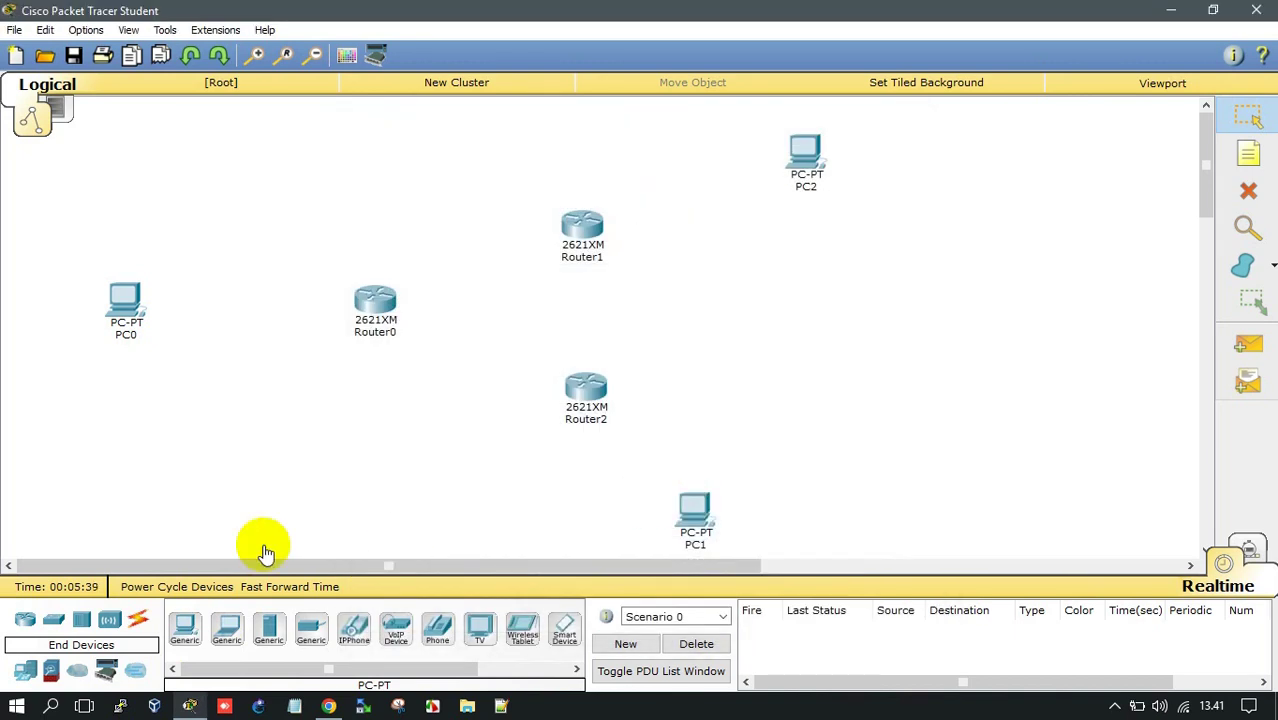
Step: Add three 2950-24 switches, one between each router and its nearest PC
click(53, 619)
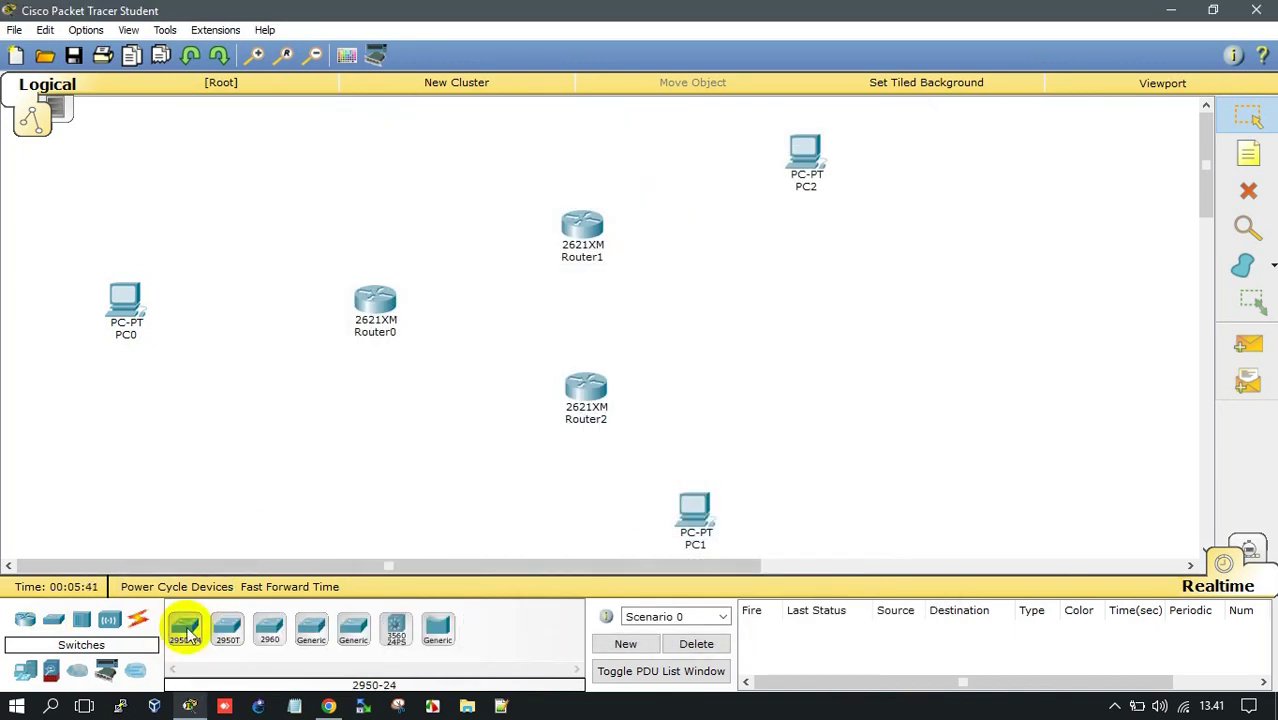
click(180, 625)
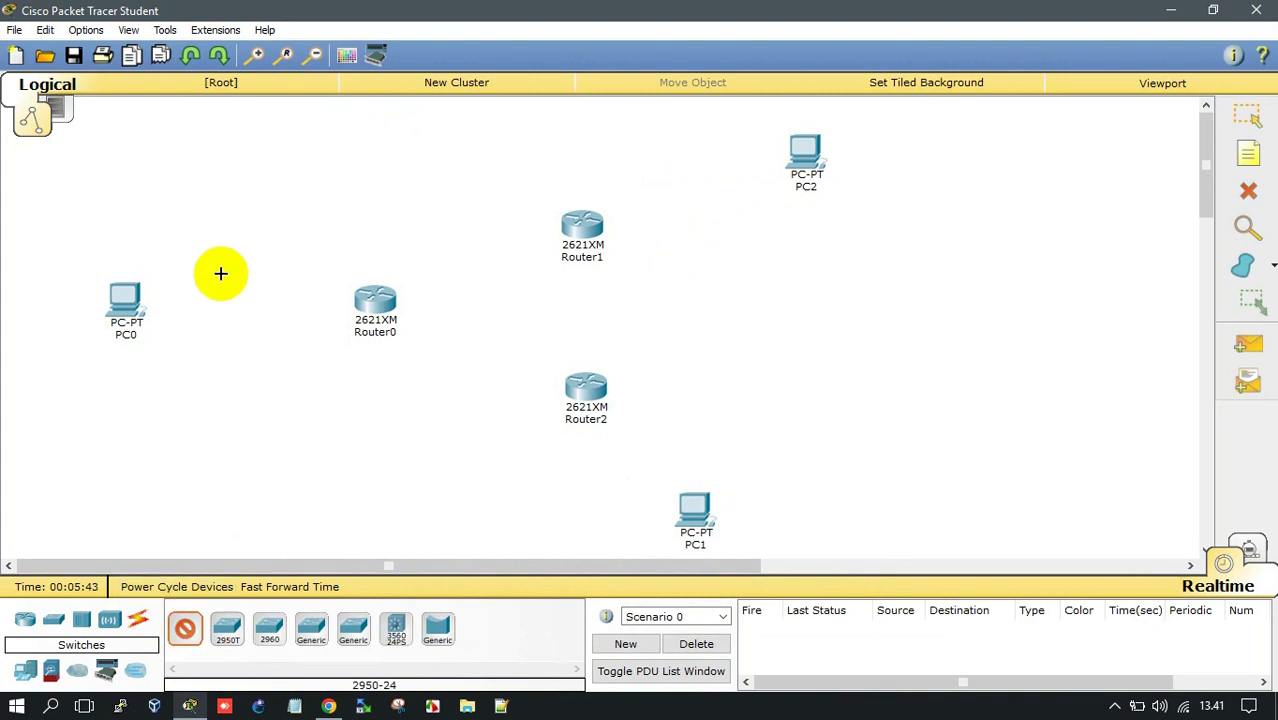
click(232, 308)
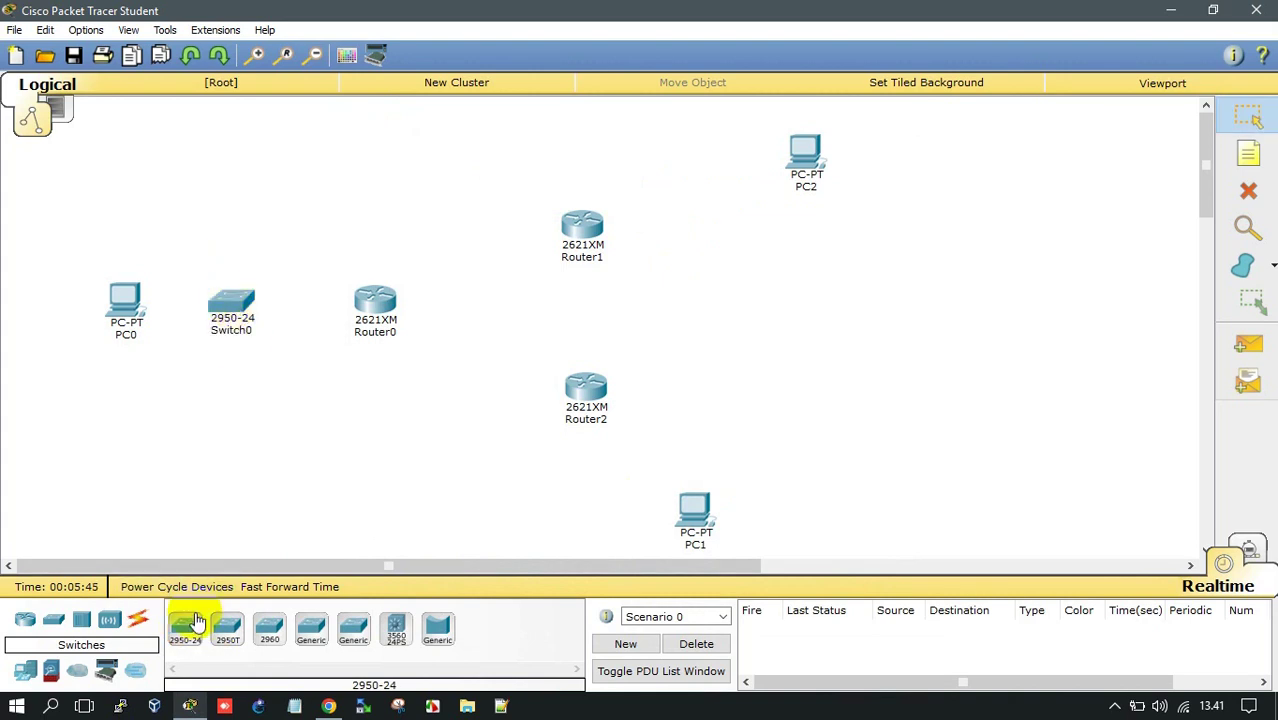
click(650, 437)
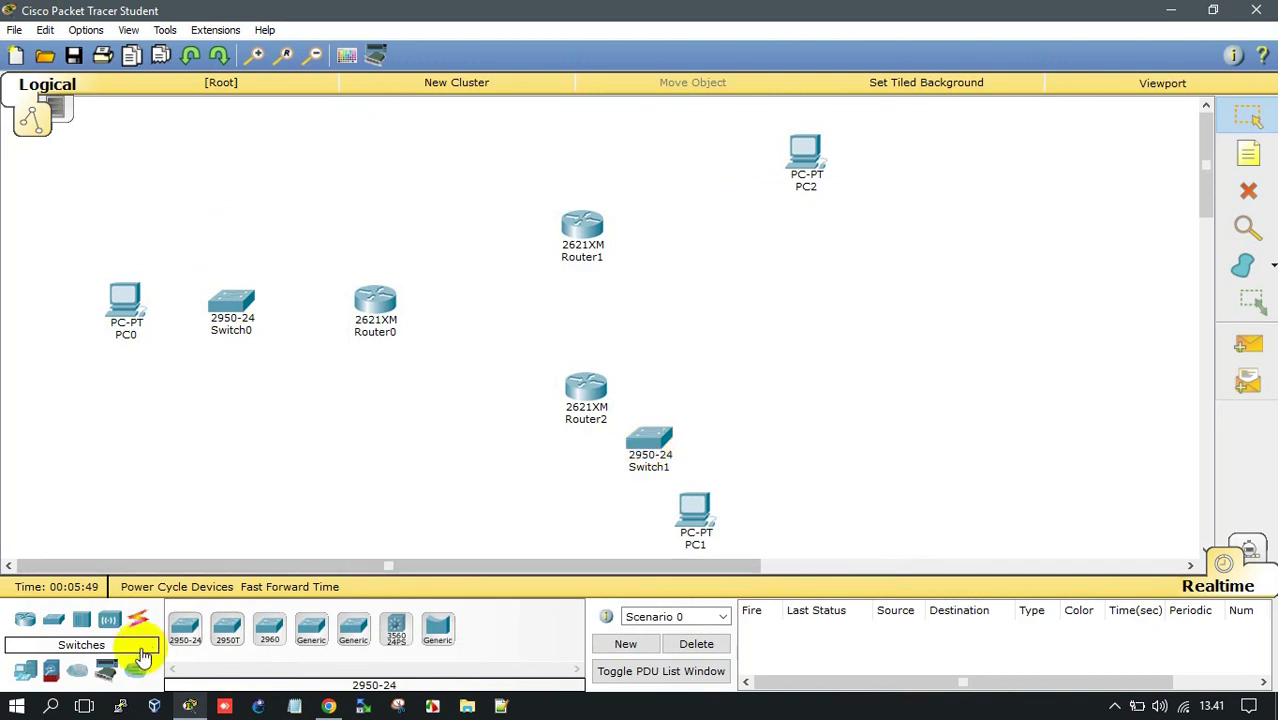
click(185, 640)
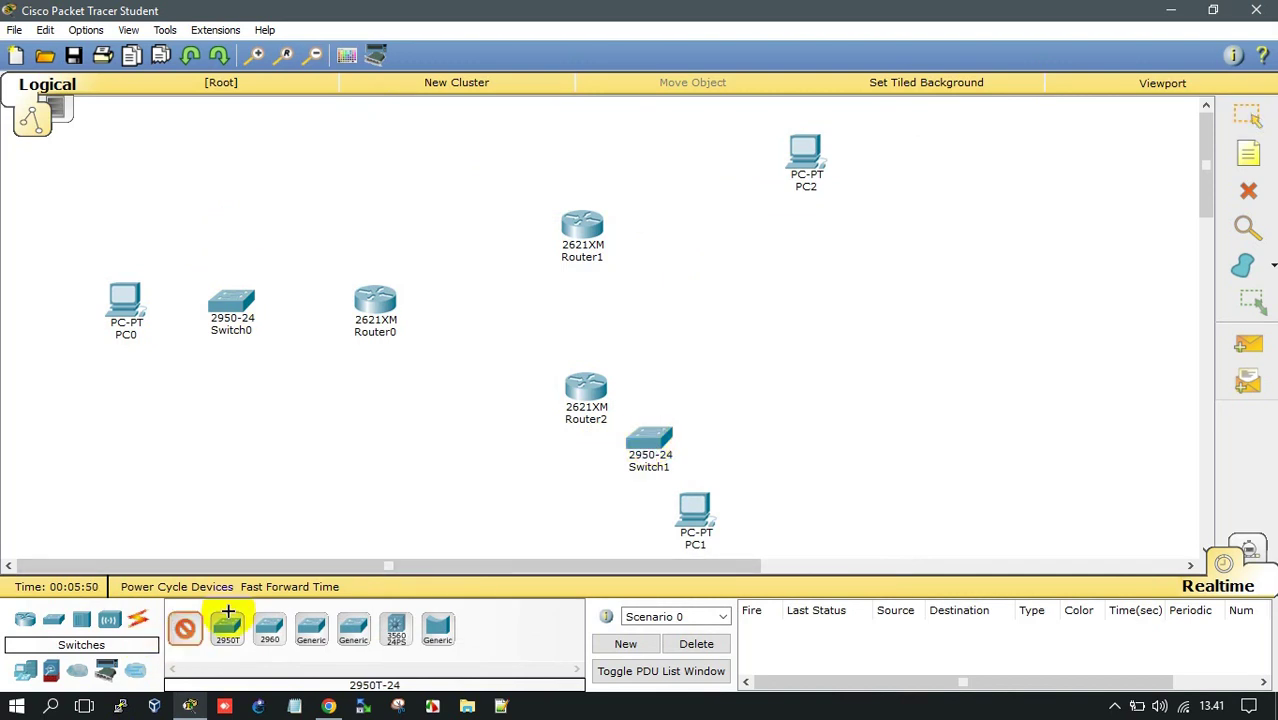
click(690, 178)
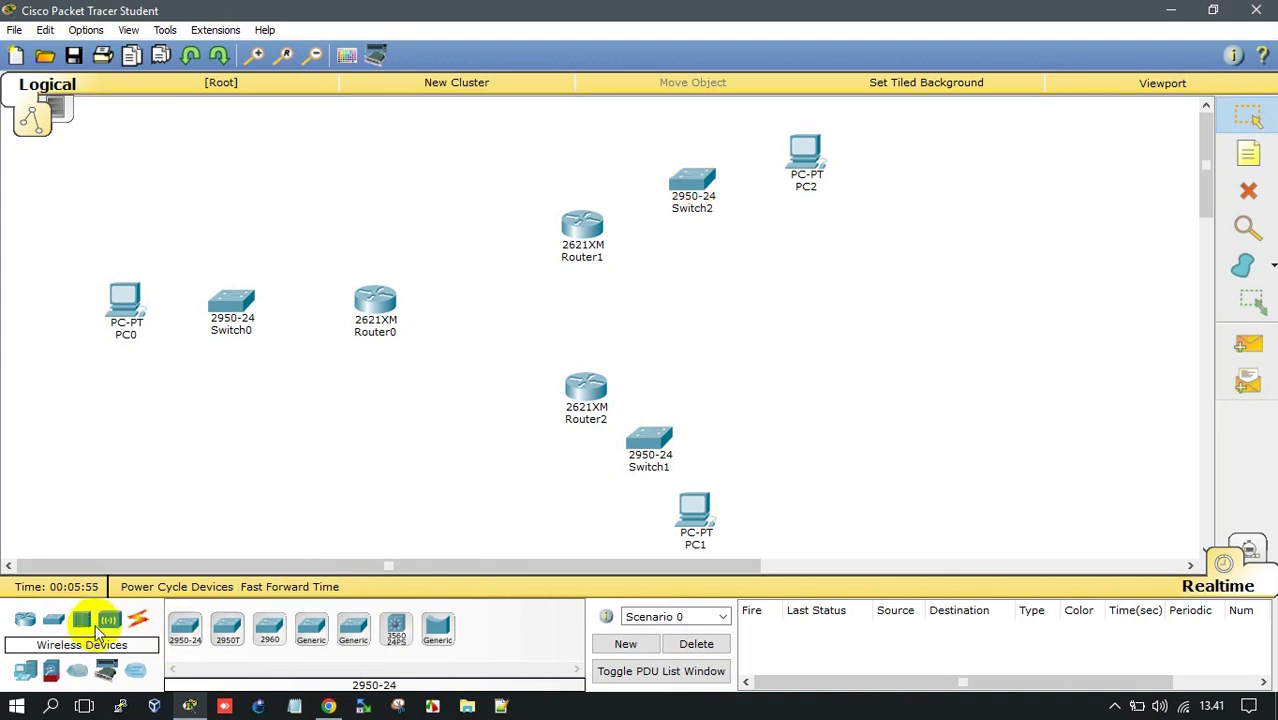
Step: Cable Switch0 to Router0 and PC0 to Switch0 using the automatic connection type
click(137, 621)
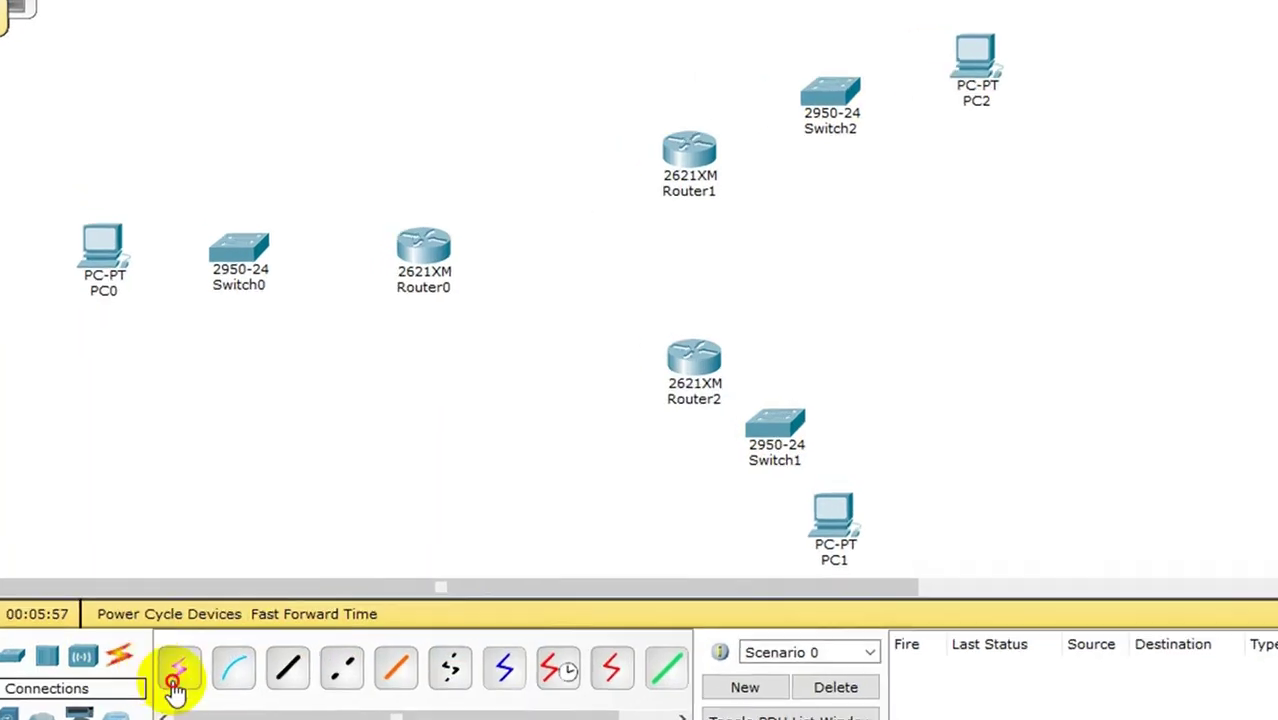
click(184, 628)
click(234, 250)
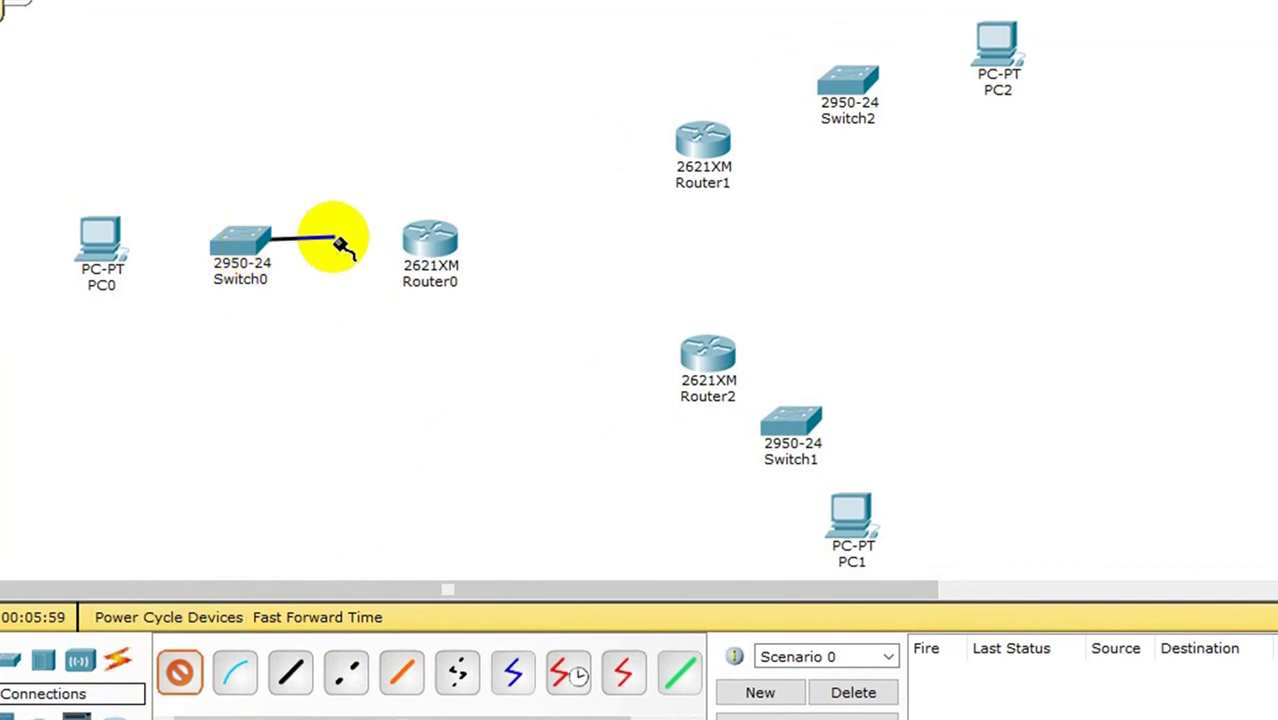
click(436, 240)
click(178, 674)
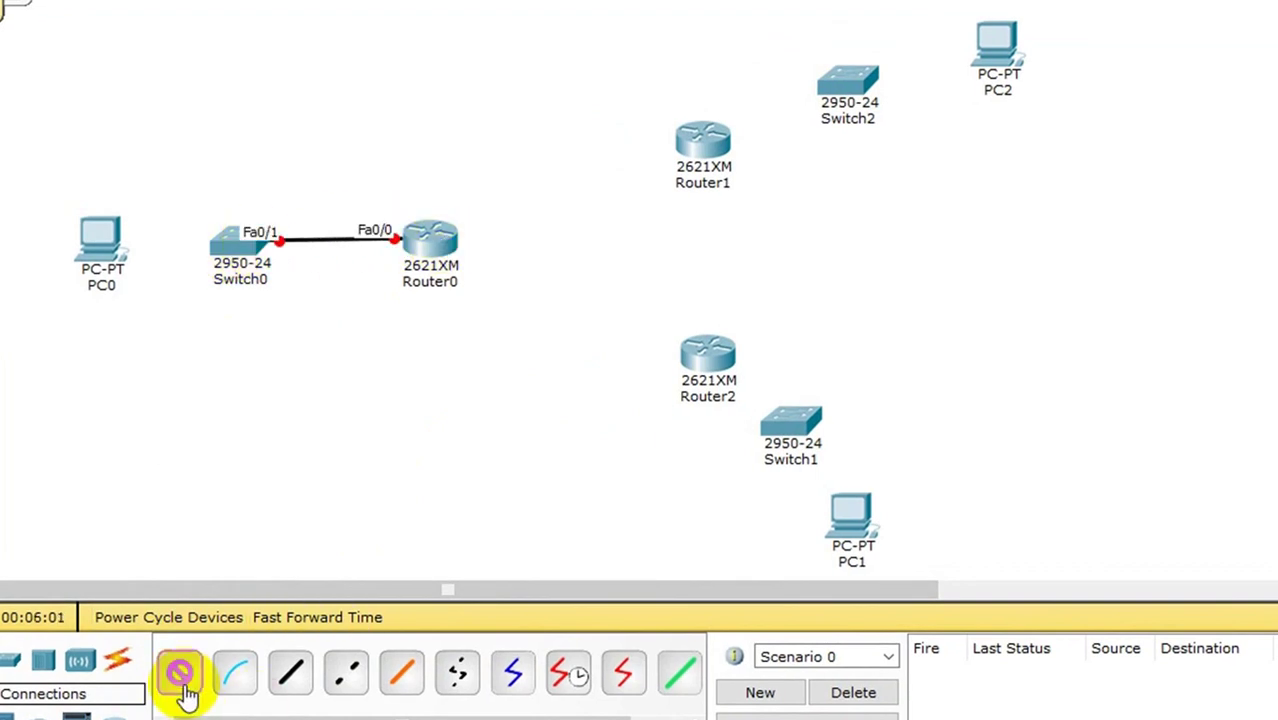
click(86, 242)
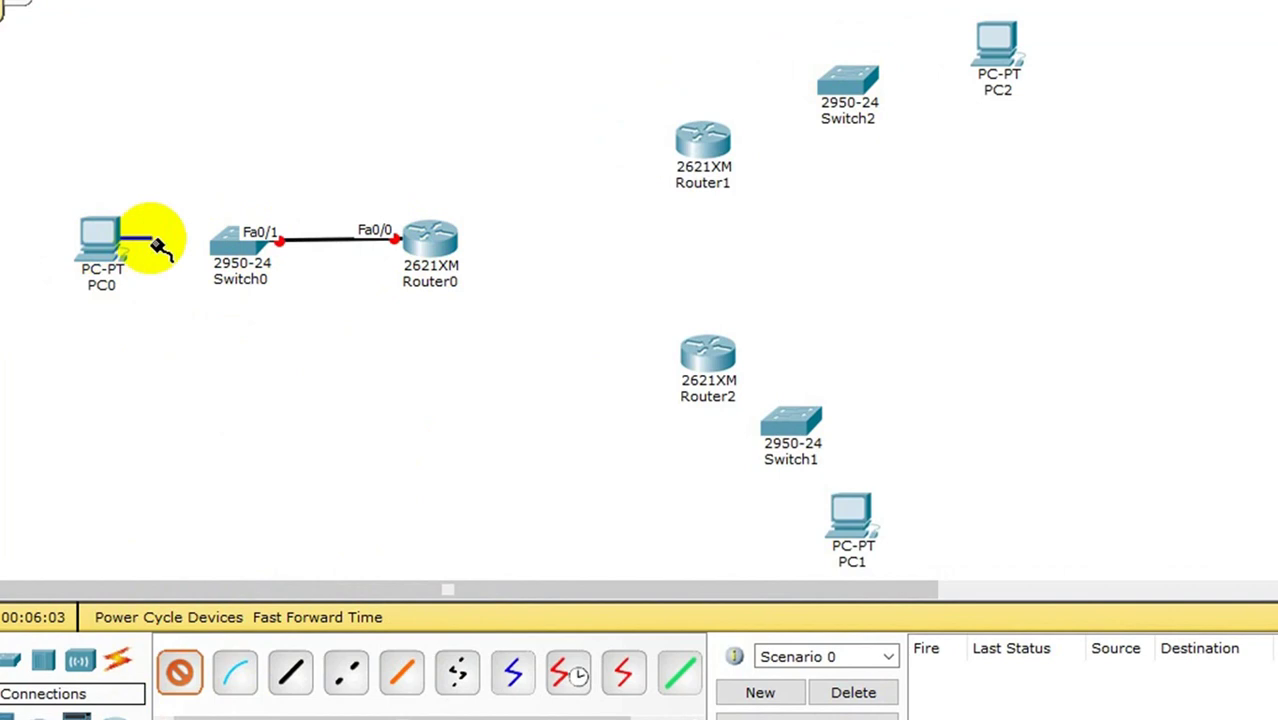
click(215, 240)
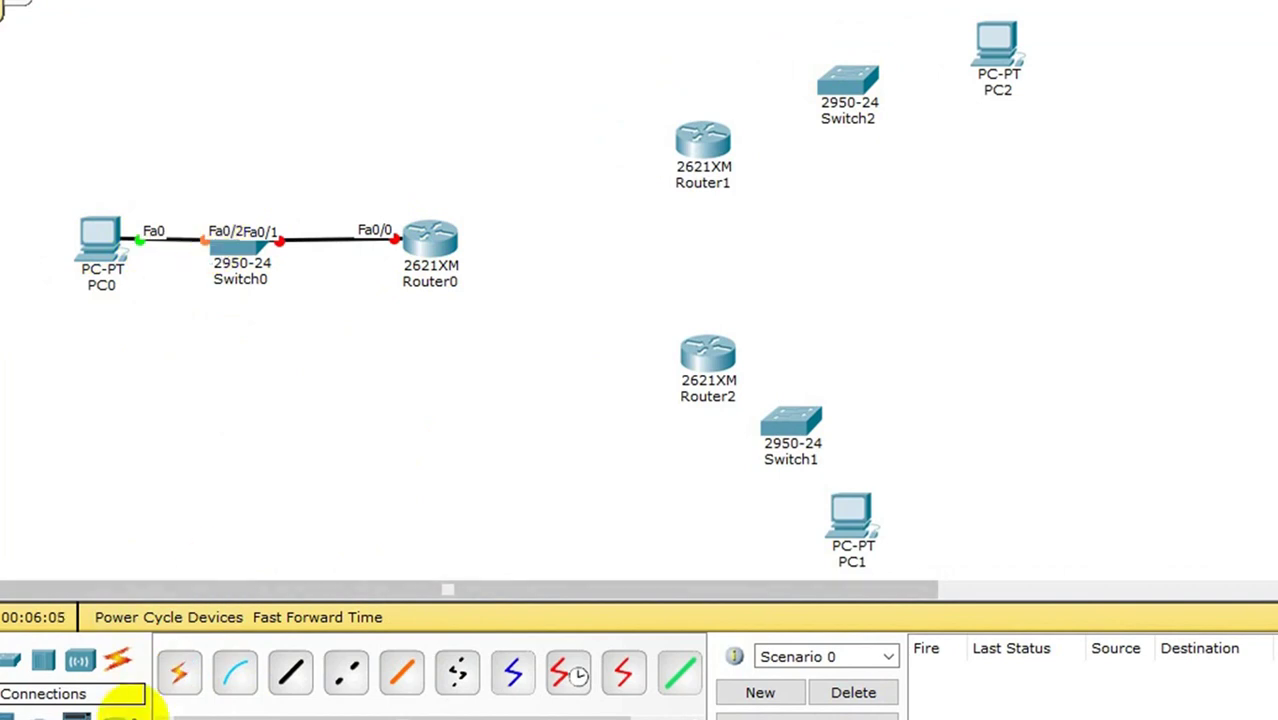
Step: Cable Router2 to Switch1 and Switch1 to PC1 with automatic connections, then shift PC1 slightly right
click(179, 674)
click(714, 345)
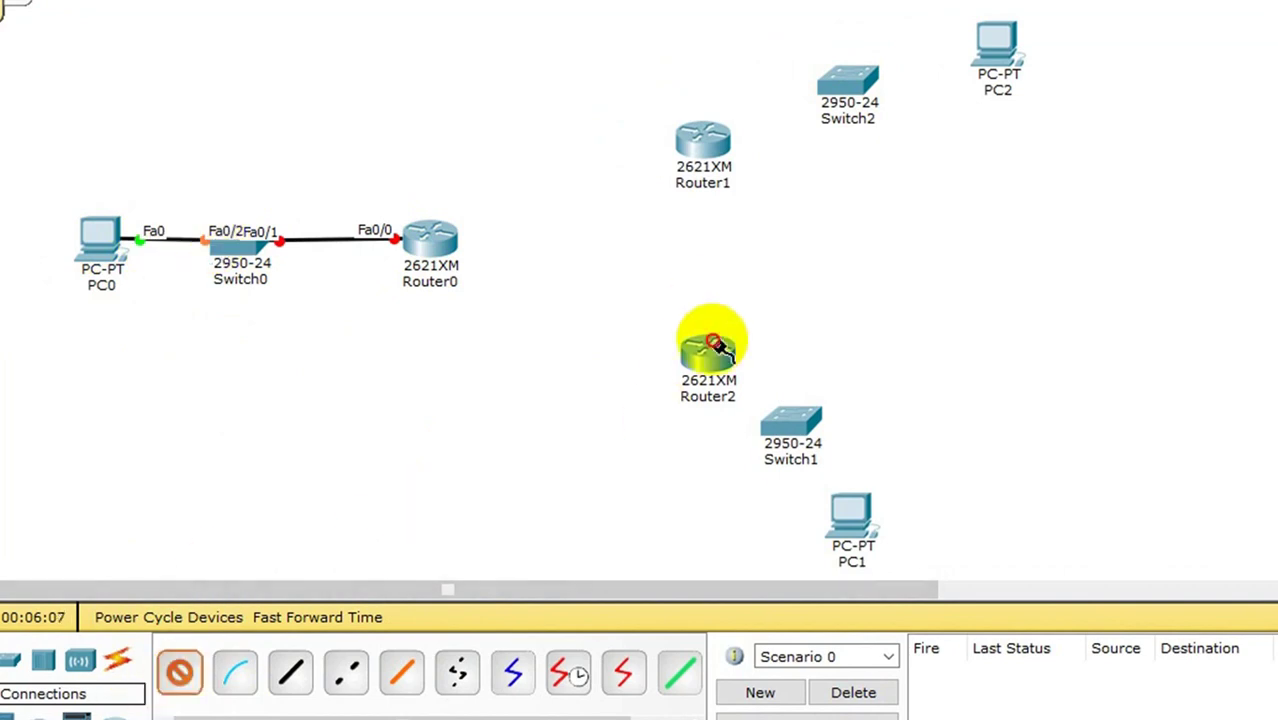
click(805, 427)
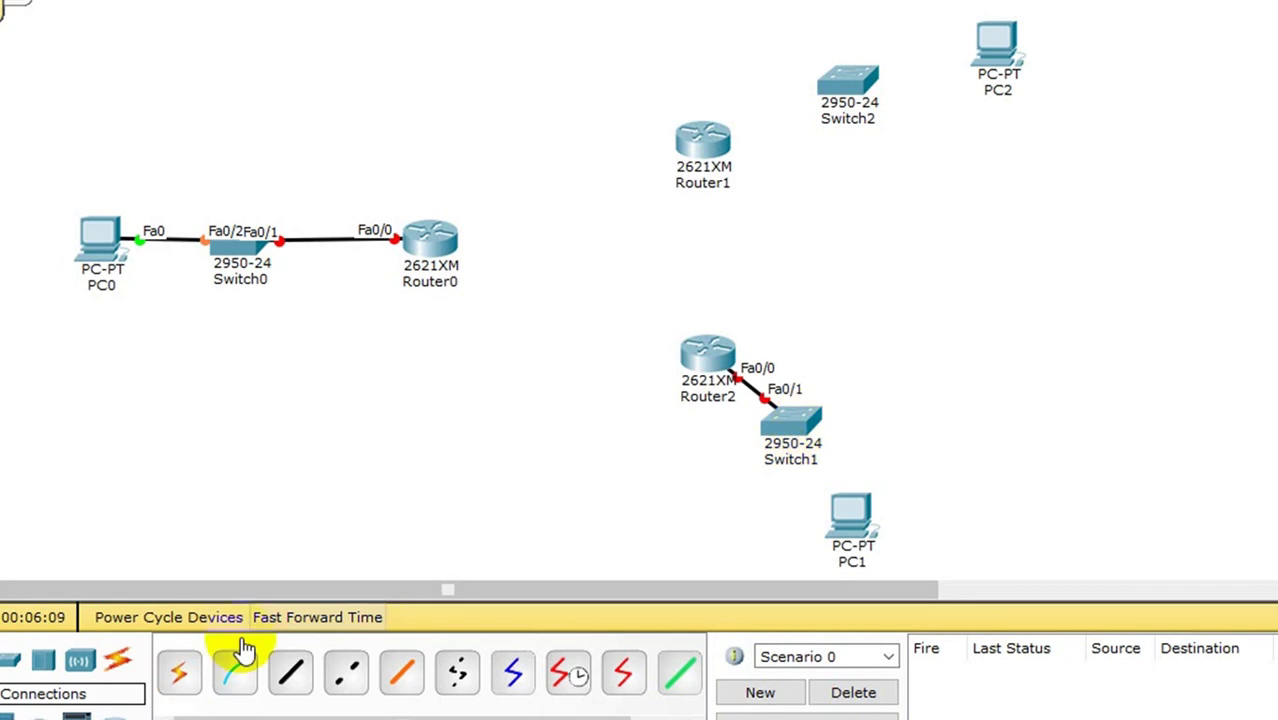
click(182, 672)
click(810, 440)
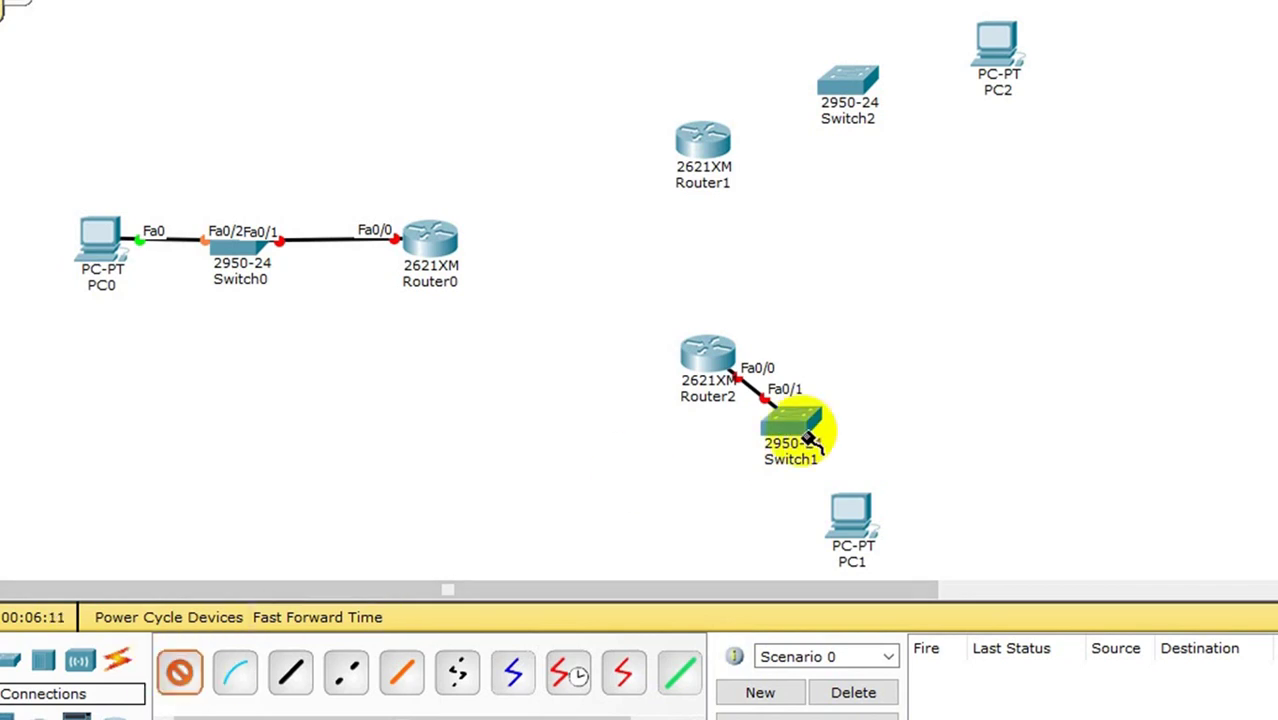
click(848, 522)
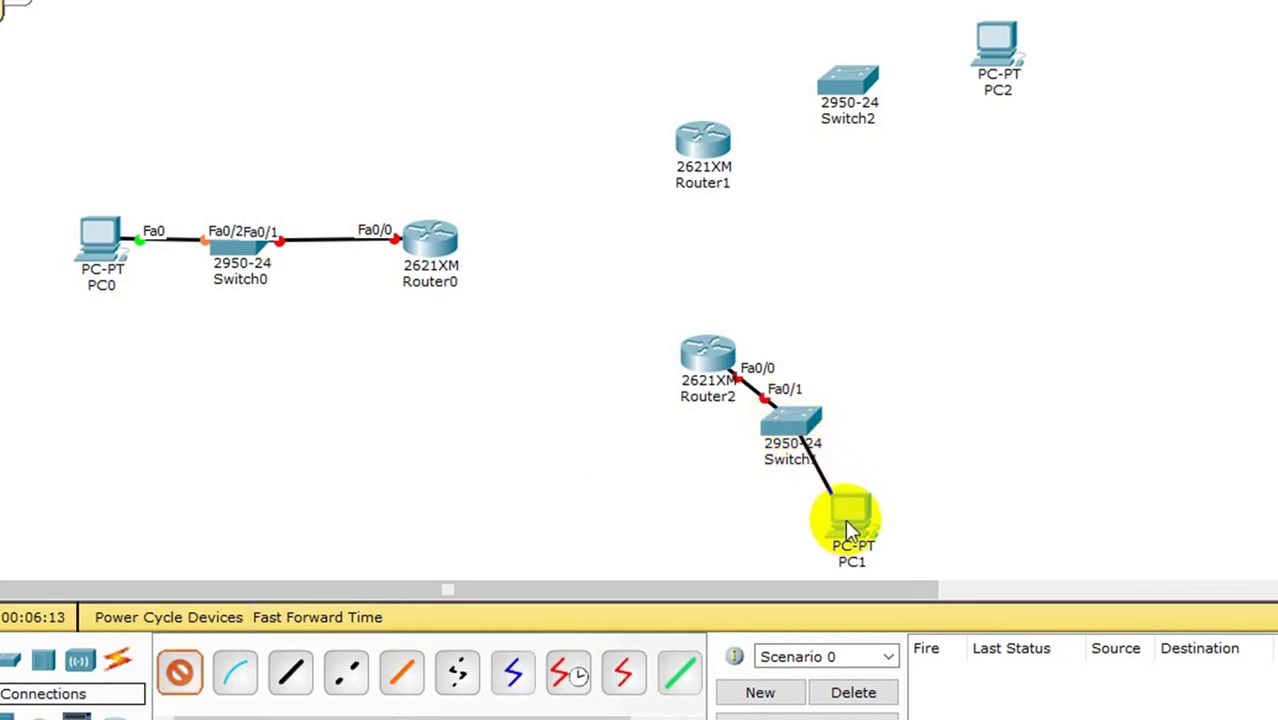
drag(846, 525, 882, 520)
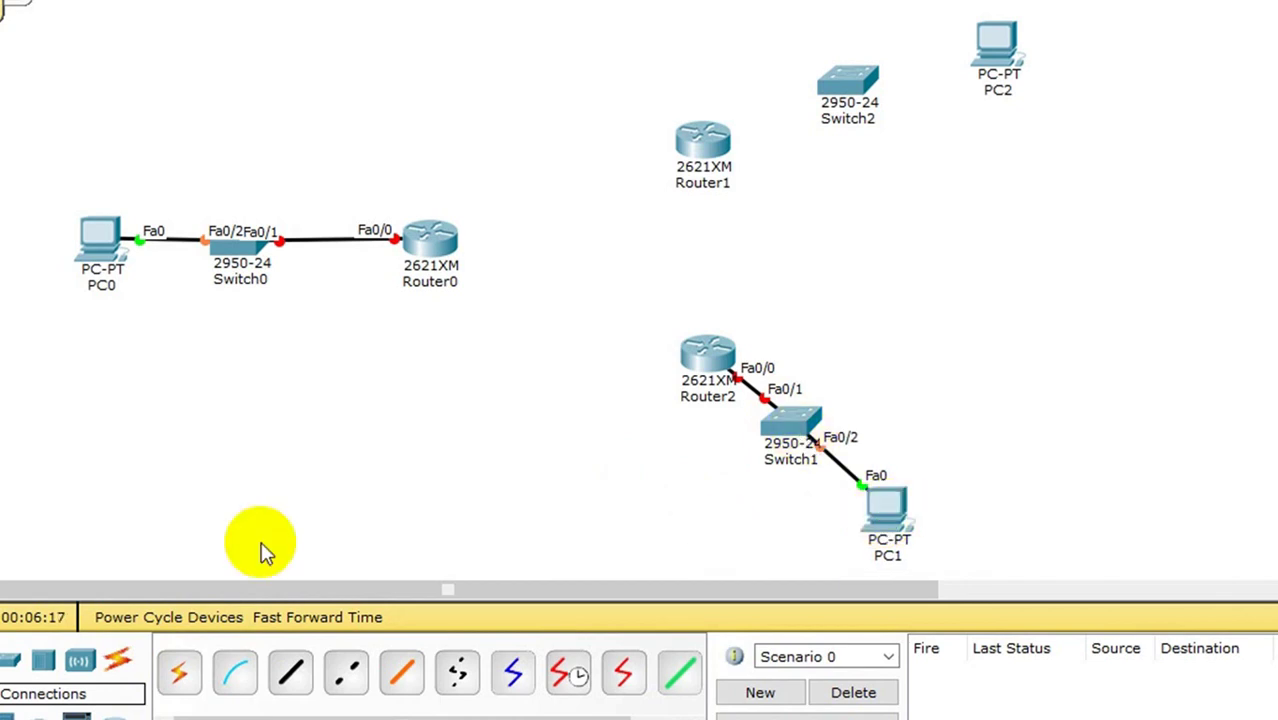
Step: Cable Switch2 to Router1 and to PC2 with automatic connections, and move PC2 slightly up and left
click(225, 686)
click(850, 86)
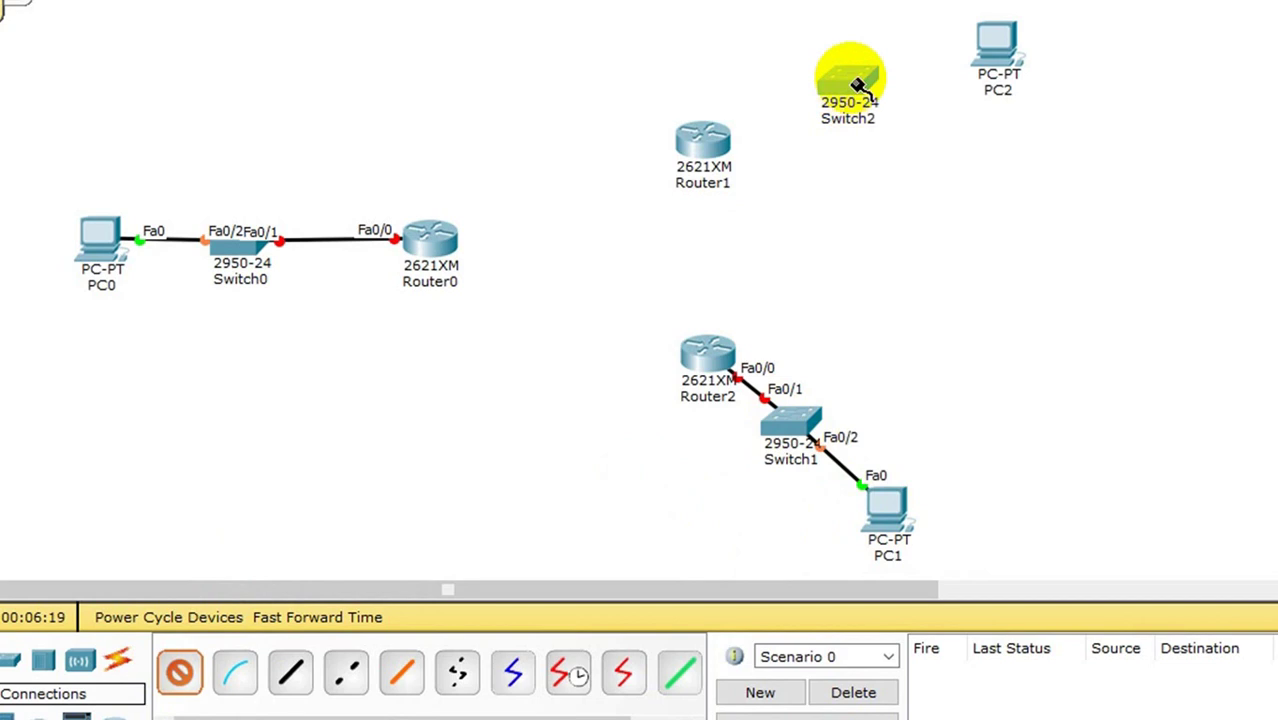
click(700, 142)
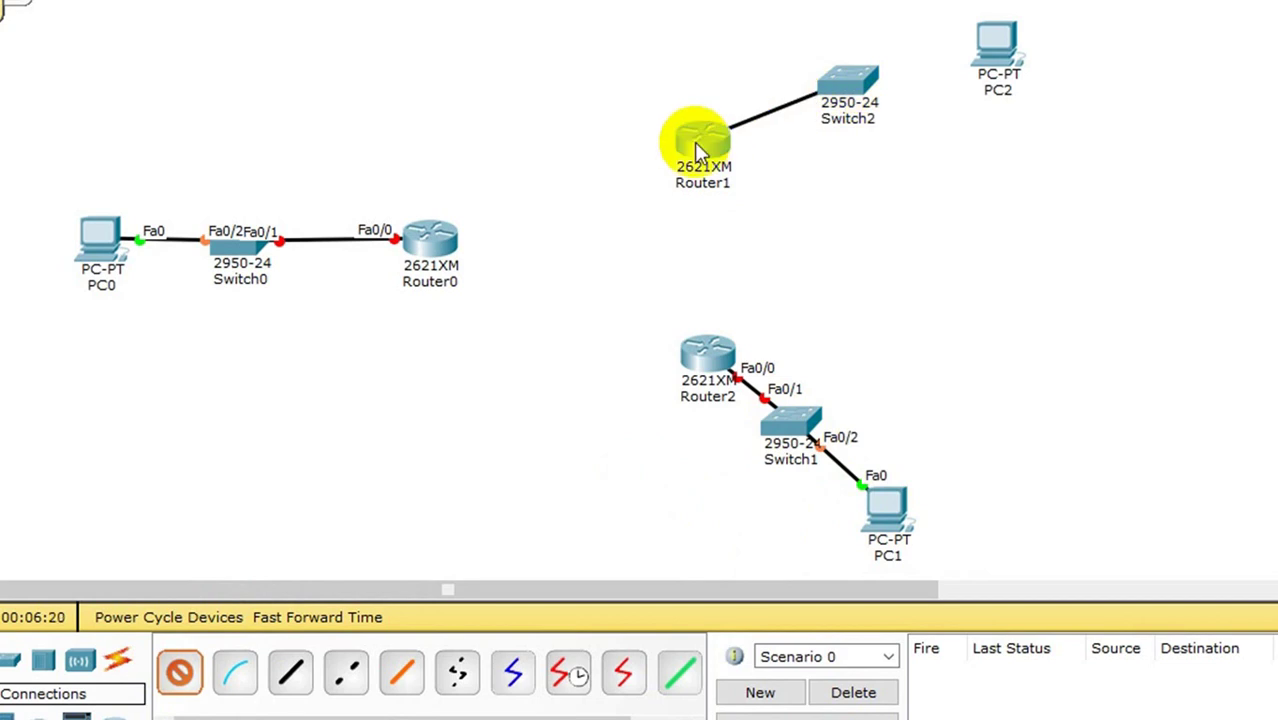
click(168, 674)
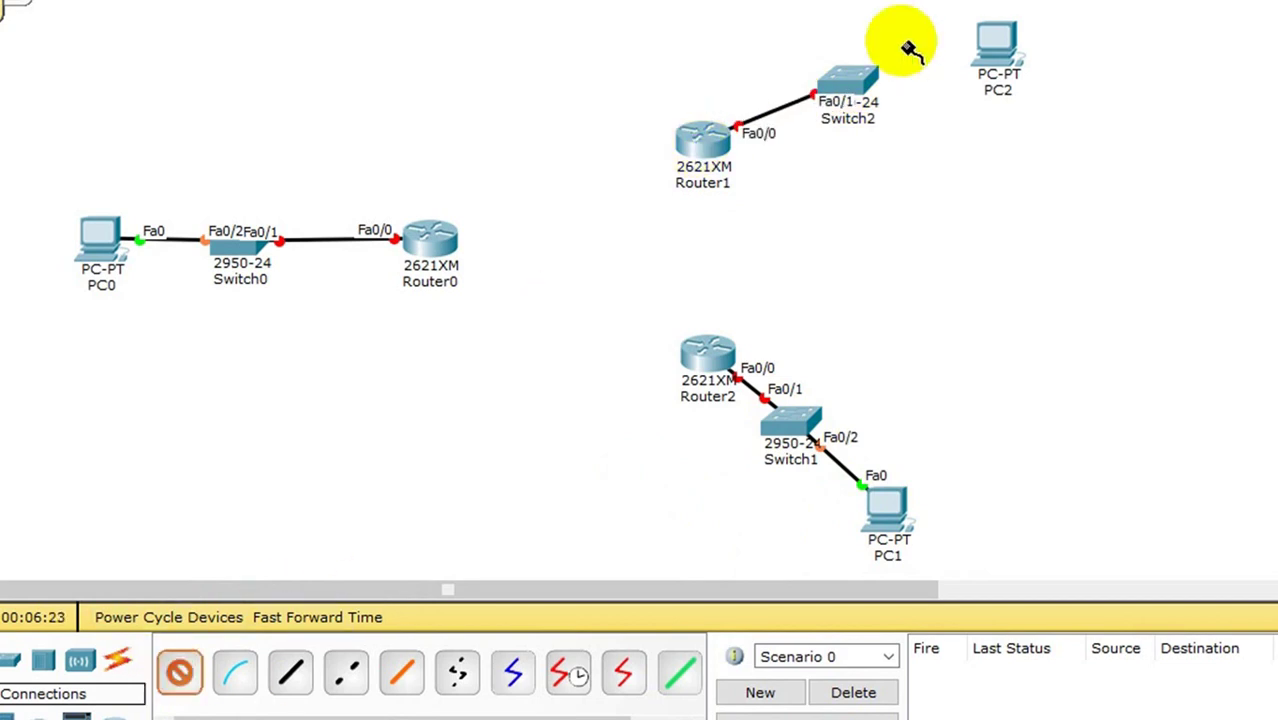
click(843, 70)
click(993, 45)
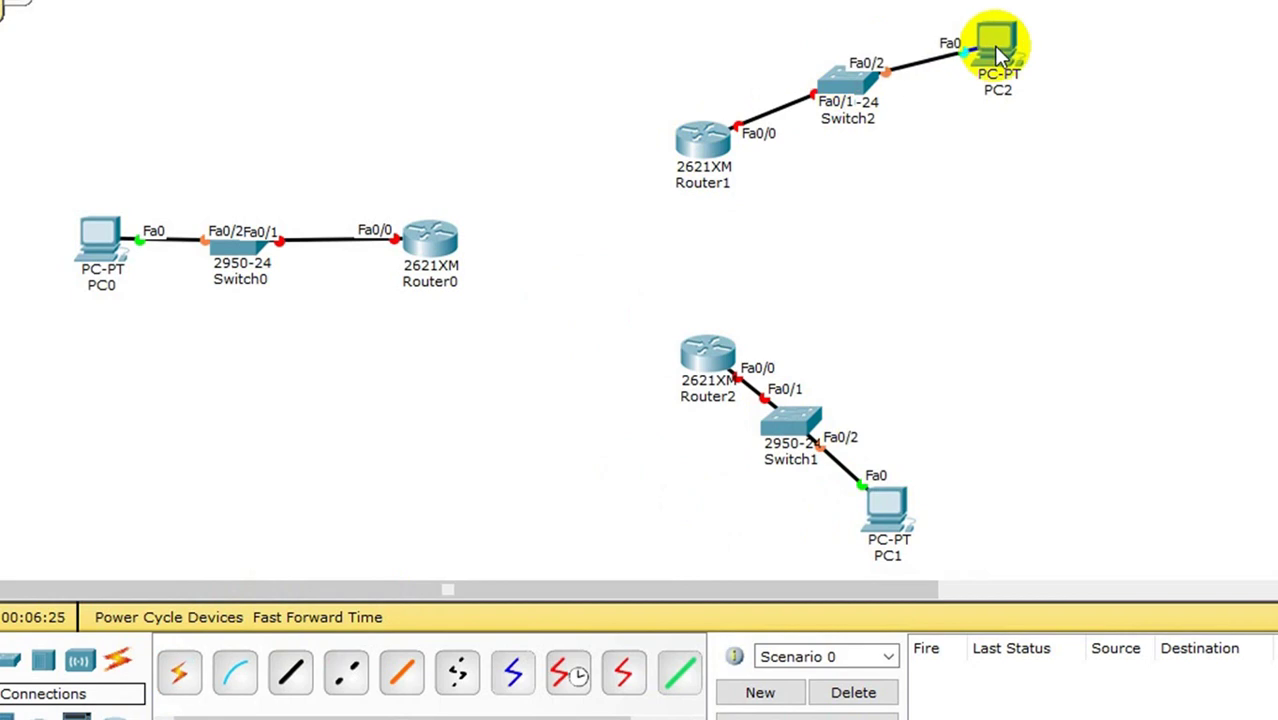
drag(995, 46, 978, 14)
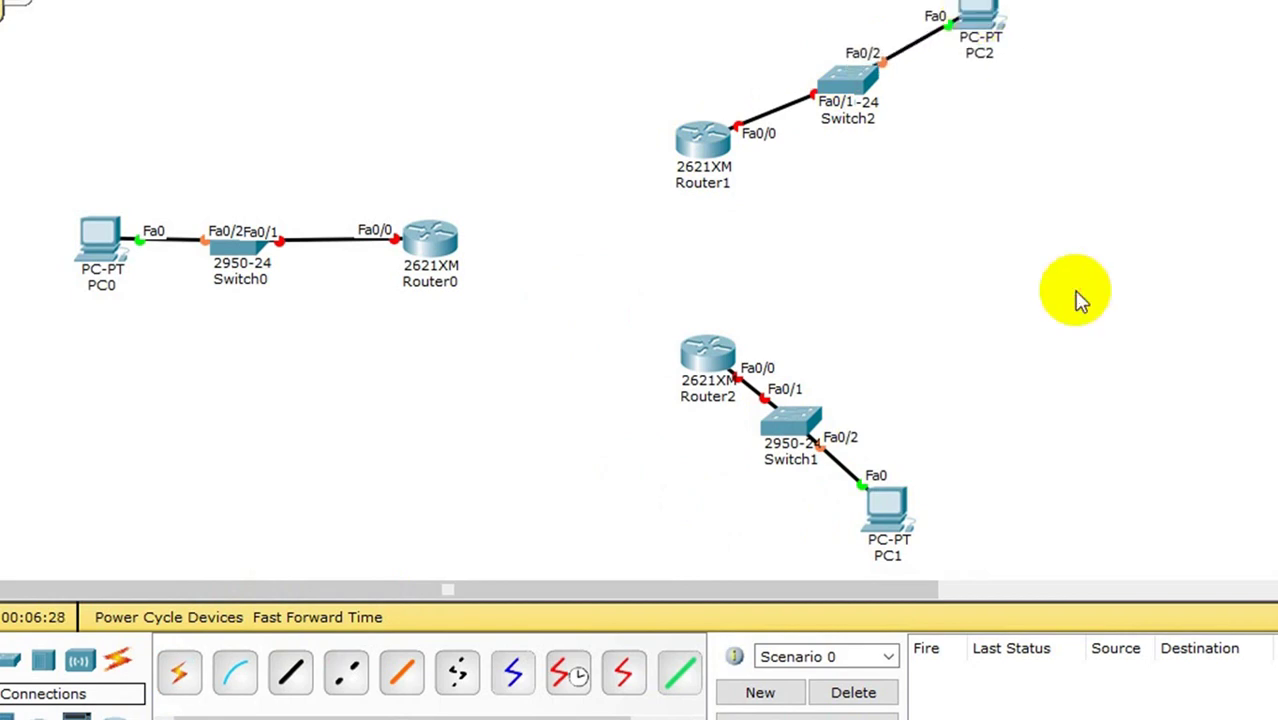
Step: Power off Router2, install a WIC-2T module in the WIC slot beside the large module bay, and power it back on
click(688, 368)
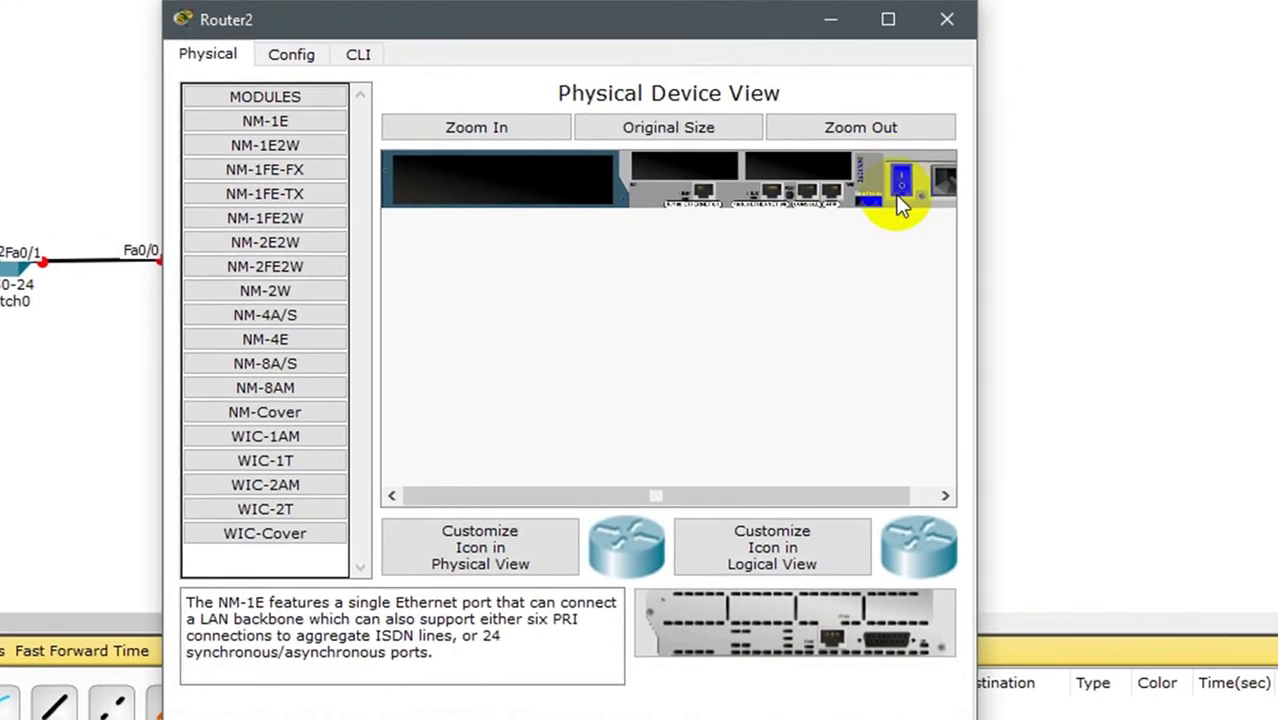
click(318, 512)
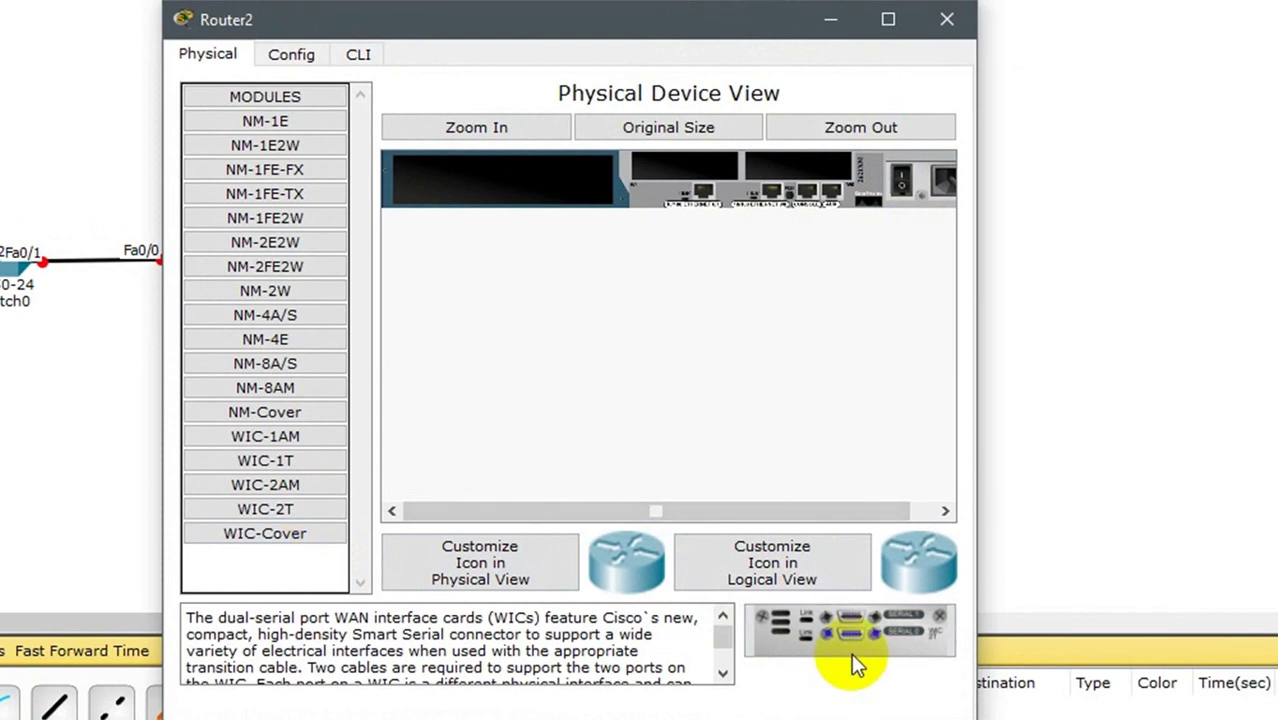
drag(851, 649, 695, 171)
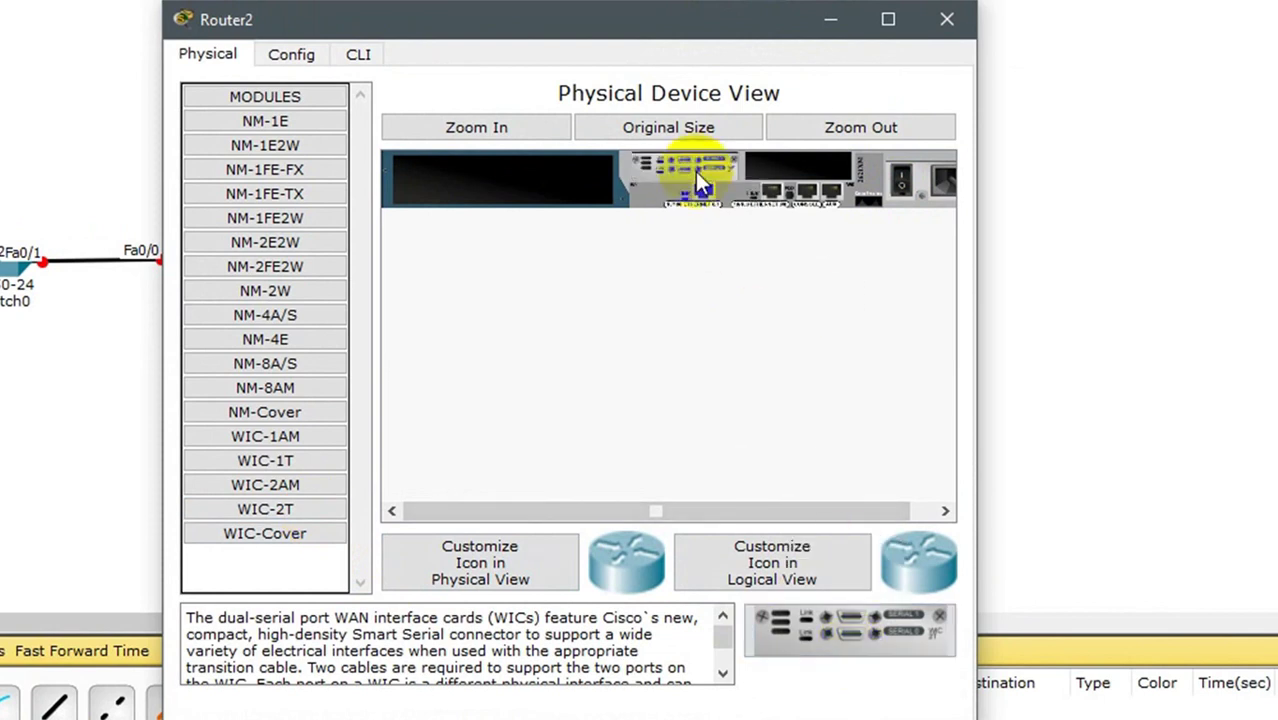
click(900, 190)
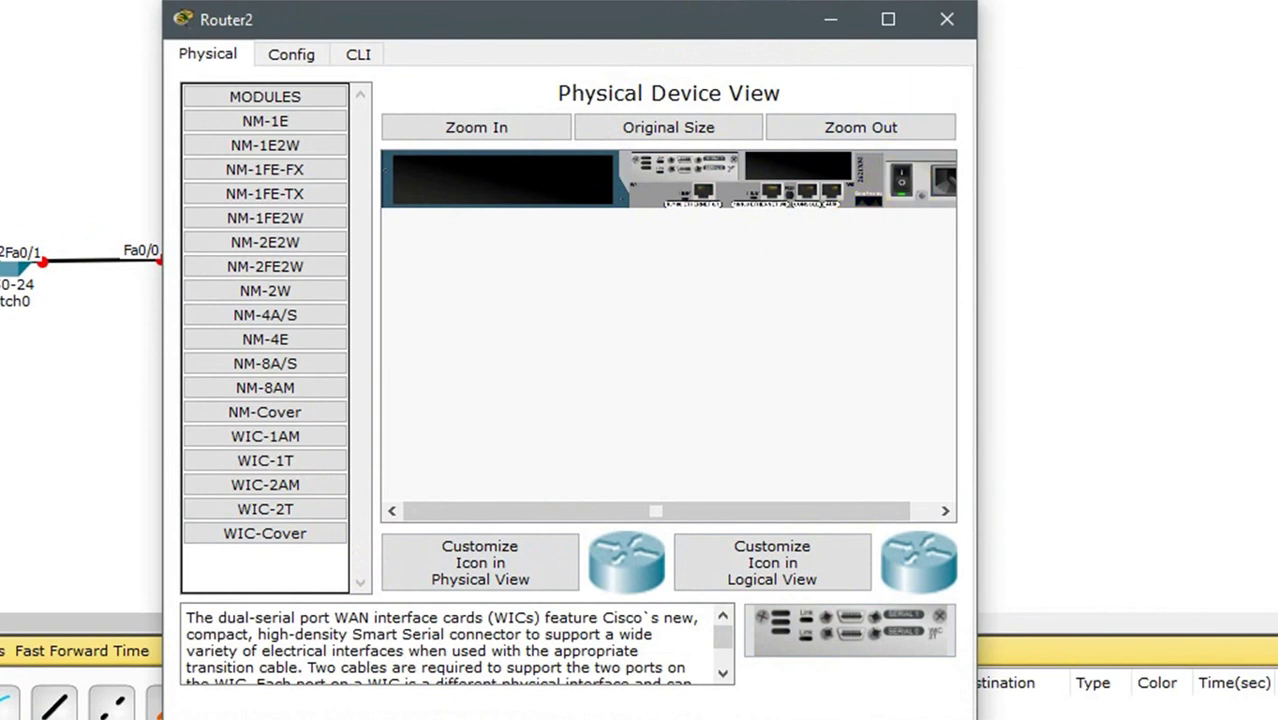
click(947, 19)
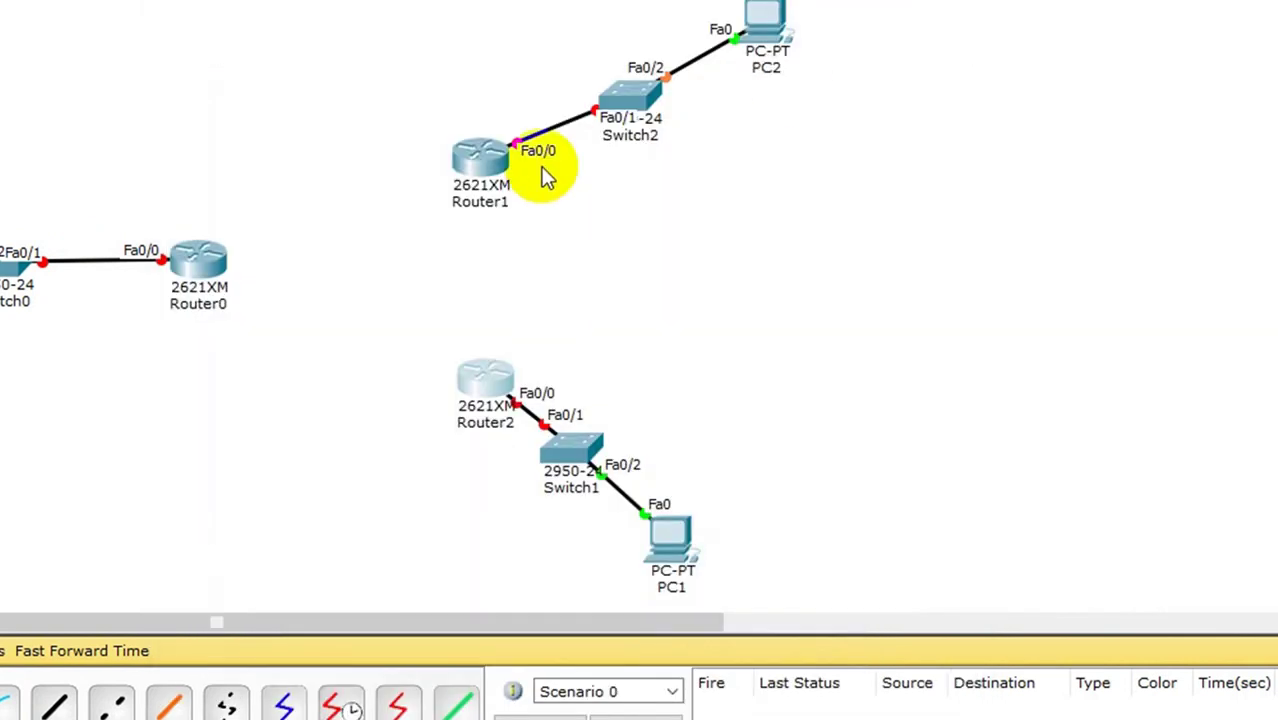
Step: With Router1 powered off, install a WIC-2T module in the WIC slot beside its large module bay, and restore its power
click(462, 158)
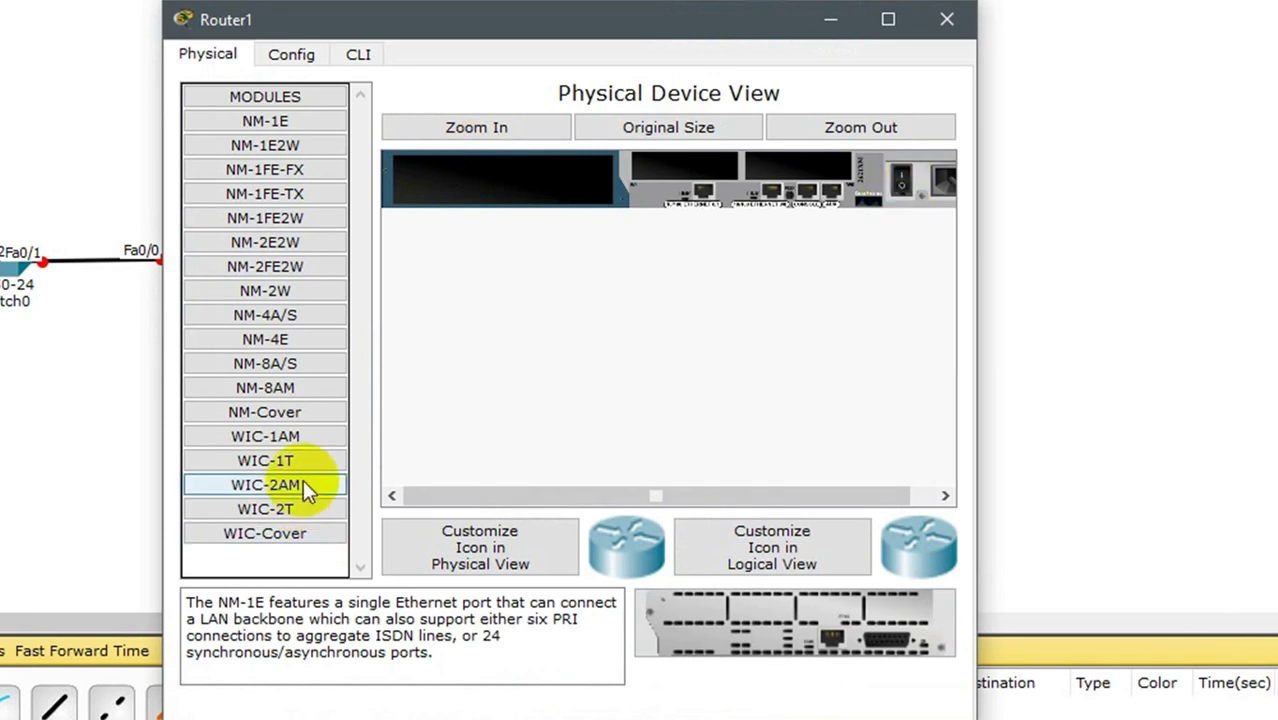
click(313, 511)
click(805, 625)
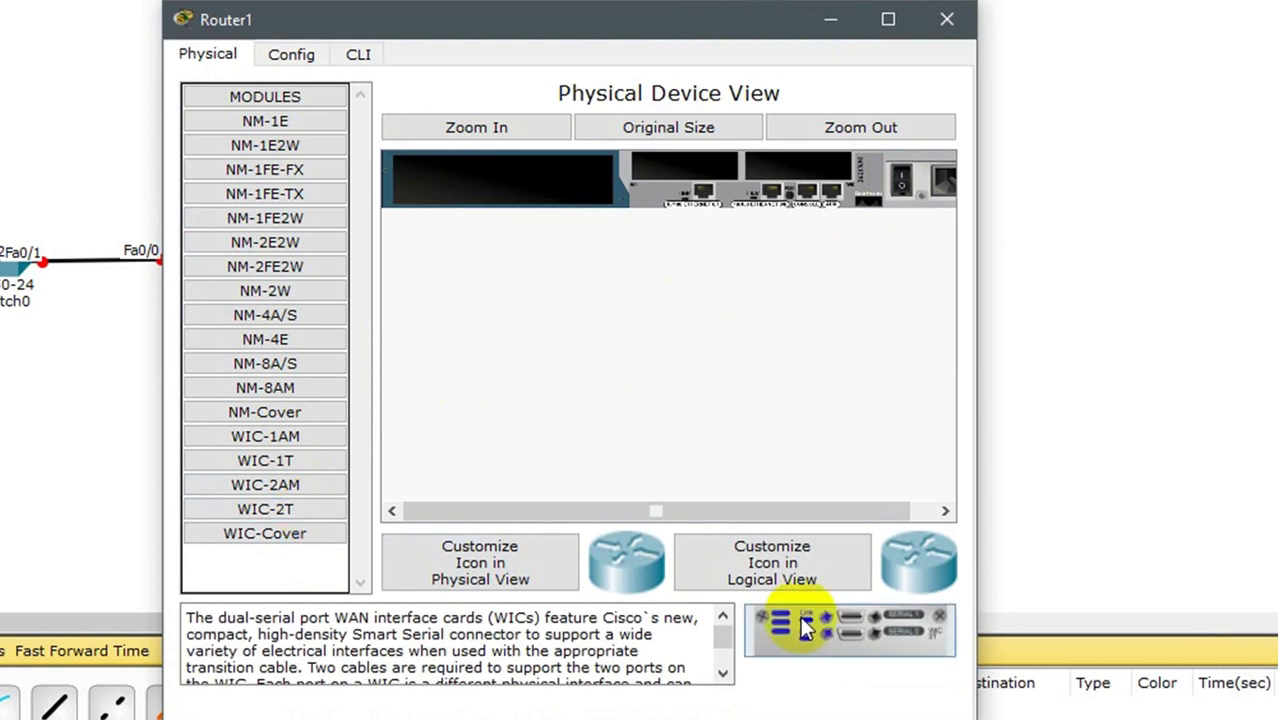
drag(866, 645, 698, 178)
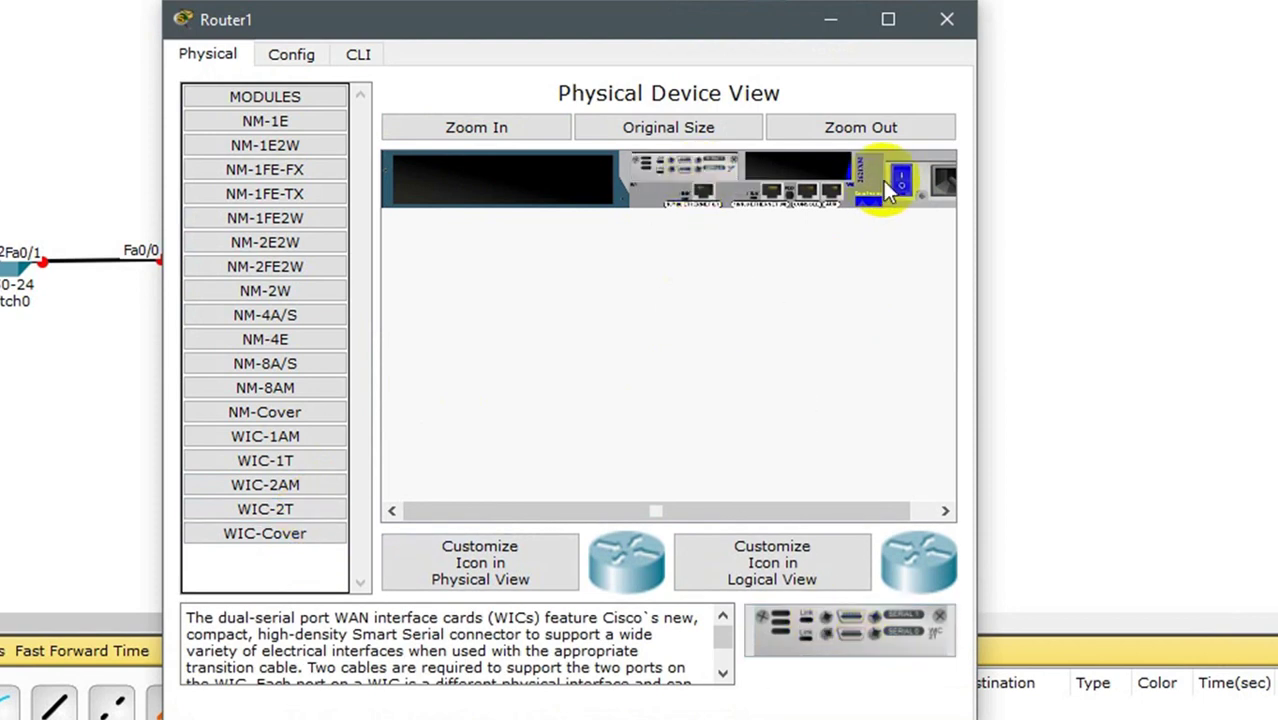
click(946, 21)
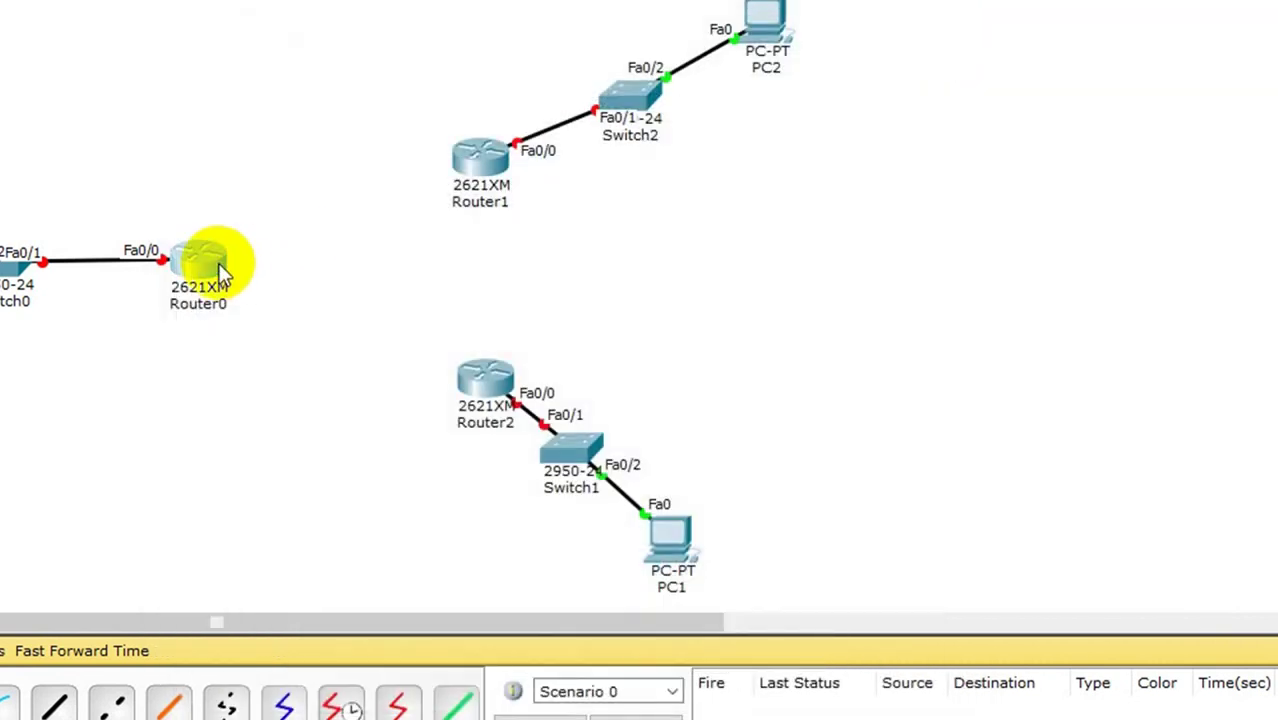
Step: Power off Router0, install a WIC-2T module in the WIC slot beside the large module bay, and power it back on
click(190, 266)
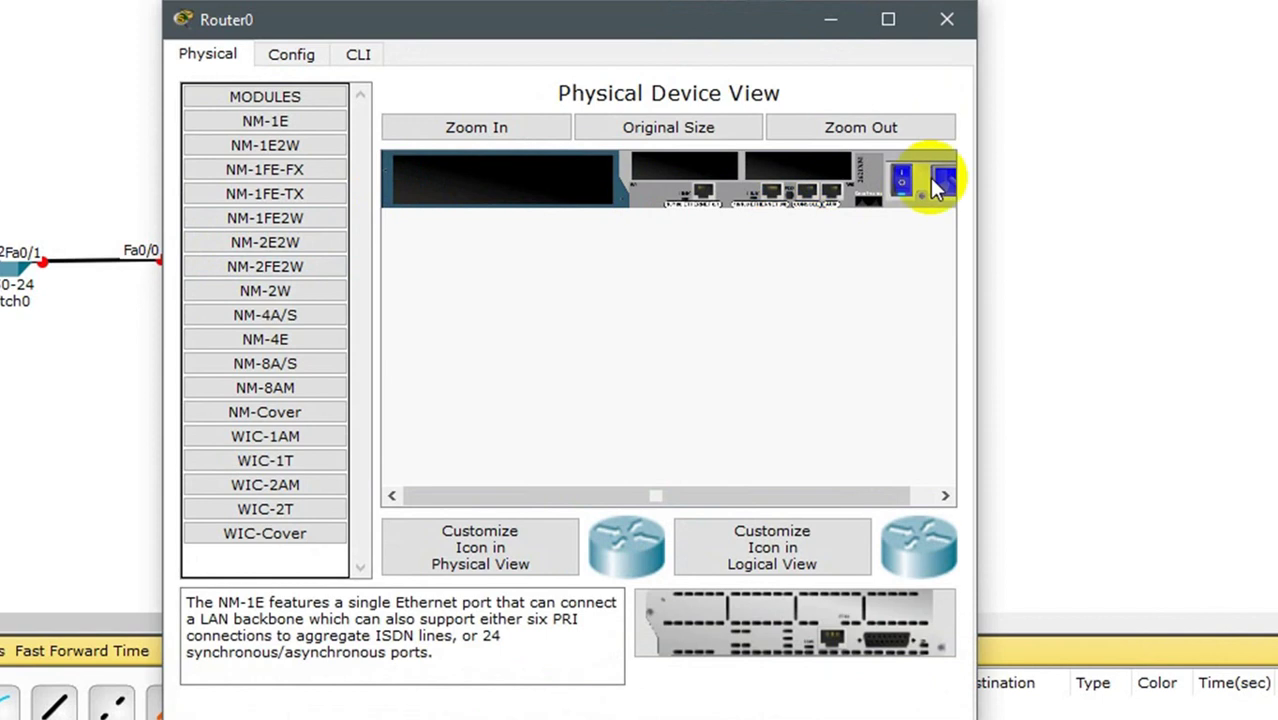
click(903, 184)
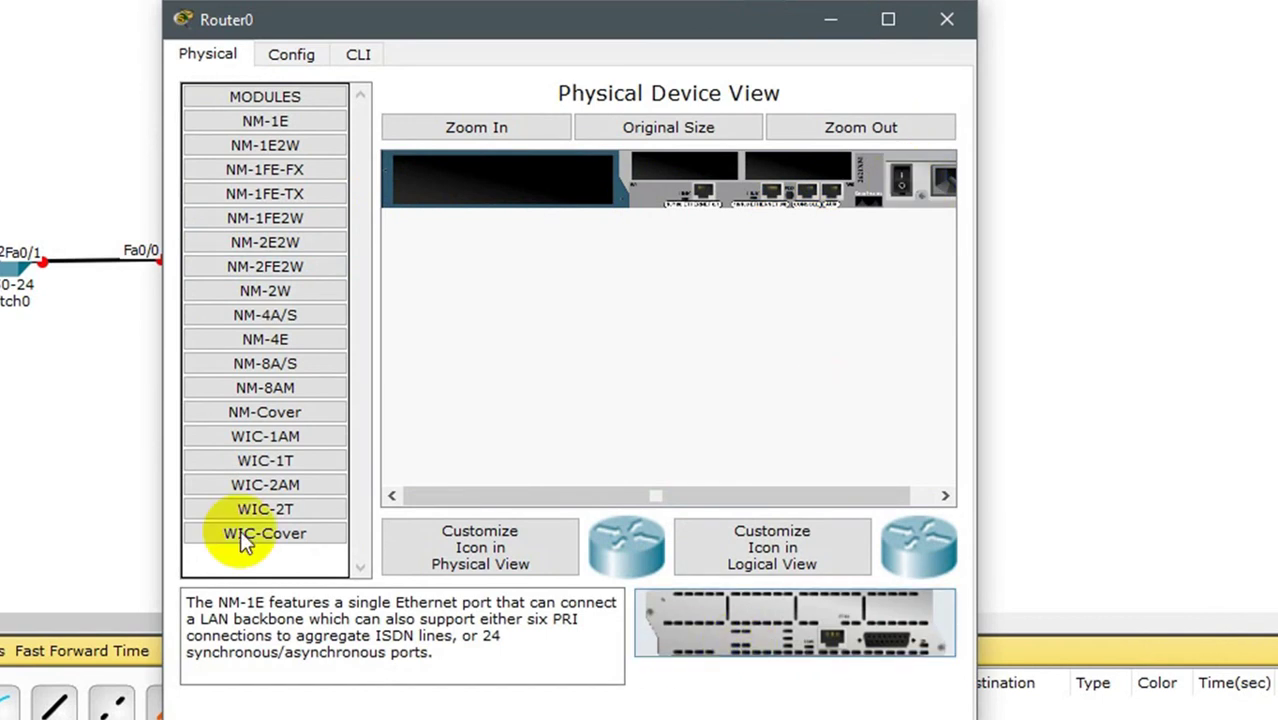
click(294, 503)
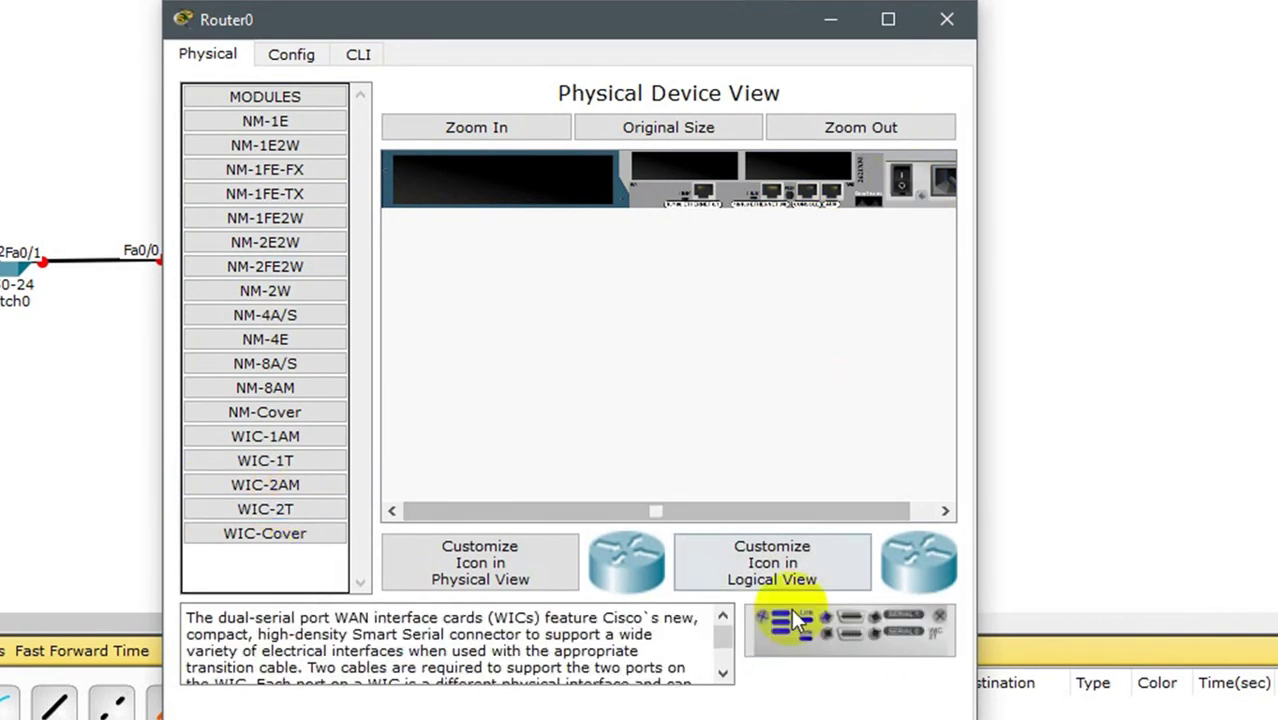
drag(866, 663, 706, 176)
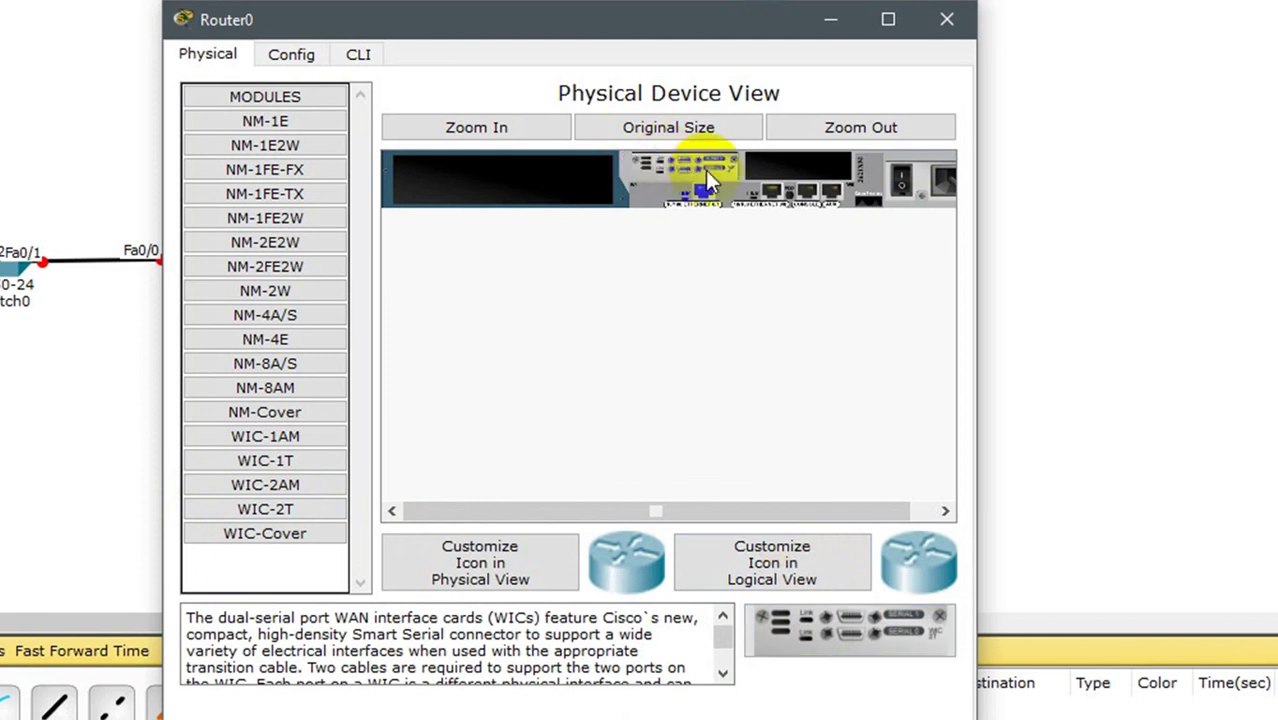
click(899, 185)
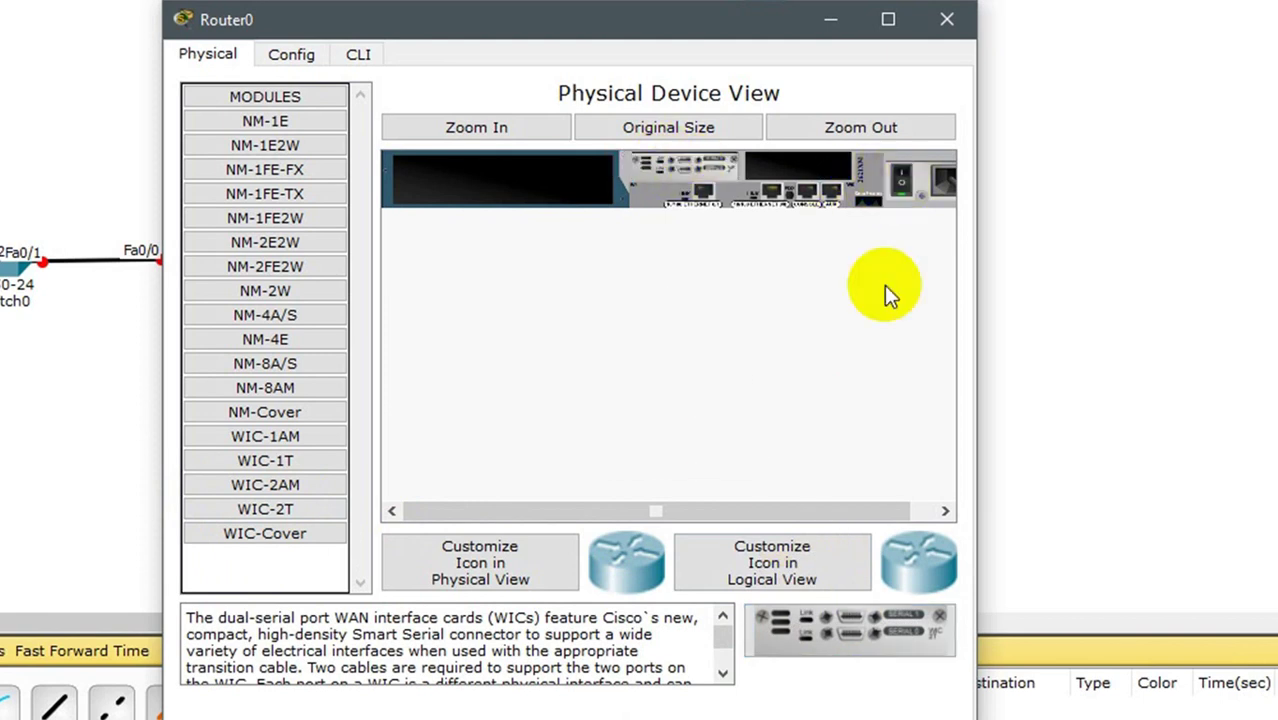
click(949, 20)
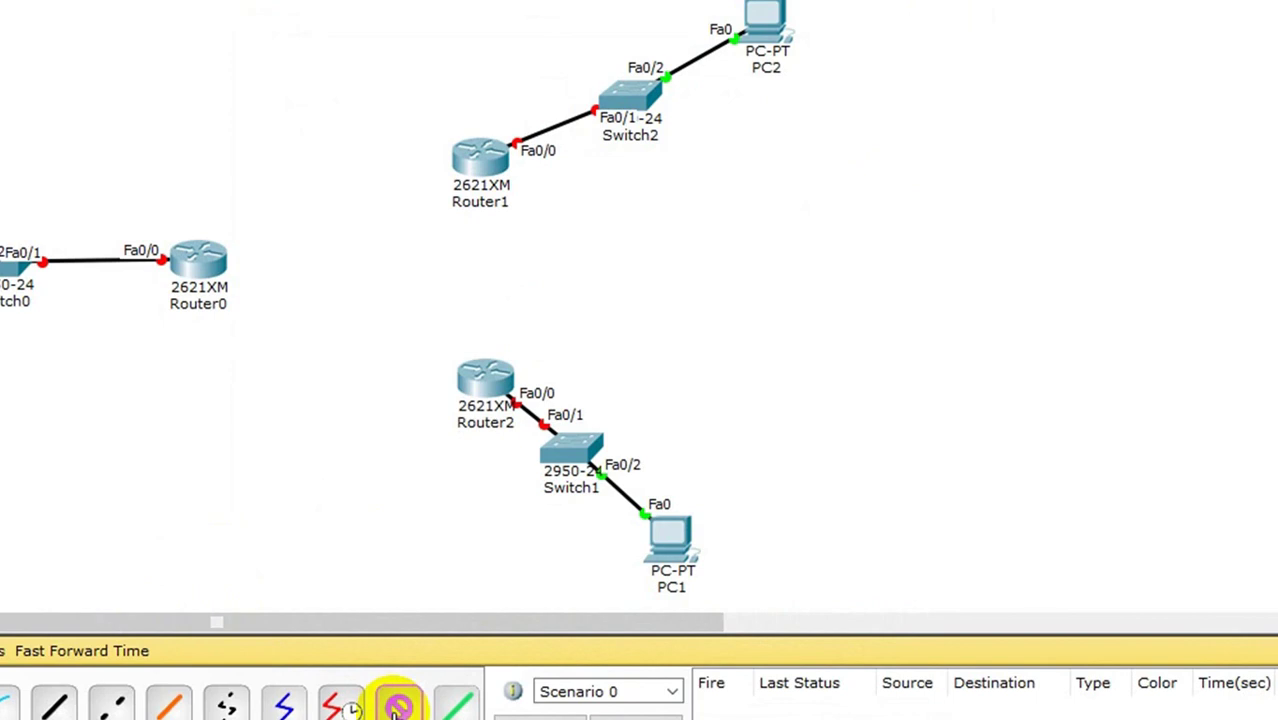
Step: Connect Router0 Serial0/0 to Router1 Serial0/0 with a Serial DTE cable
click(200, 262)
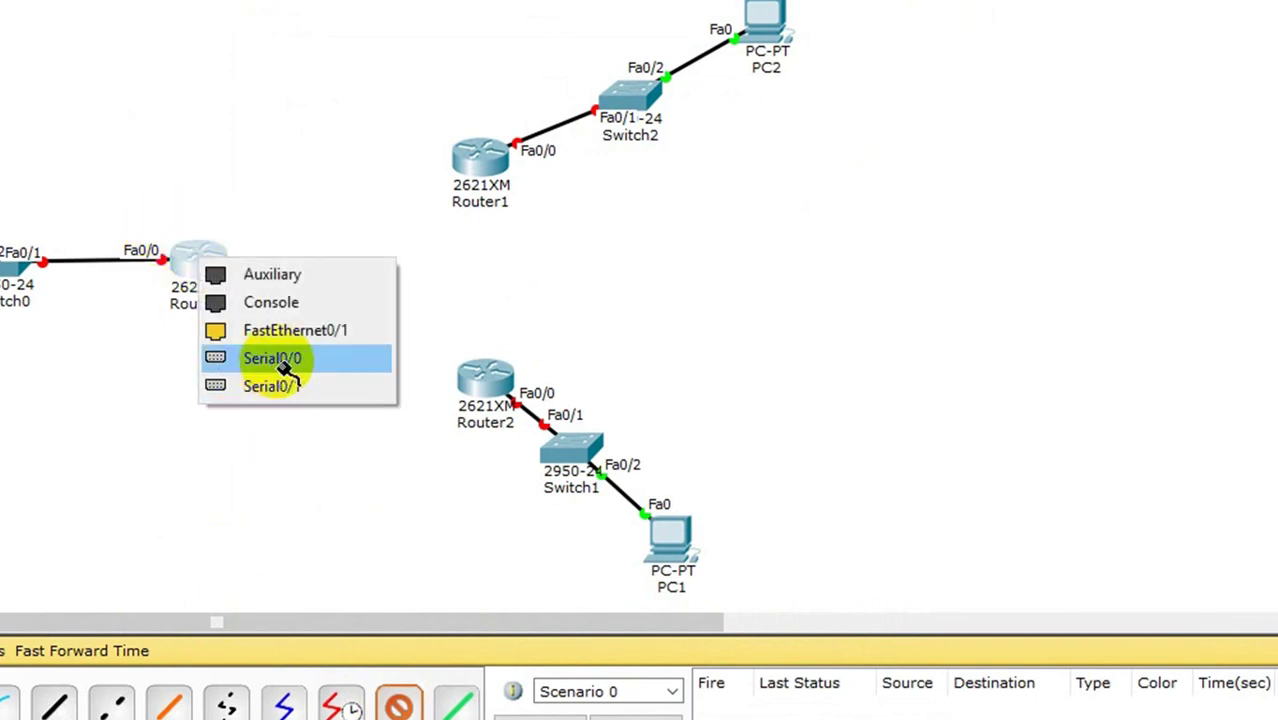
click(283, 360)
click(478, 155)
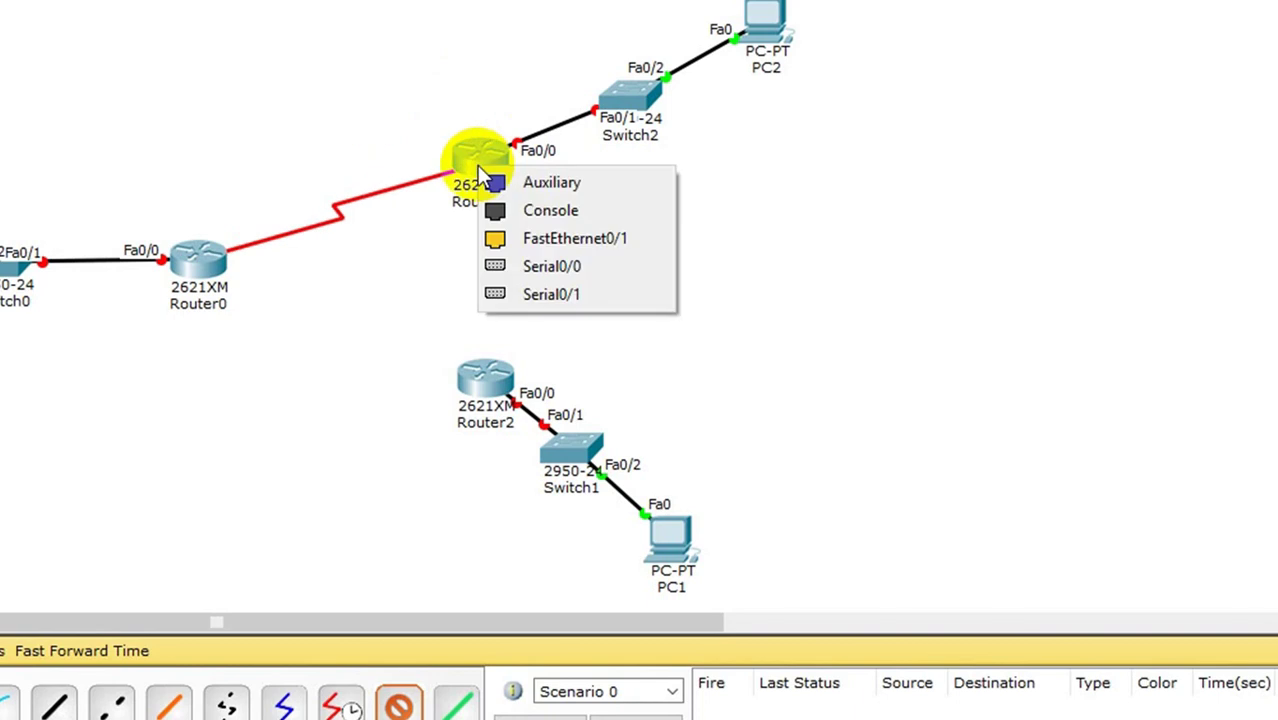
click(550, 267)
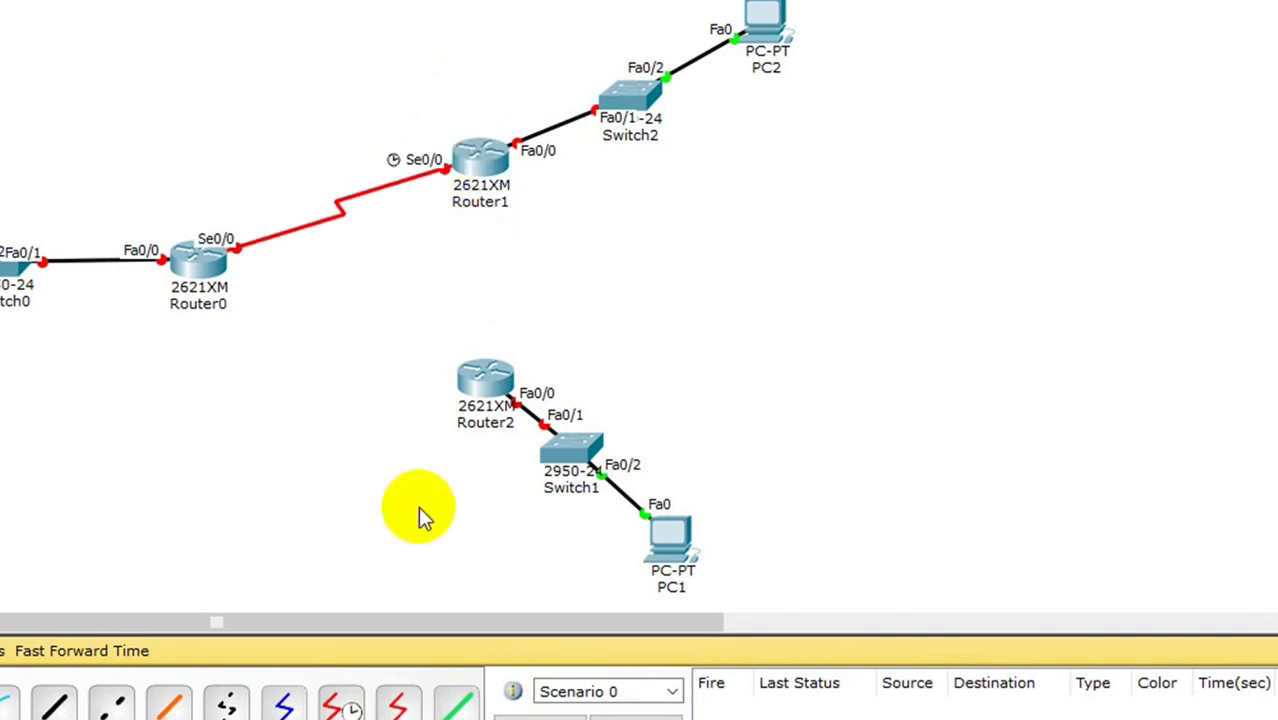
Step: Connect Router0 Serial0/1 to Router2 Serial0/0 with a Serial DTE cable
click(398, 706)
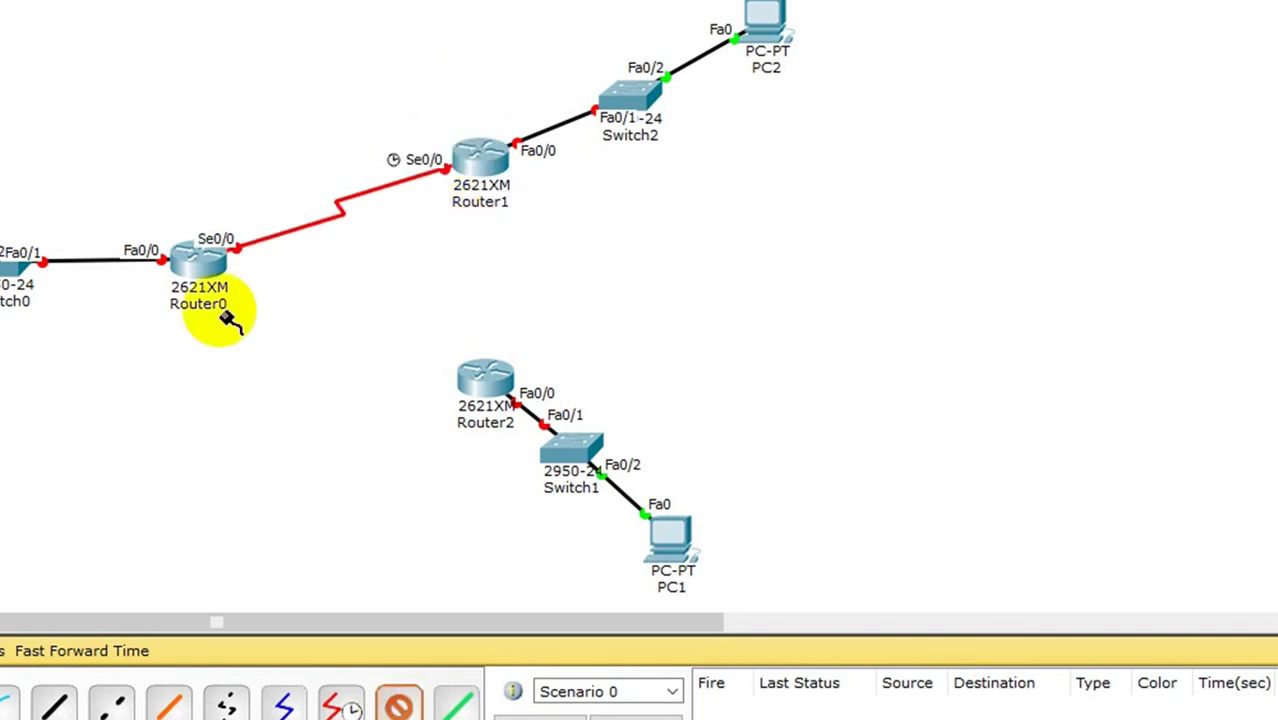
click(200, 245)
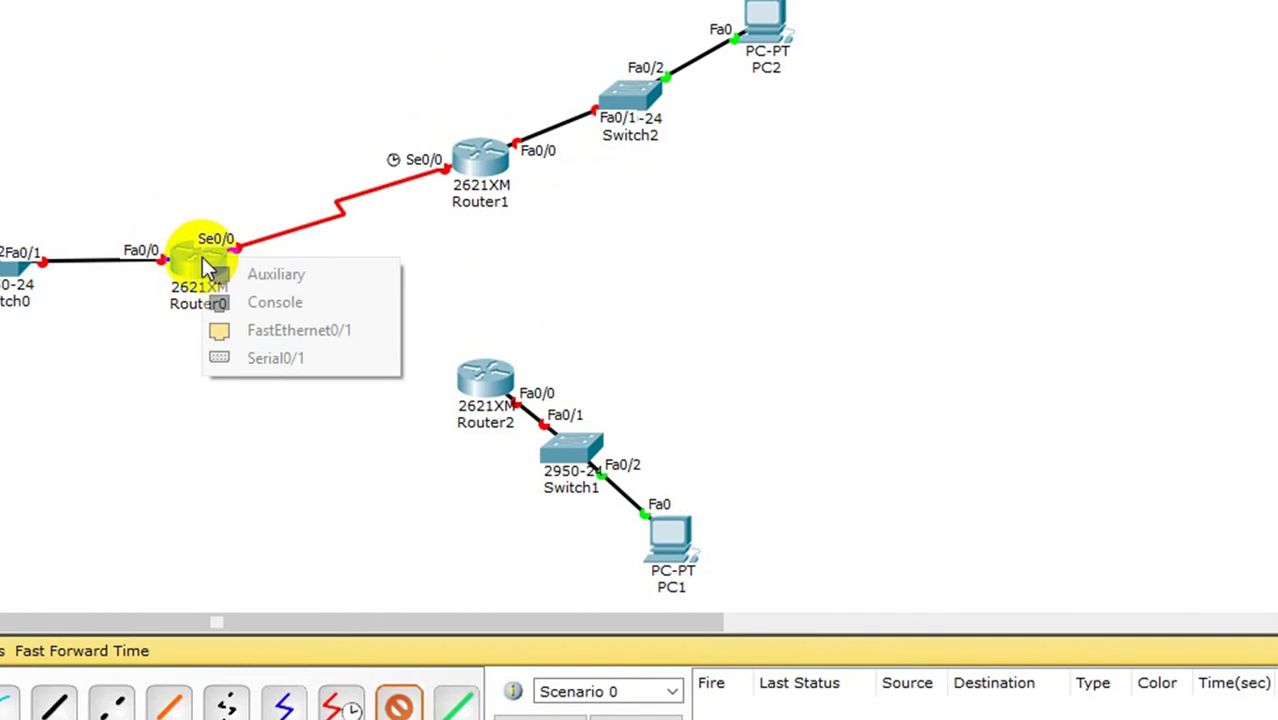
click(300, 357)
click(483, 386)
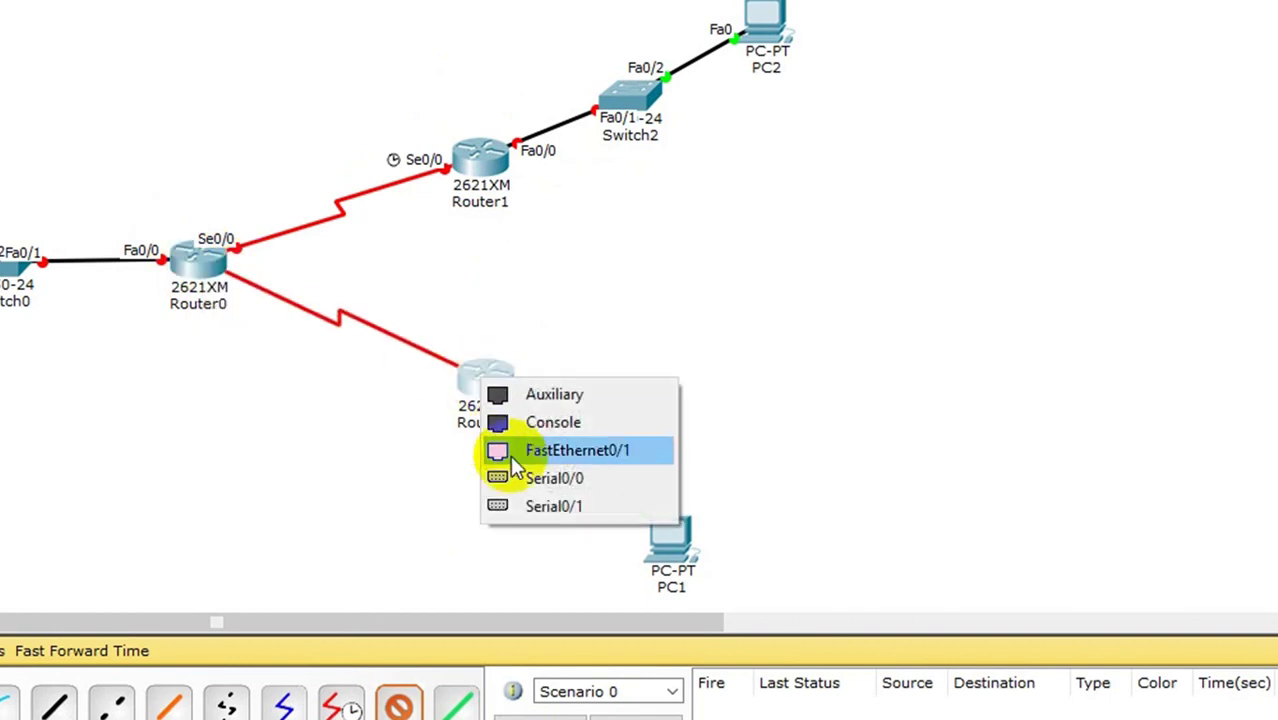
click(540, 478)
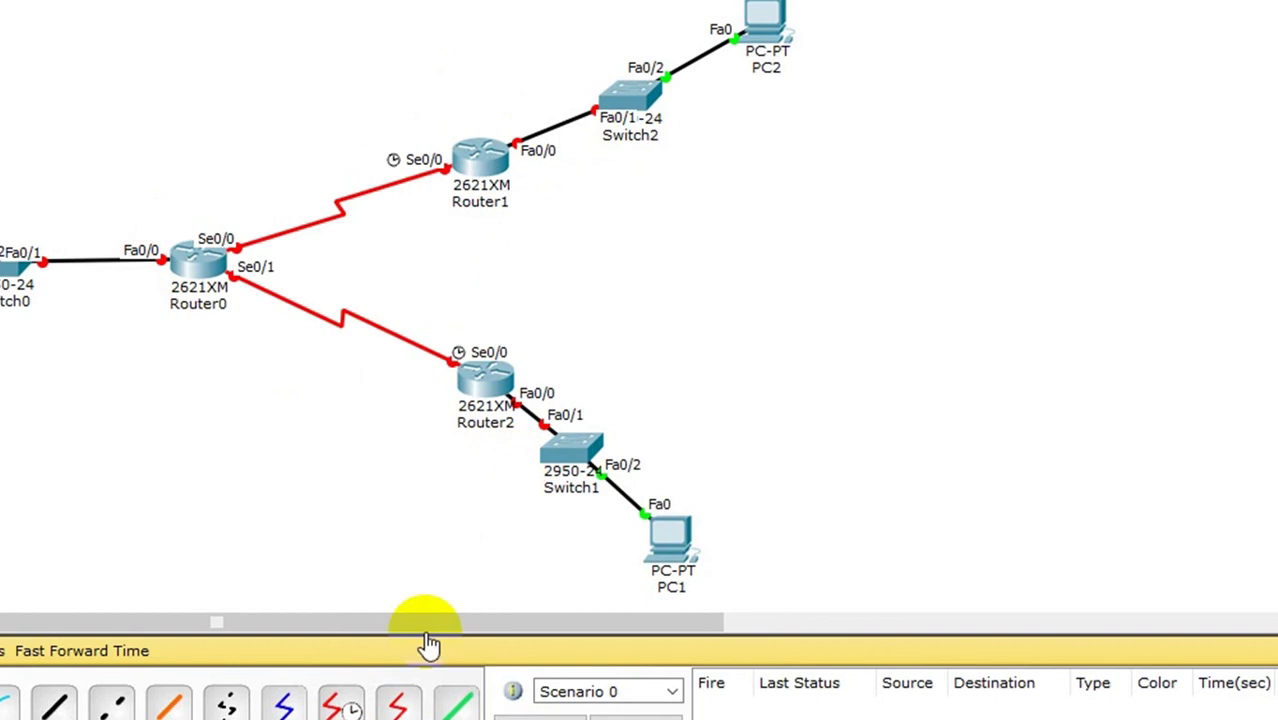
Step: Connect Router2 Serial0/1 to Router1 Serial0/1 with a Serial DTE cable
click(398, 707)
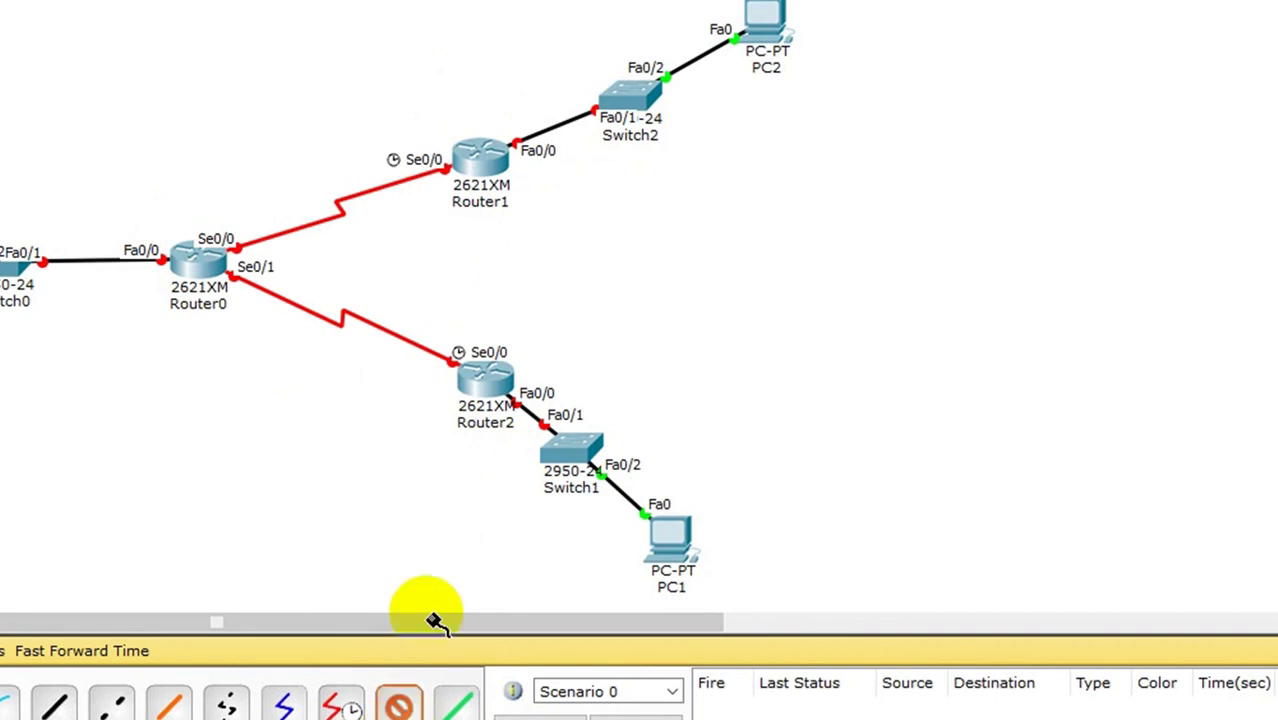
click(482, 384)
click(530, 487)
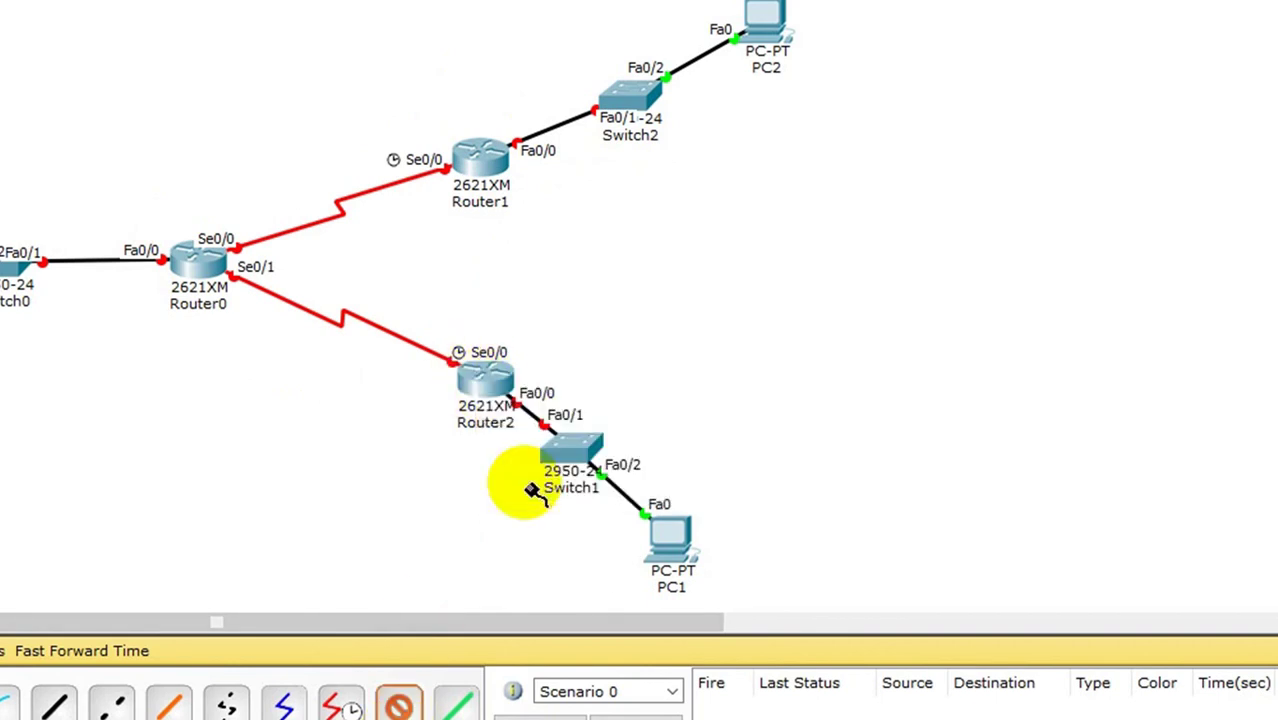
click(482, 175)
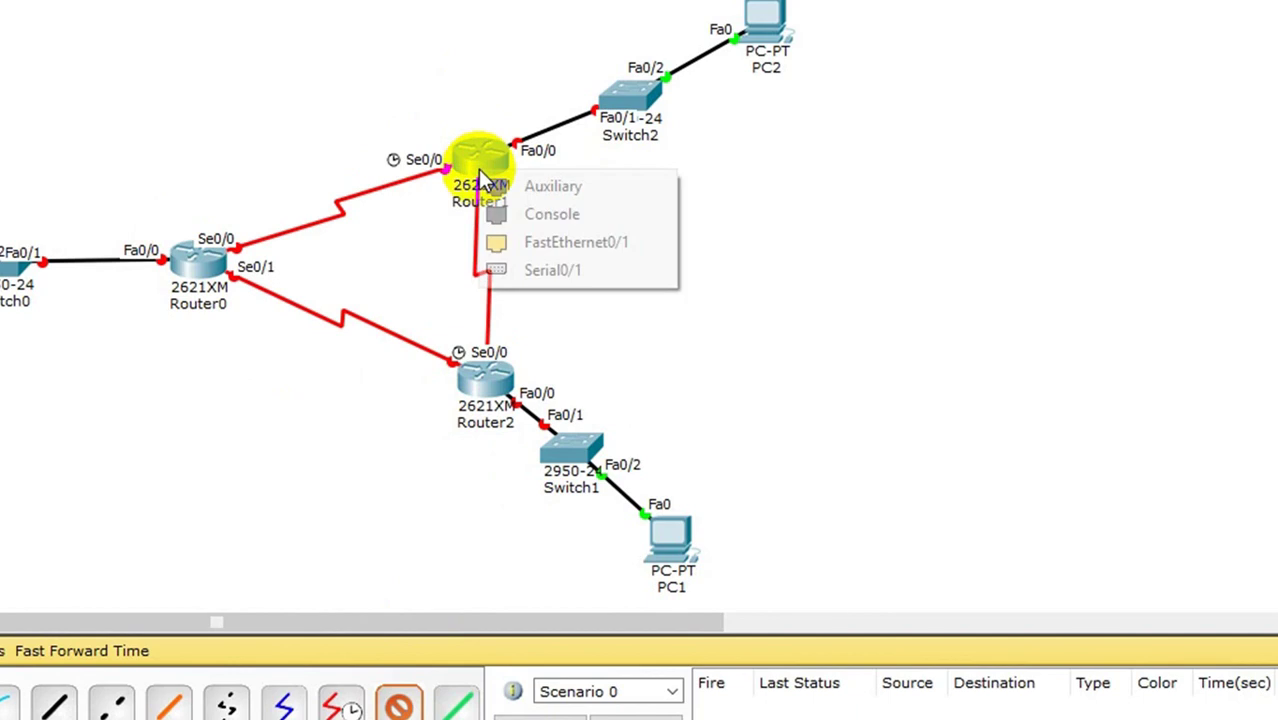
click(500, 272)
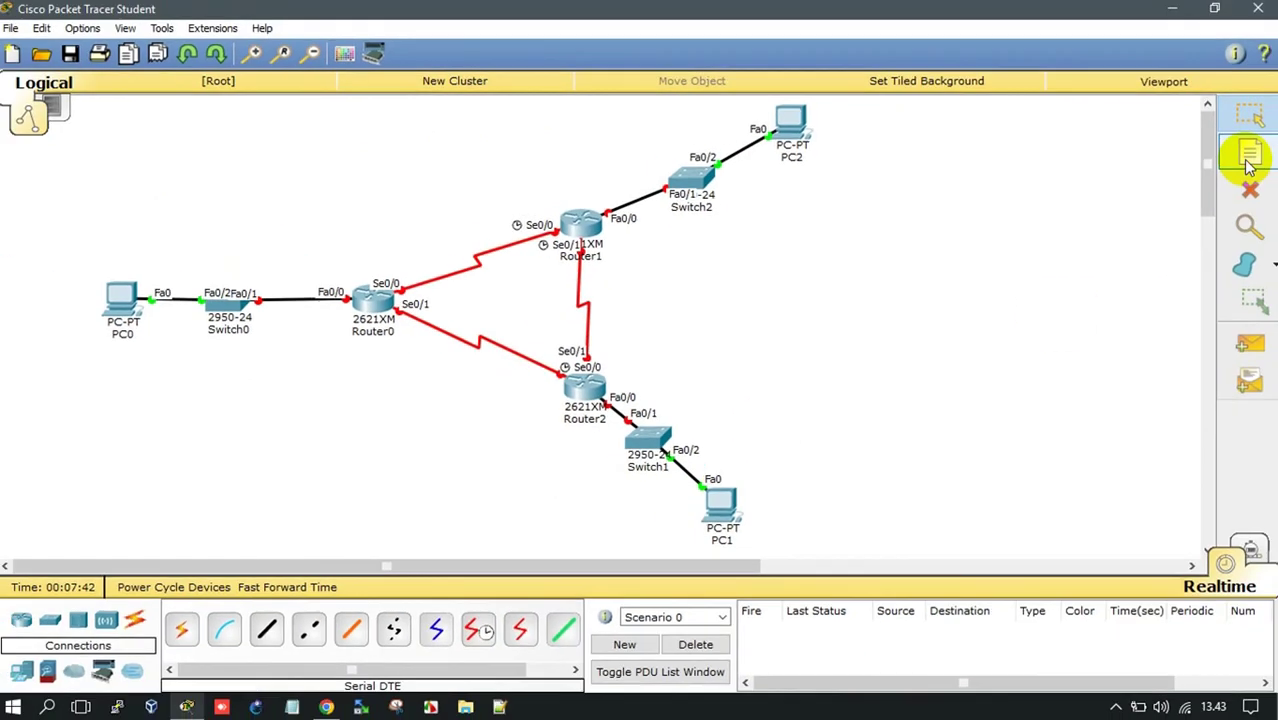
Step: Label the serial links with notes: 1.1.1.1 beside Router1–Router2, 2.2.2.1 below Router0–Router2, and 3.3.3.1 above Router0–Router1
click(628, 297)
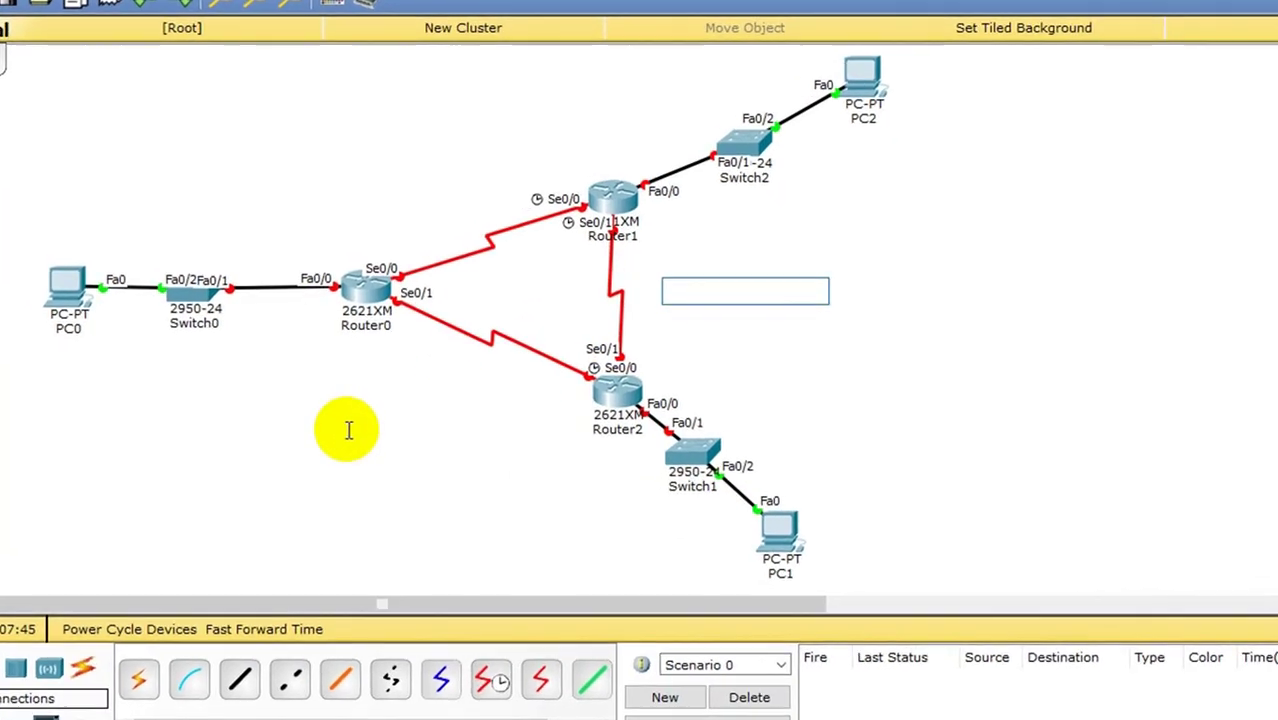
text(1.1.1.1)
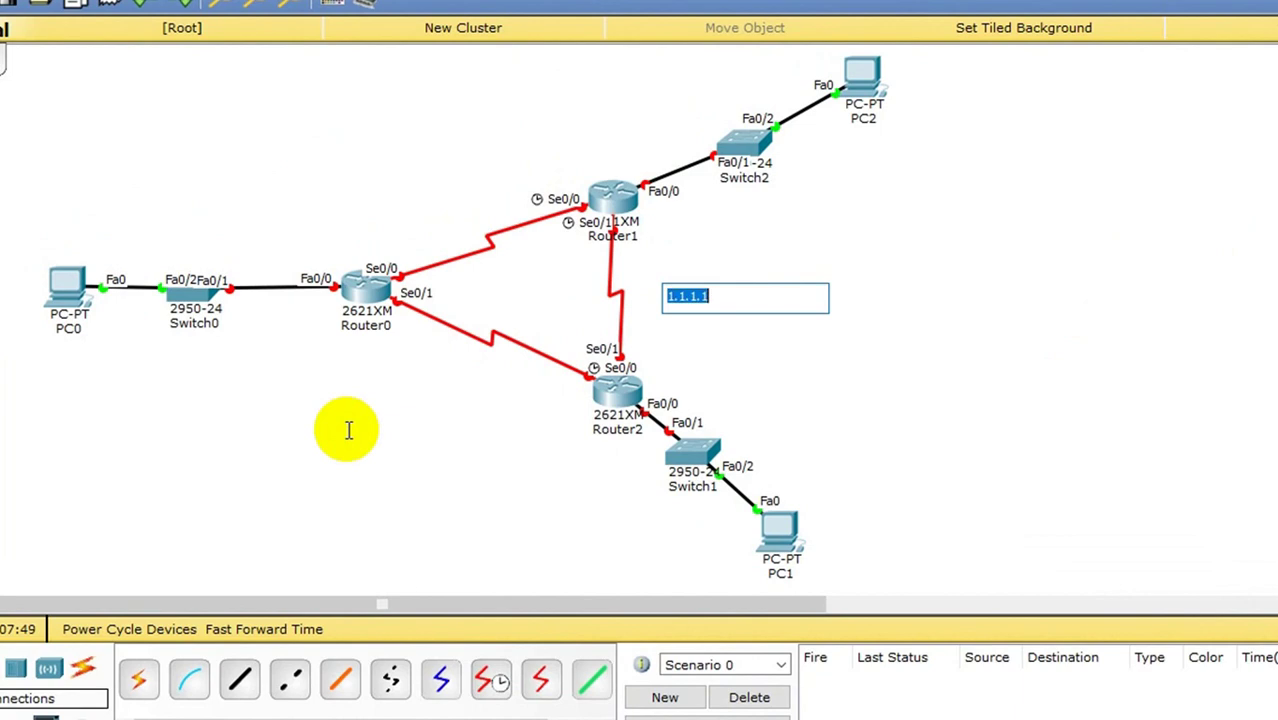
click(408, 358)
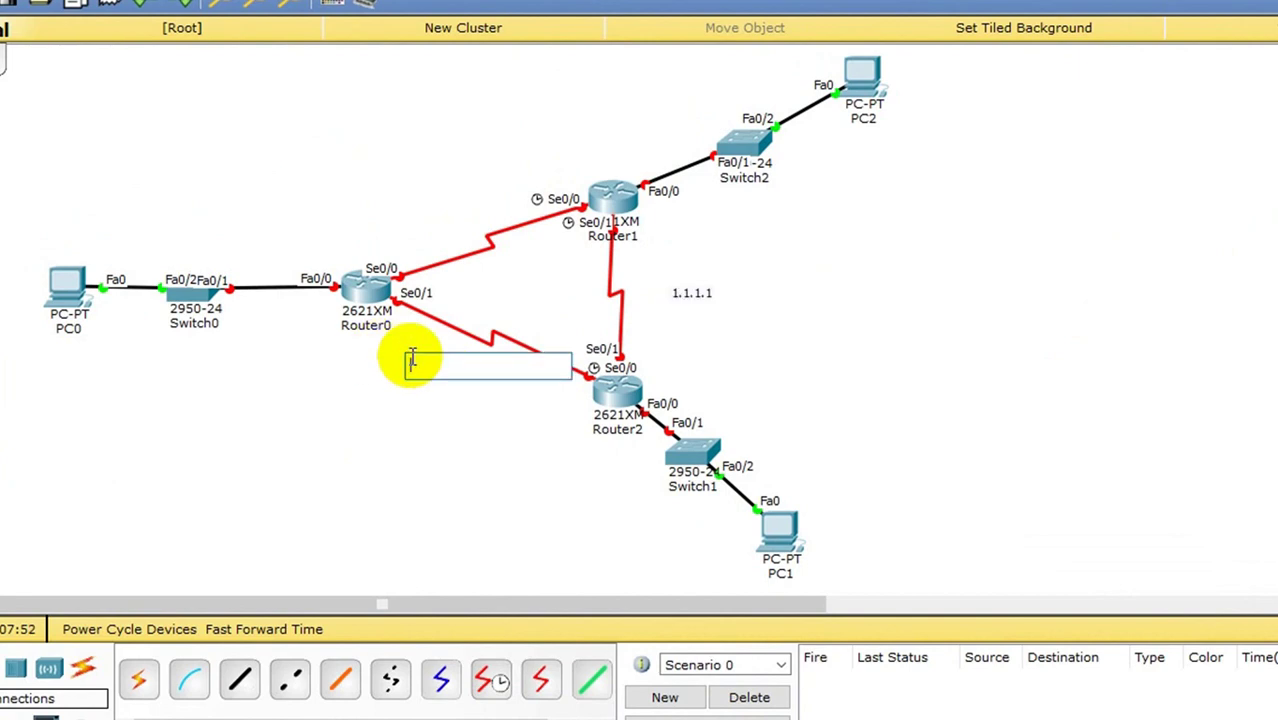
text(1.1.1.1)
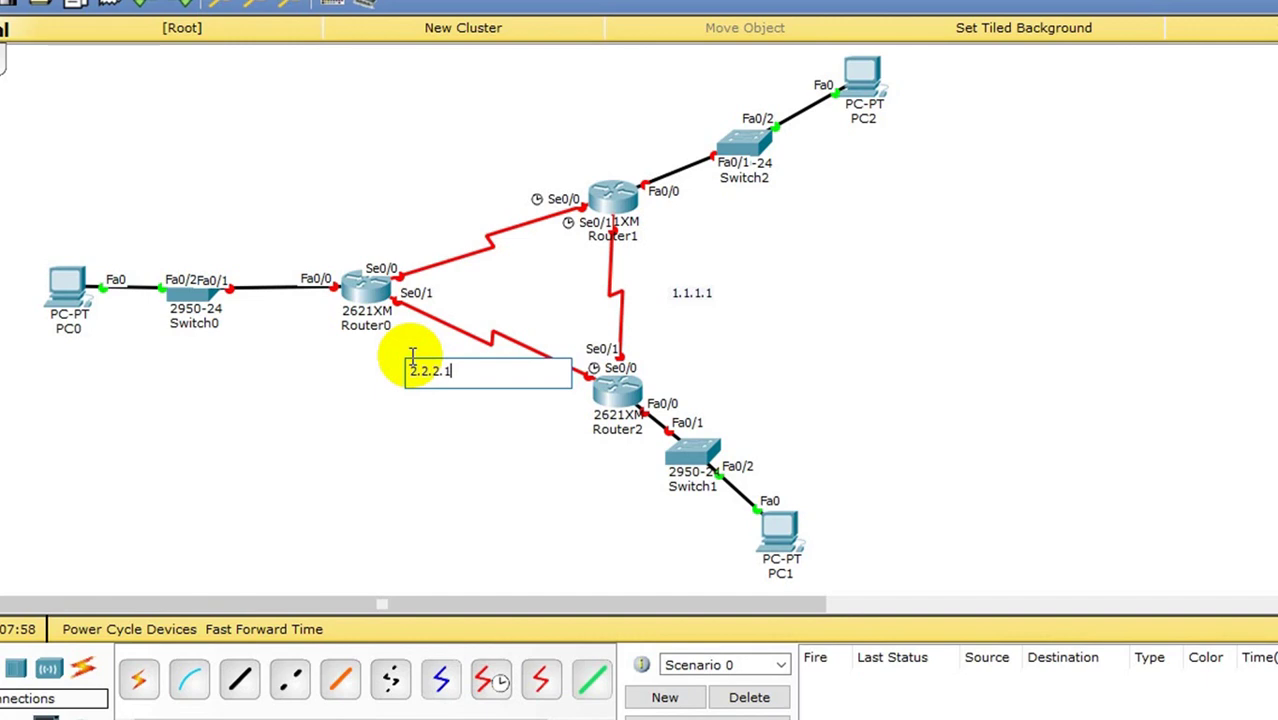
click(378, 195)
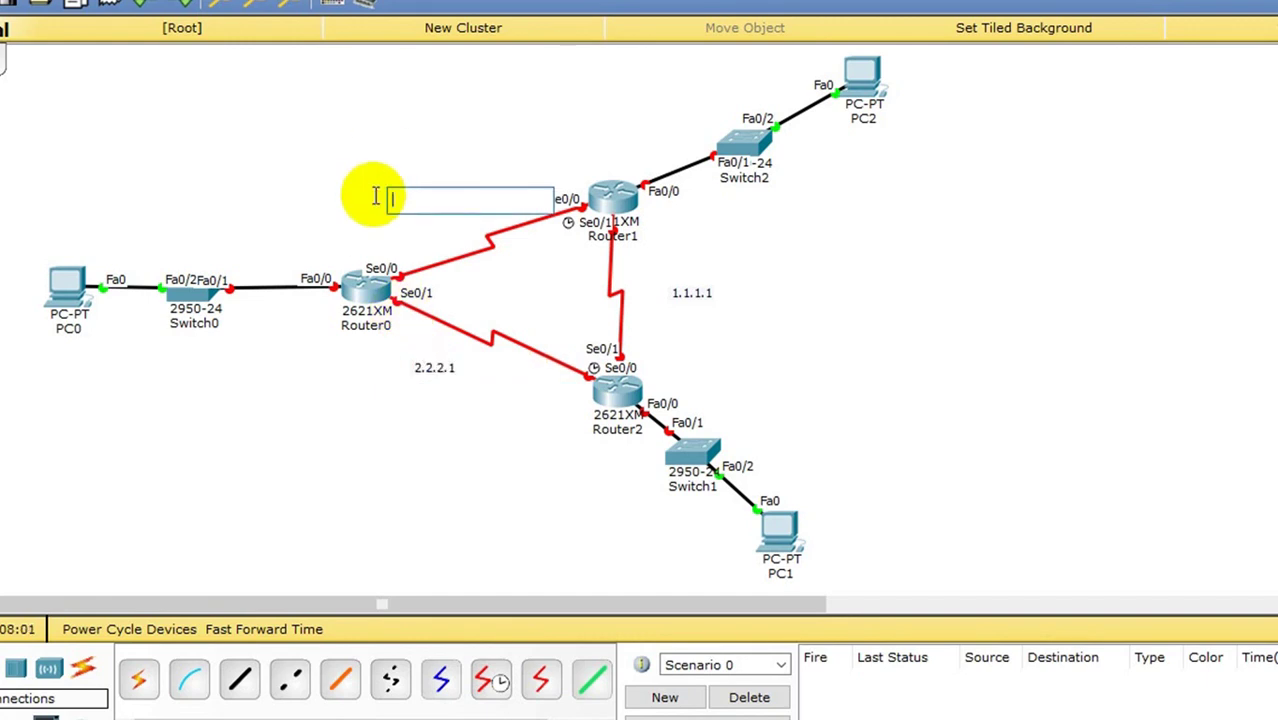
text(3.3.3.1)
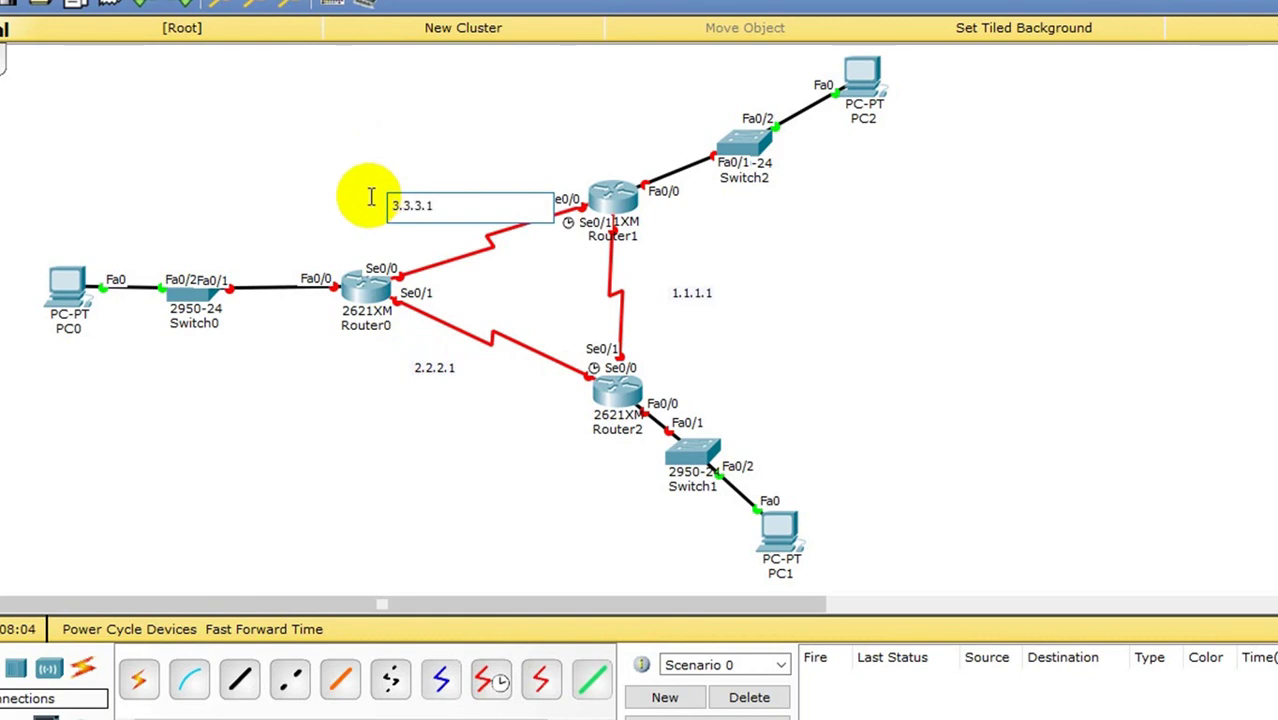
Step: Place a note reading 192.168.1.1 above the Router1–Switch2 link and copy its text
click(583, 110)
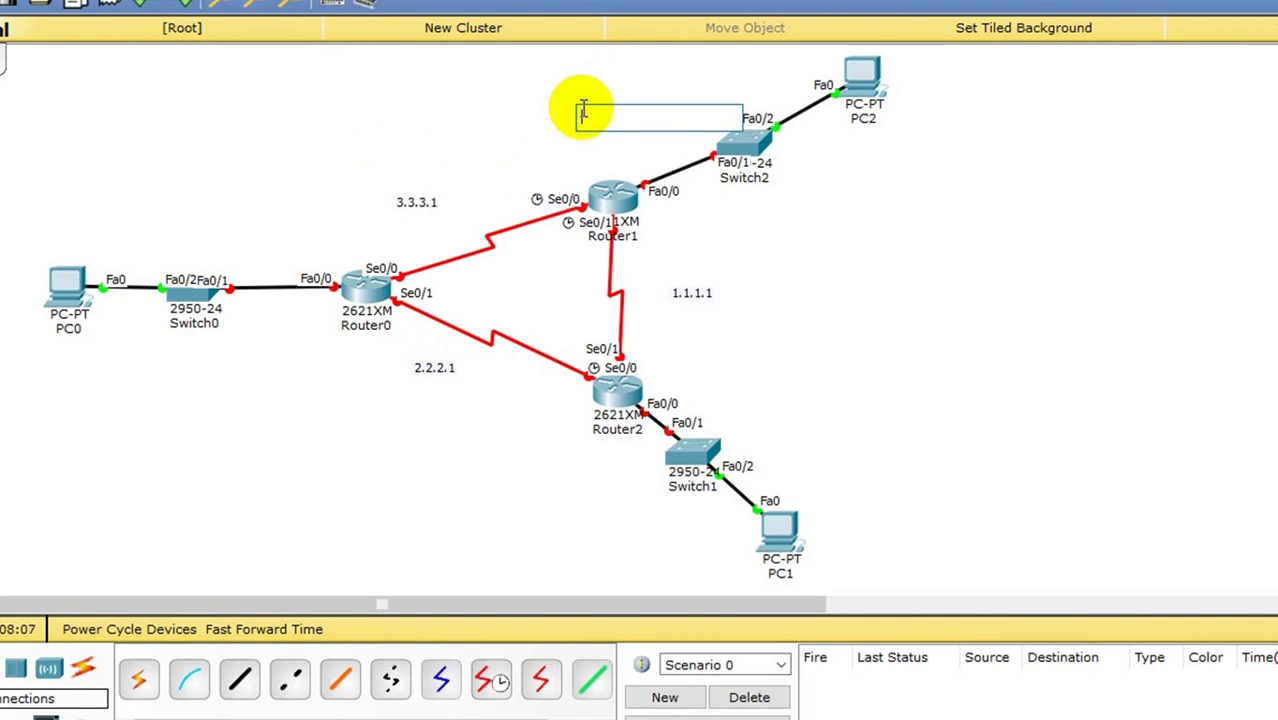
text(192.168.1.1)
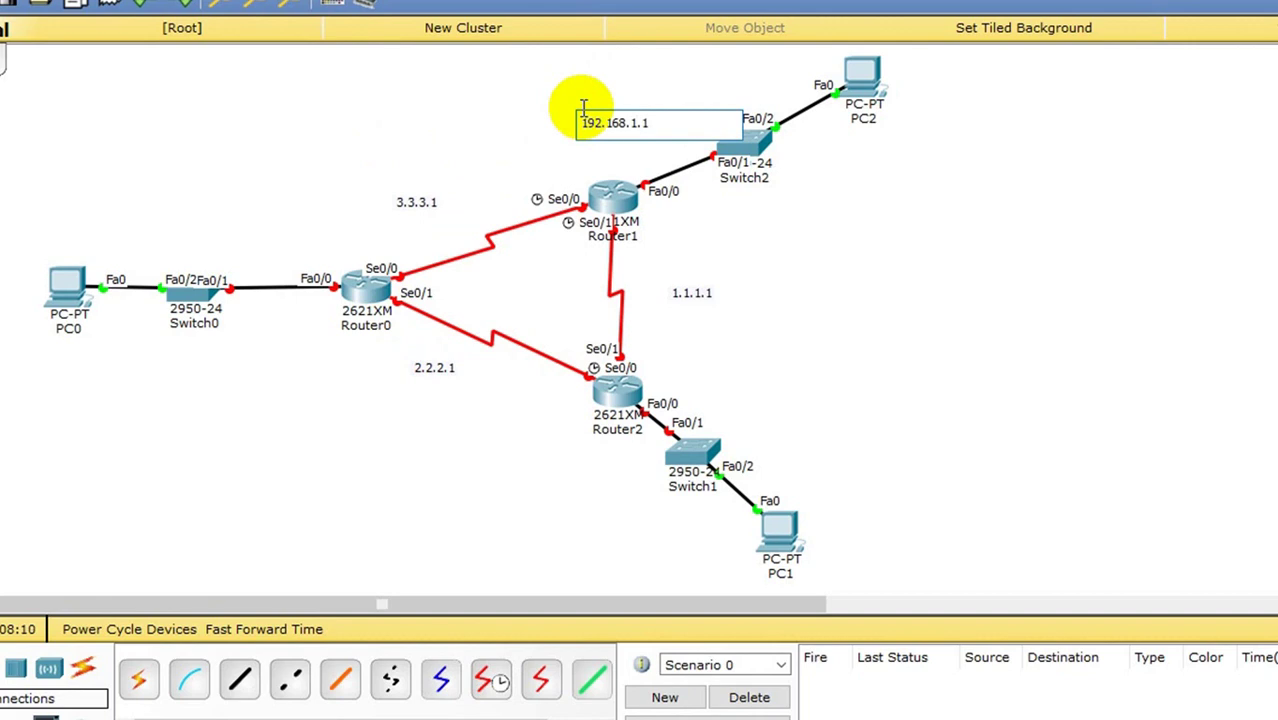
key(ctrl+a)
key(ctrl+c)
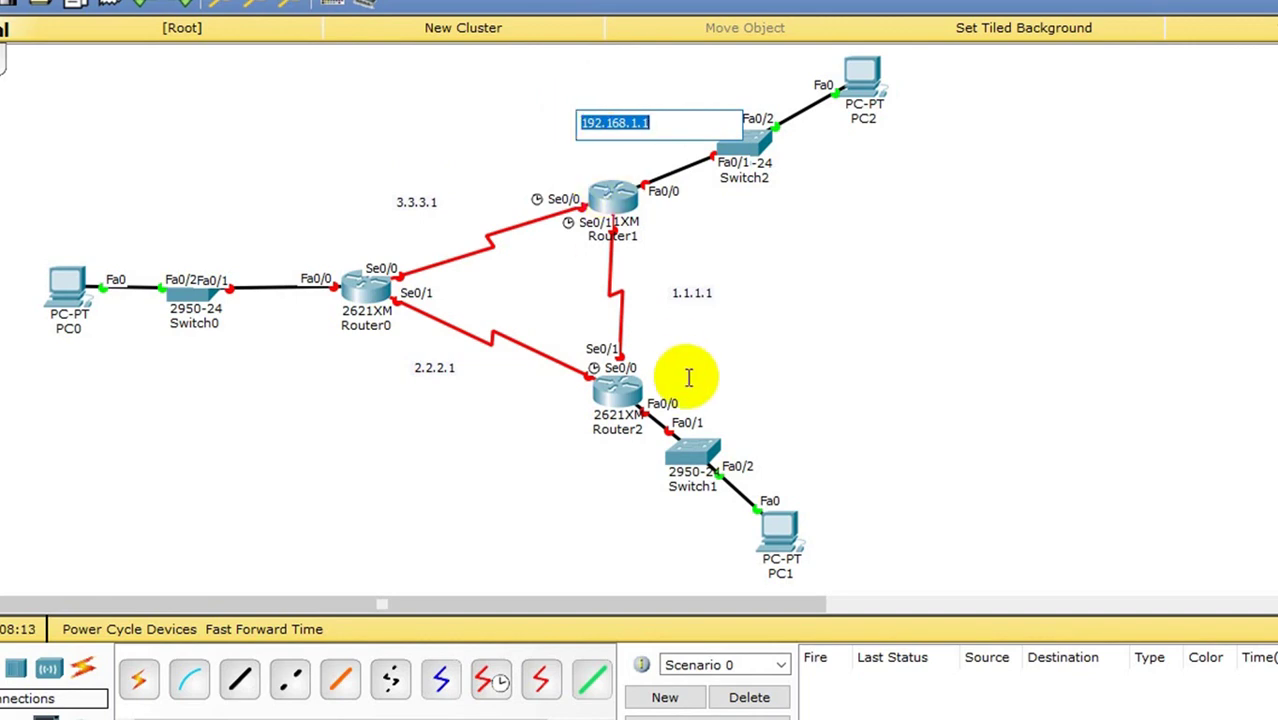
Step: Add a note reading 192.168.2.1 beside the Router2–Switch1 link and one reading 192.168.3.1 above the Switch0–Router0 link
click(716, 392)
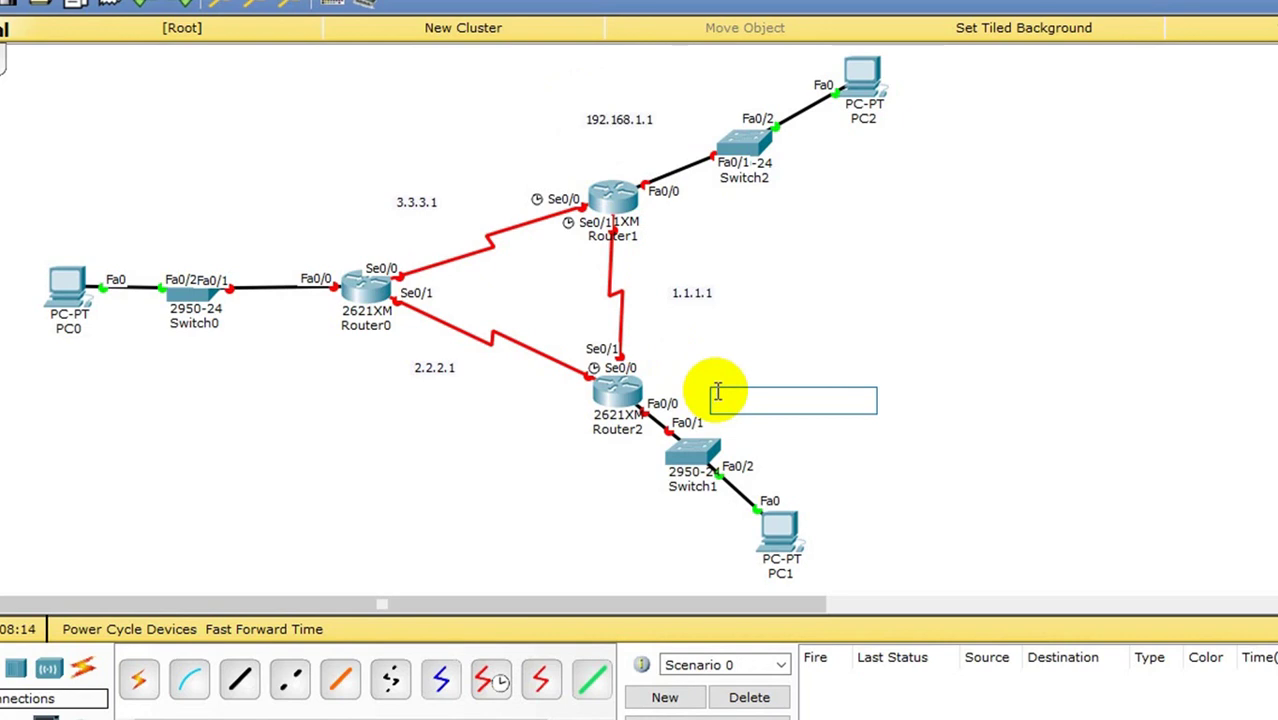
key(ctrl+v)
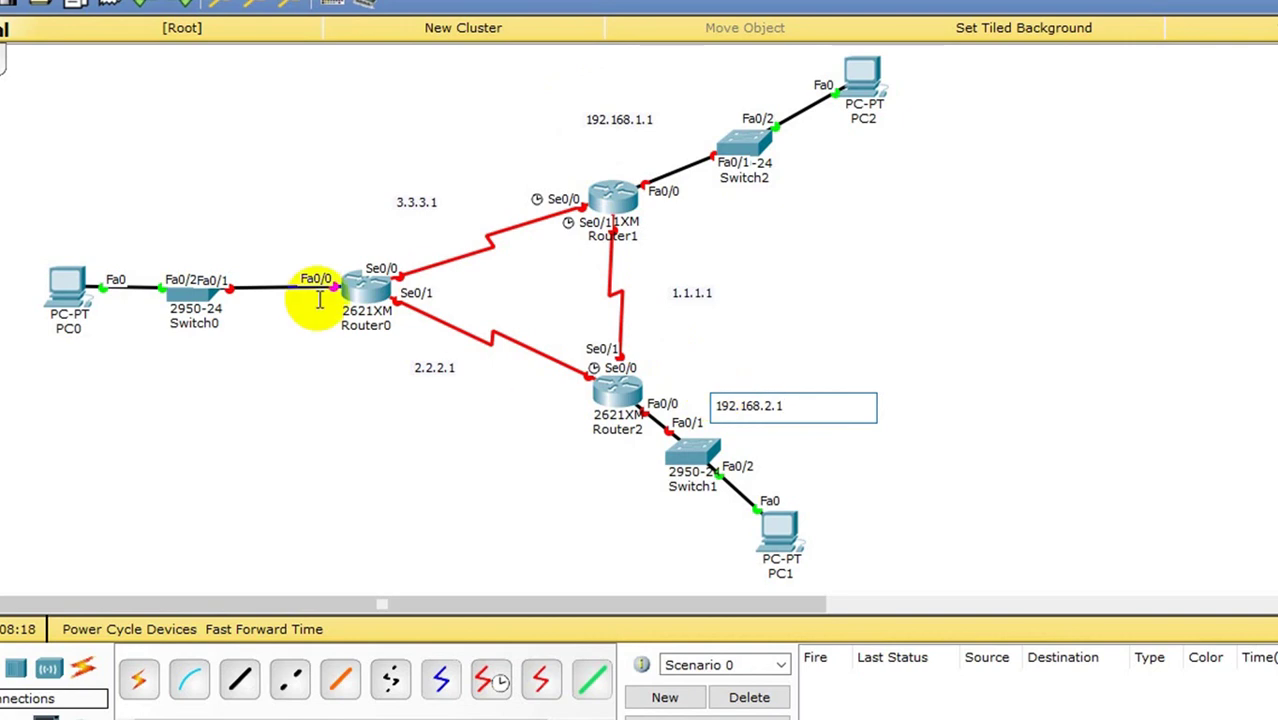
click(239, 232)
text(192.168.1.1)
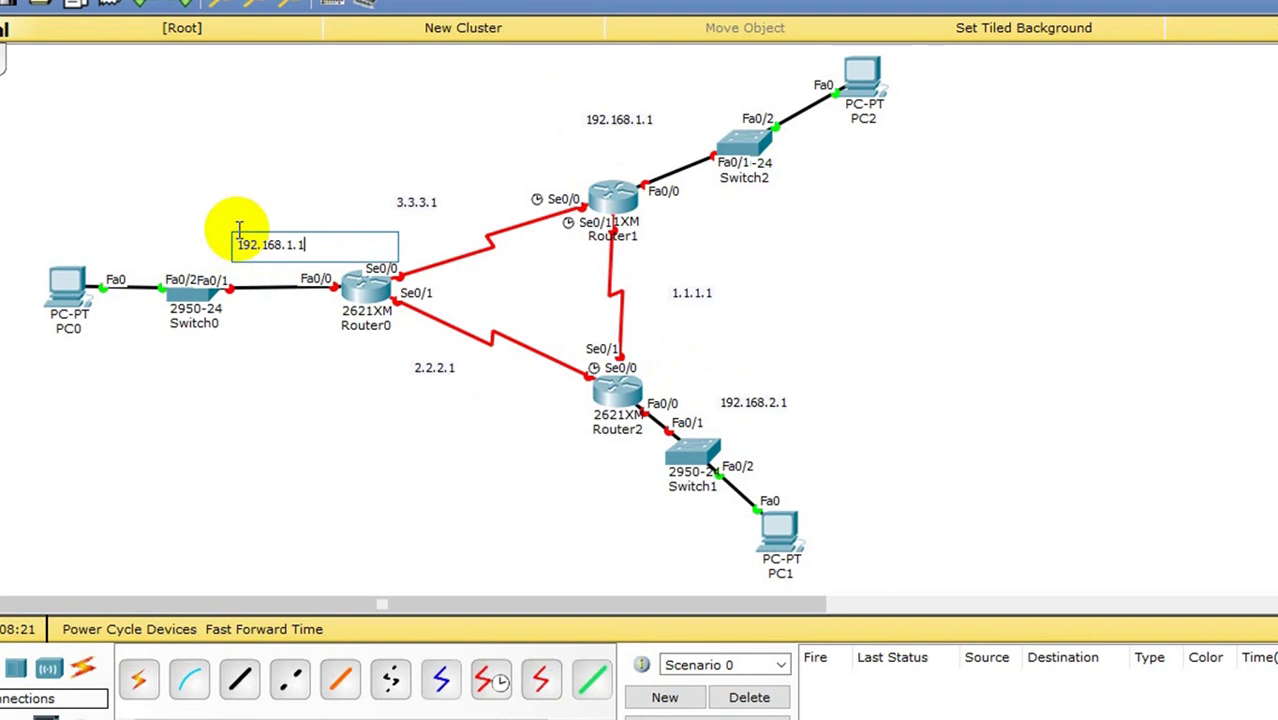
key(BackSpace)
key(BackSpace)
click(48, 224)
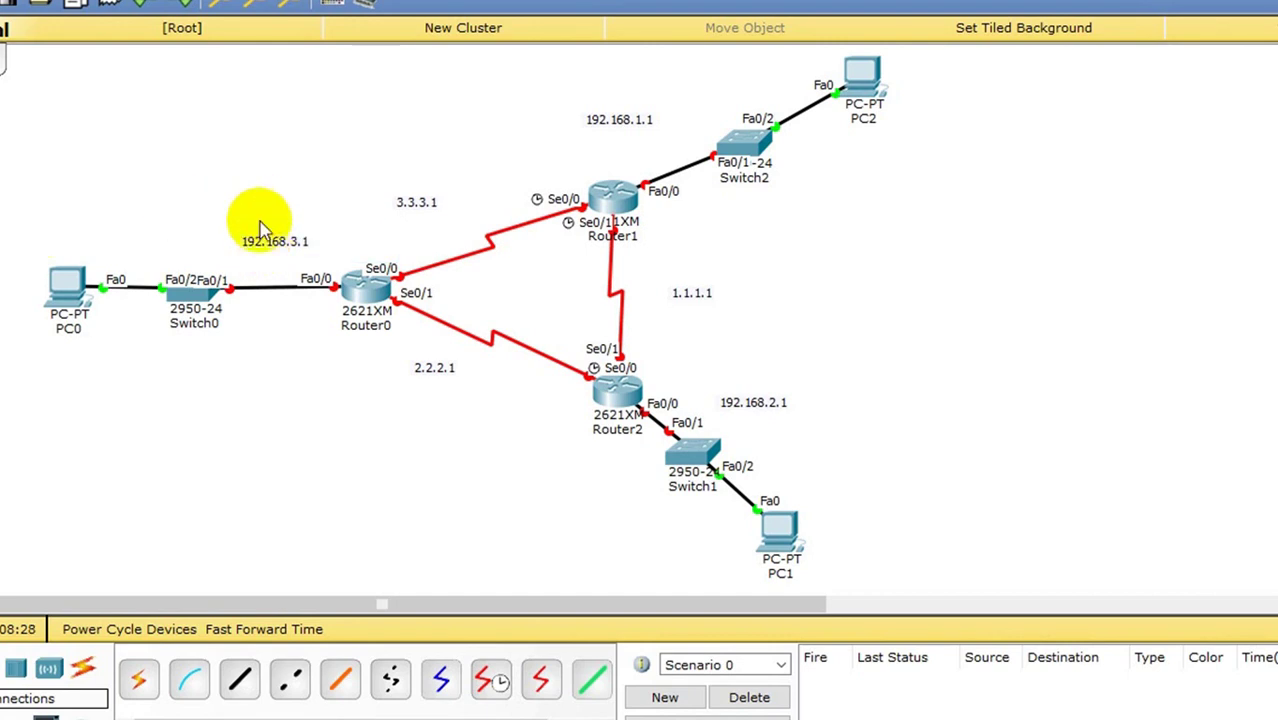
drag(260, 232, 270, 258)
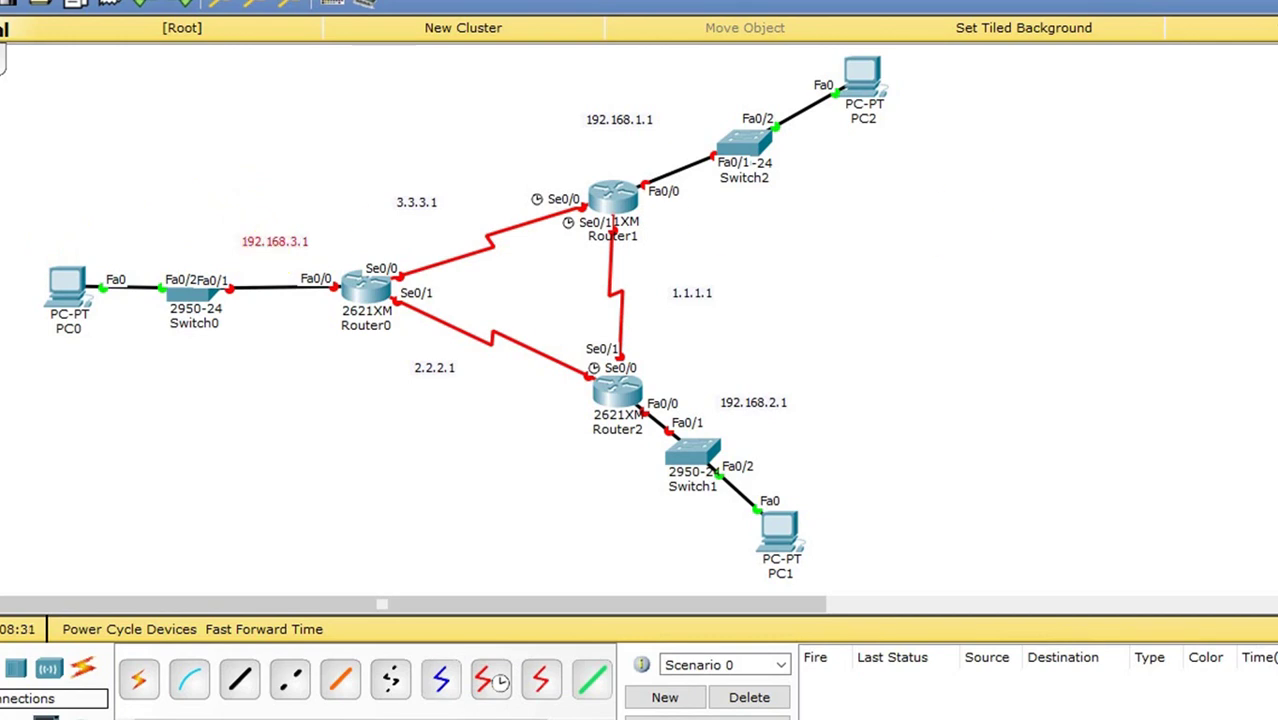
Step: Add a note reading 192.168.3.2 above PC0 and one reading 192.168.2.2 beside PC1
click(8, 210)
key(ctrl+v)
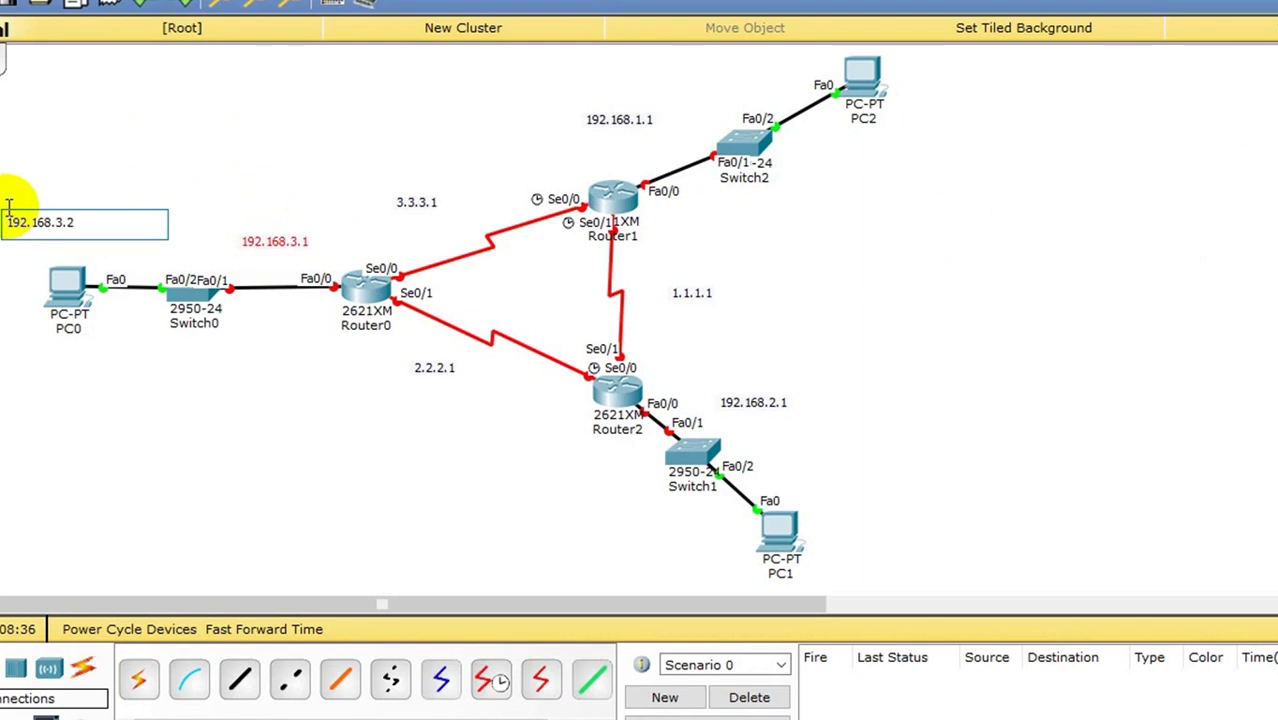
key(ctrl+a)
key(ctrl+c)
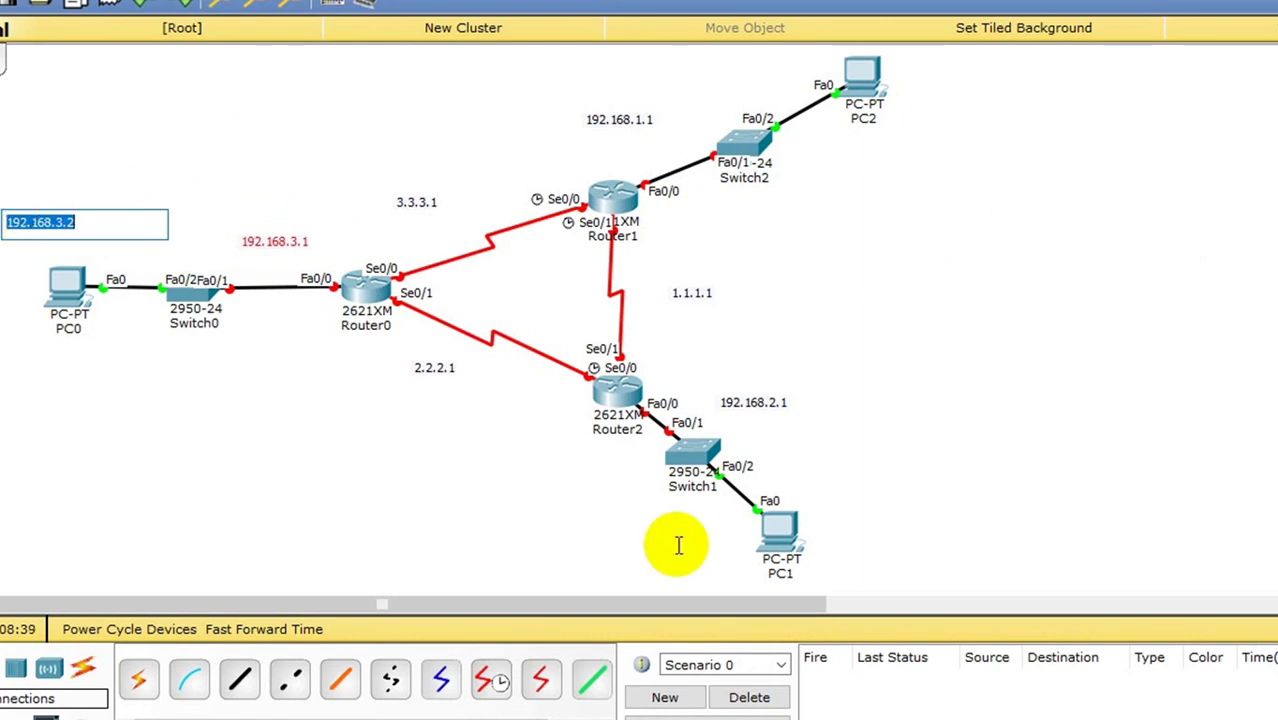
click(845, 527)
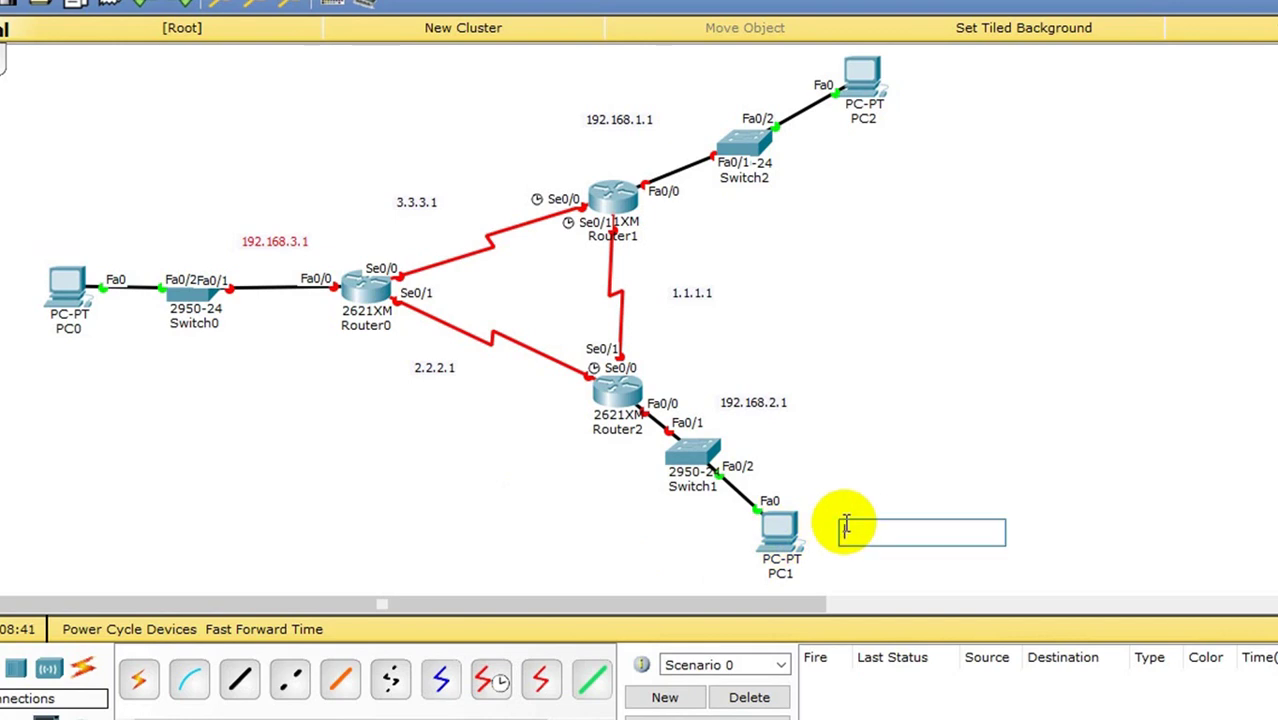
key(ctrl+v)
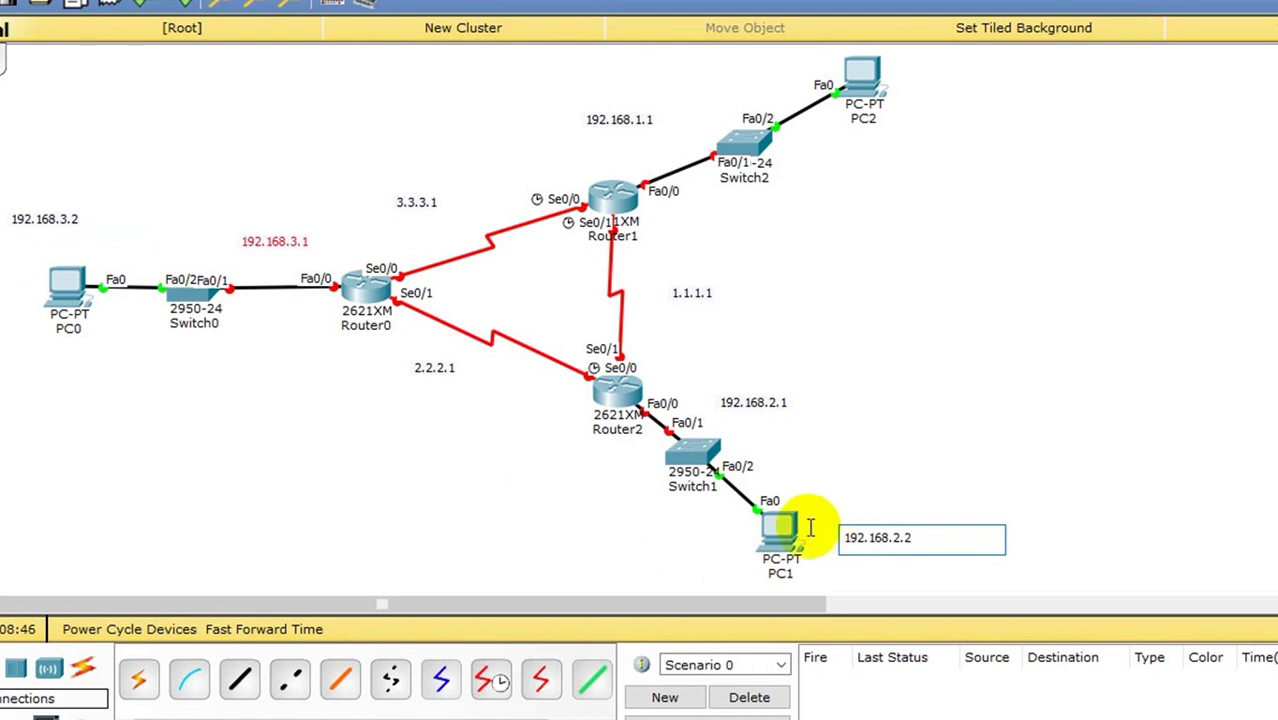
Step: Add a note reading 192.168.1.2 beside PC2 and move it slightly closer to the PC
click(695, 62)
key(ctrl+v)
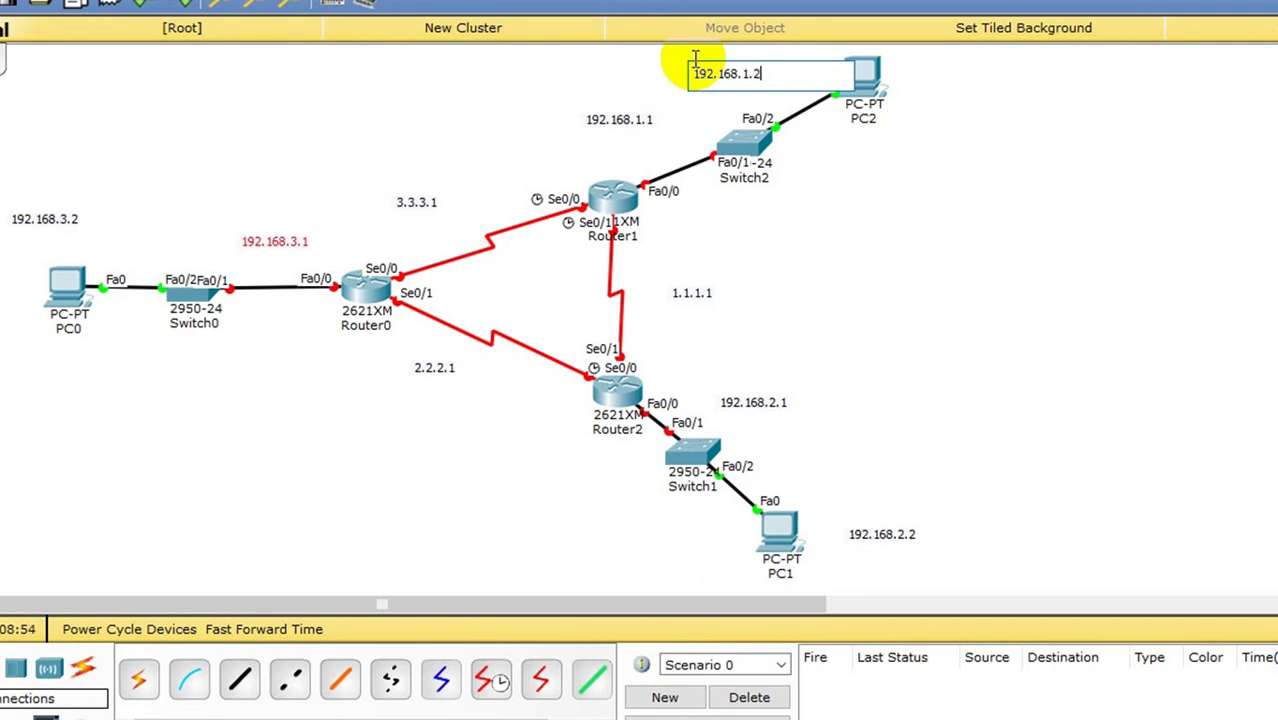
click(695, 58)
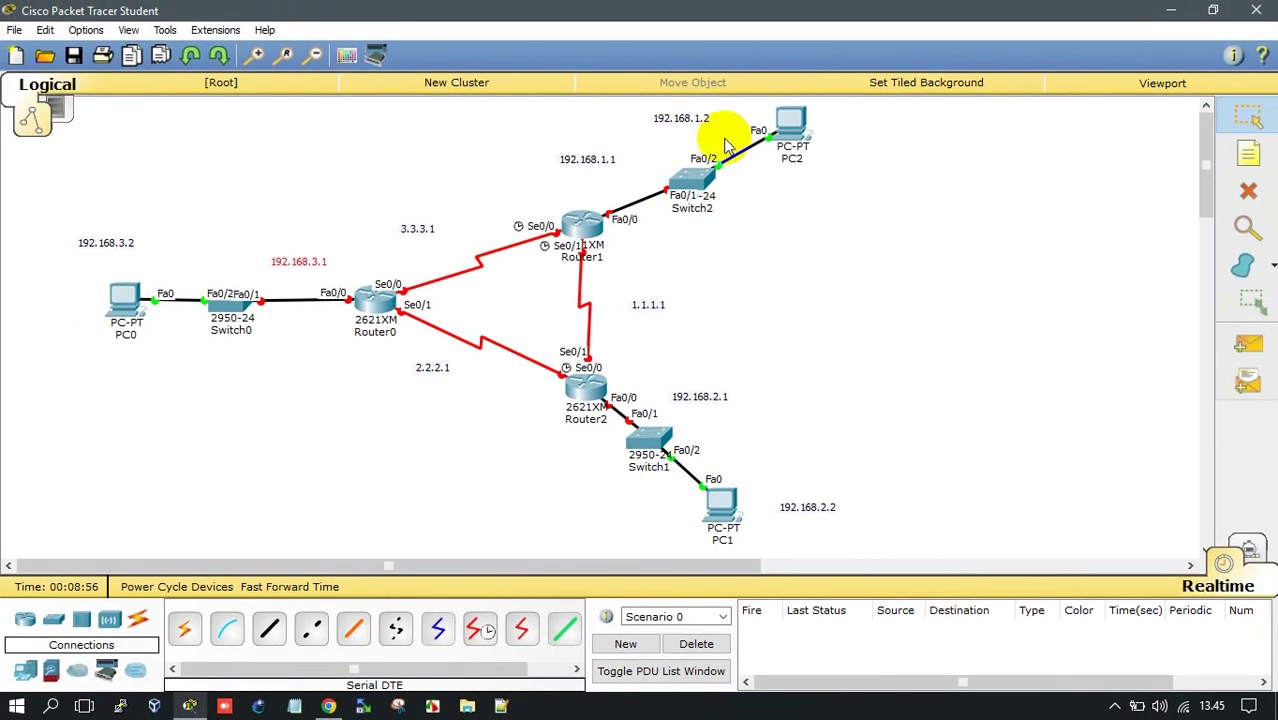
drag(697, 117, 715, 121)
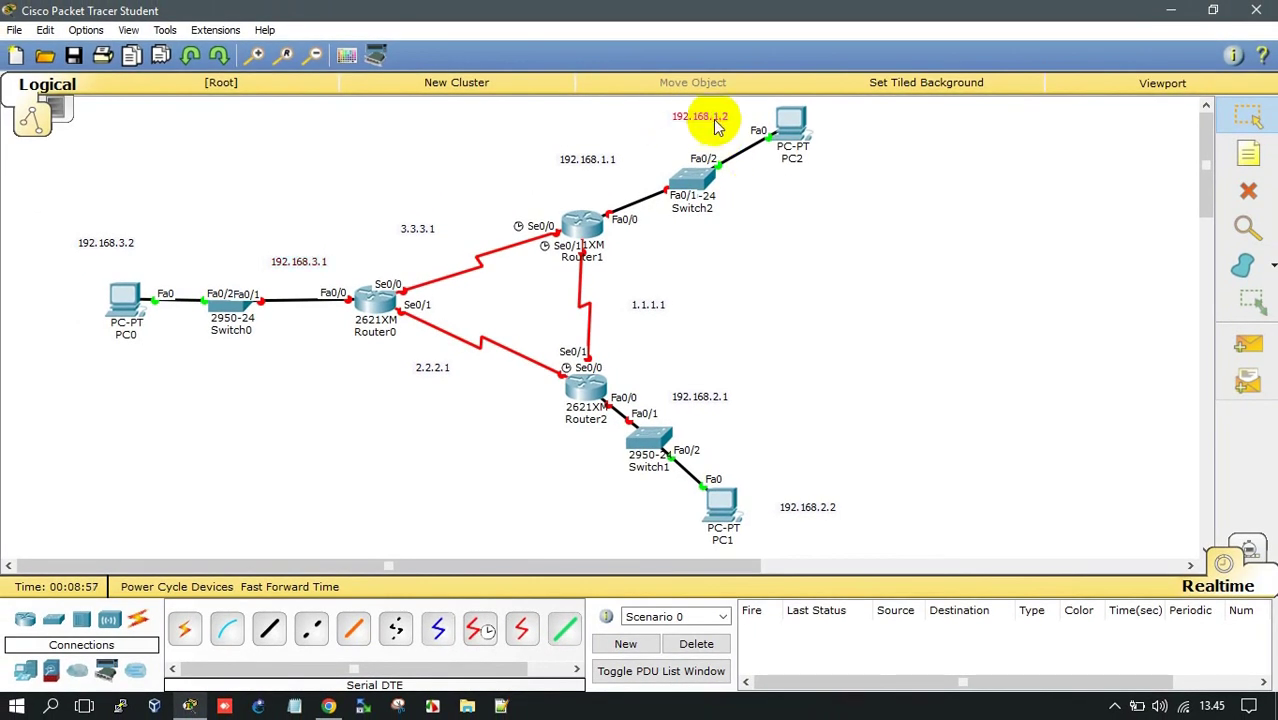
click(797, 249)
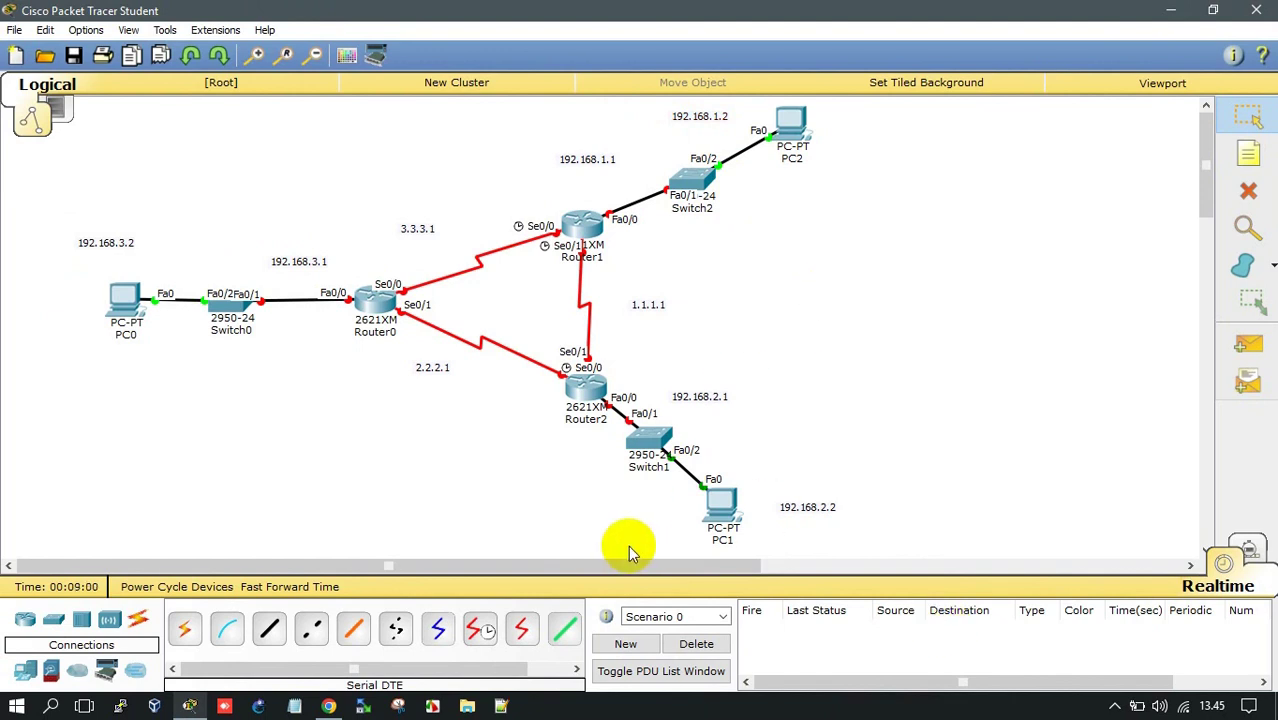
Step: Open PC1's IP Configuration and clear its DNS server address
click(720, 507)
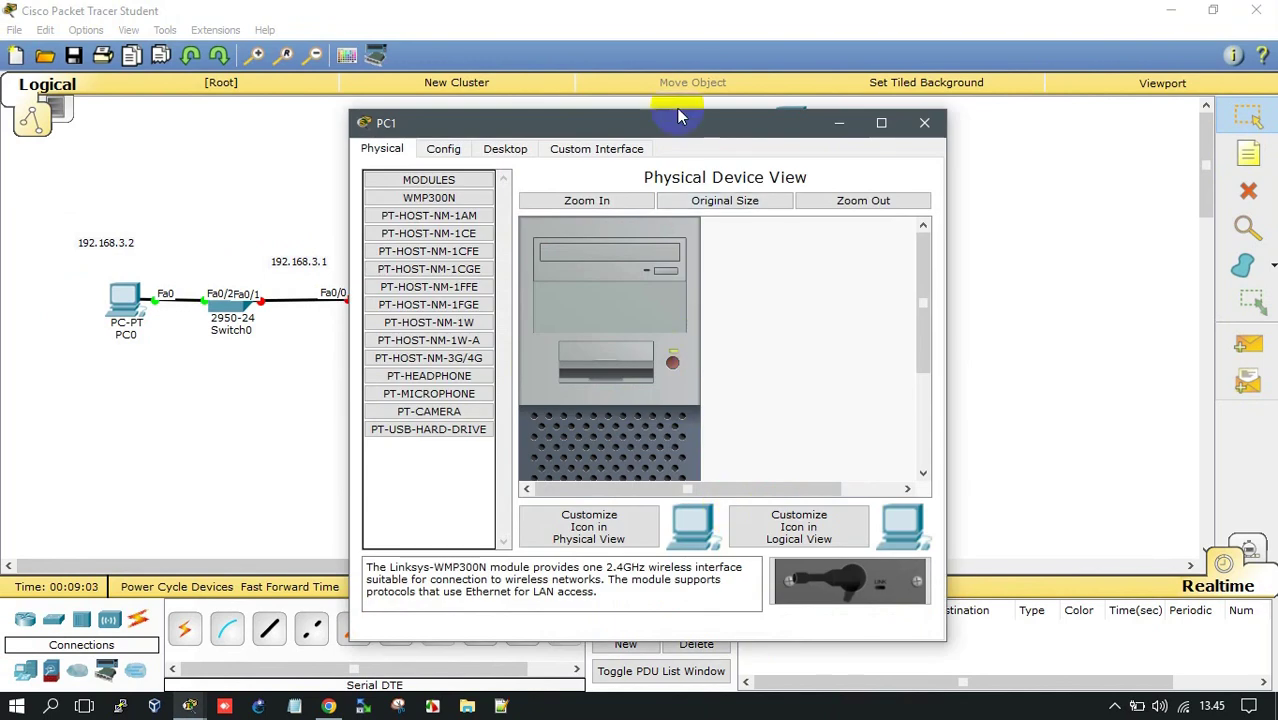
drag(713, 120, 475, 106)
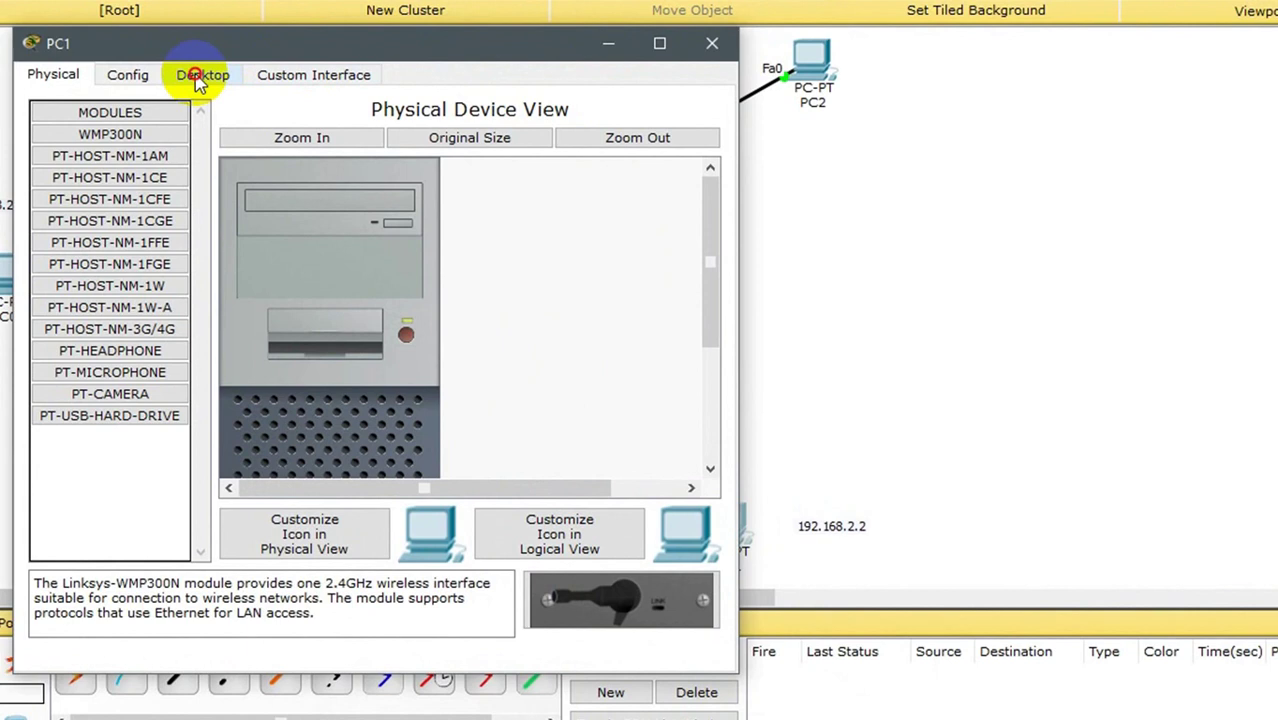
click(200, 76)
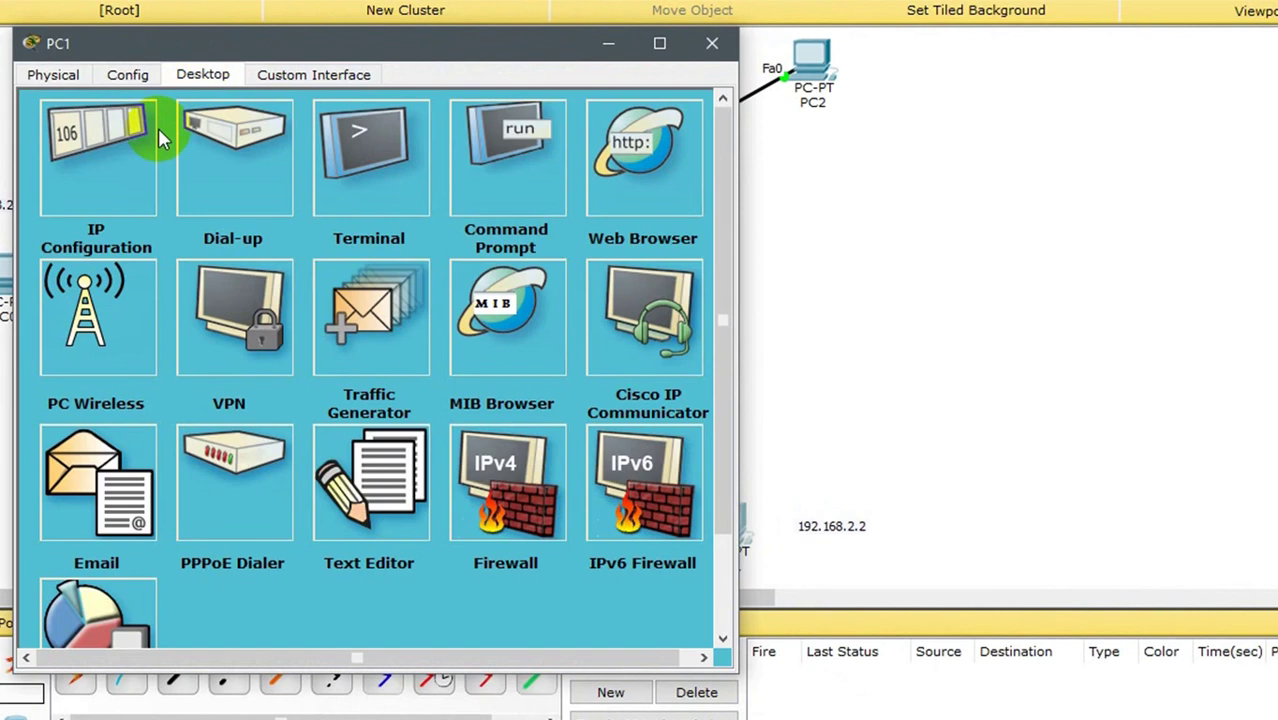
click(80, 166)
click(240, 210)
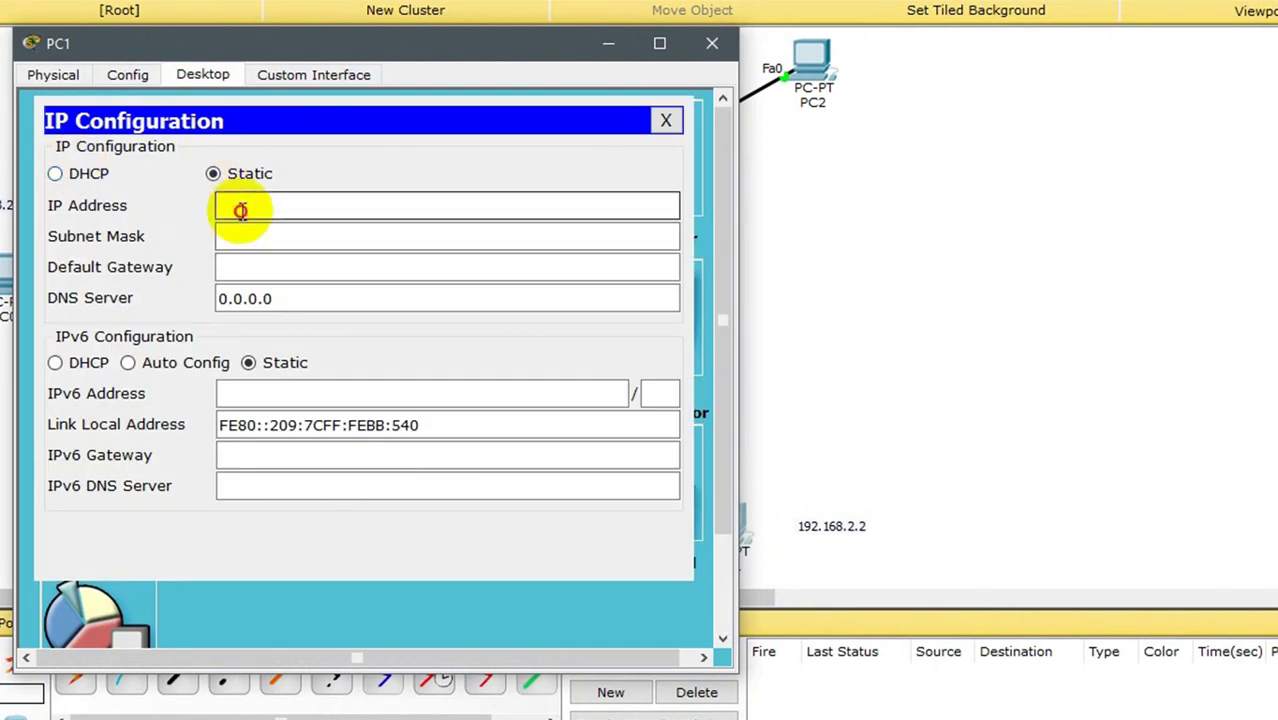
drag(308, 297, 208, 291)
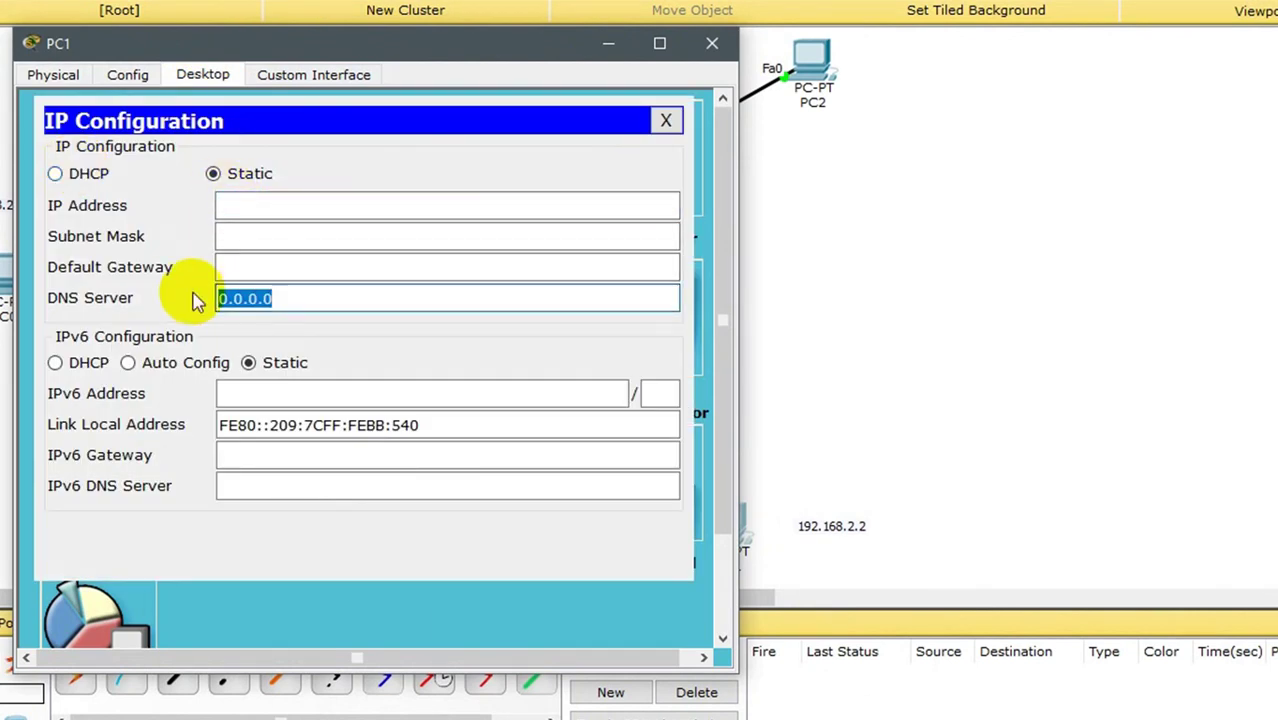
key(BackSpace)
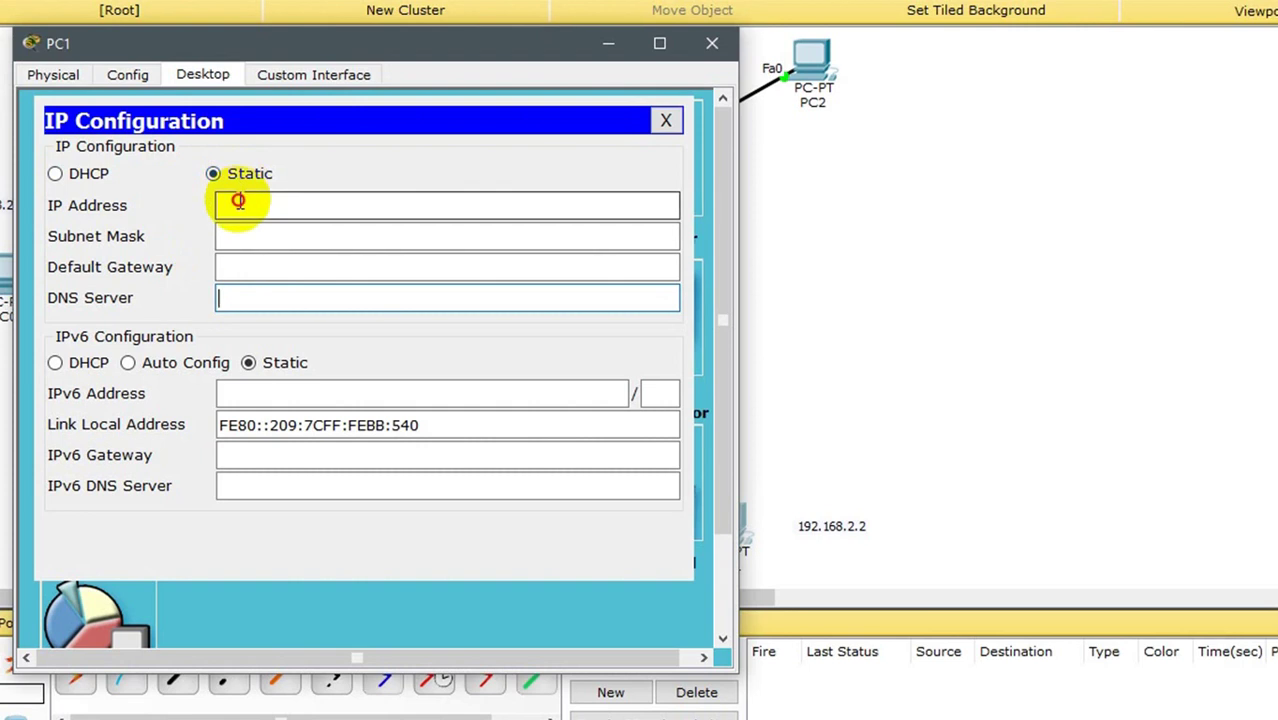
Step: Set PC1's IP address to 192.168.2.2, subnet mask to 255.255.255.0 and default gateway to 192.168.2.1, and close its window
click(237, 206)
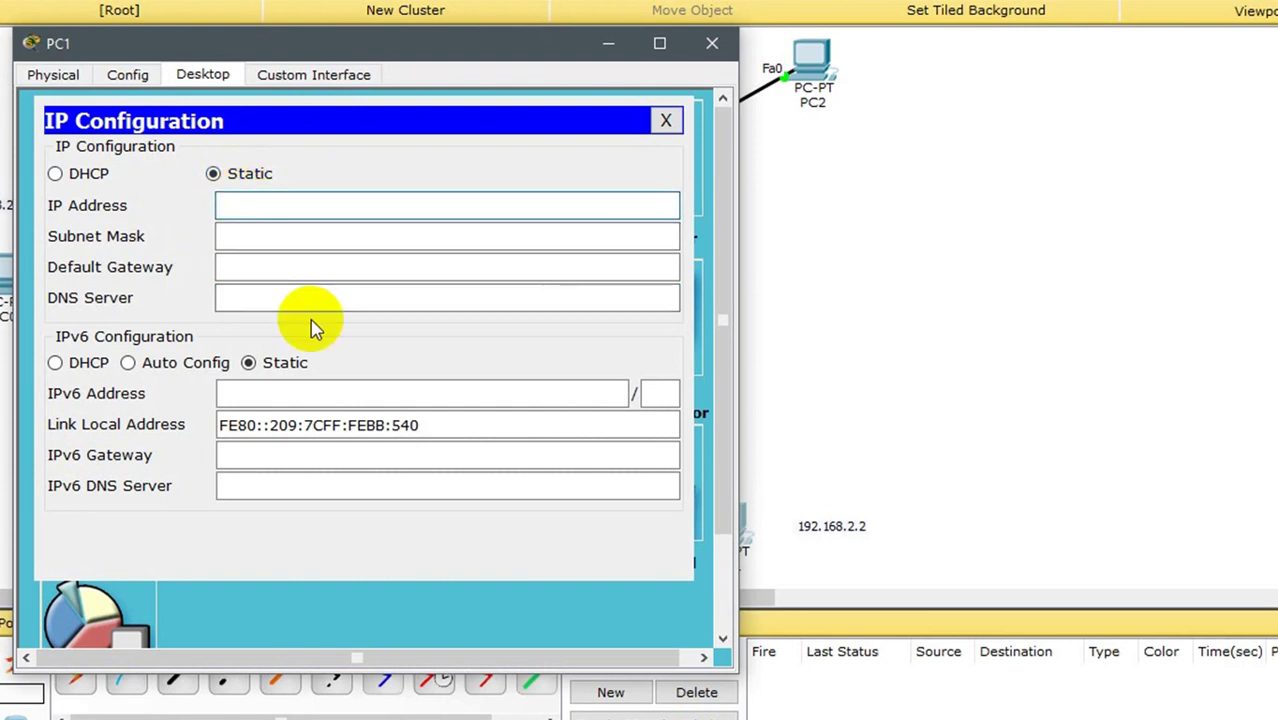
text(192.168.3.2)
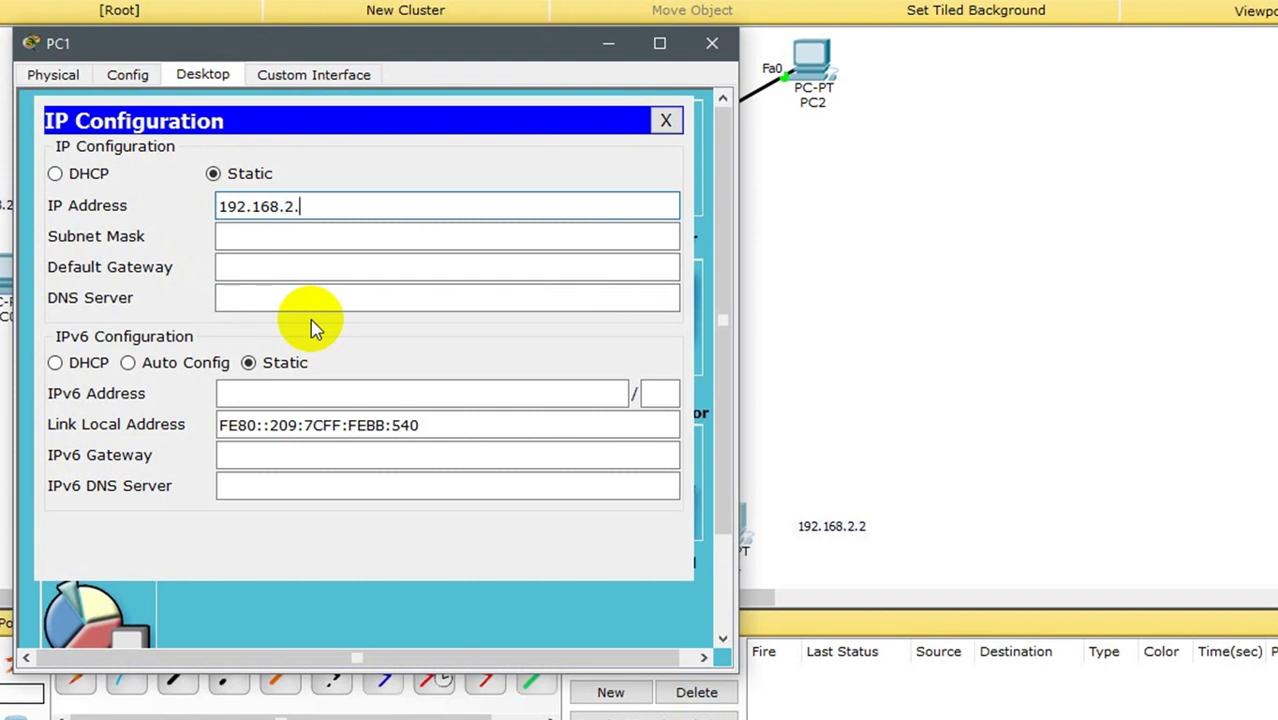
key(Tab)
key(Tab)
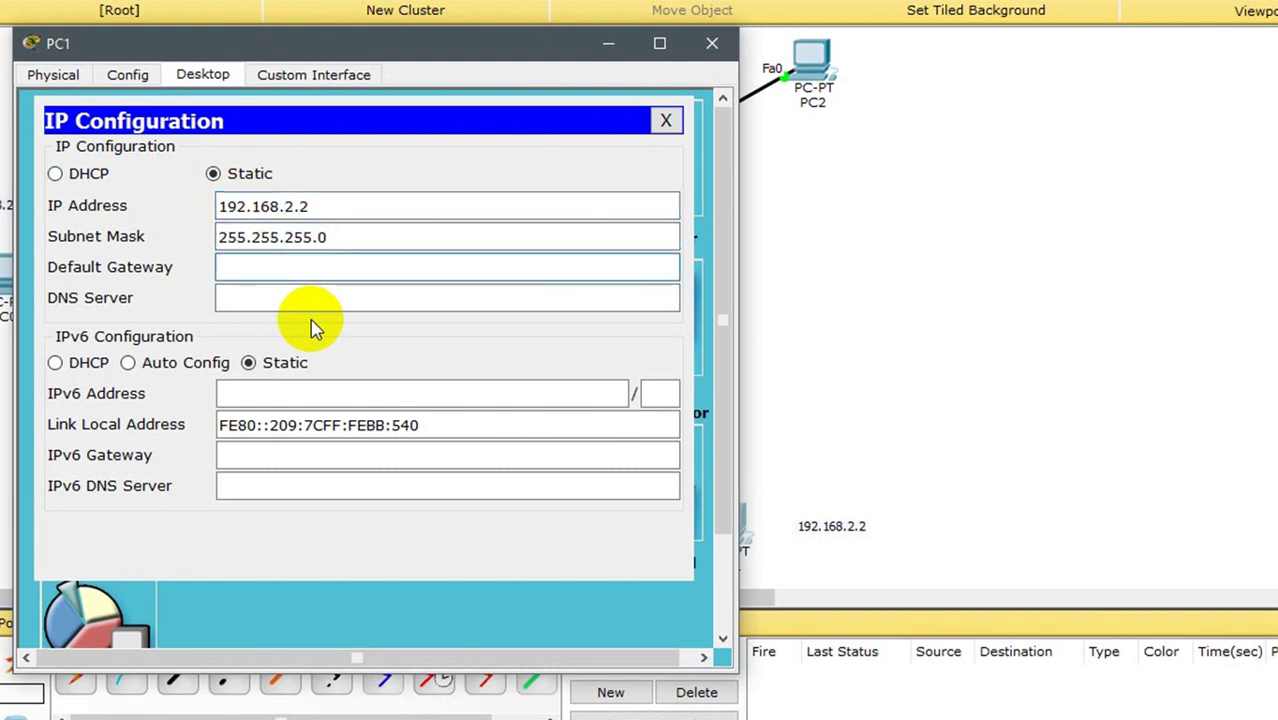
text(192.168.3)
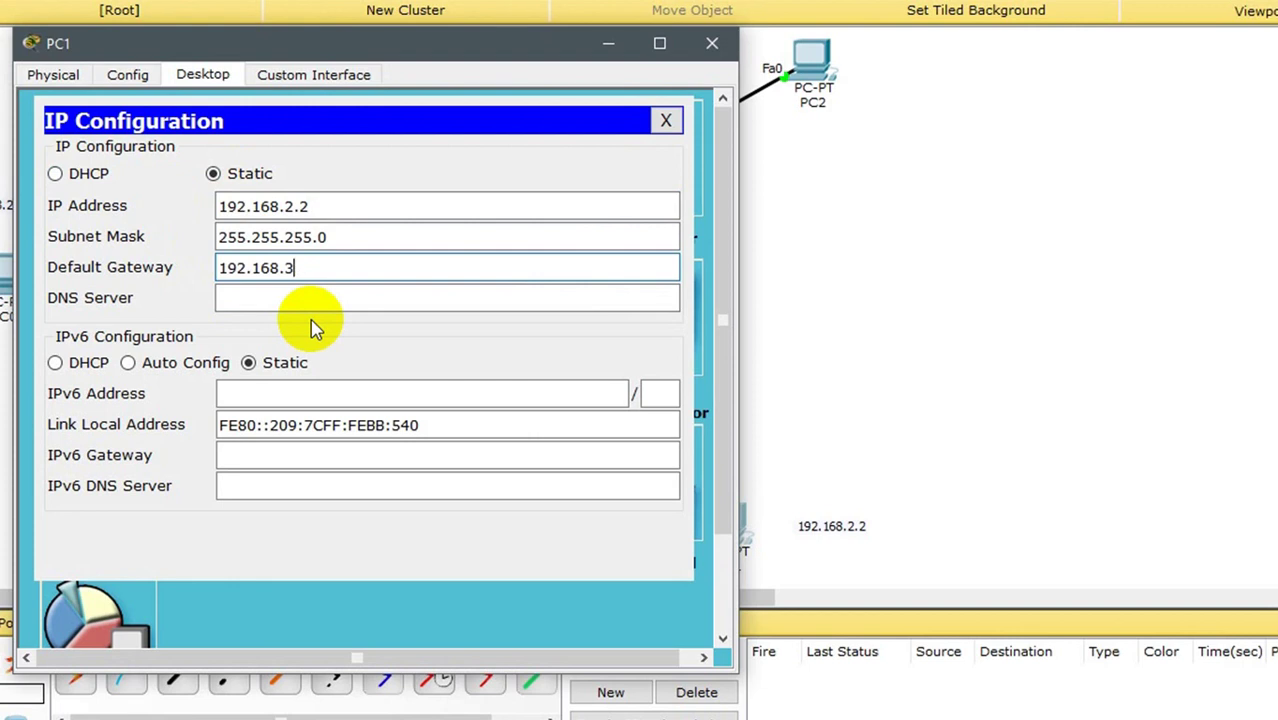
text(.22)
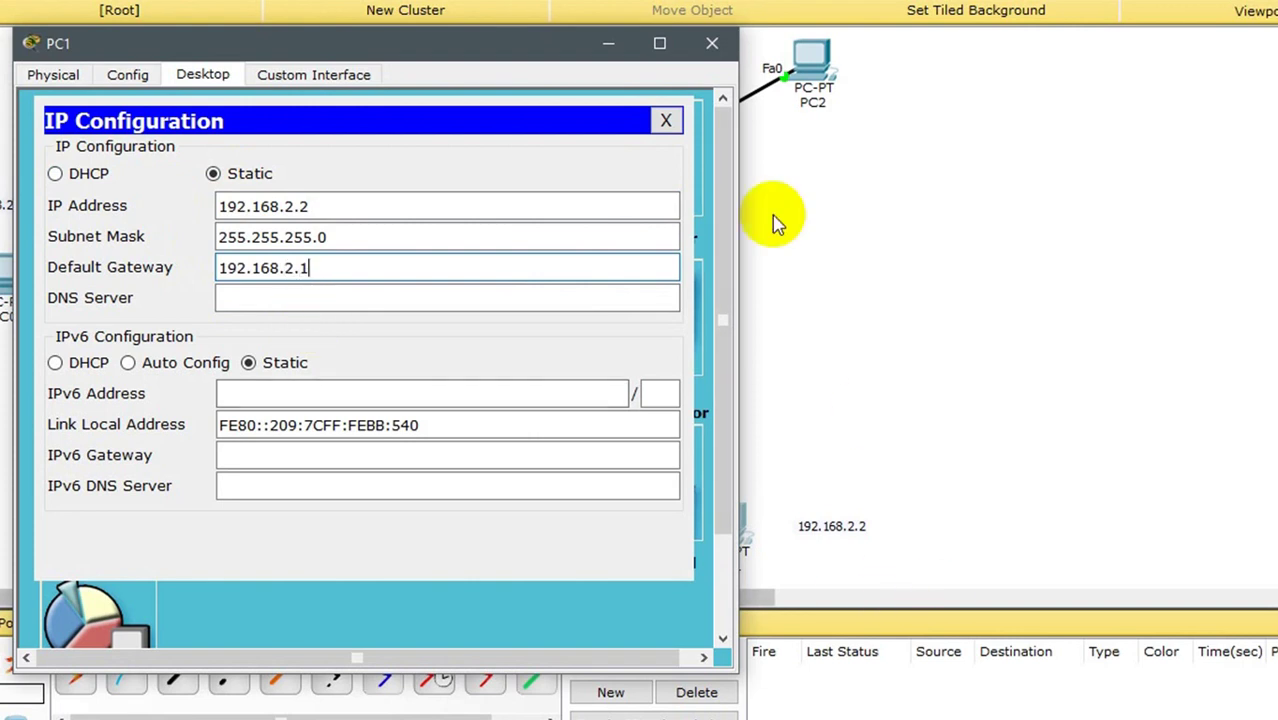
drag(542, 43, 403, 36)
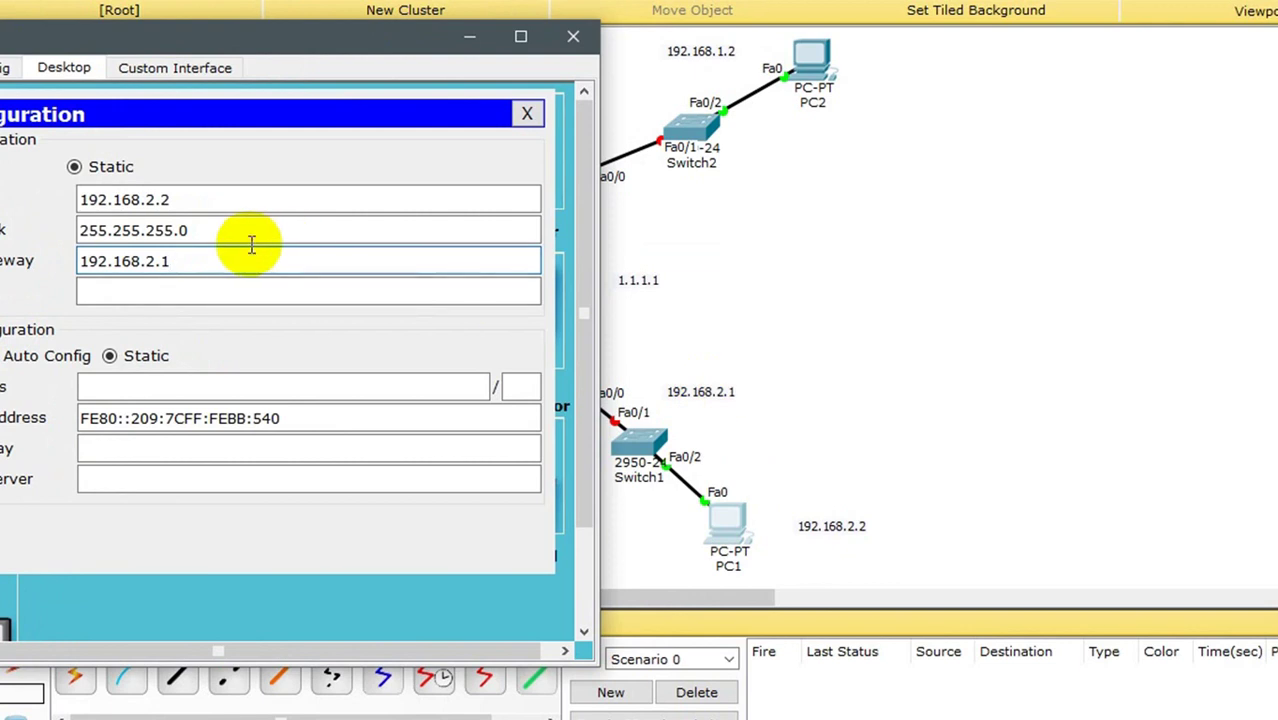
click(276, 207)
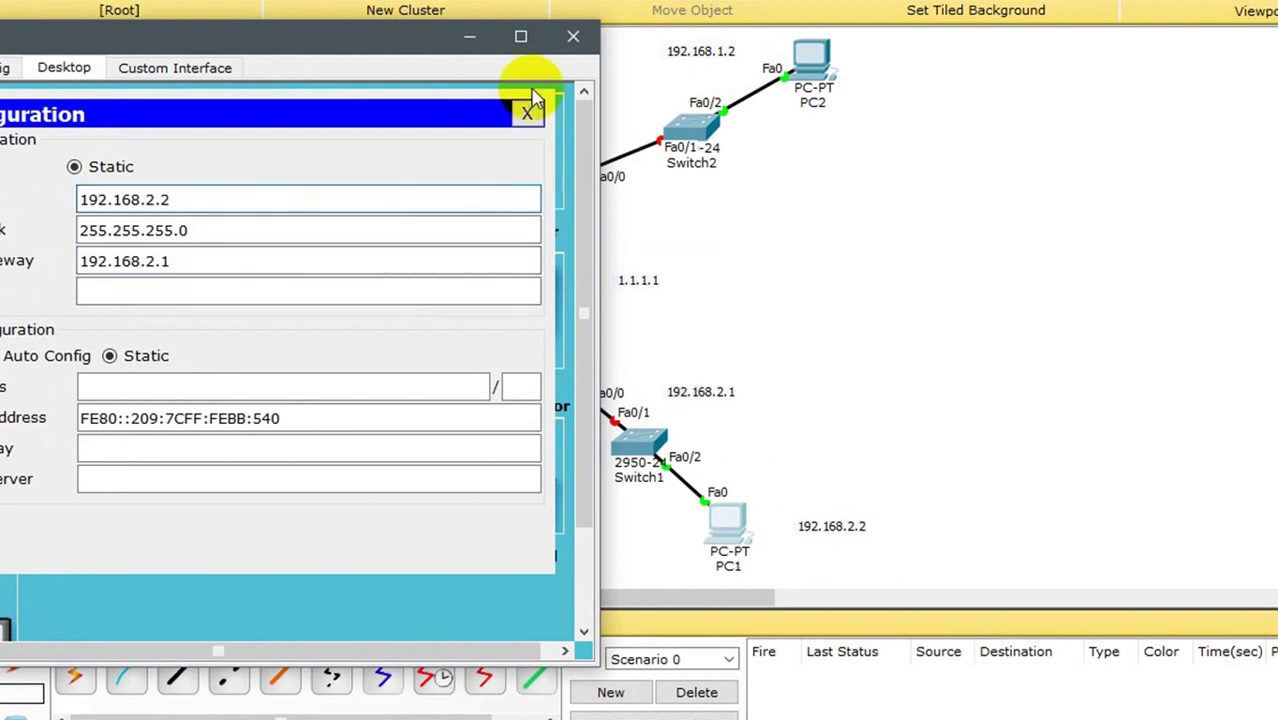
click(528, 118)
click(573, 36)
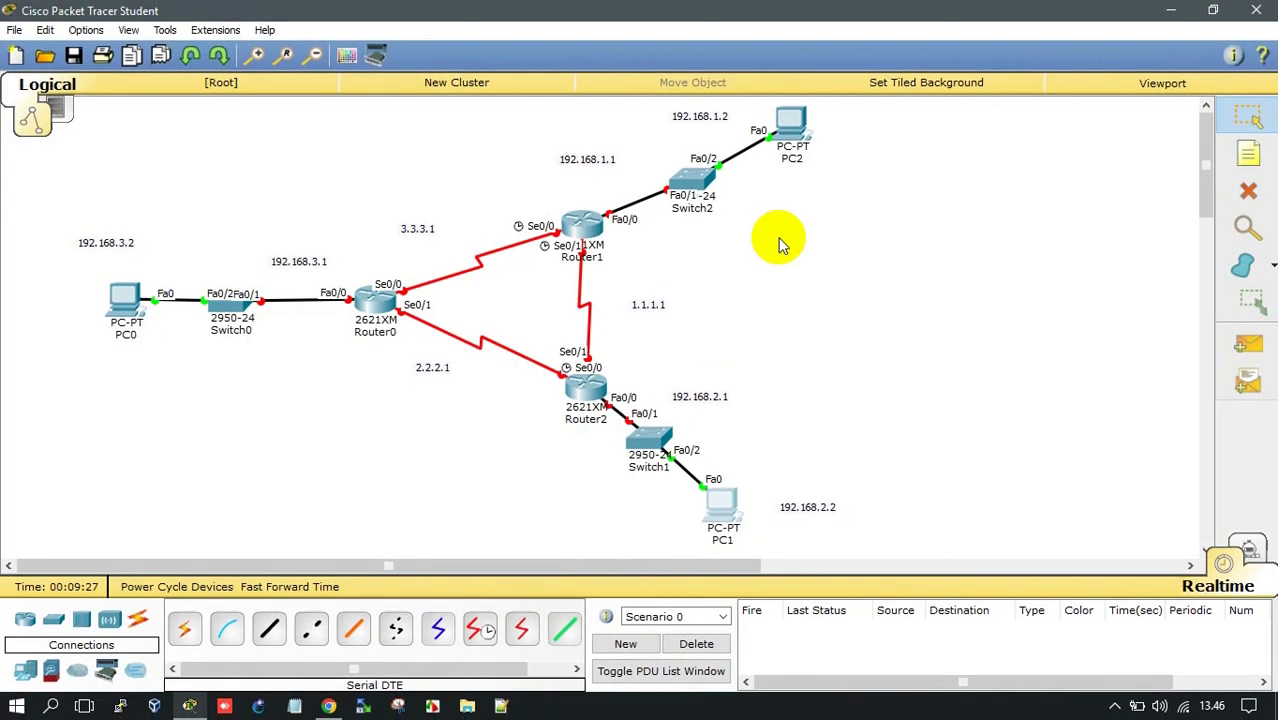
Step: Open PC2's IP Configuration and set its IP address to 192.168.1.2 with subnet mask 255.255.255.0
click(790, 135)
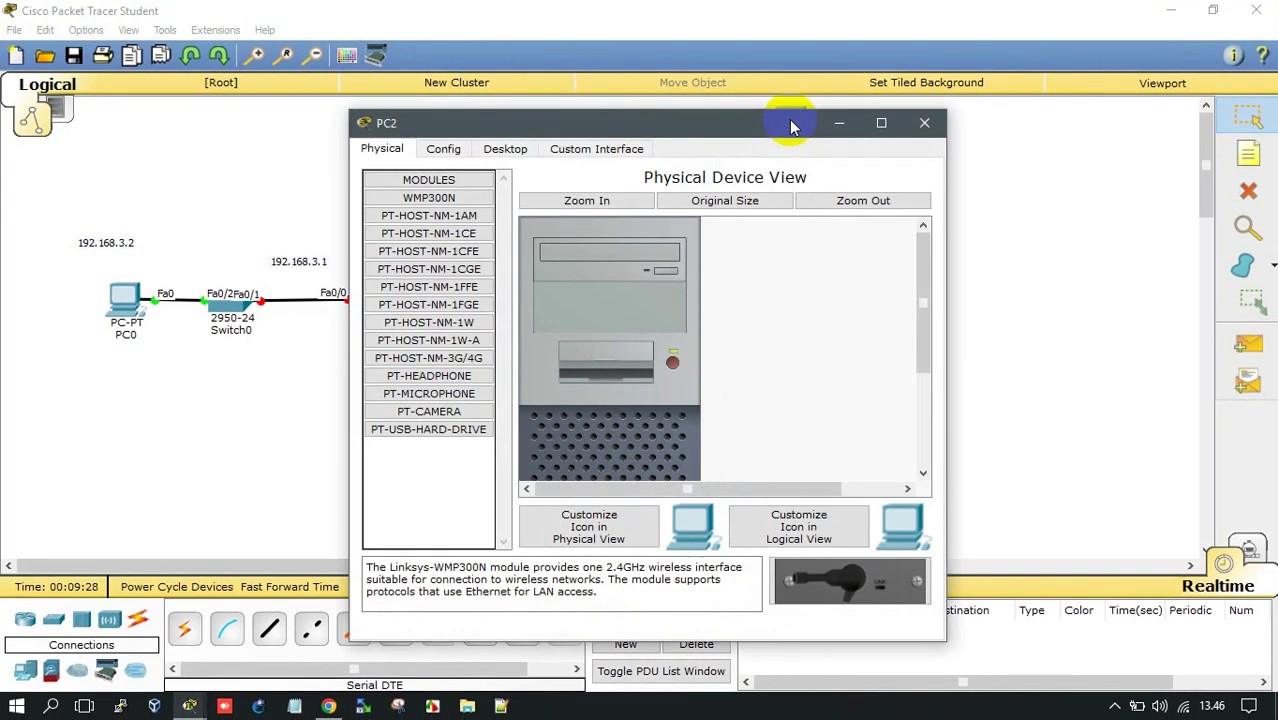
drag(769, 123, 488, 88)
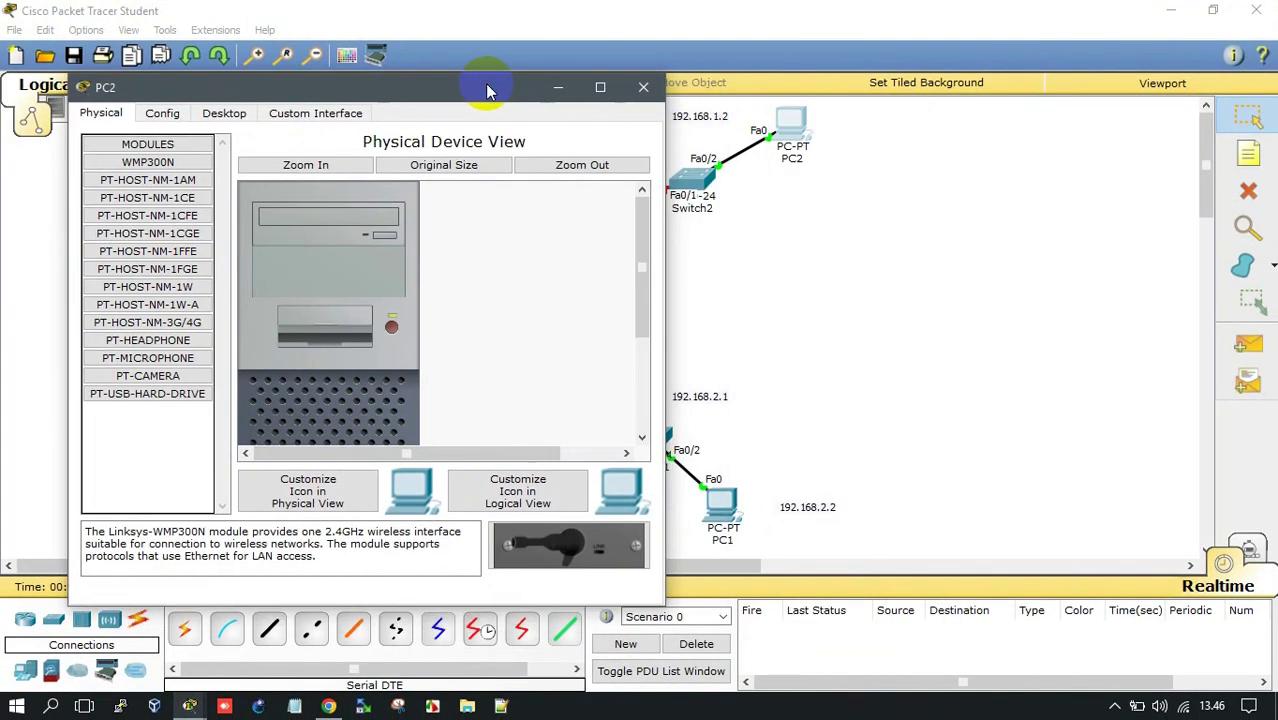
click(224, 113)
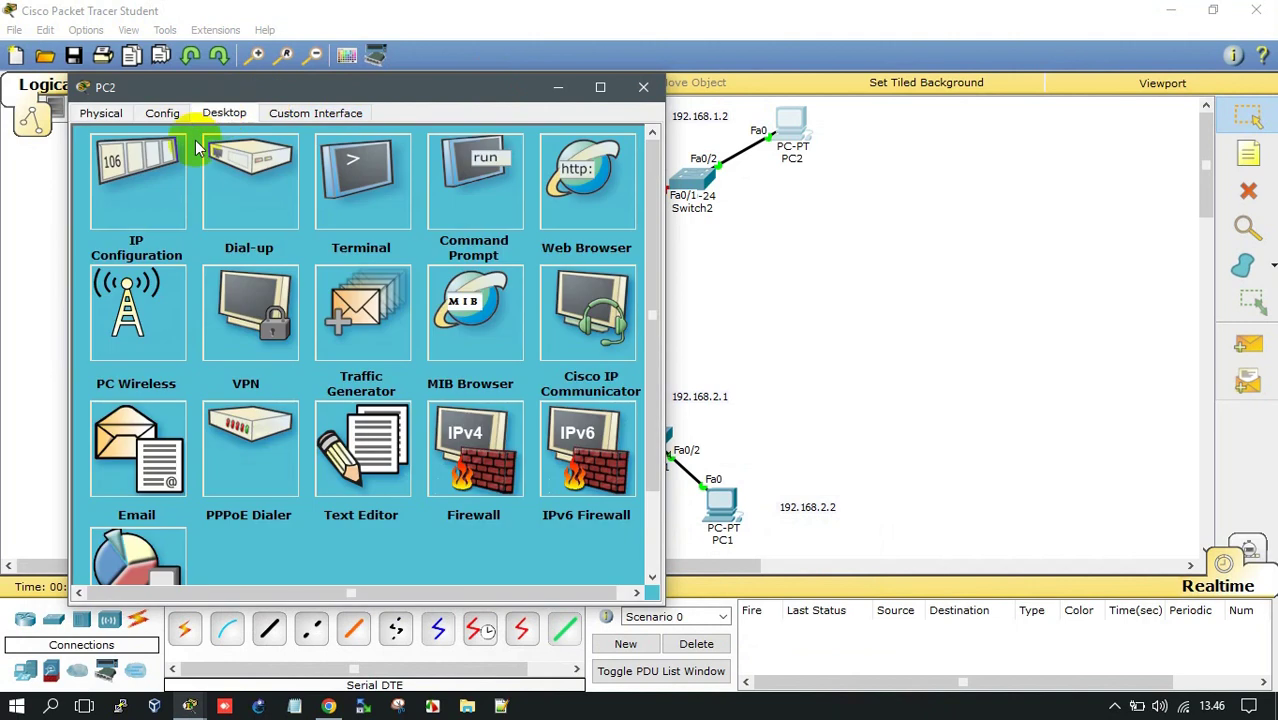
click(175, 190)
click(266, 227)
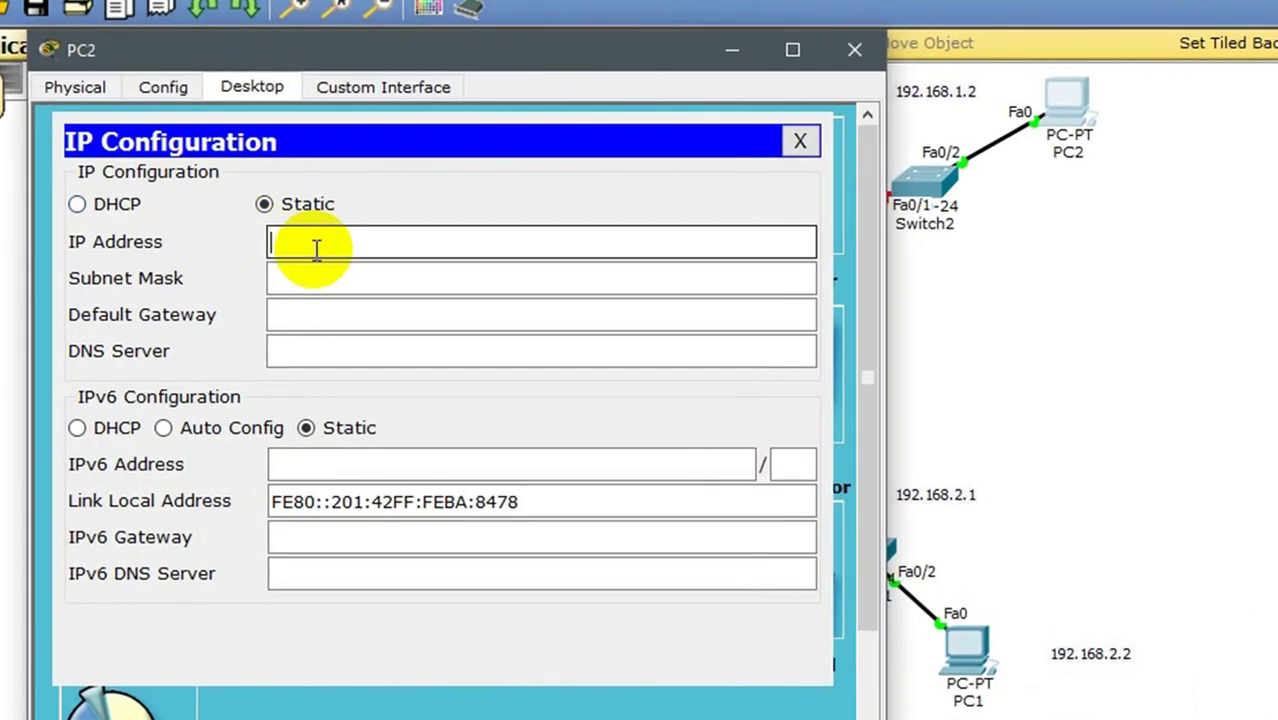
text(192.168.3.2)
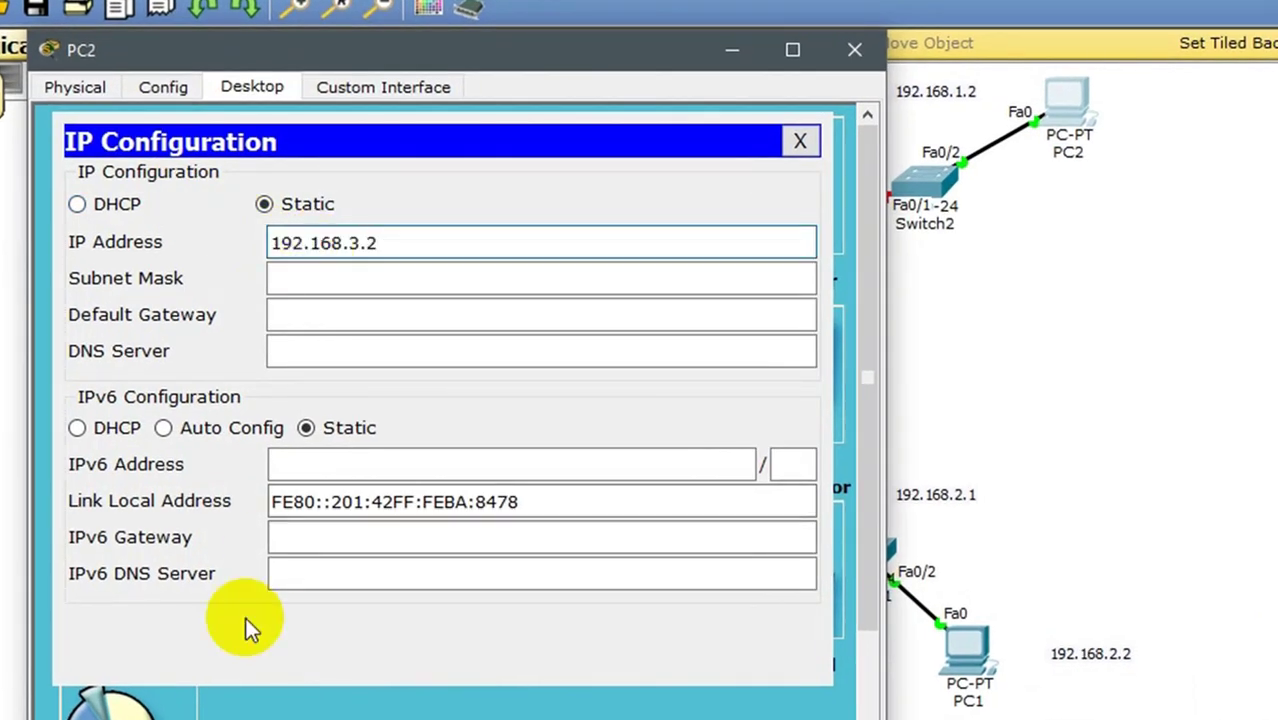
key(BackSpace)
key(BackSpace)
key(BackSpace)
text(1.2)
key(Tab)
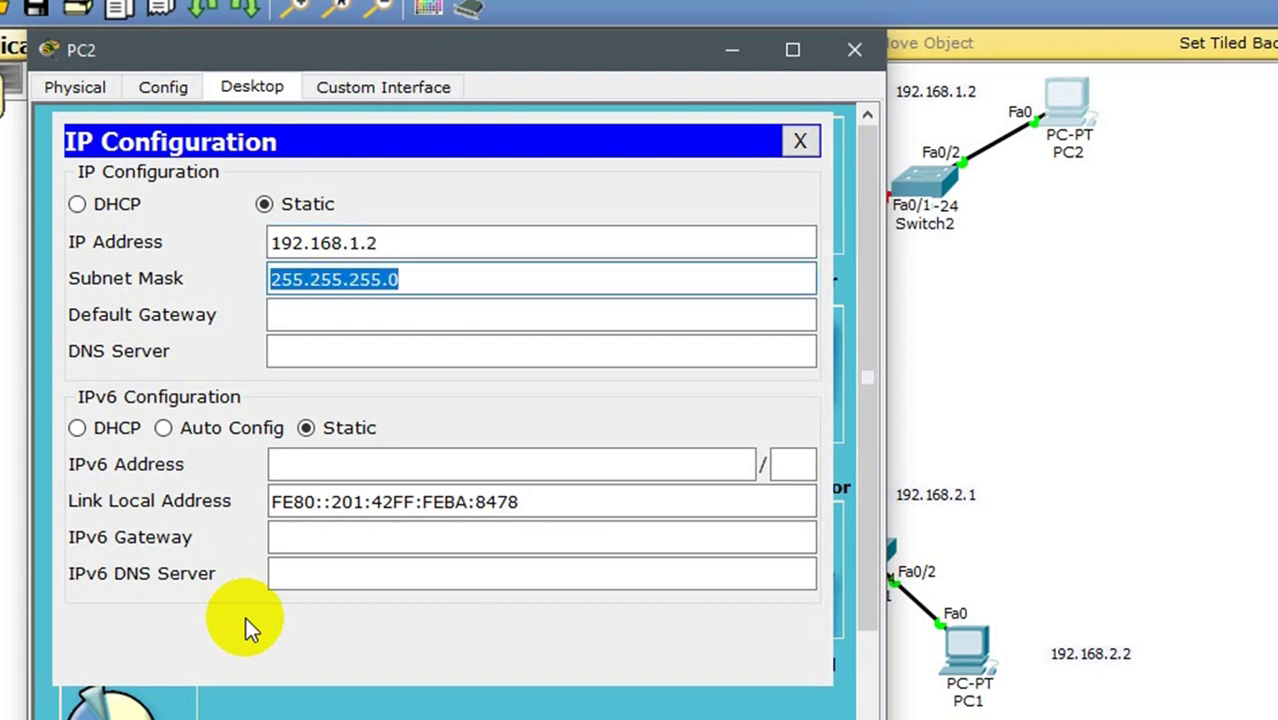
Step: Set PC2's default gateway to 192.168.1.1
key(Tab)
text(192.168.3.2)
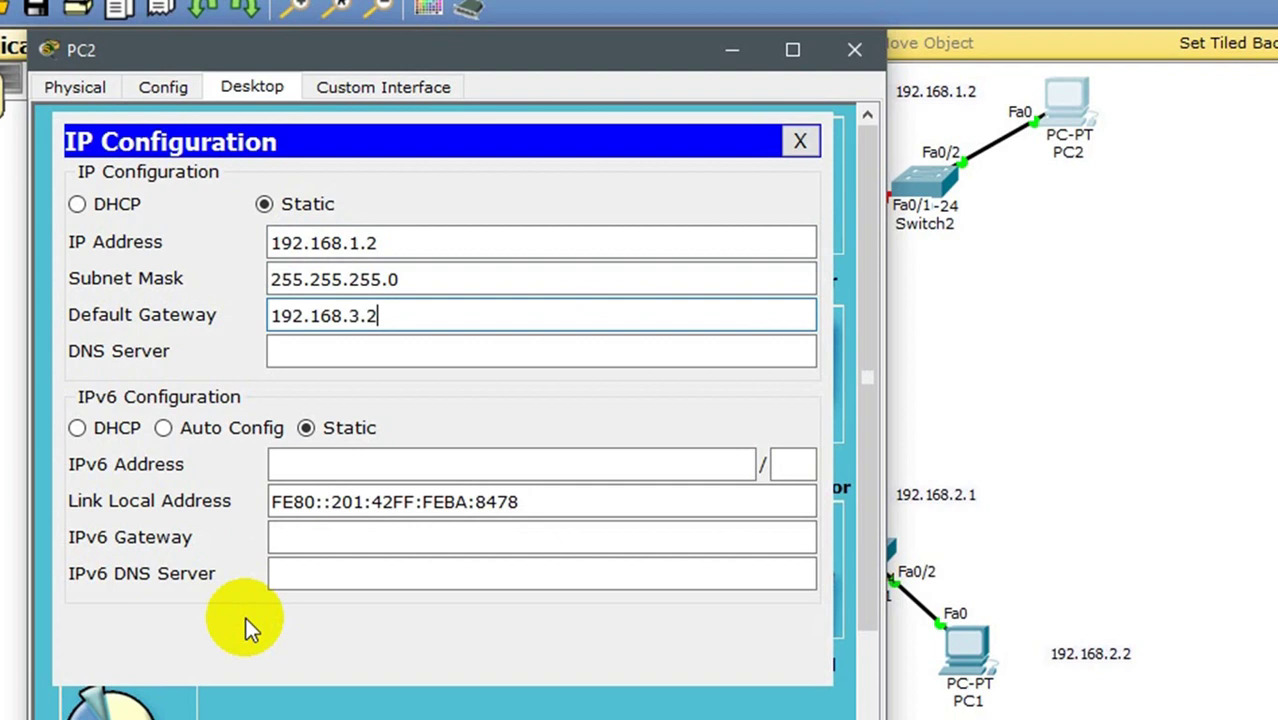
key(BackSpace)
key(BackSpace)
text(1.1)
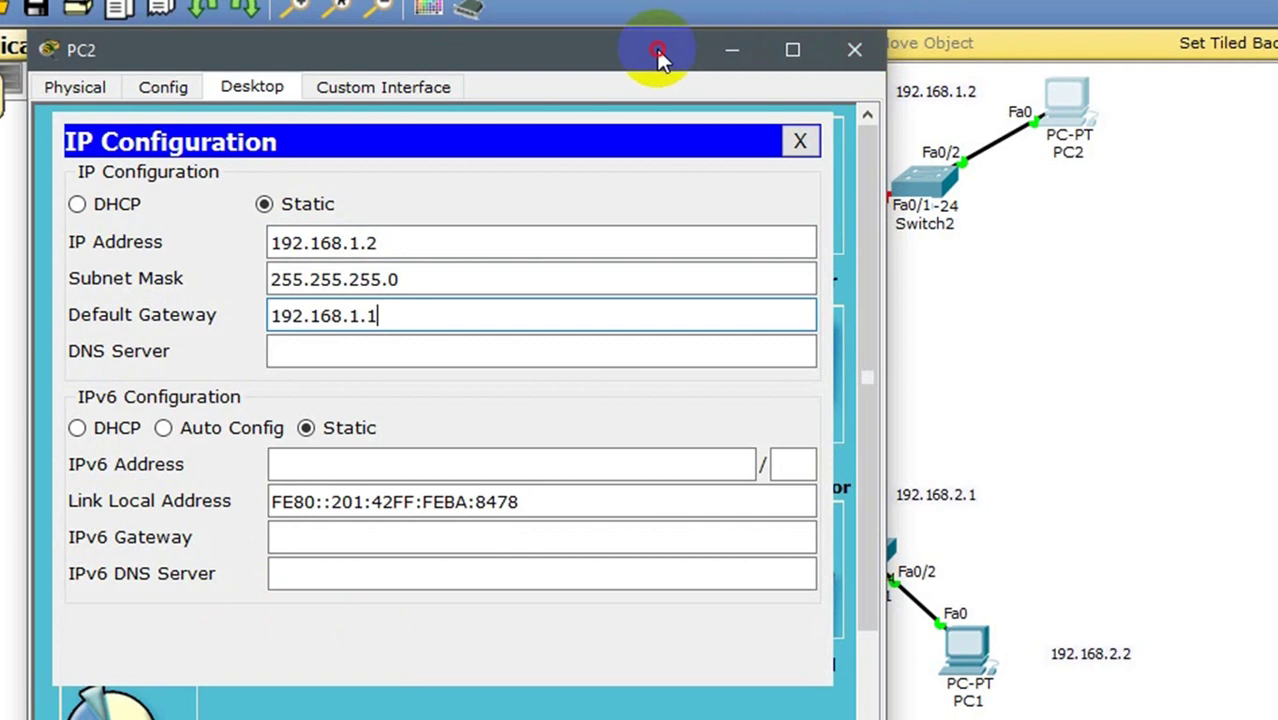
Step: Close PC2's IP Configuration and its device window
drag(659, 49, 513, 31)
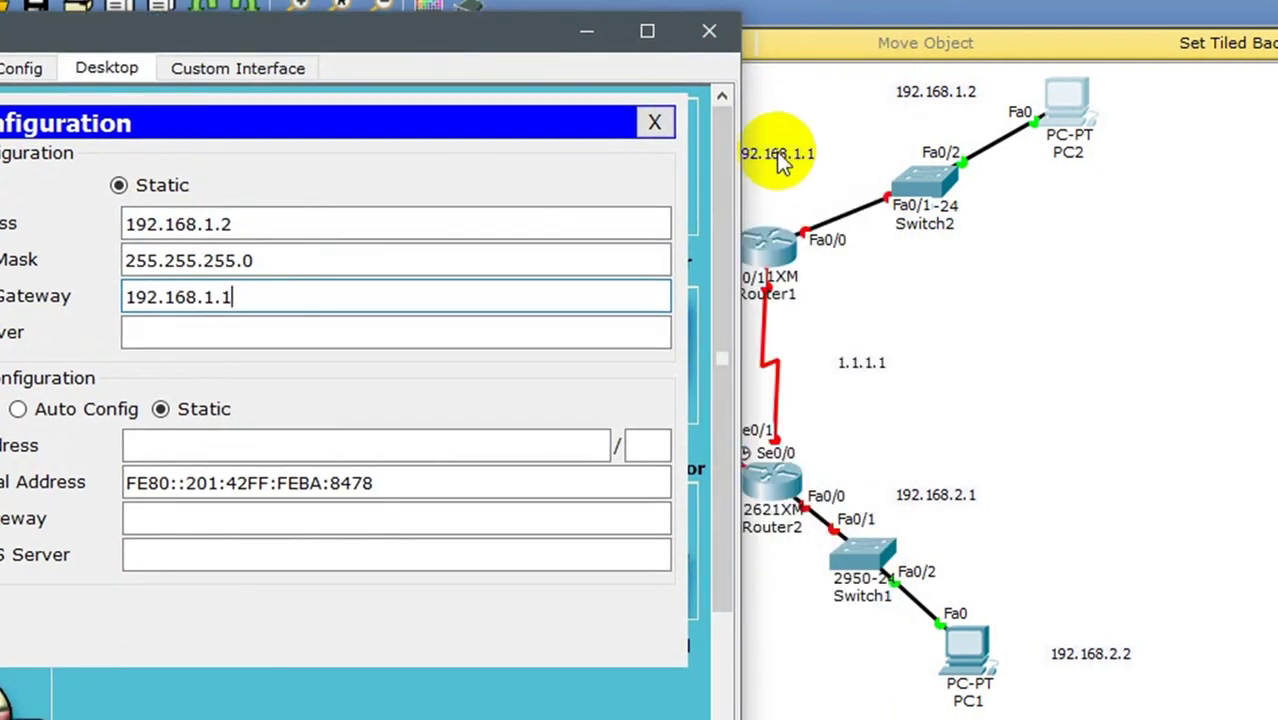
click(654, 123)
click(690, 40)
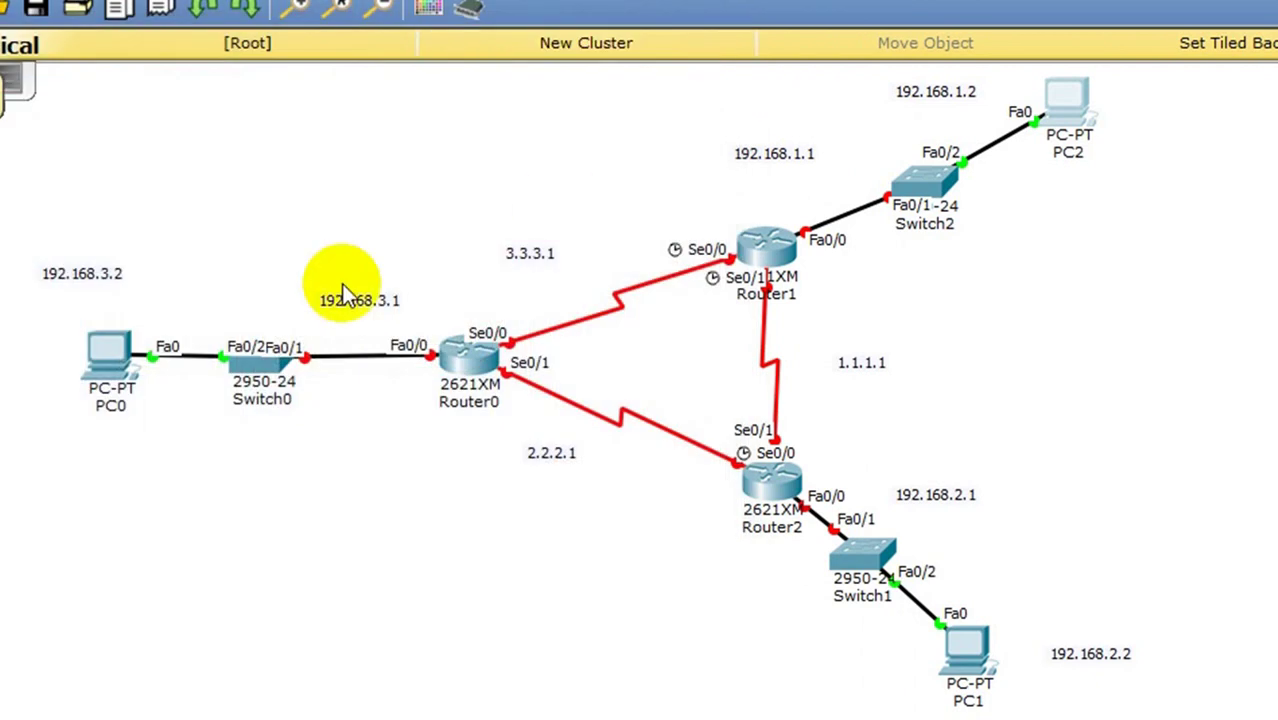
Step: Open PC0's IP Configuration and set its IP address to 192.168.3.2 with subnet mask 255.255.255.0
click(100, 365)
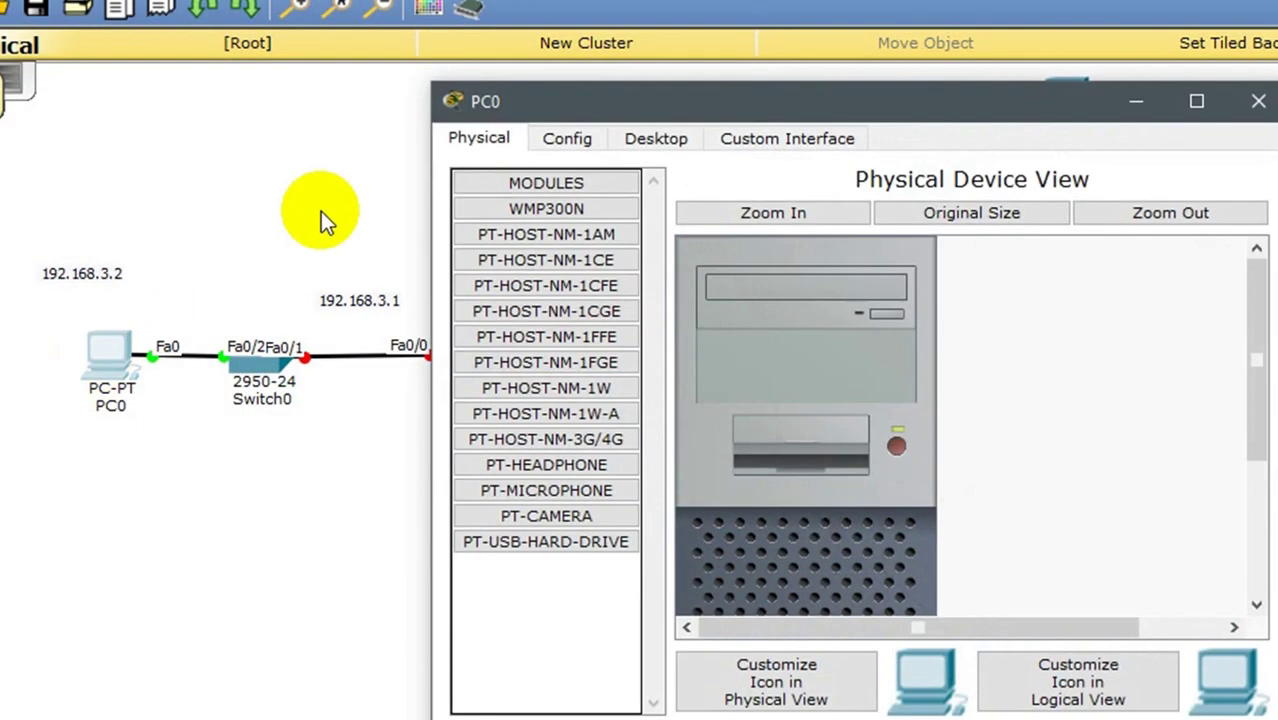
drag(642, 104, 483, 73)
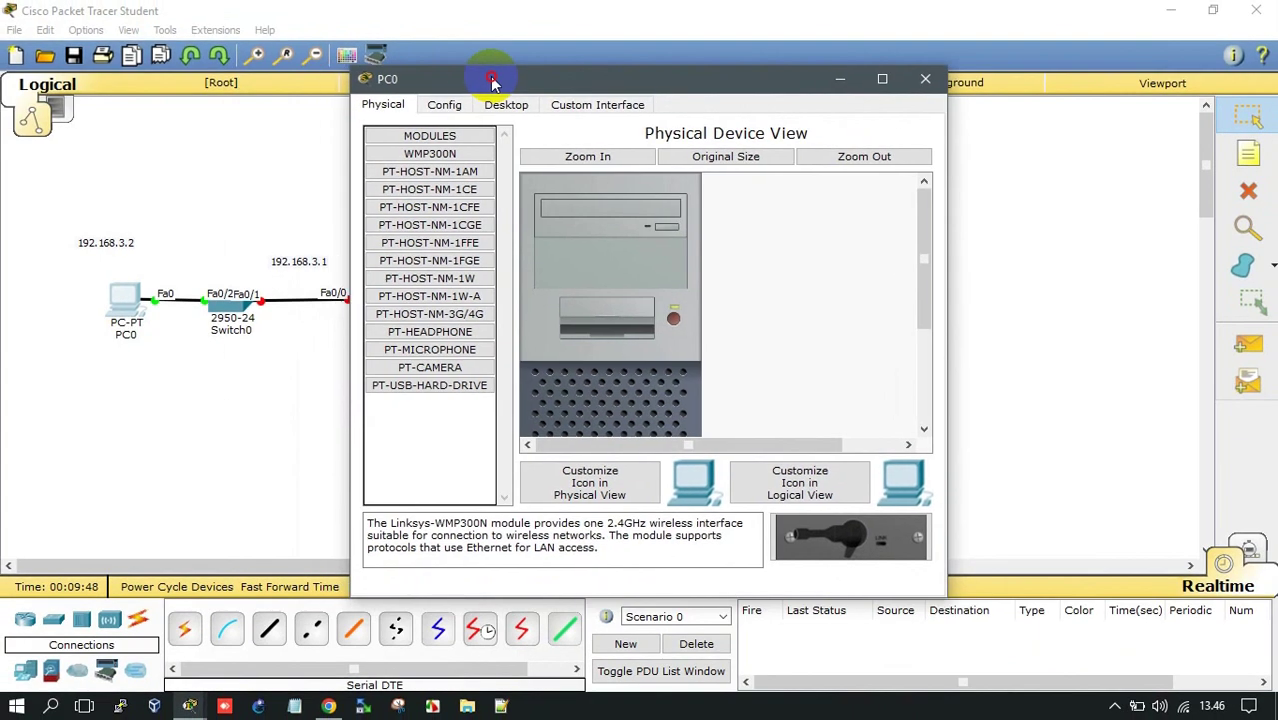
click(440, 116)
click(412, 162)
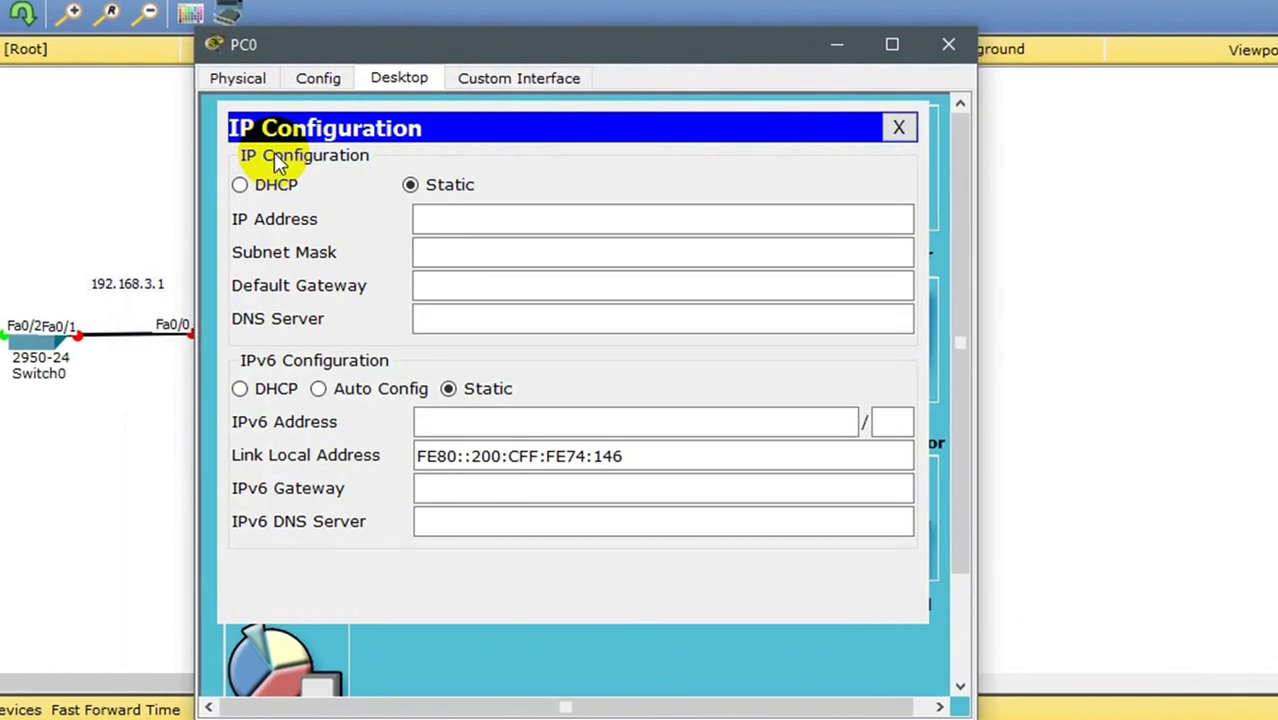
click(436, 220)
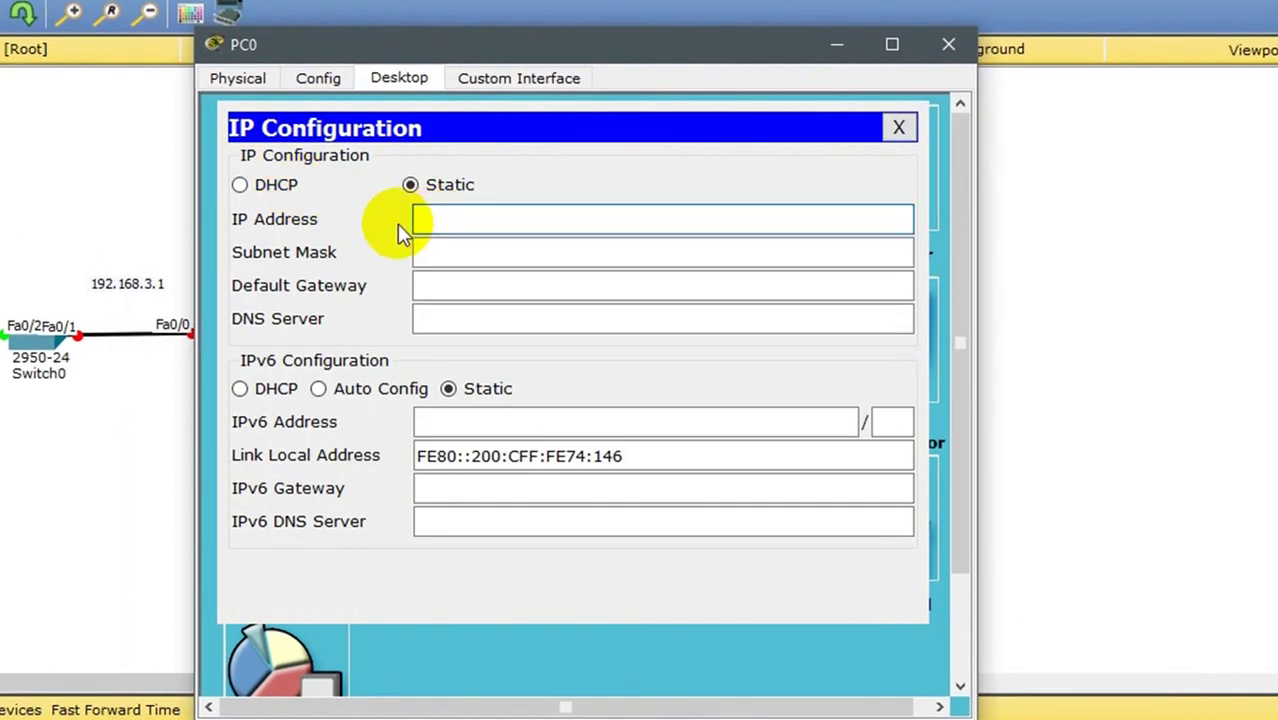
text(192.168.3.2)
key(Tab)
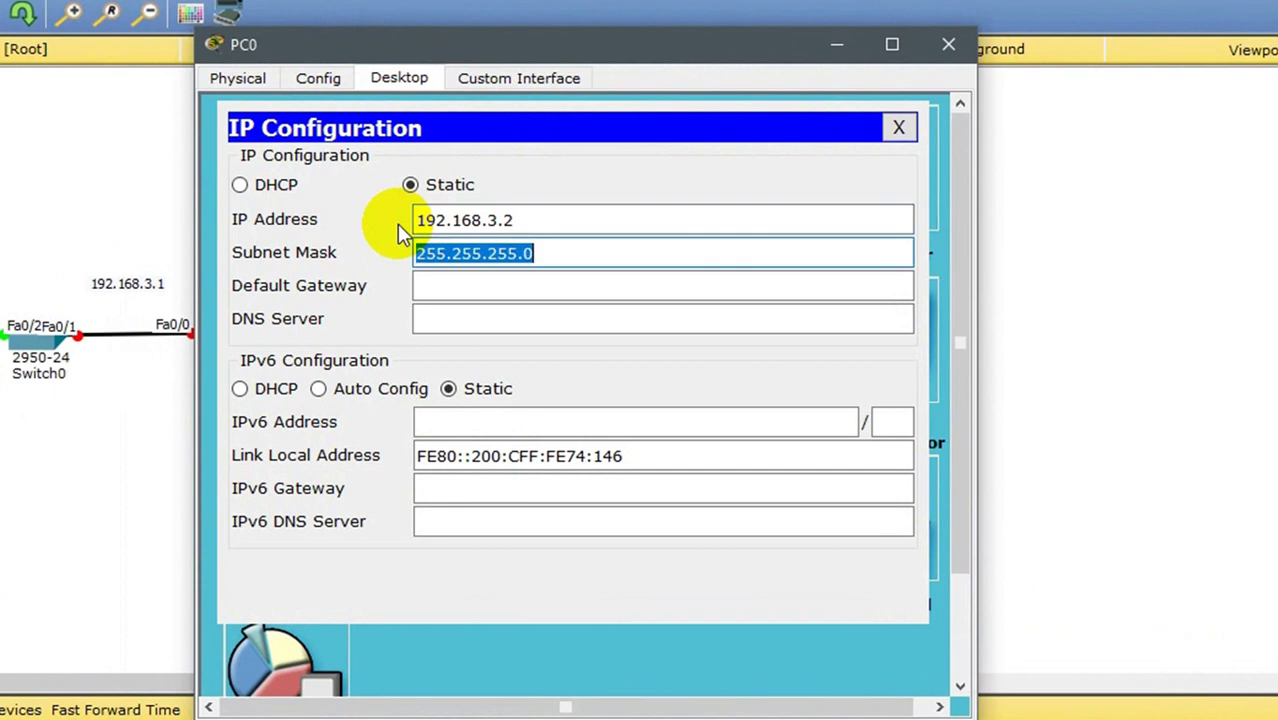
key(Tab)
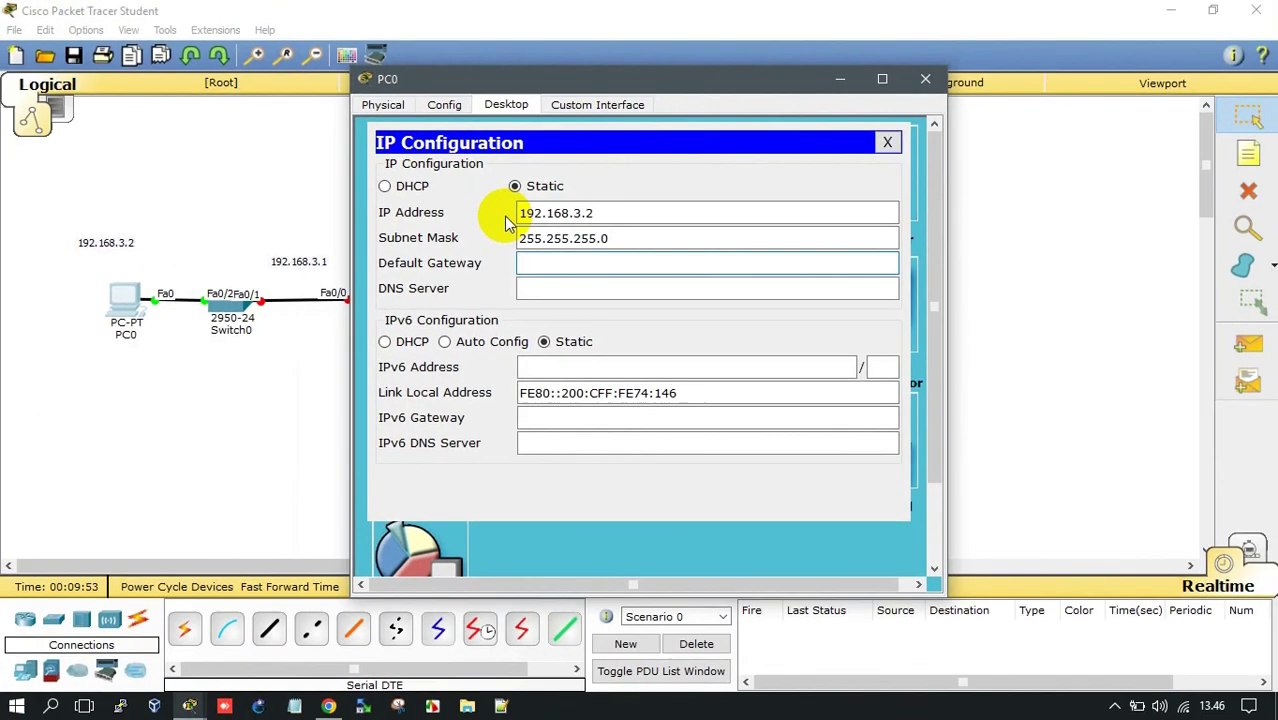
Step: Set PC0's default gateway to 192.168.3.1 and close its window
text(192.168.3.2)
key(BackSpace)
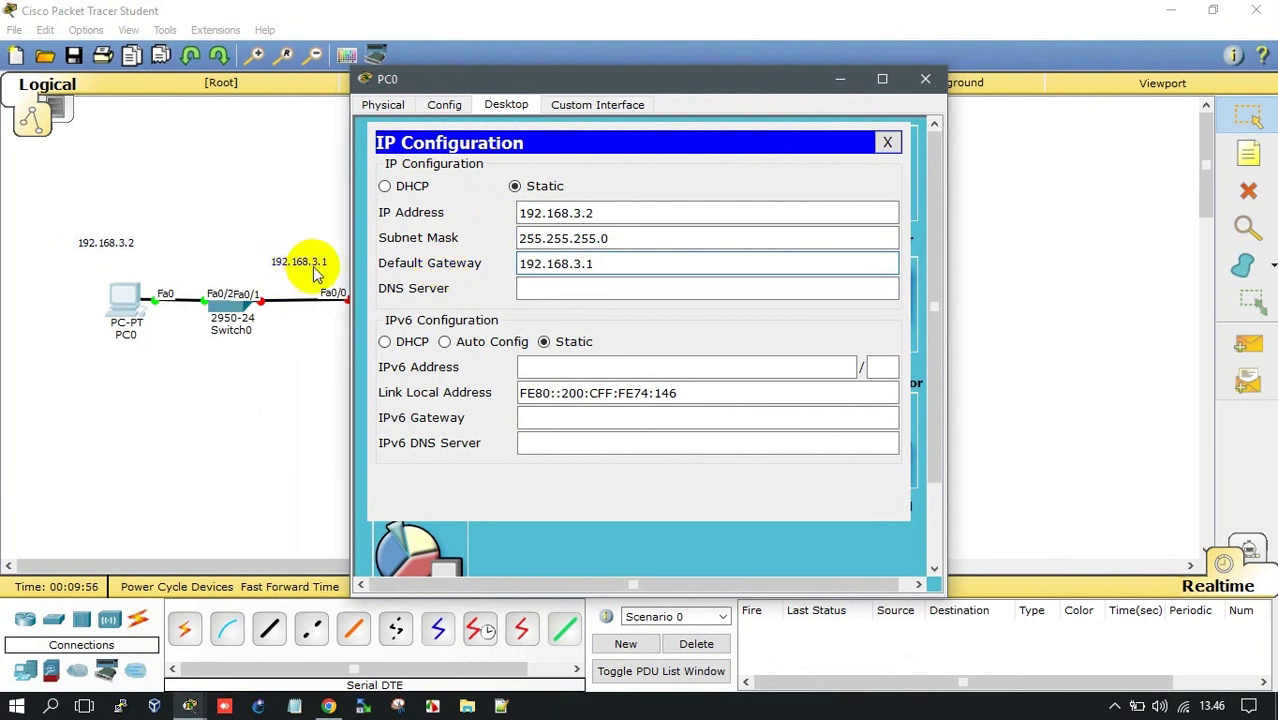
click(891, 142)
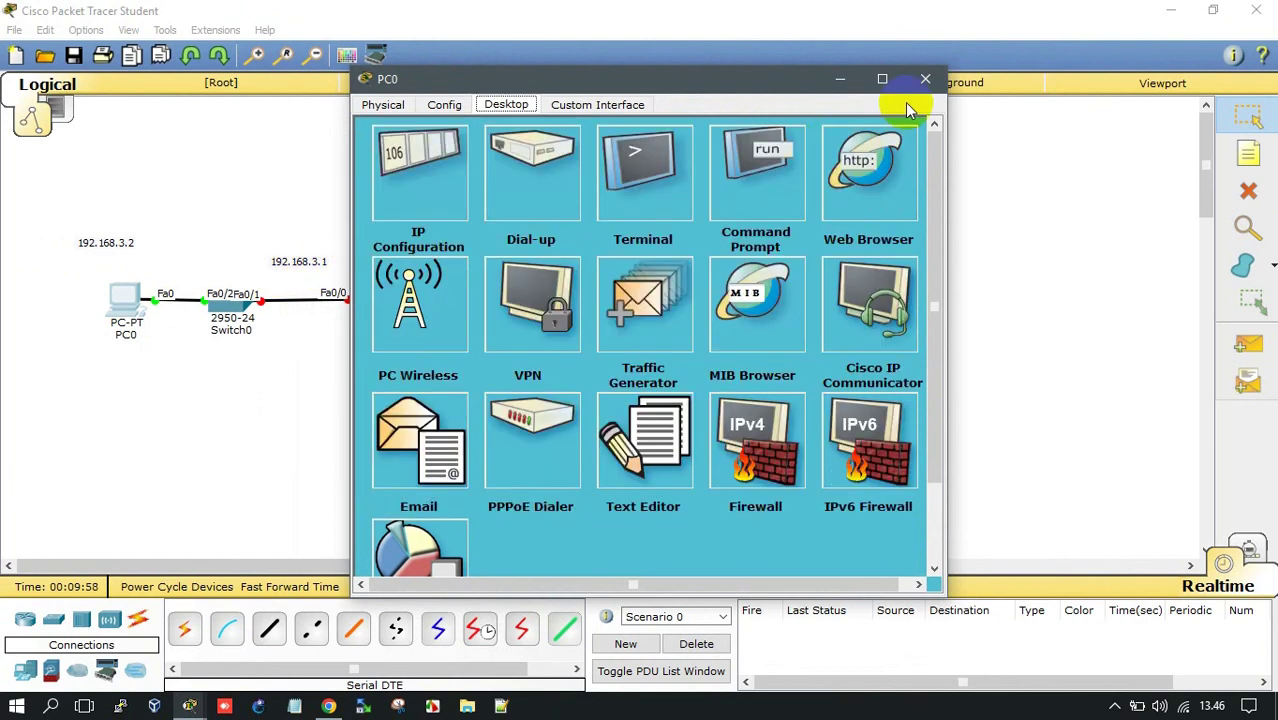
click(914, 86)
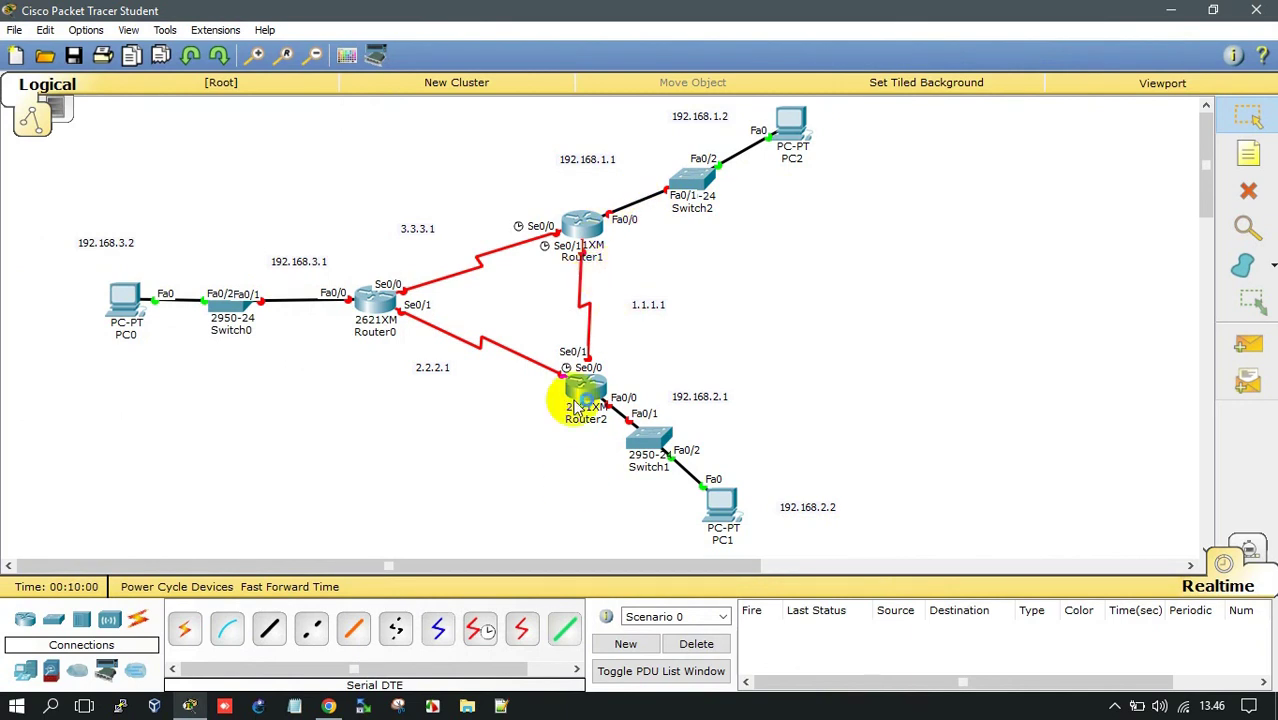
Step: Open Router2's interface configuration beside the topology and turn on its FastEthernet0/0 port
click(590, 393)
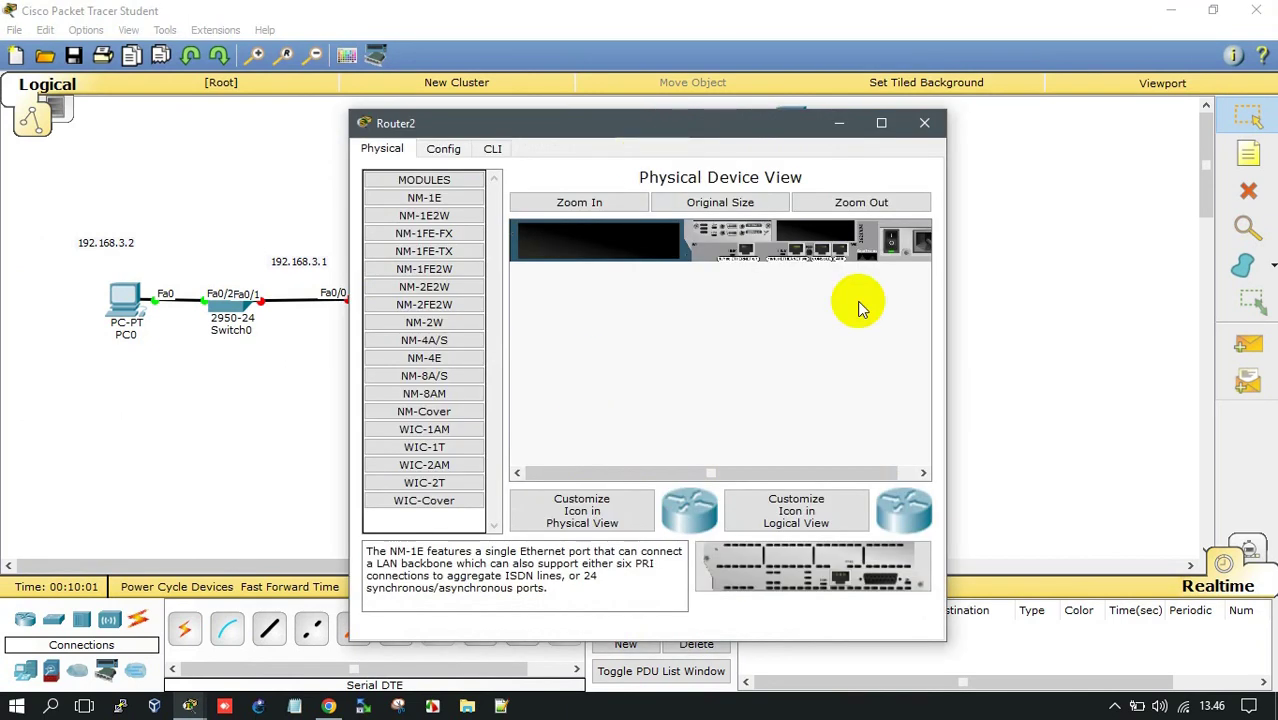
drag(951, 315, 830, 315)
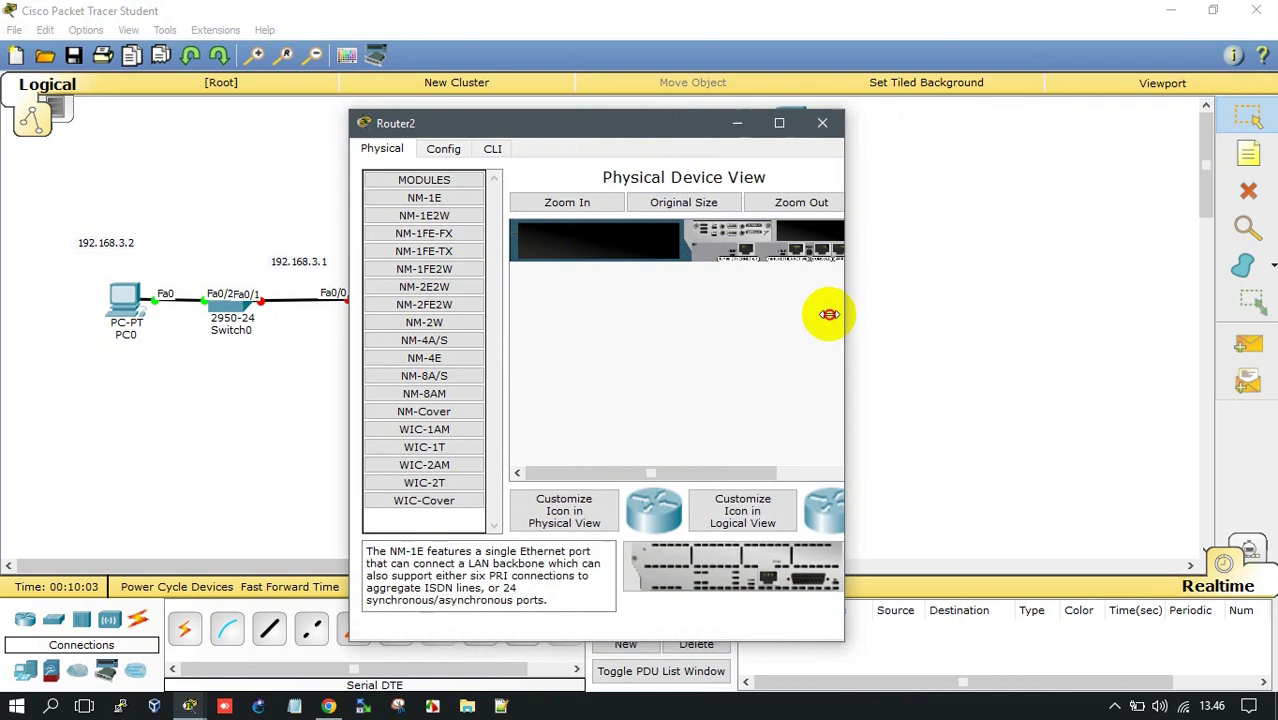
click(443, 148)
drag(456, 125, 840, 116)
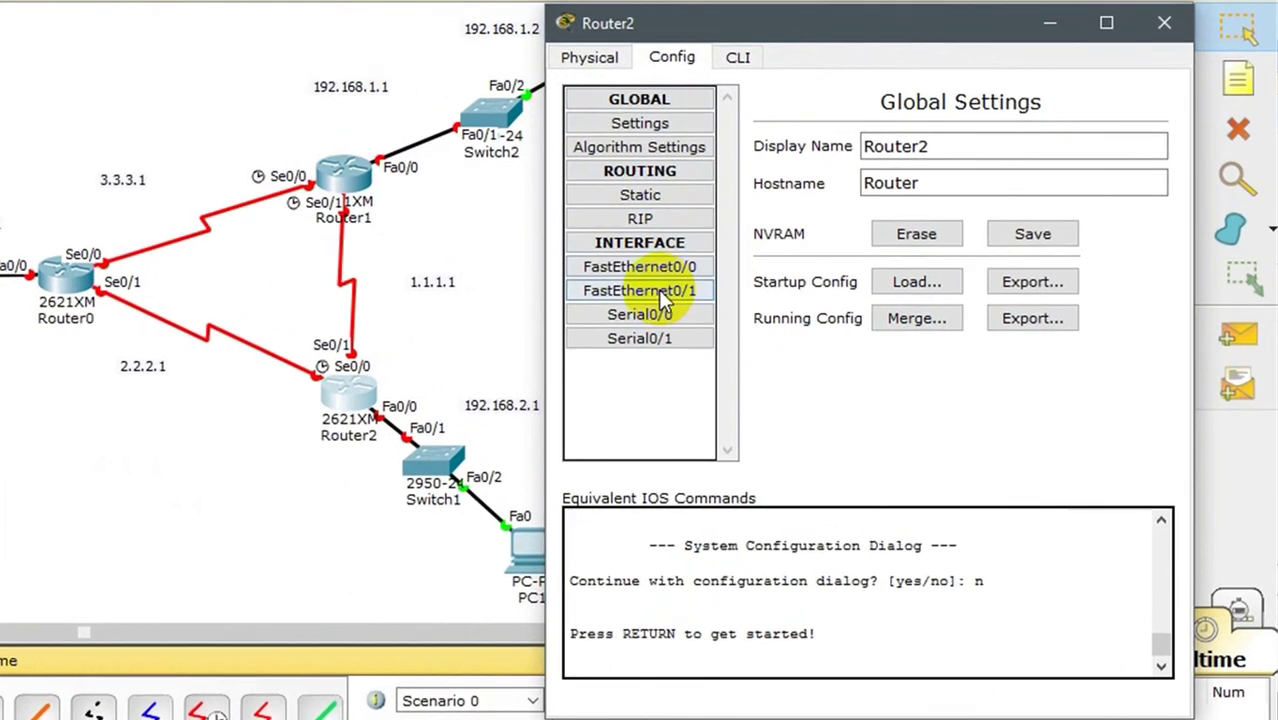
click(775, 311)
click(646, 268)
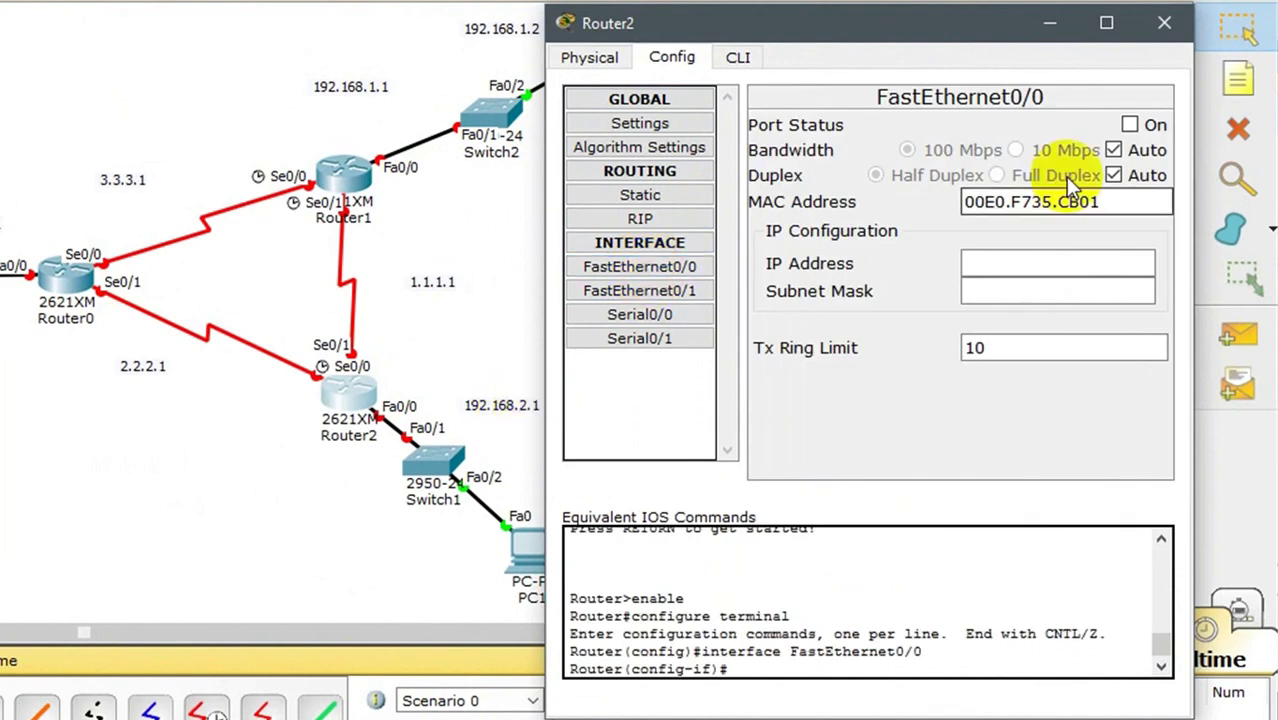
click(1129, 124)
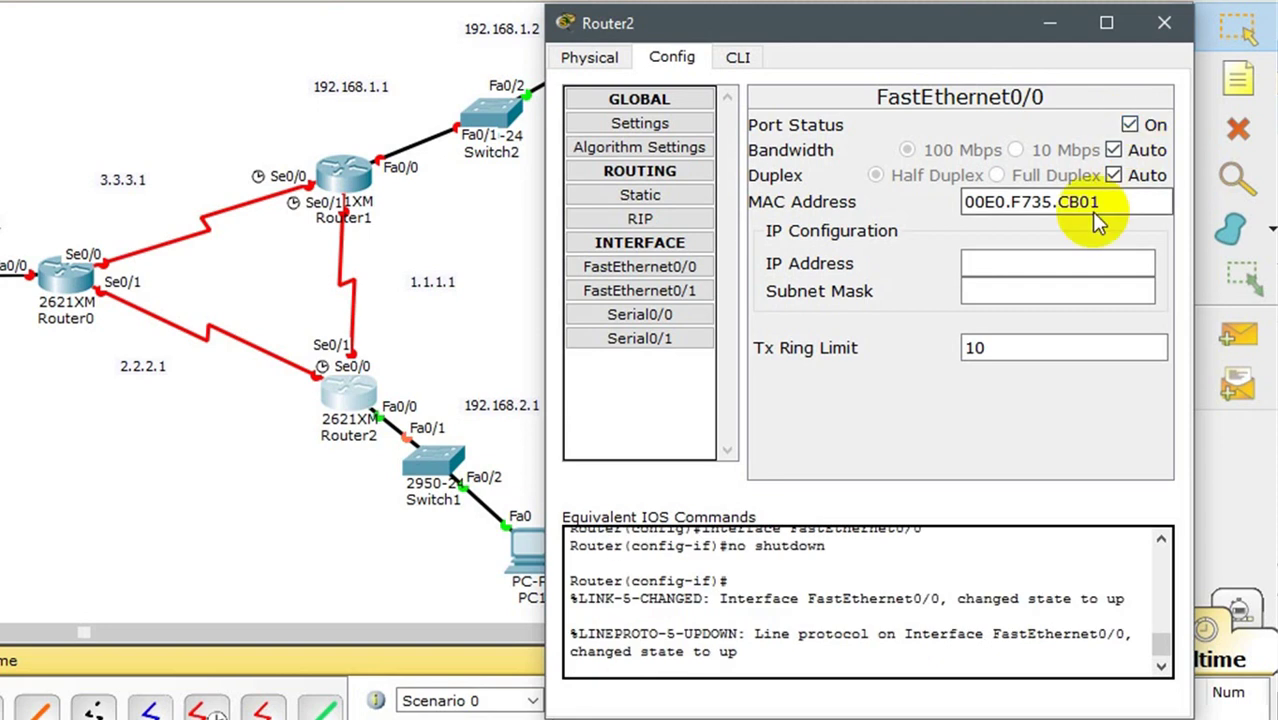
Step: Set Router2's FastEthernet0/0 IP address to 192.168.2.1 with subnet mask 255.255.255.0
click(1012, 266)
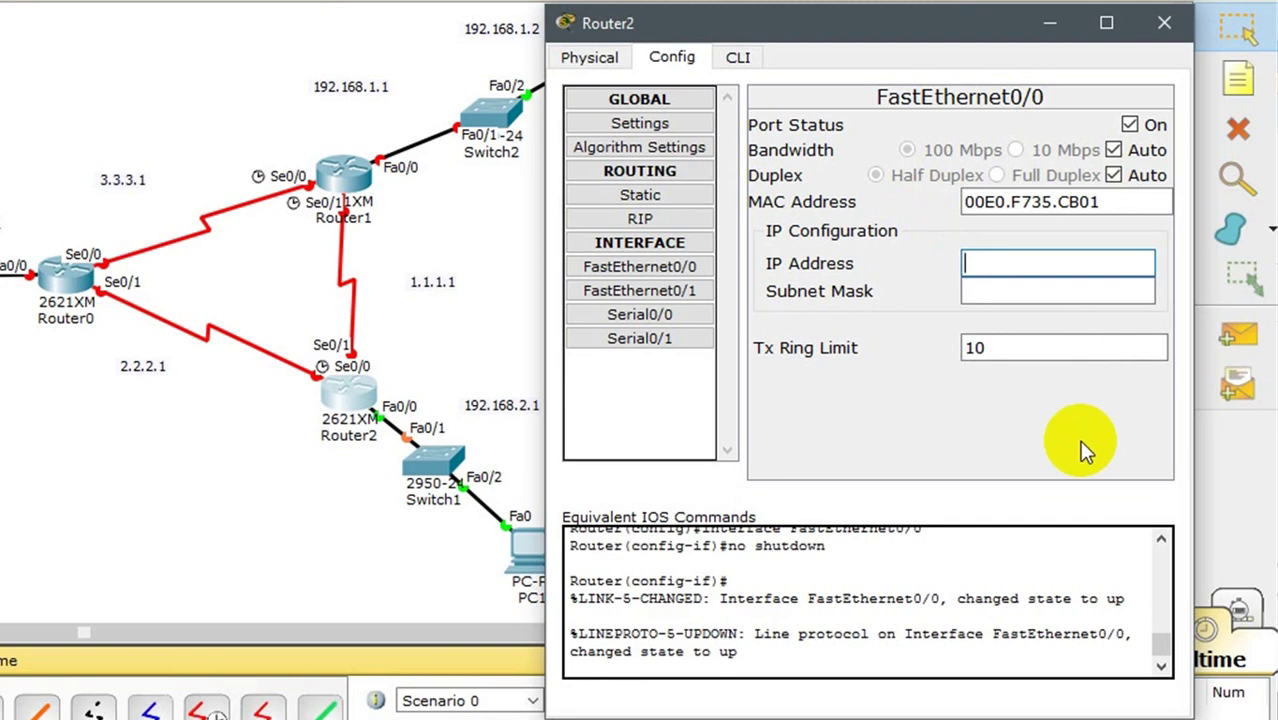
text(192.168.3.2)
key(BackSpace)
key(BackSpace)
key(BackSpace)
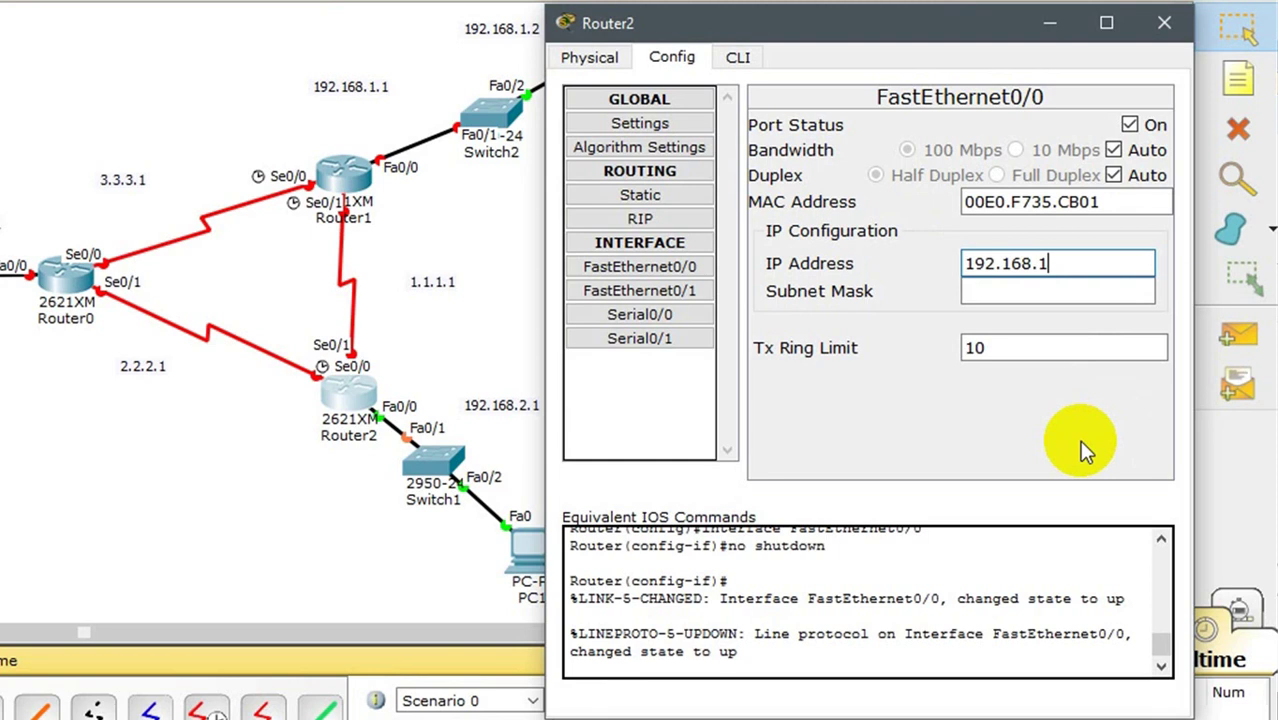
key(BackSpace)
text(2.1)
key(Tab)
key(Tab)
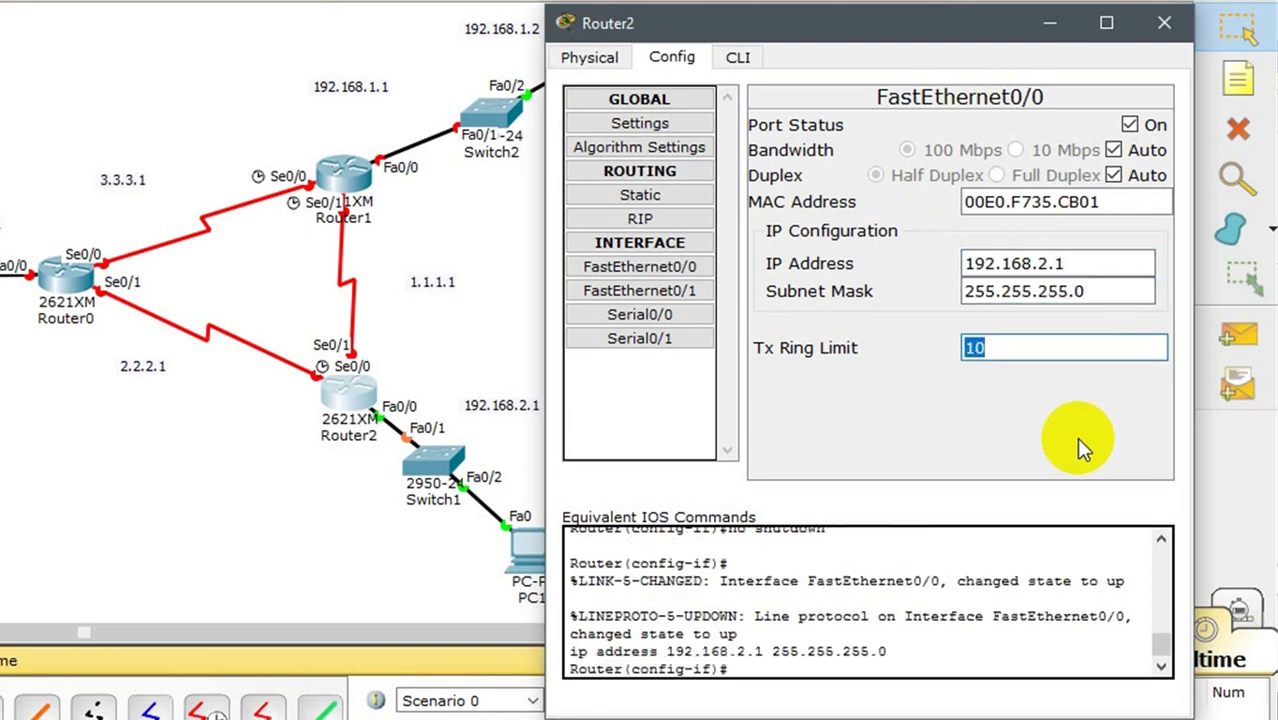
key(Tab)
Step: Turn on Router2's Serial0/0 port and set its clock rate to 125000
click(662, 313)
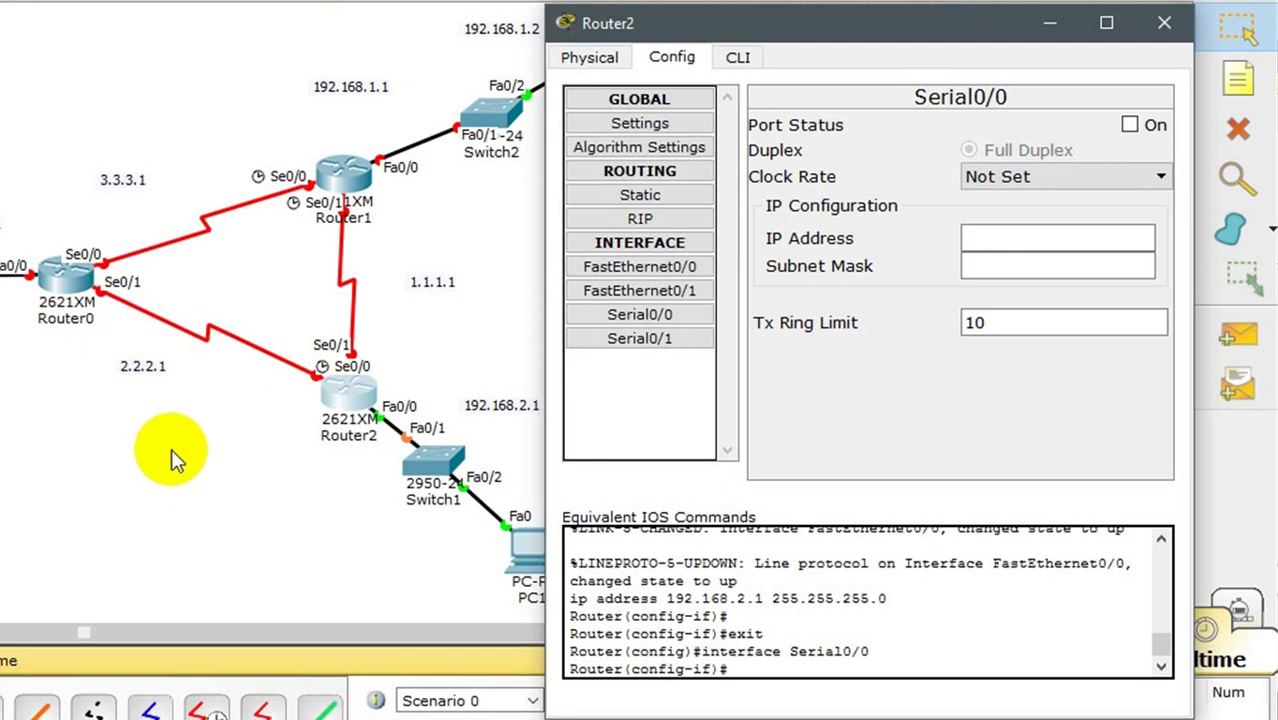
click(1128, 127)
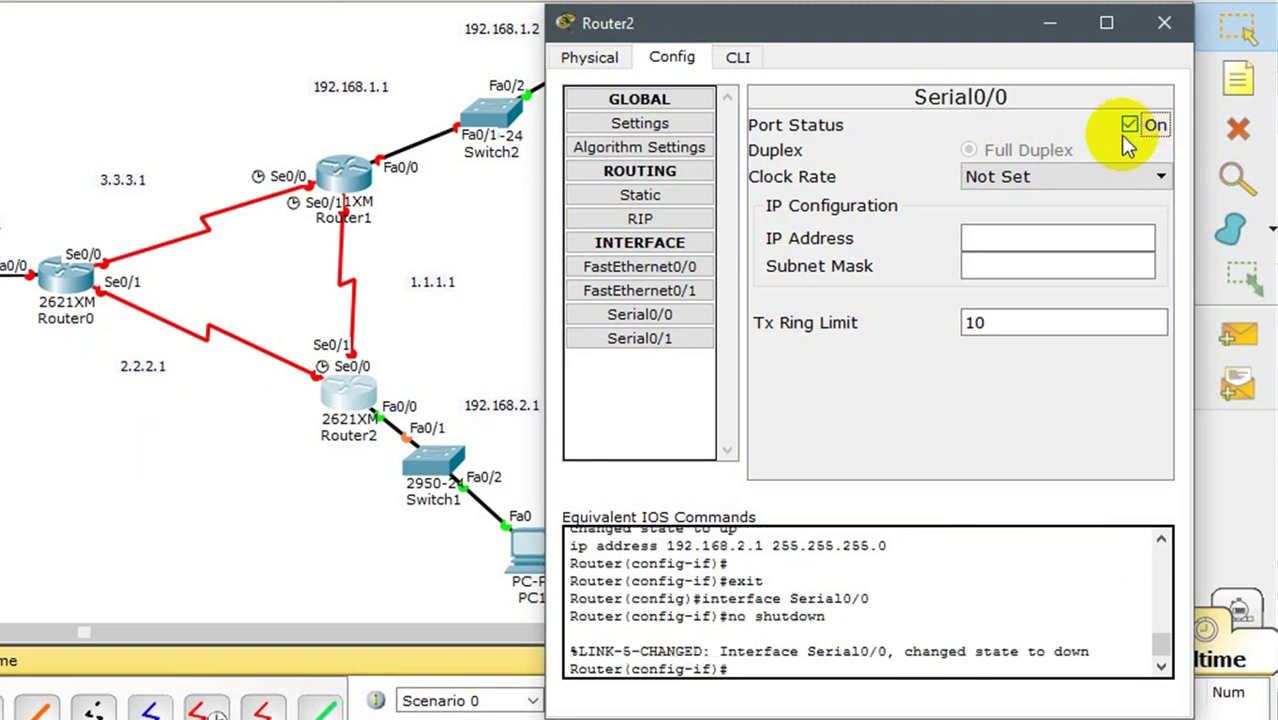
click(1062, 178)
scroll(1063, 230, up, 1)
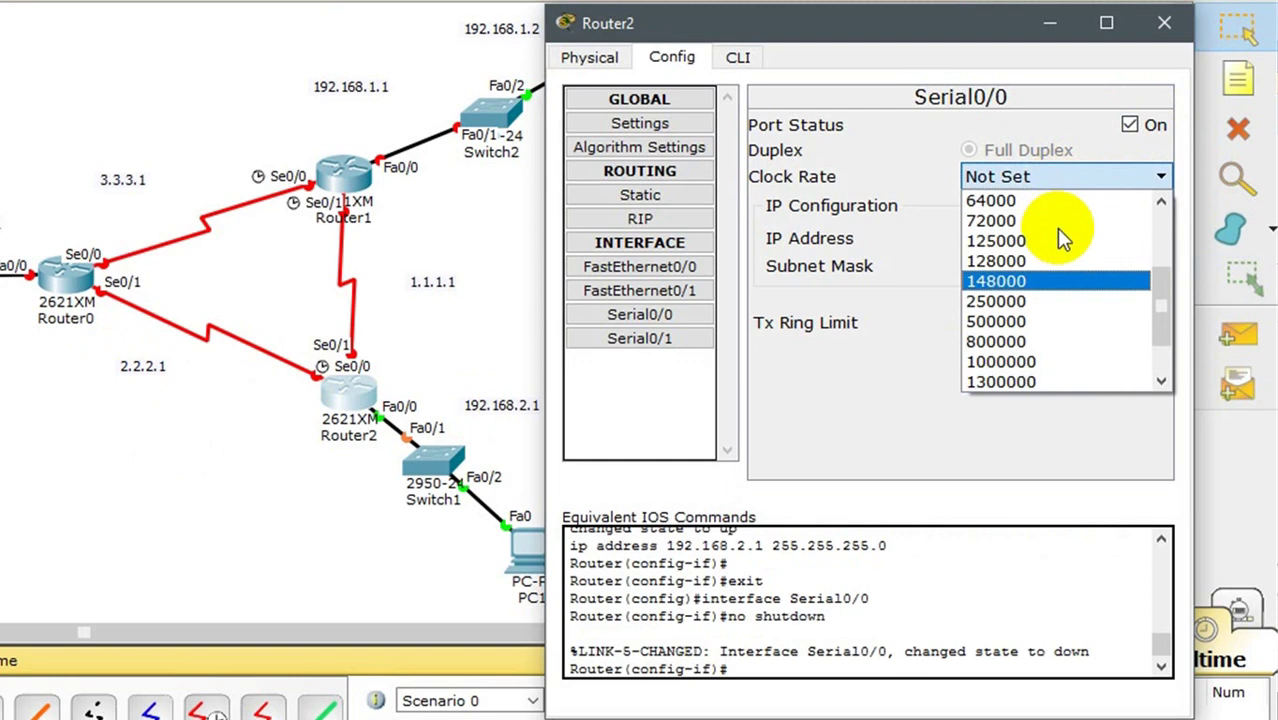
click(1011, 240)
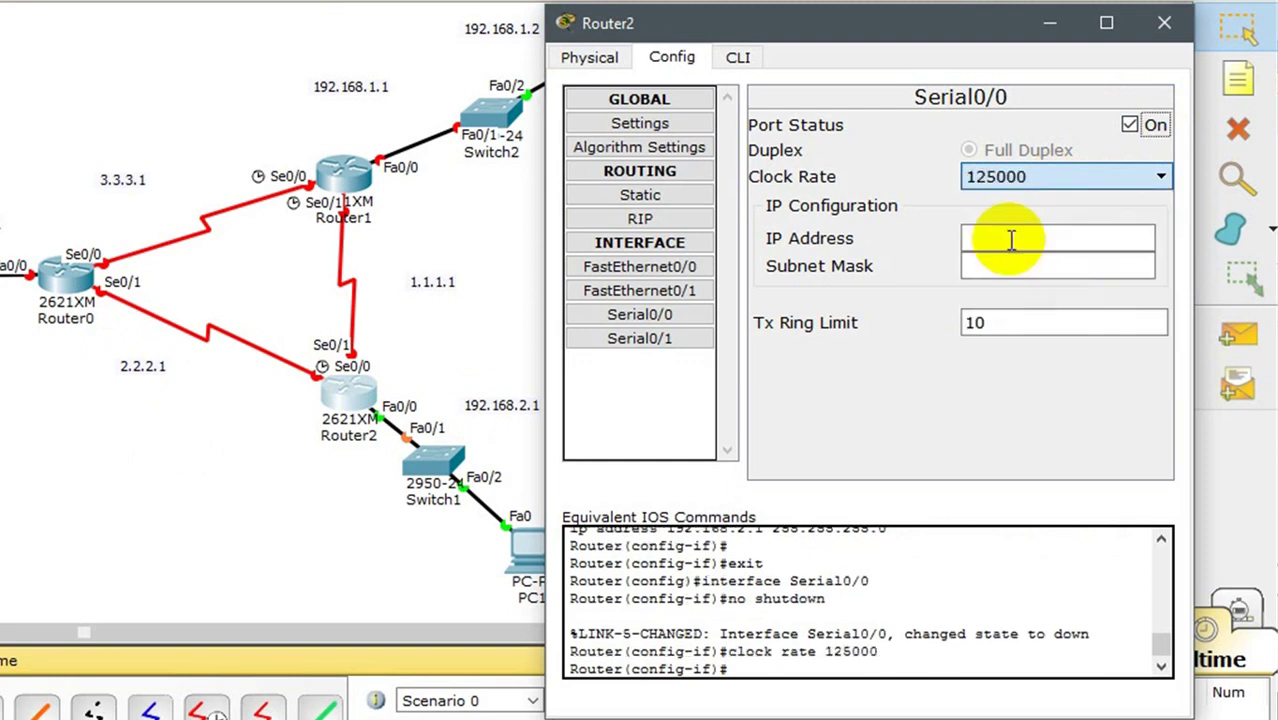
Step: Set Router2's Serial0/0 IP address to 2.2.2.2 with subnet mask 255.0.0.0
click(1011, 240)
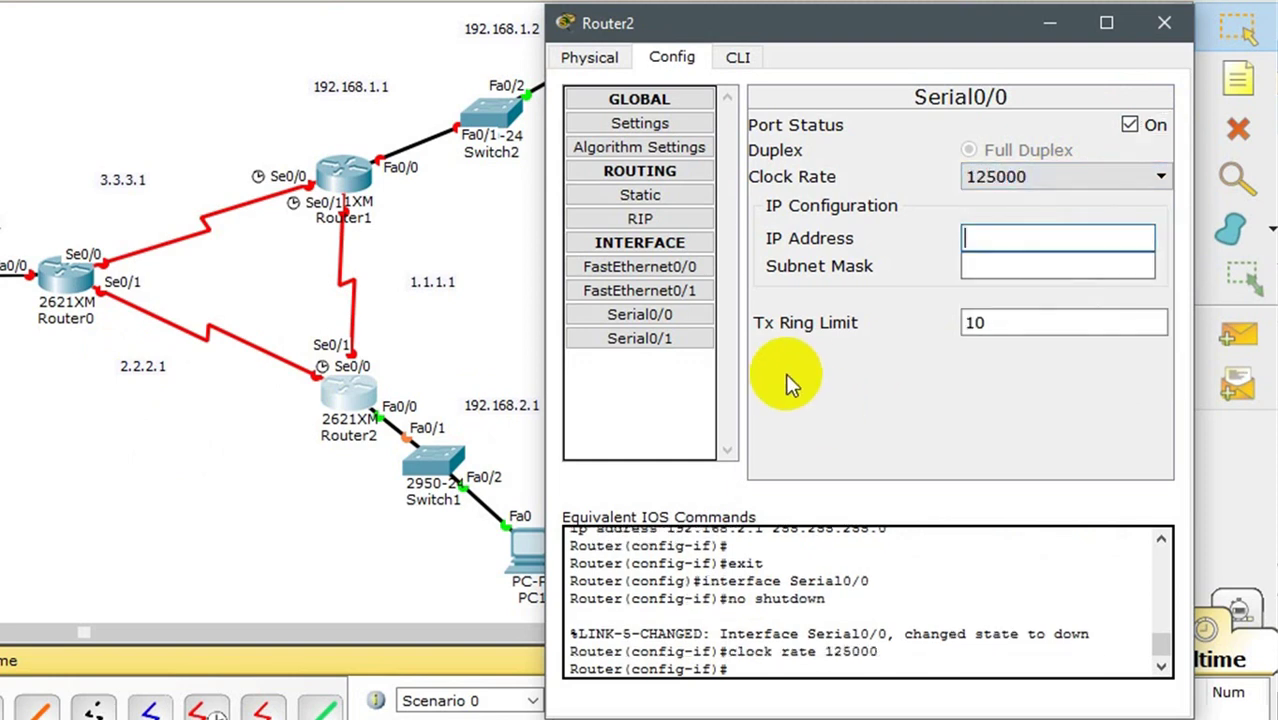
text(2.2.)
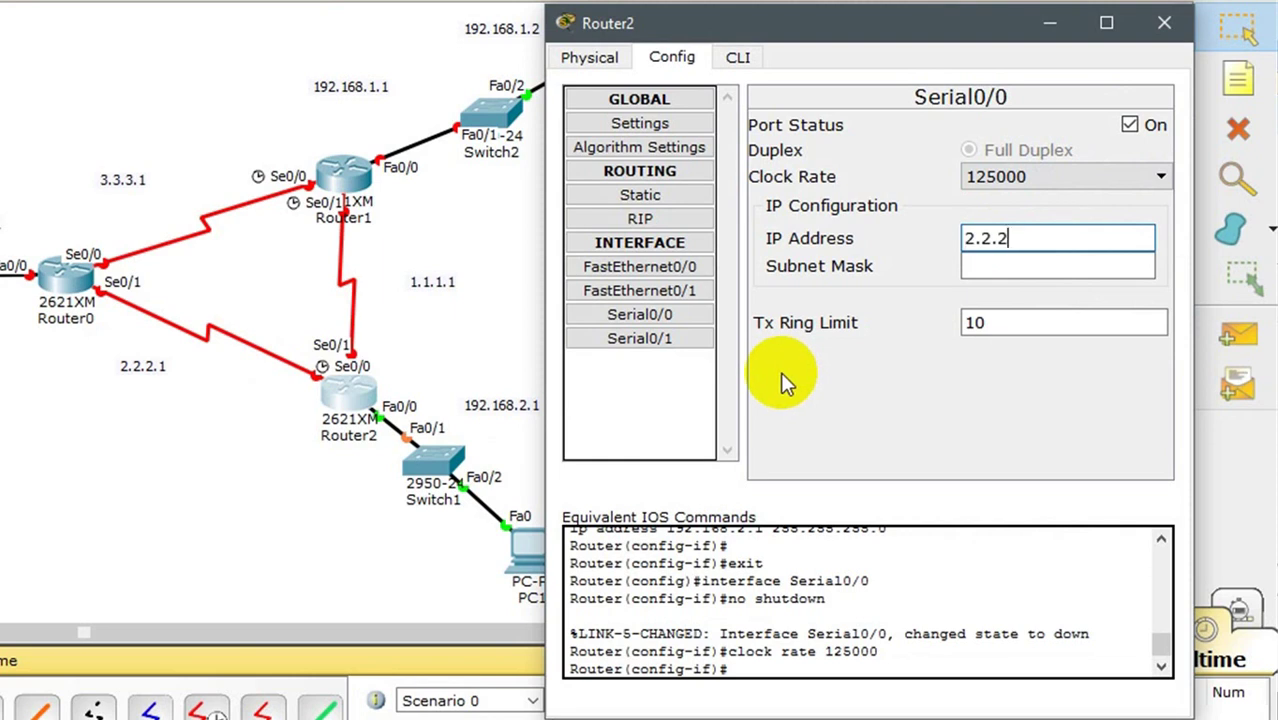
text(2.2)
key(Tab)
key(Tab)
key(Tab)
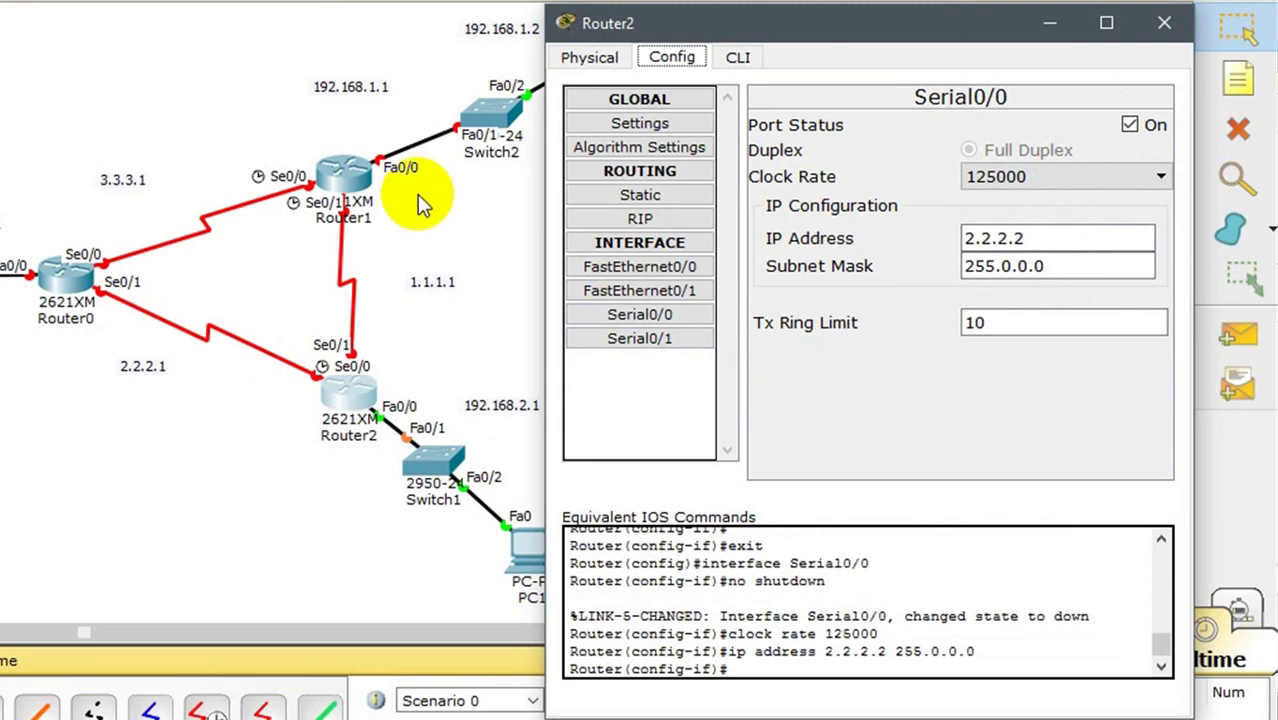
Step: Turn on Router2's Serial0/1 port and choose a clock rate of 125000
click(617, 340)
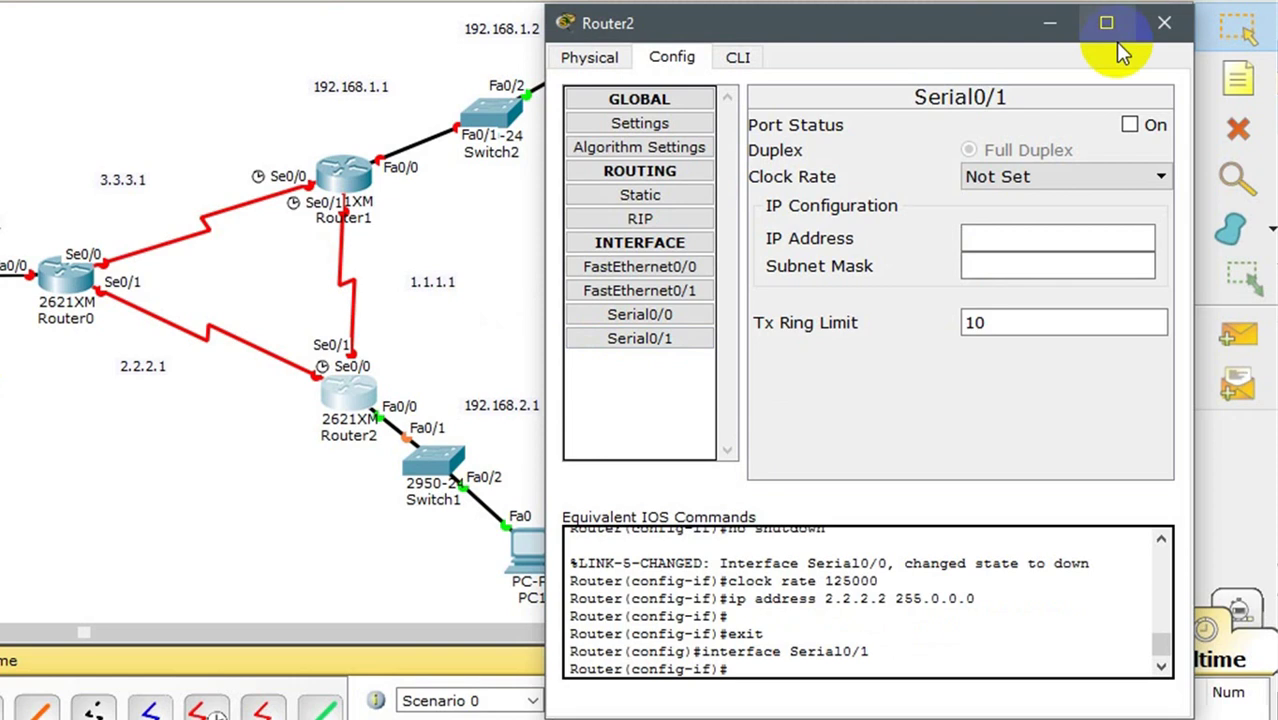
click(1129, 124)
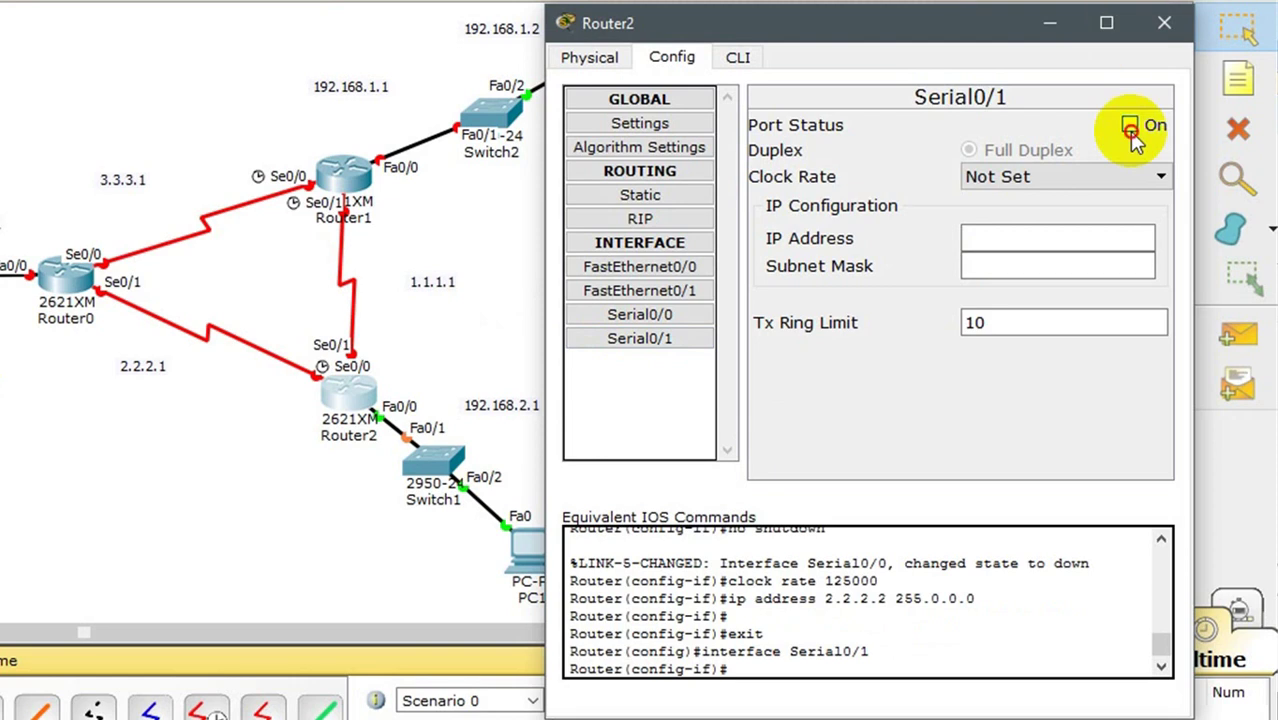
click(1012, 176)
scroll(1005, 232, up, 1)
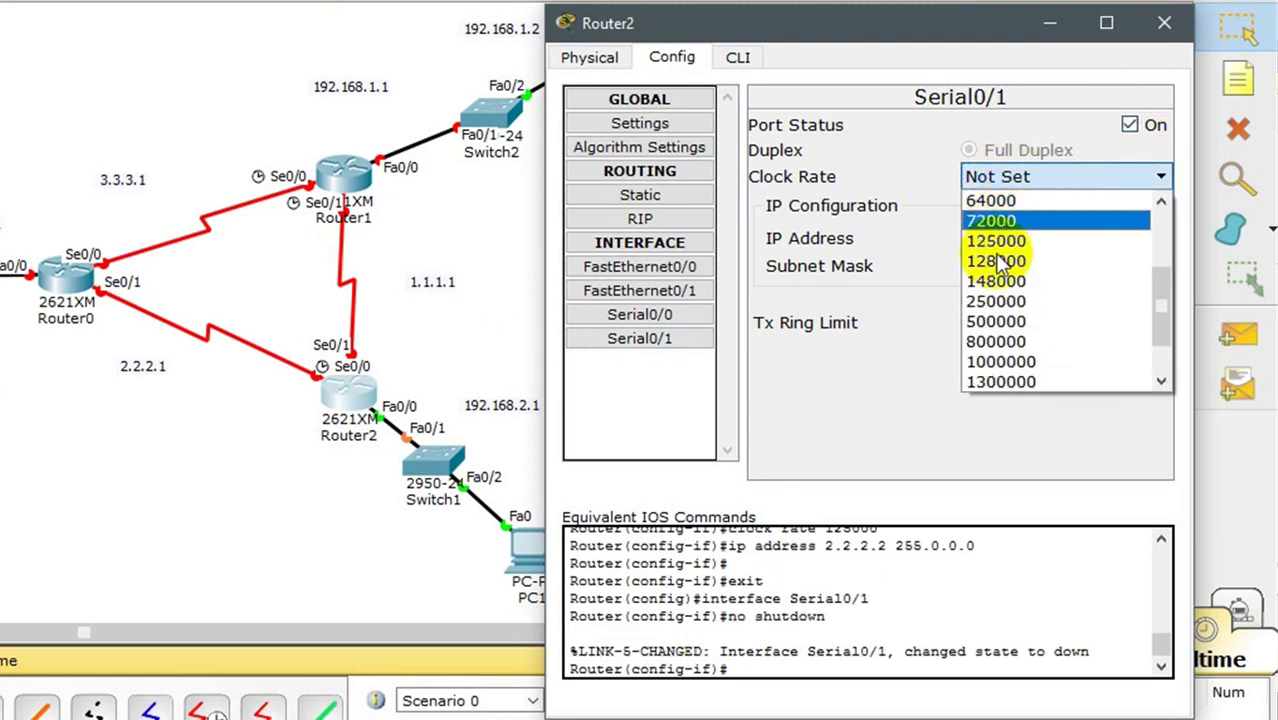
click(1015, 240)
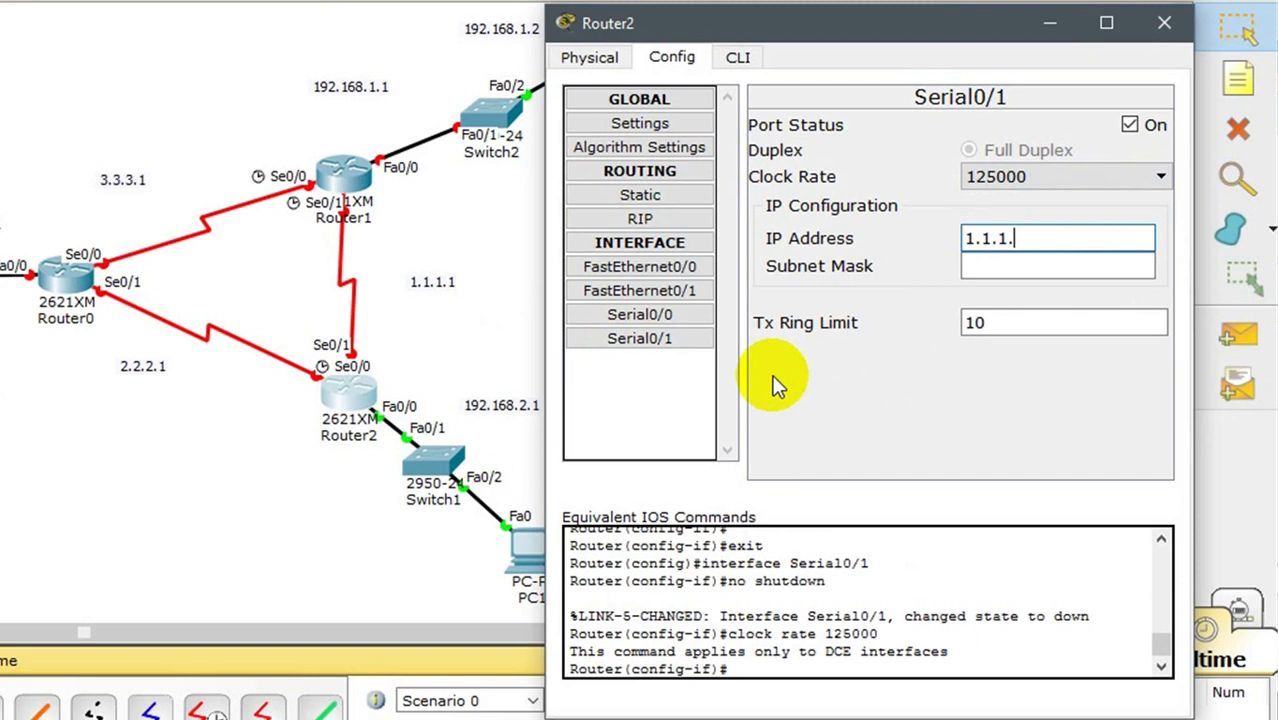
Step: Set Router2's Serial0/1 IP address to 1.1.1.2 with subnet mask 255.0.0.0, and close the router's window
key(Tab)
key(Tab)
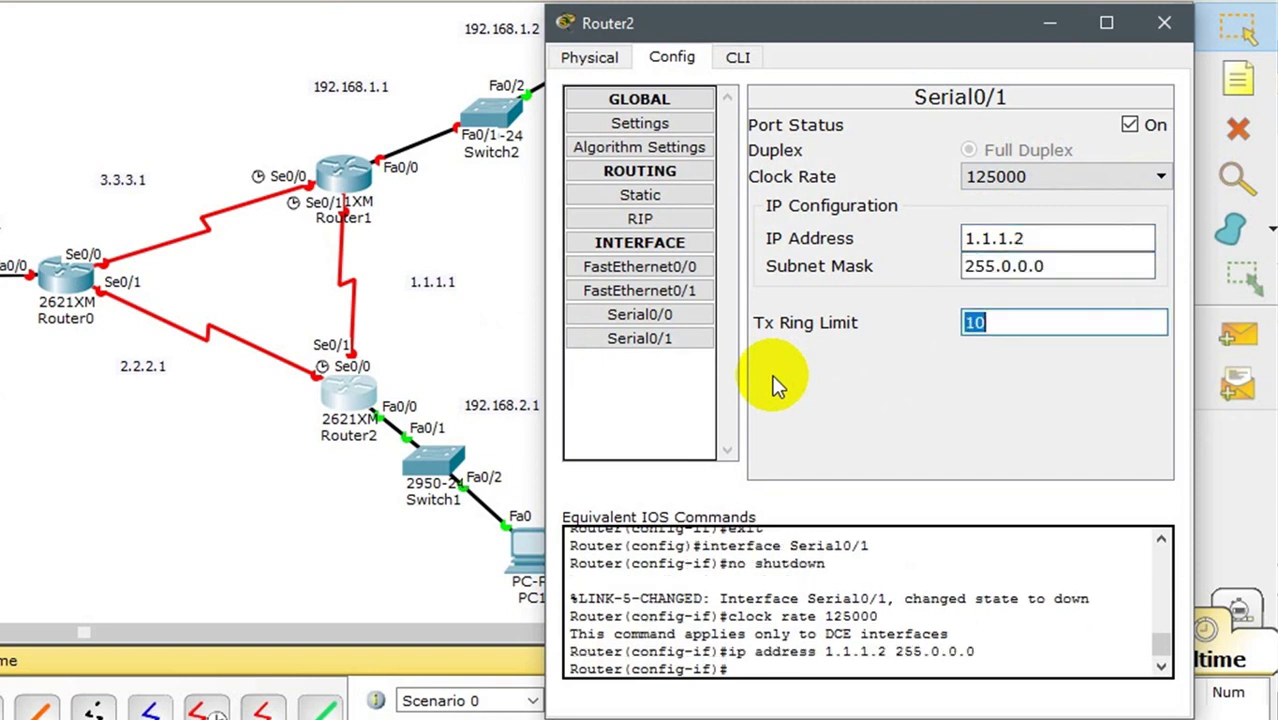
key(Tab)
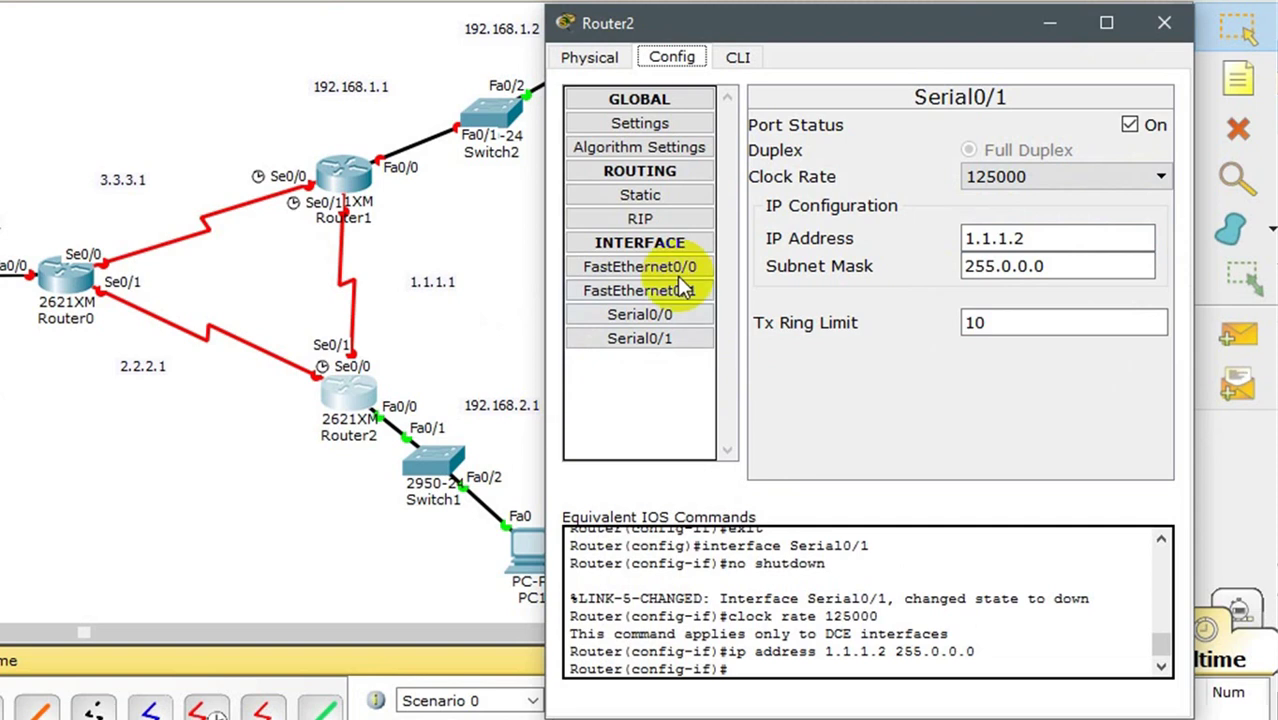
click(1160, 26)
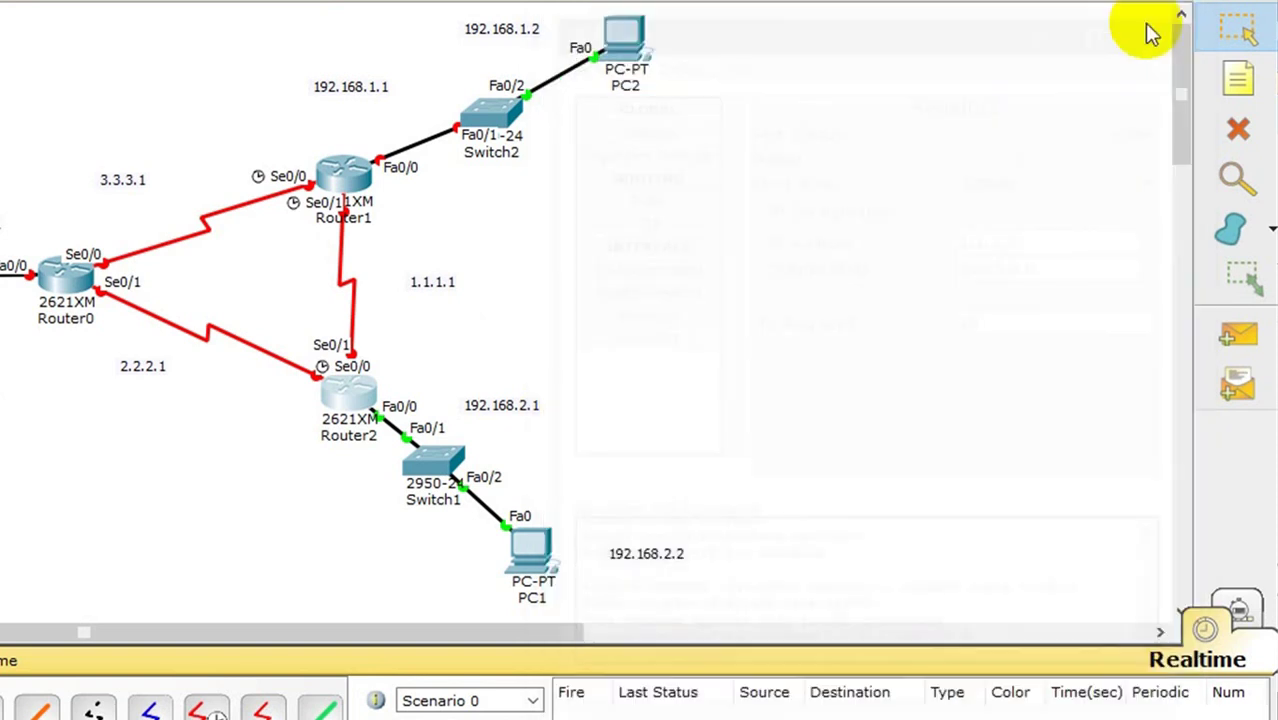
Step: Open Router1's device window, narrow it and move it clear of the routers in the network diagram
click(350, 178)
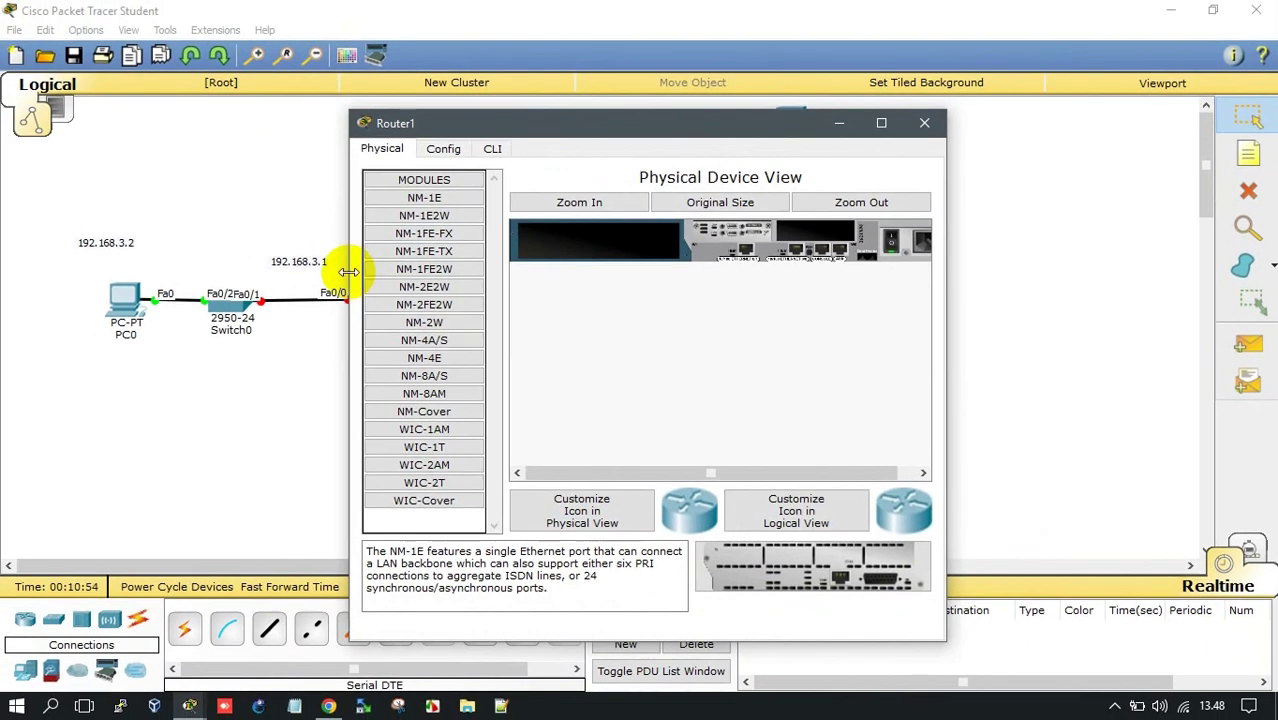
drag(348, 272, 579, 274)
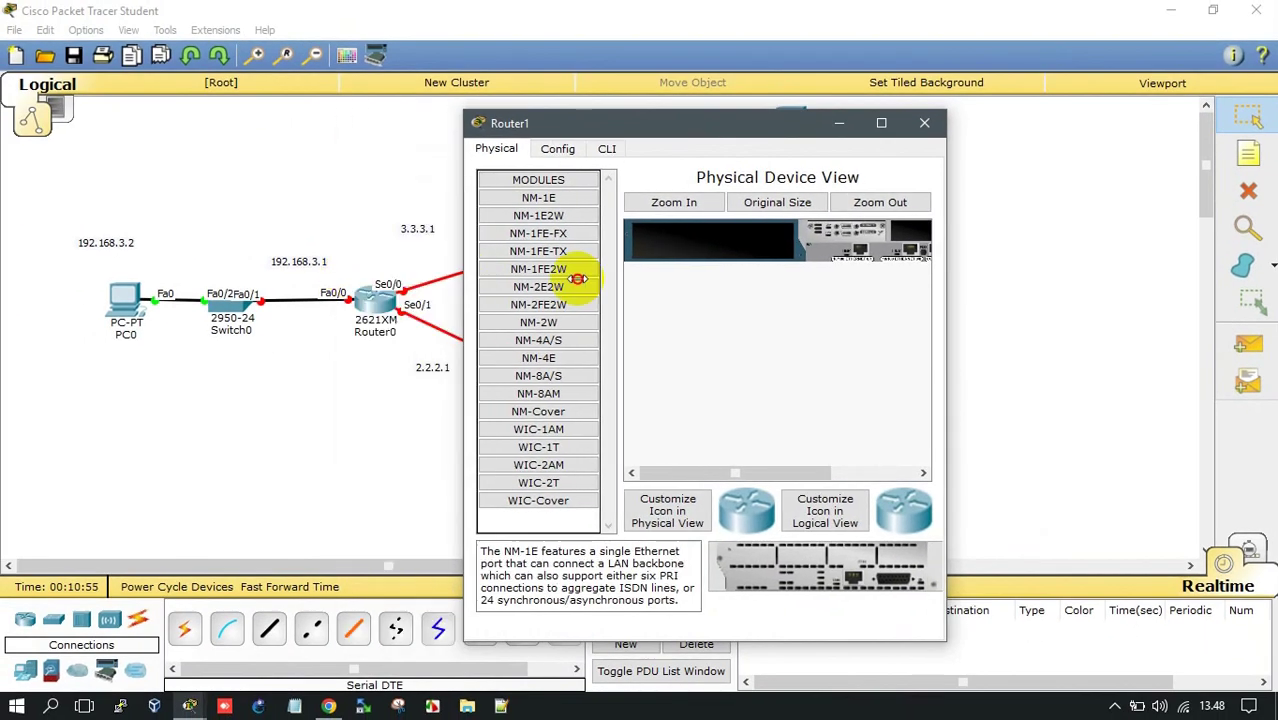
double_click(598, 132)
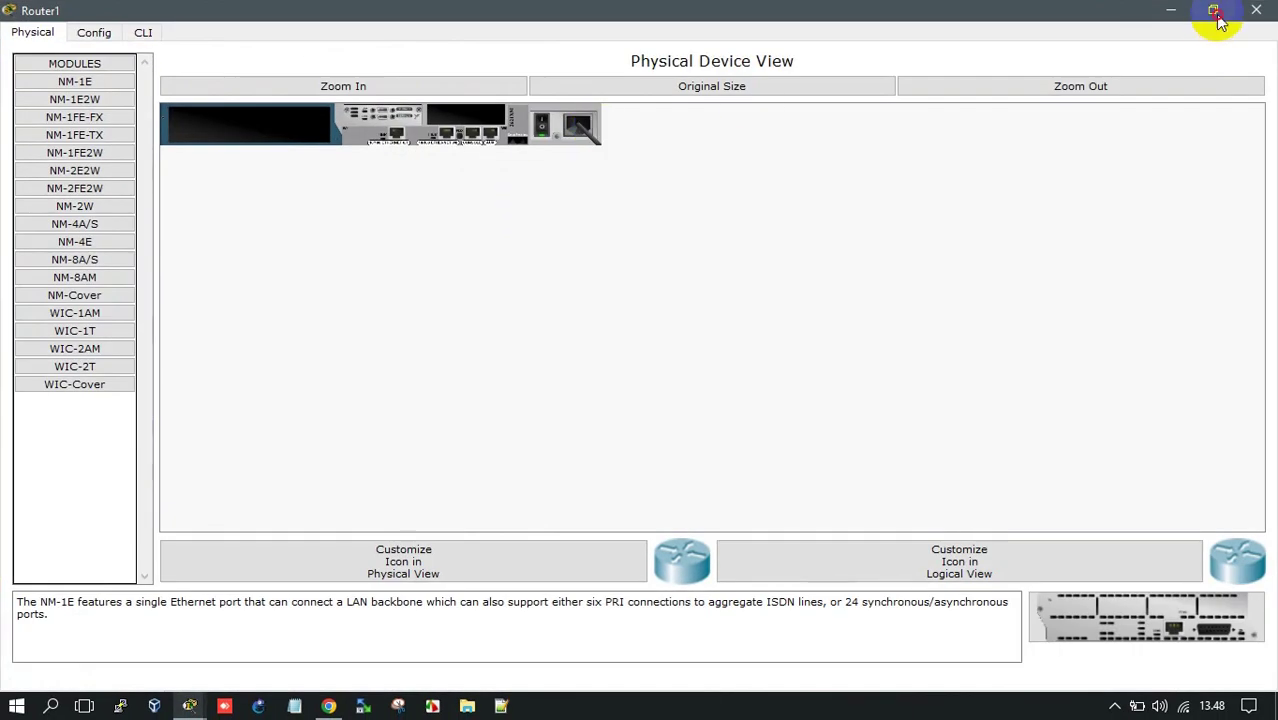
click(1214, 14)
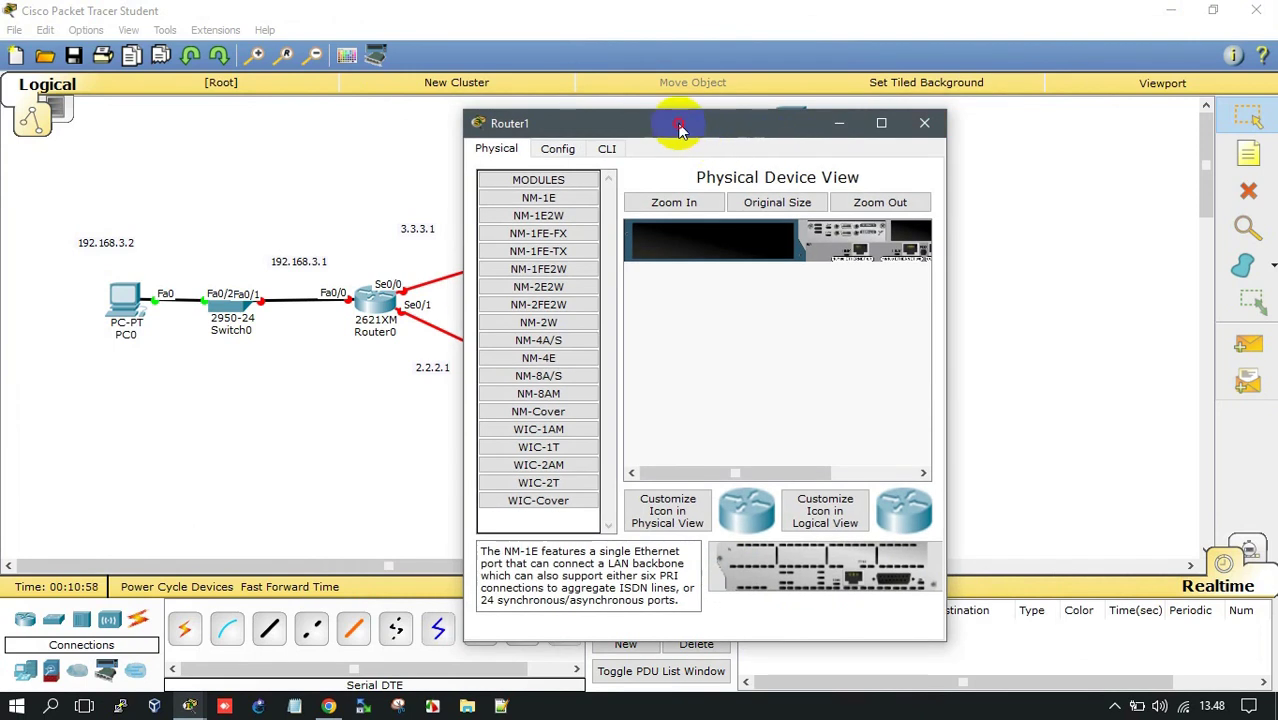
drag(672, 119, 861, 105)
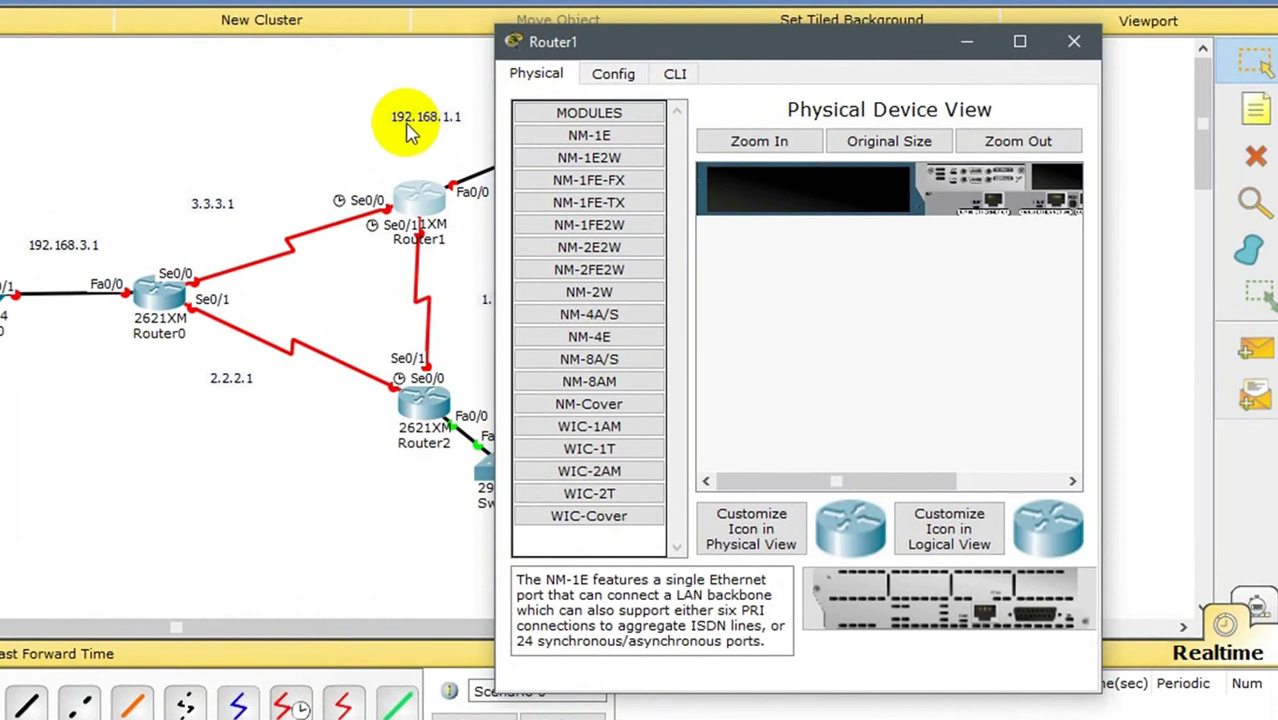
Step: Turn on Router1's FastEthernet0/0 port and set its IP address to 192.168.1.1 with subnet mask 255.255.255.0
click(613, 76)
click(562, 269)
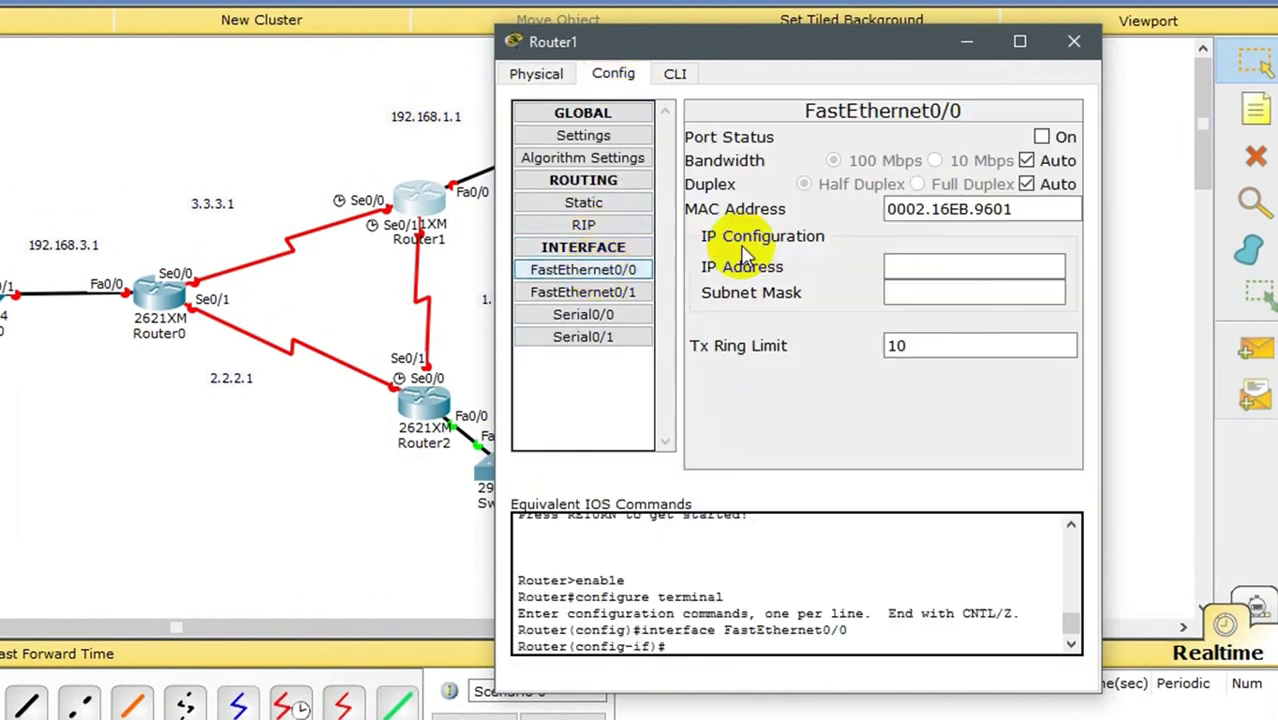
click(1041, 137)
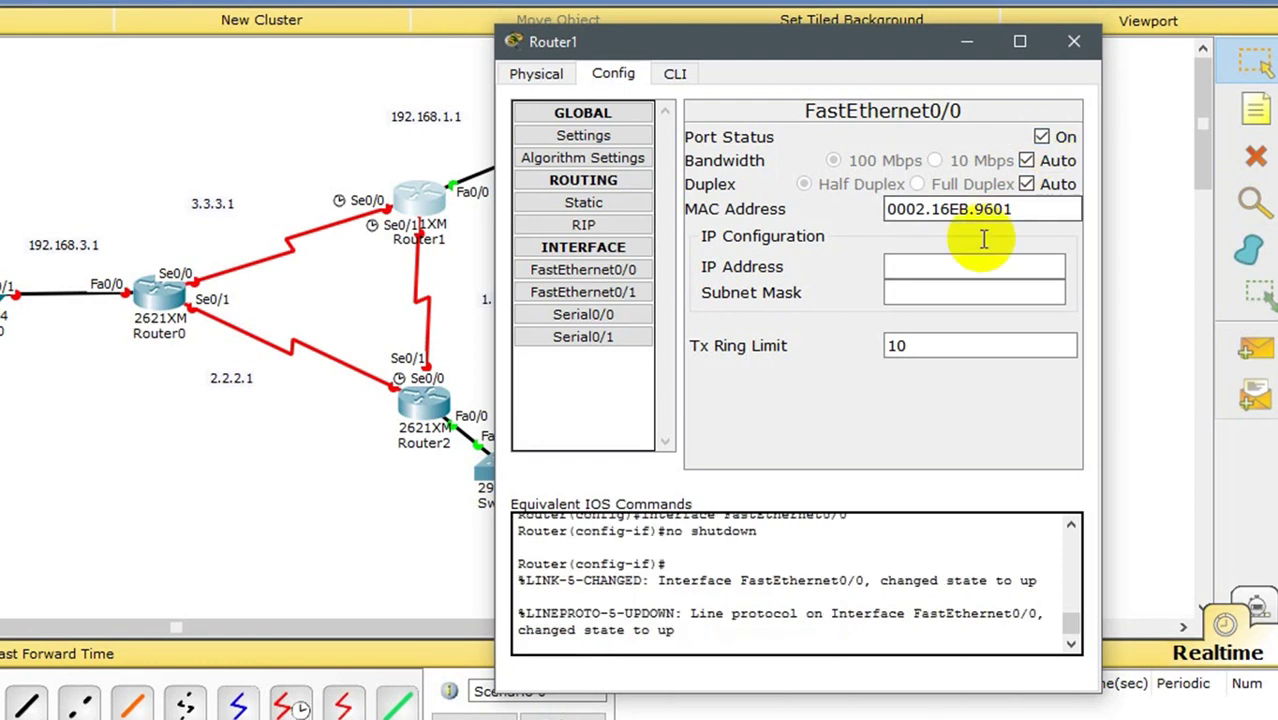
click(931, 269)
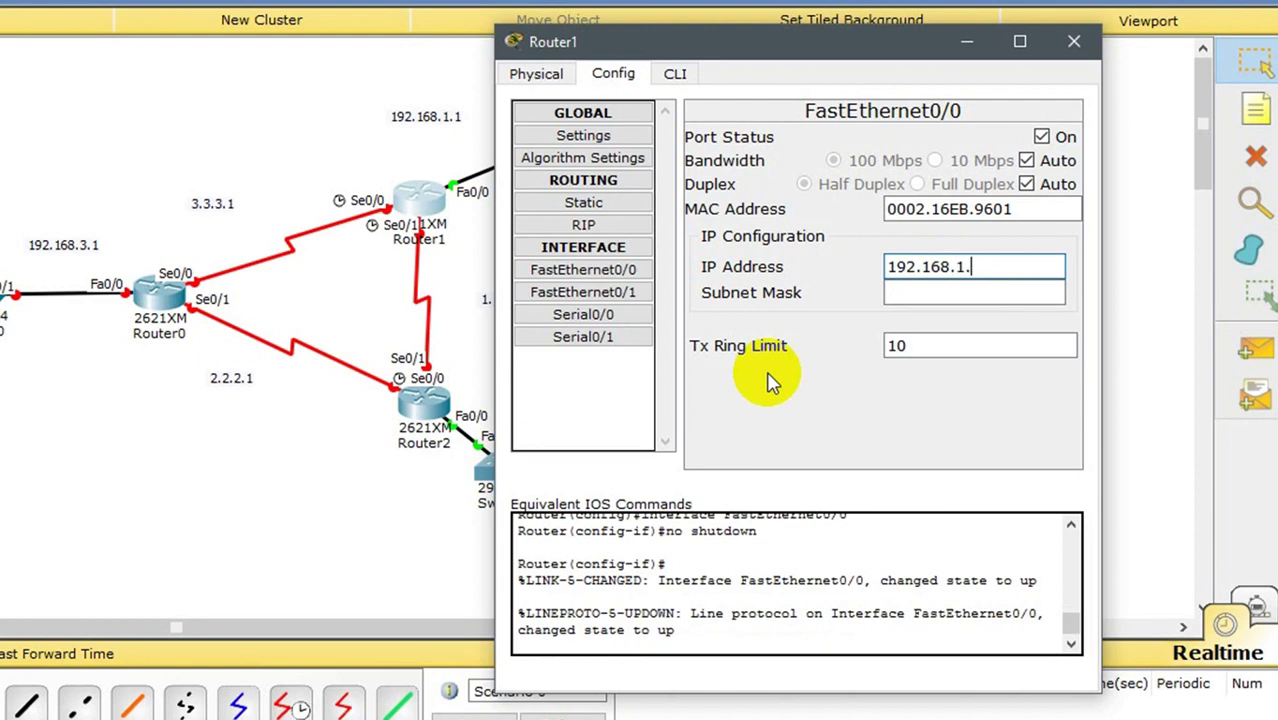
key(Tab)
key(Tab)
key(Tab)
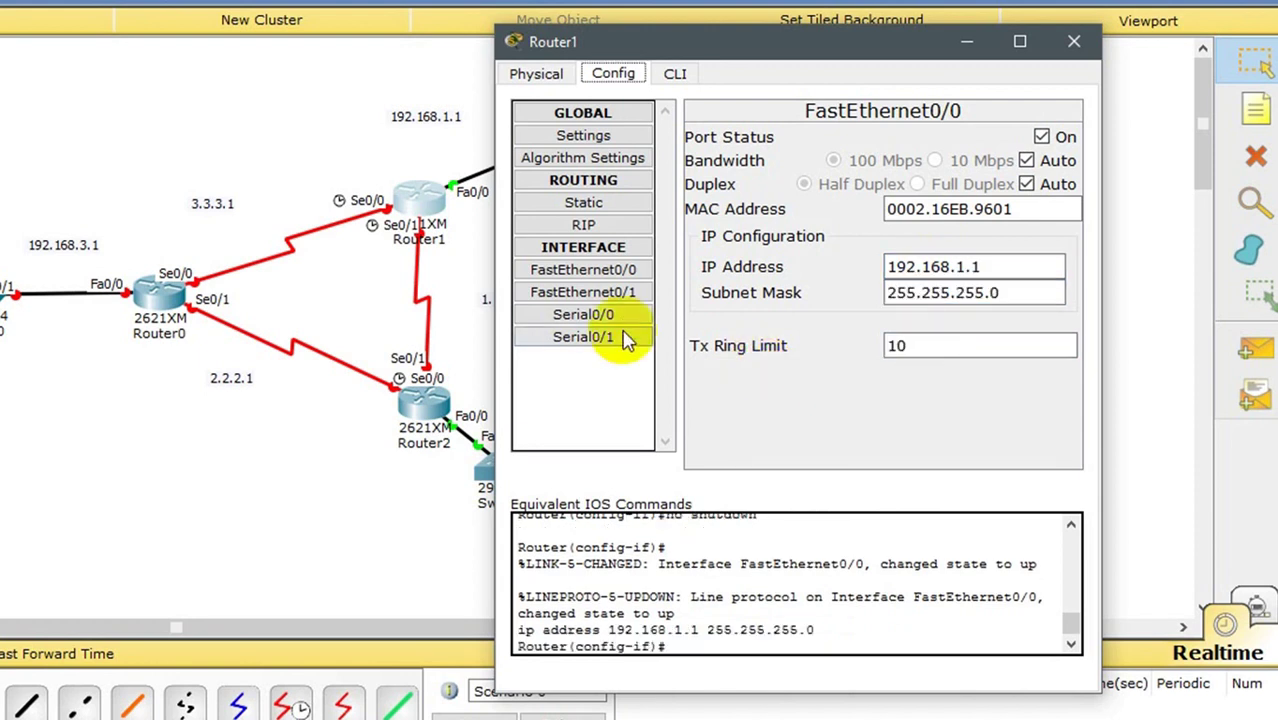
Step: Turn on Router1's Serial0/0 port and set its clock rate to 125000
click(588, 316)
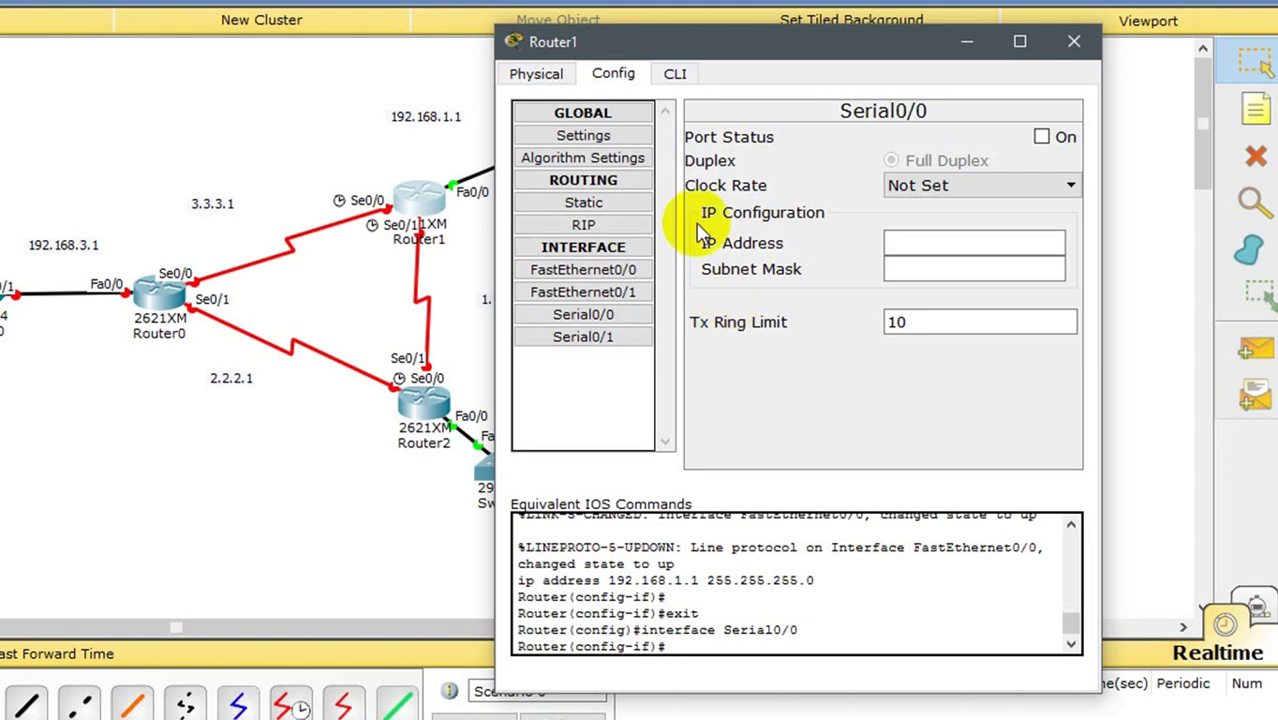
click(1052, 136)
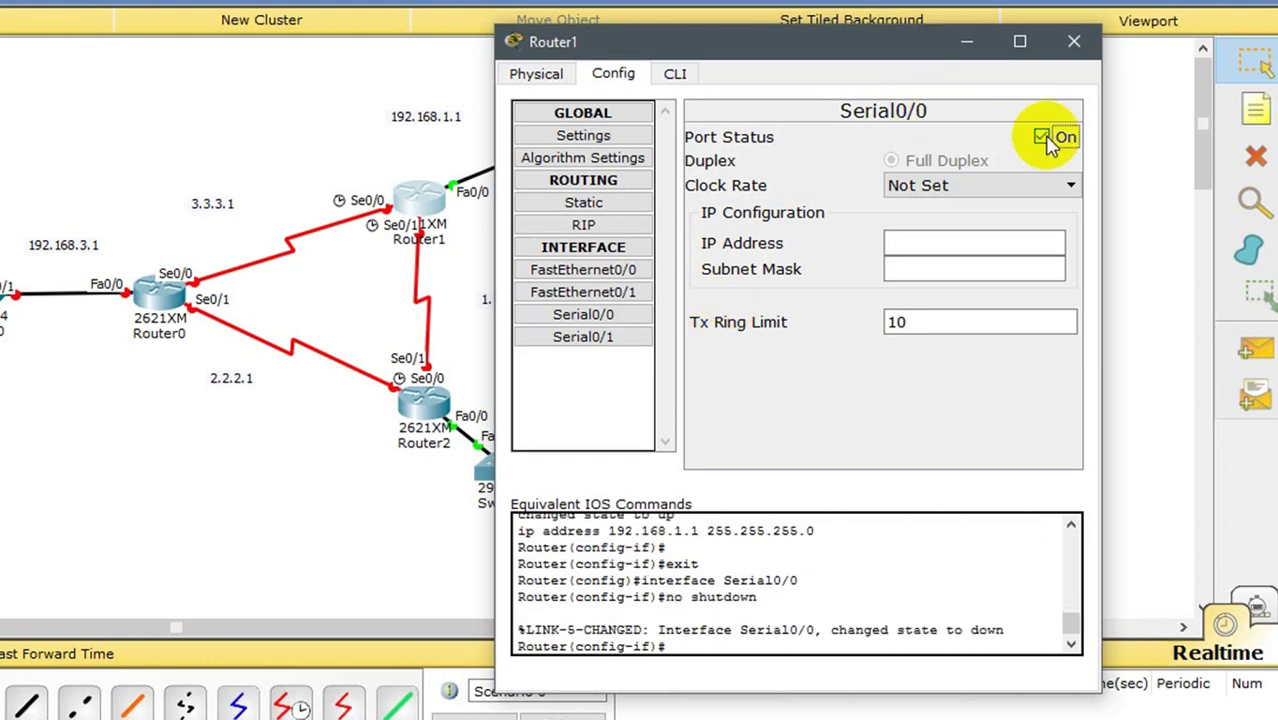
click(940, 190)
scroll(958, 195, up, 1)
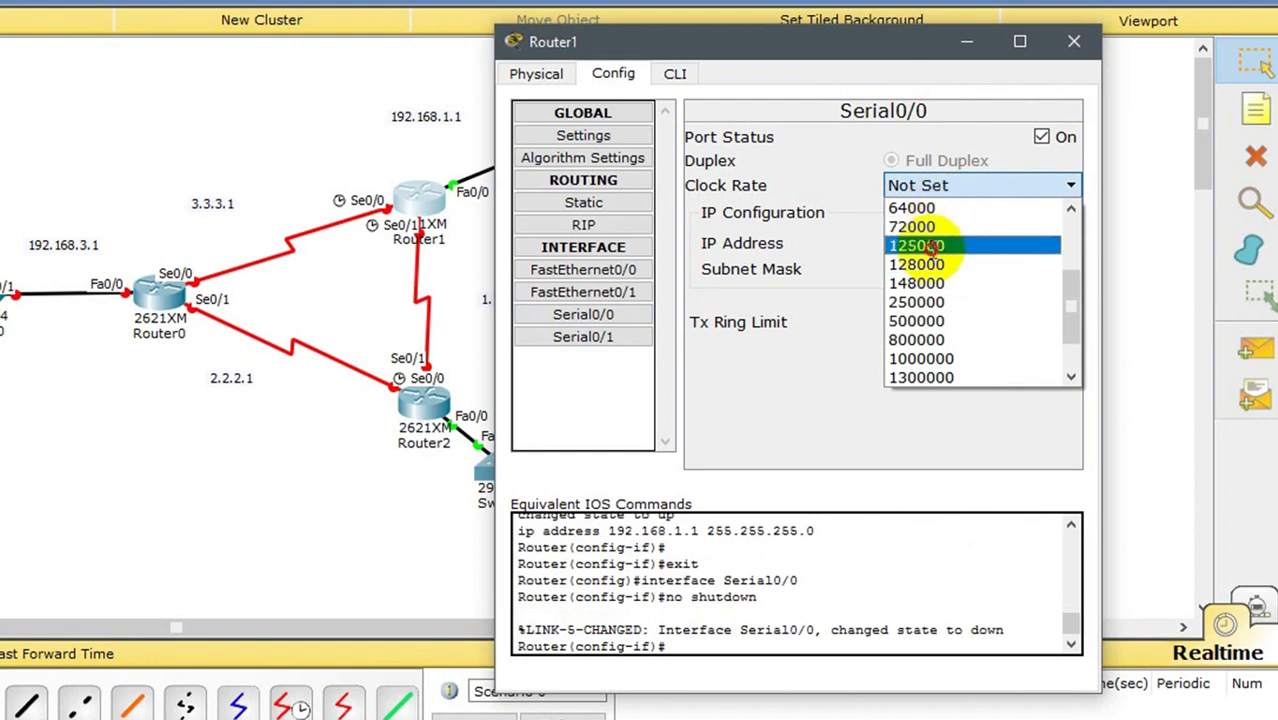
click(935, 245)
Step: Set Router1's Serial0/0 IP address to 3.3.3.2 with subnet mask 255.0.0.0
click(933, 249)
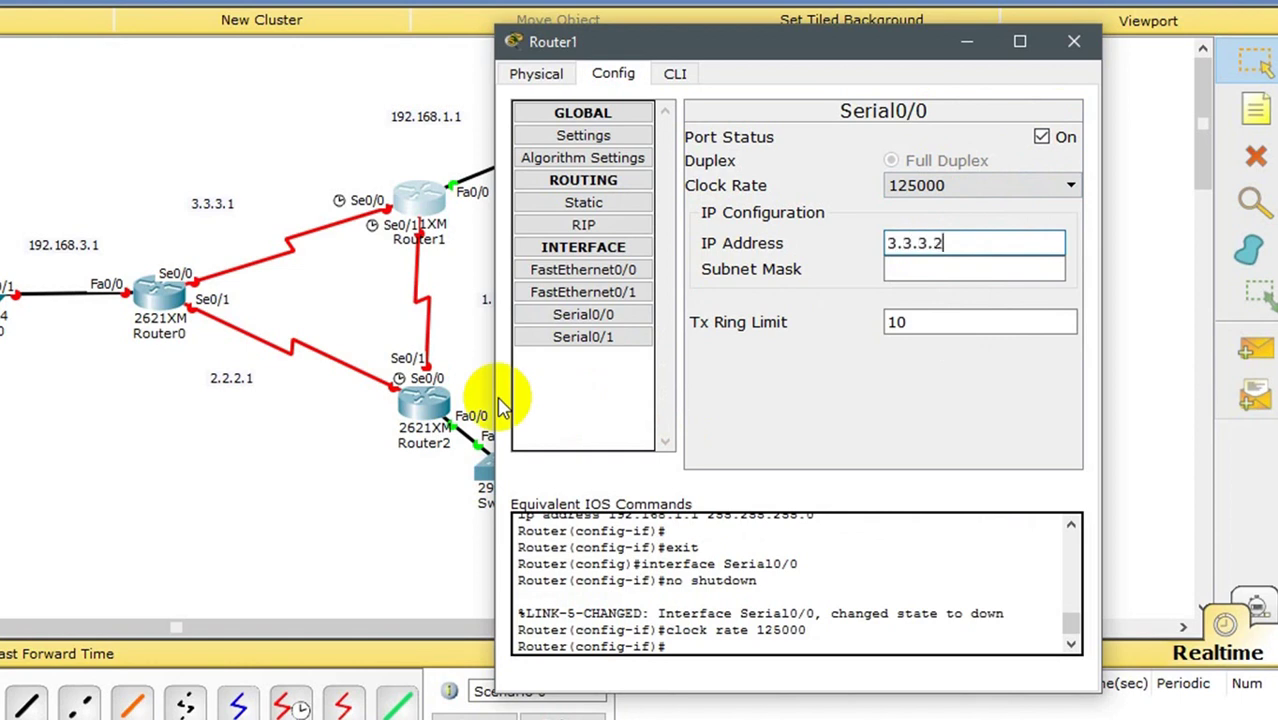
text(3.3.3.2)
key(Tab)
key(Tab)
key(Tab)
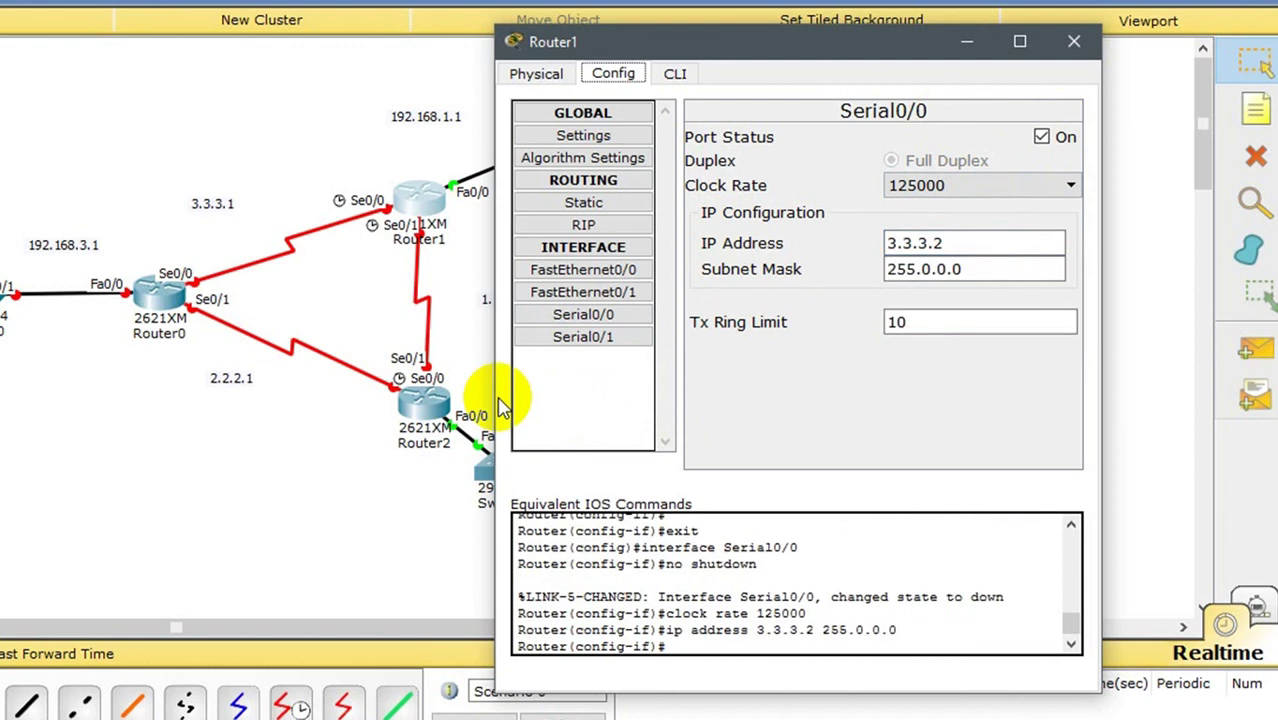
click(630, 316)
Step: Turn on Router1's Serial0/1 port and choose a clock rate of 125000
click(605, 338)
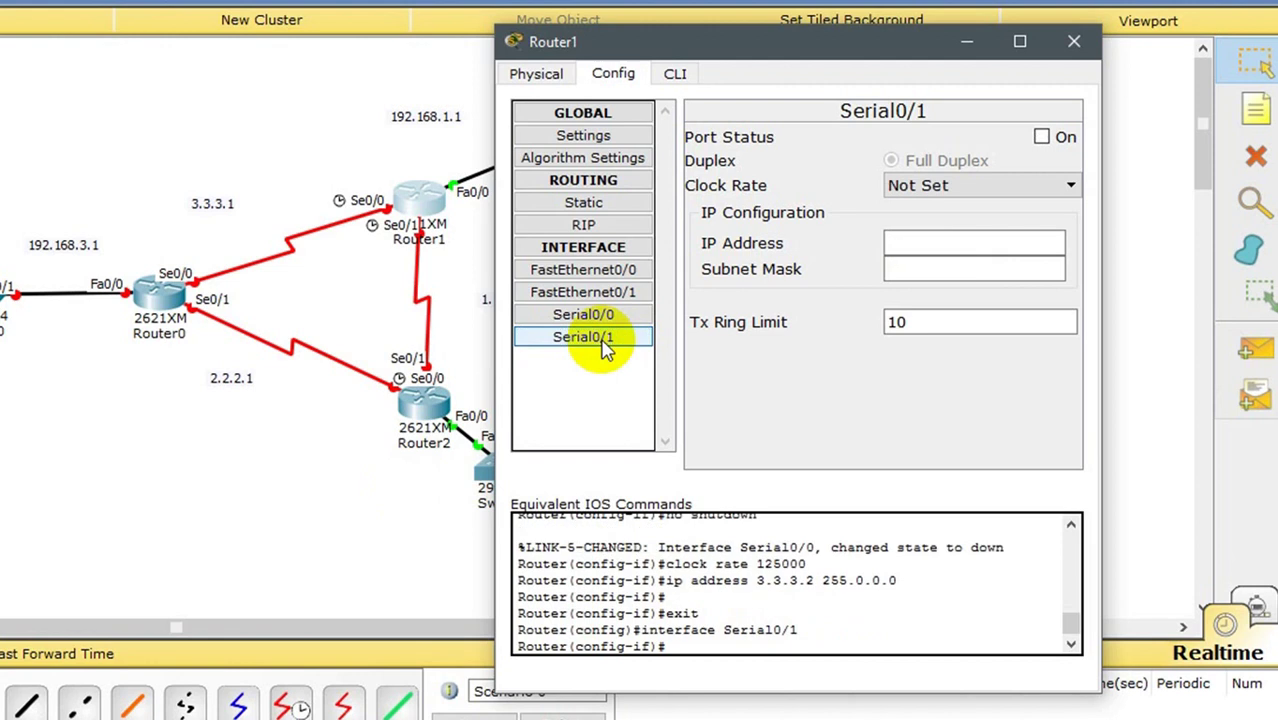
click(1042, 136)
click(1013, 186)
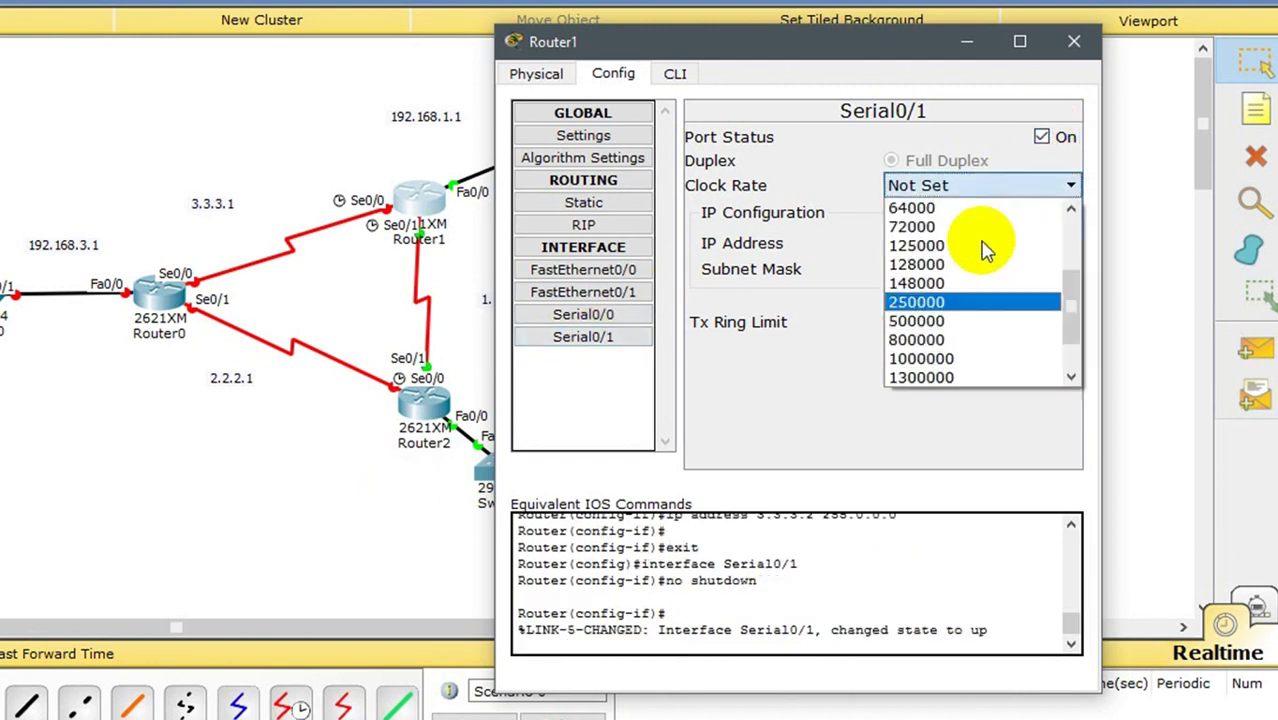
scroll(985, 250, up, 1)
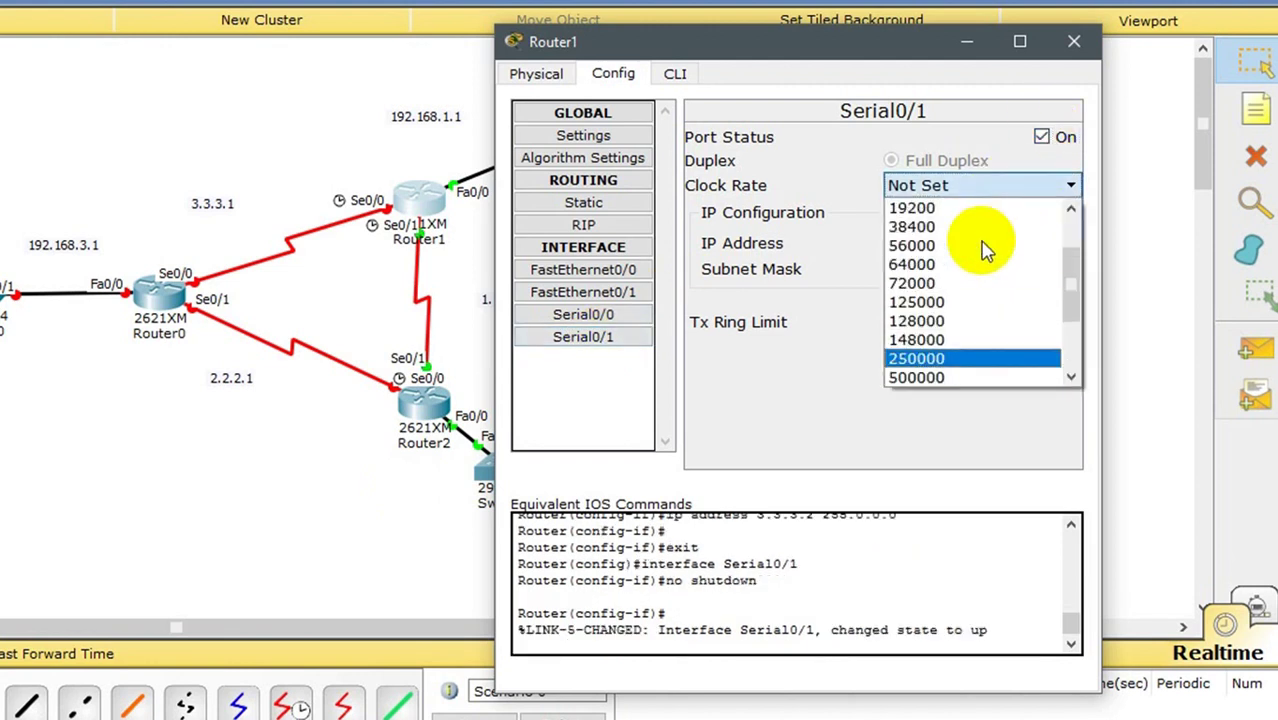
click(935, 301)
Step: Set Router1's Serial0/1 IP address to 1.1.1.1 with subnet mask 255.0.0.0, and close the router's window
click(932, 250)
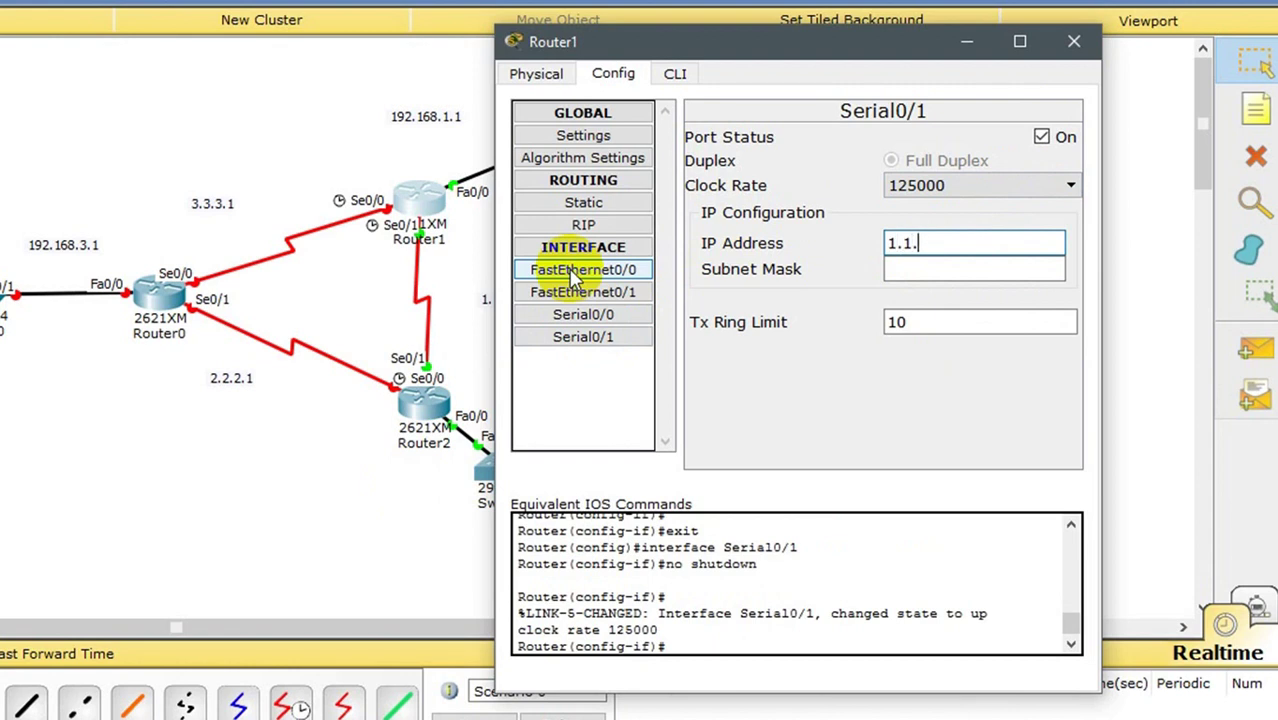
text(1.1.1.1)
key(Tab)
key(Tab)
key(Tab)
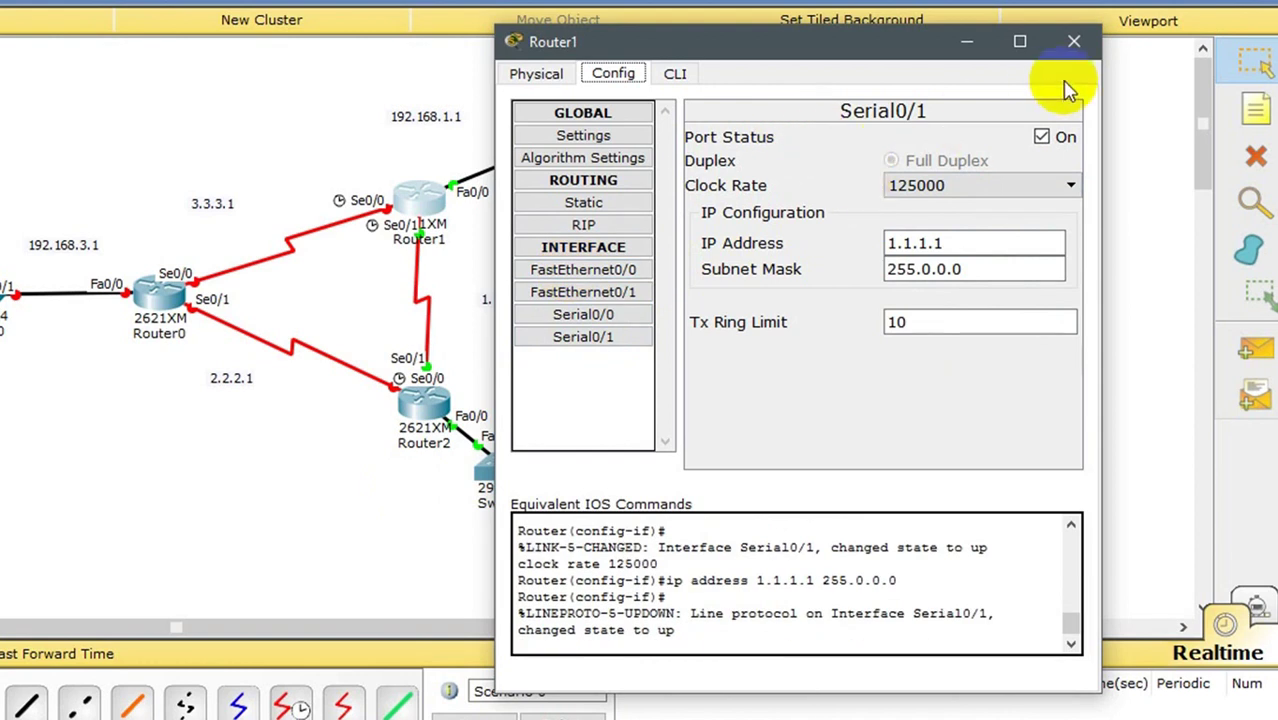
click(1073, 42)
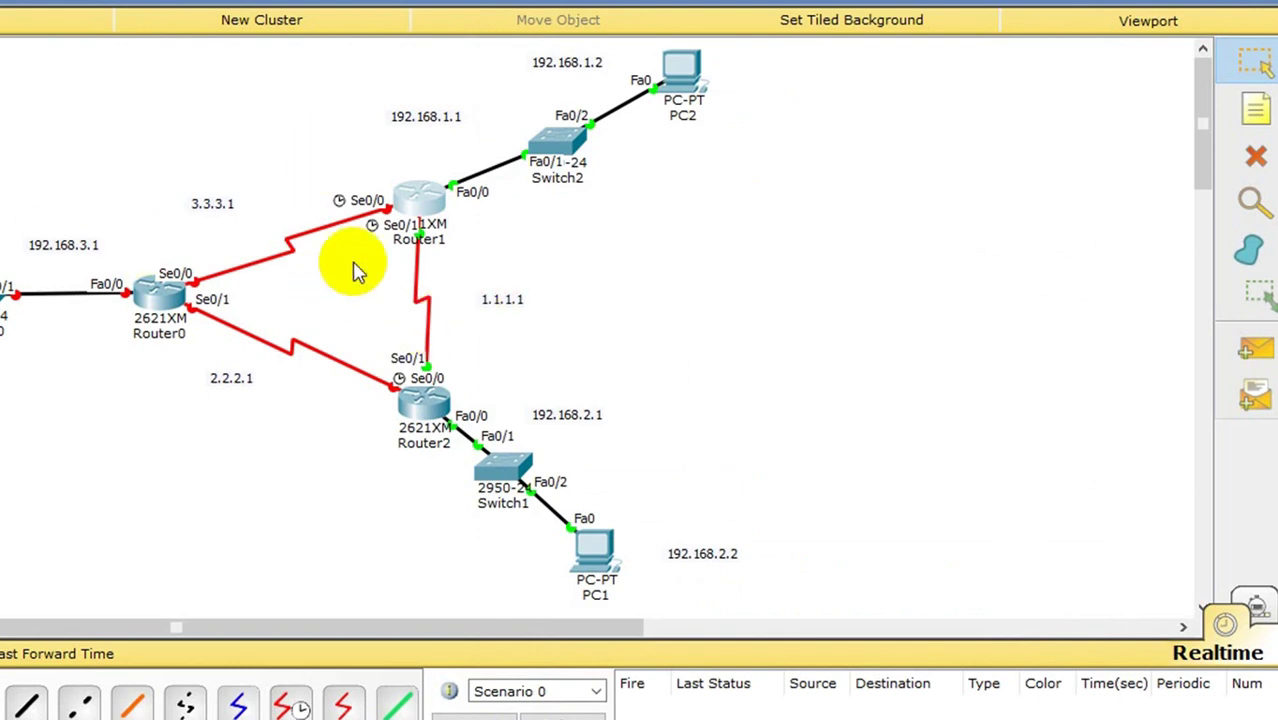
Step: Open Router0's interface configuration and turn on its FastEthernet0/0 port
click(172, 298)
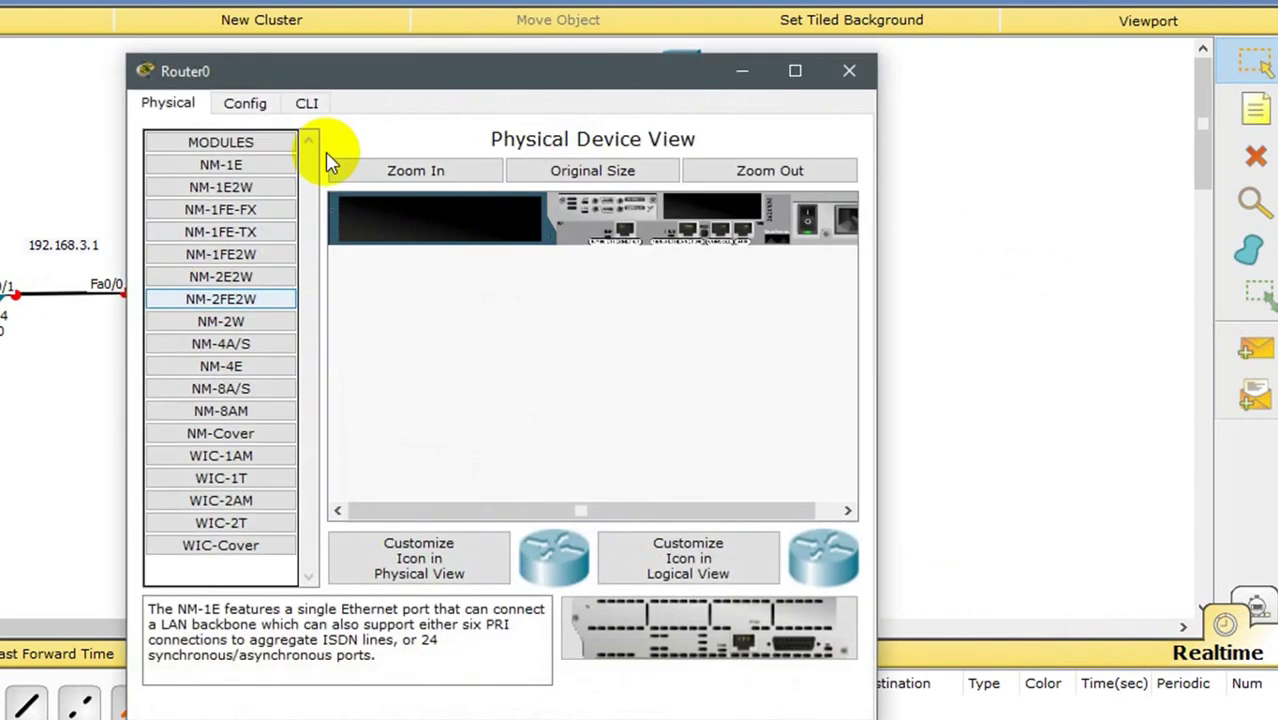
click(244, 104)
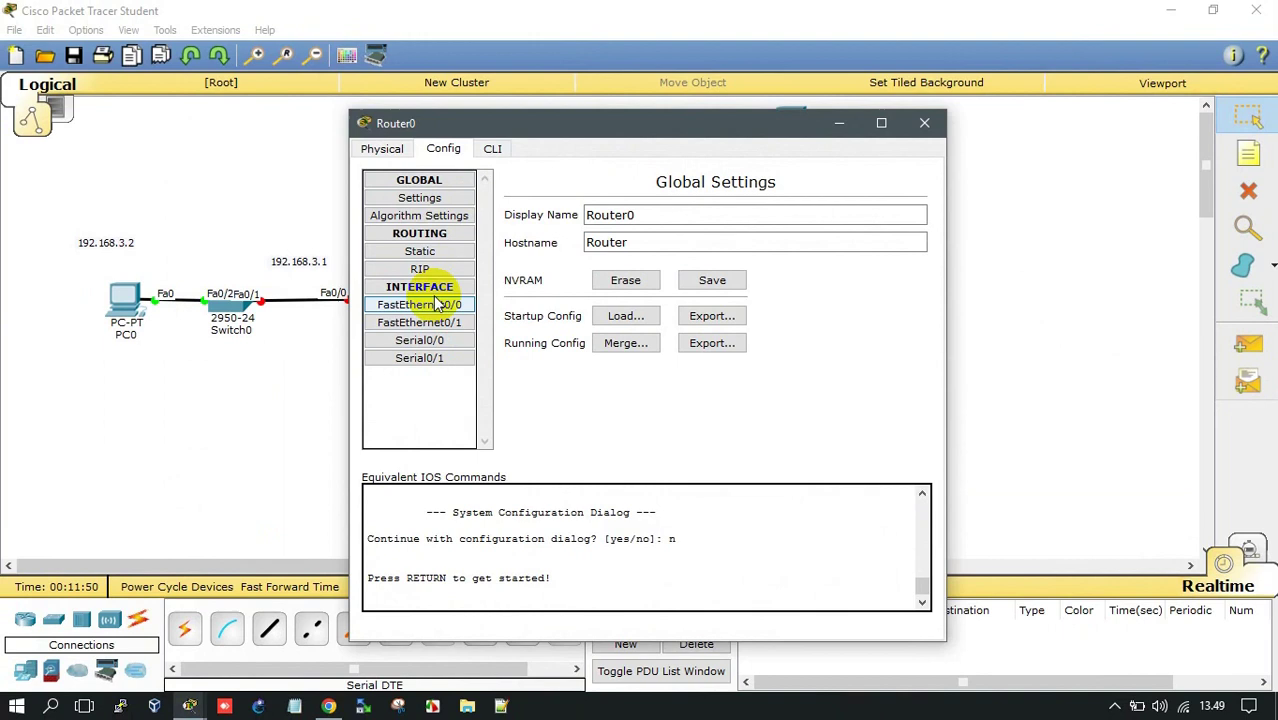
click(435, 304)
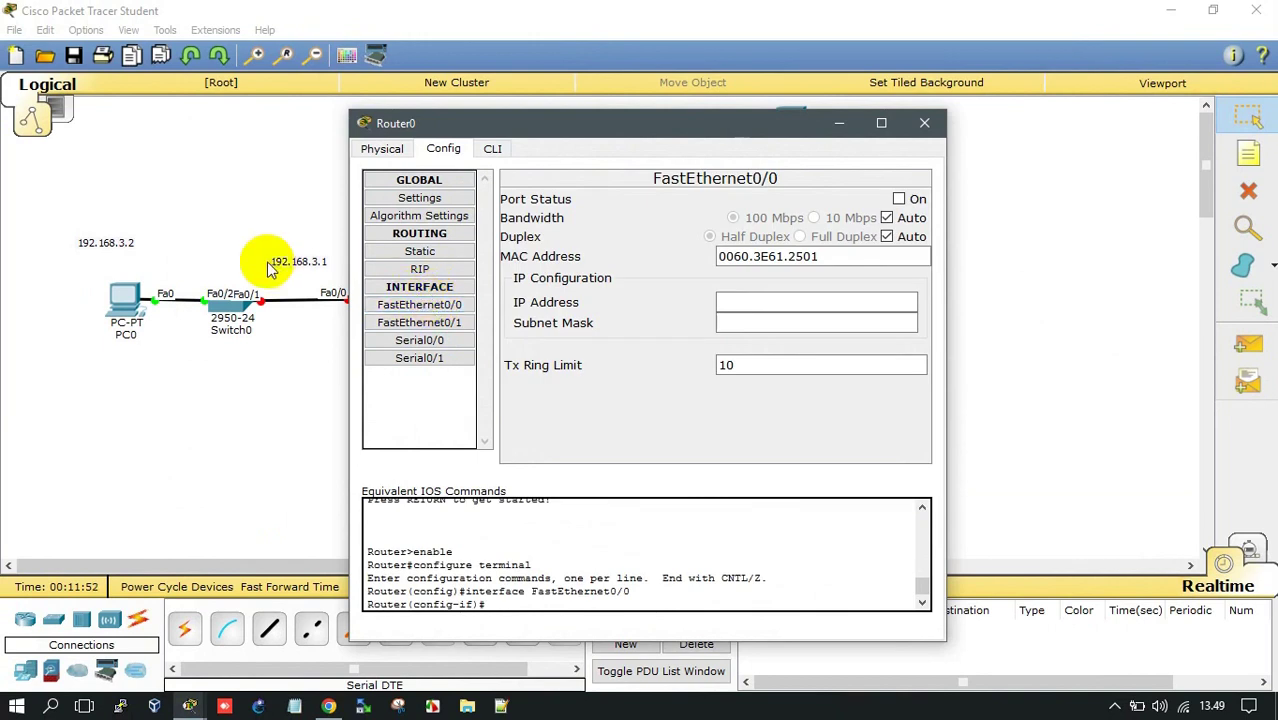
click(899, 199)
Step: Set Router0's FastEthernet0/0 IP address to 192.168.3.1 with subnet mask 255.255.255.0
click(813, 303)
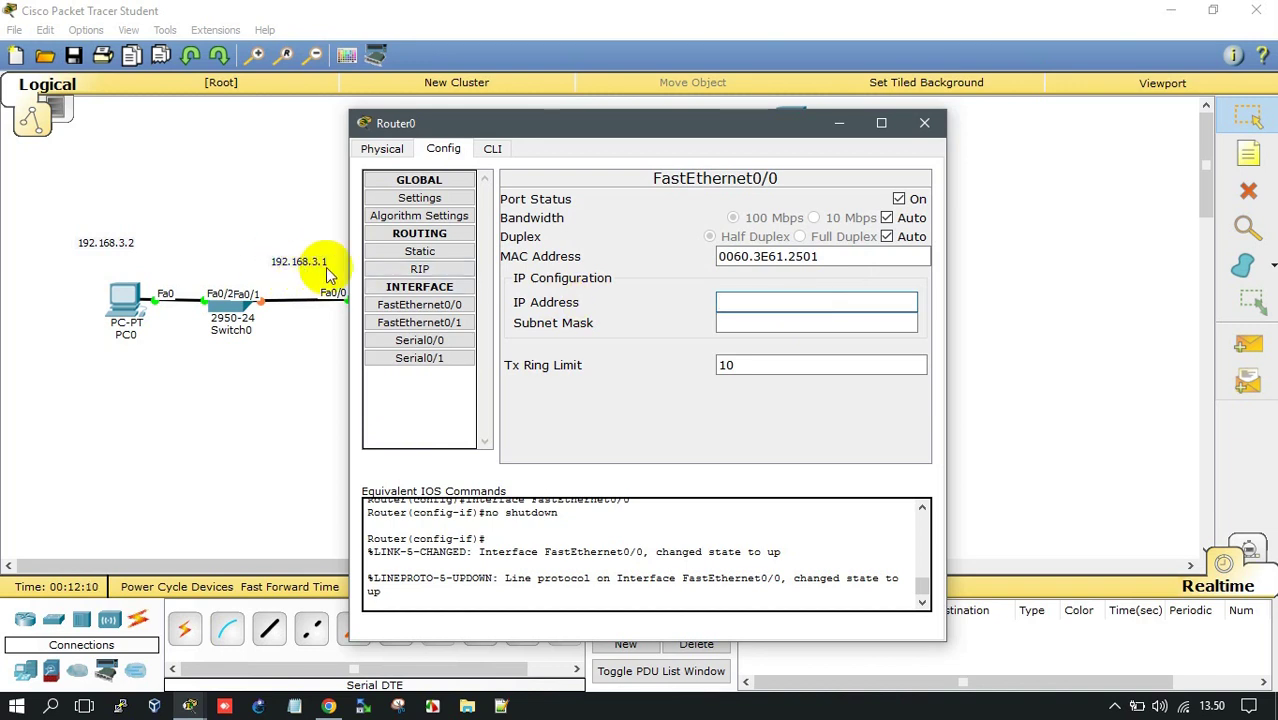
text(192.168.3.2)
key(BackSpace)
text(1)
key(Tab)
key(Tab)
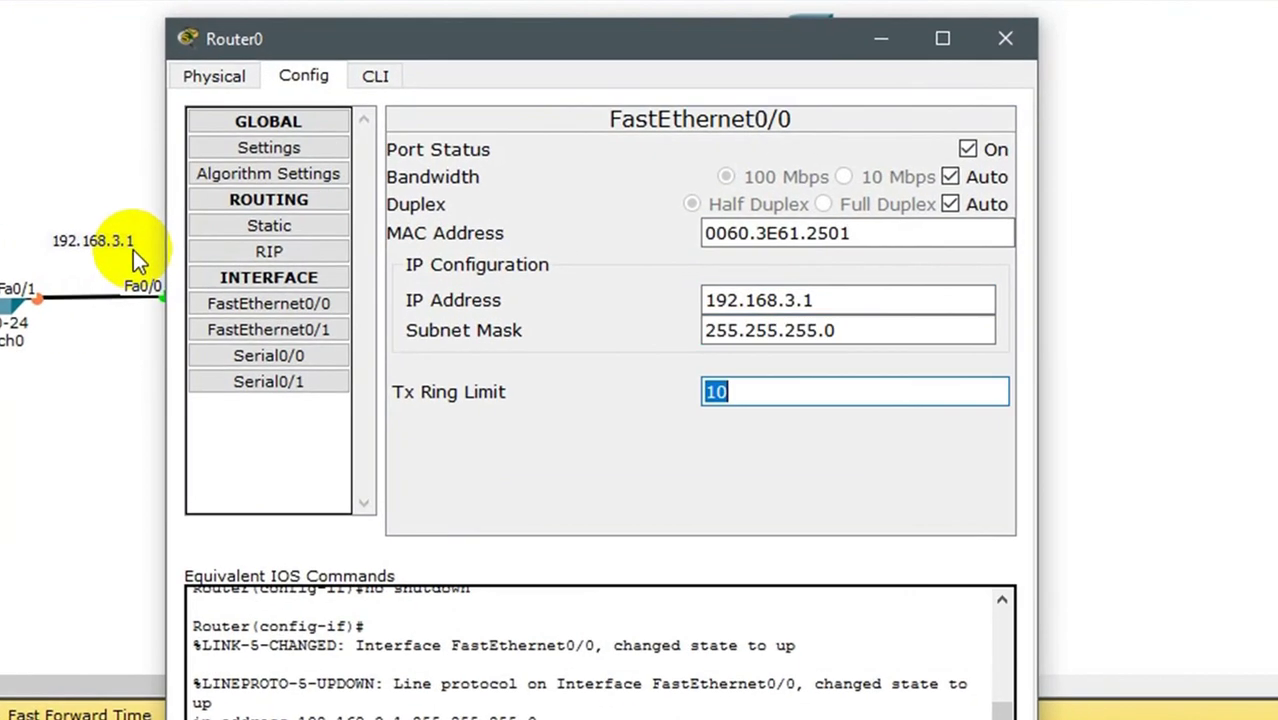
key(Tab)
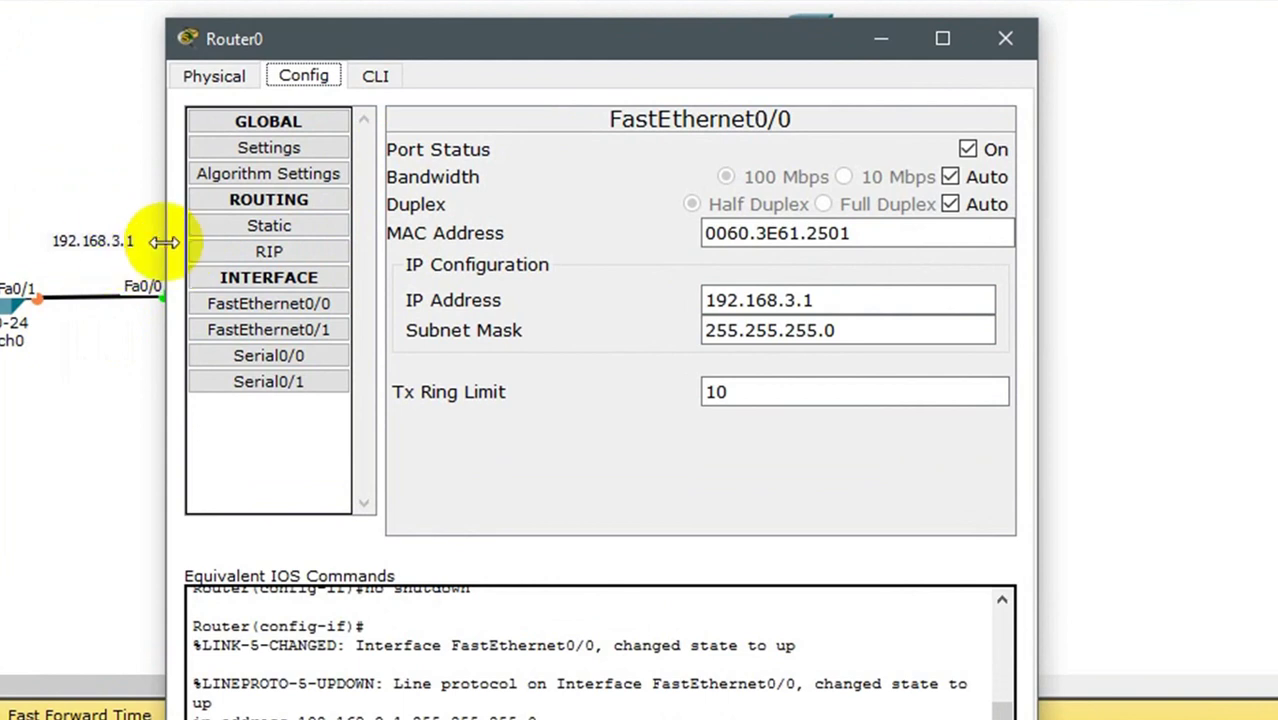
Step: Narrow Router0's window to uncover its serial links, then turn on its Serial0/0 port with clock rate 125000
drag(166, 242, 333, 245)
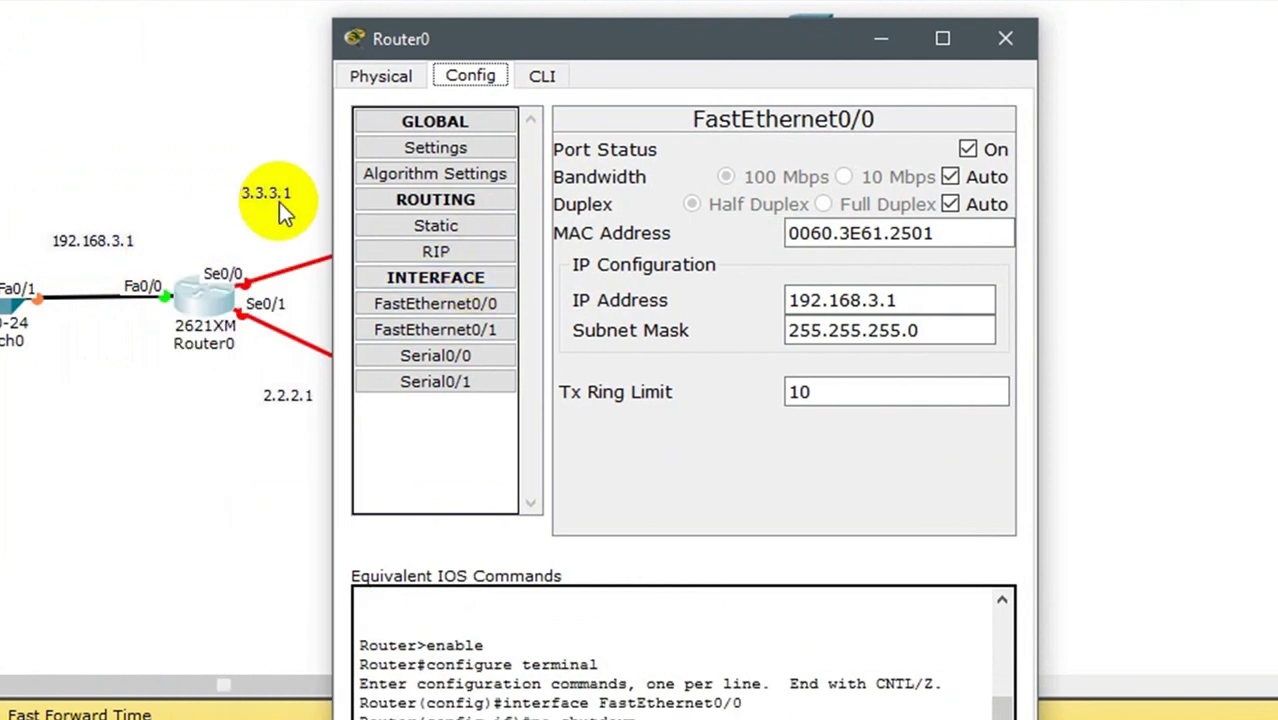
click(445, 356)
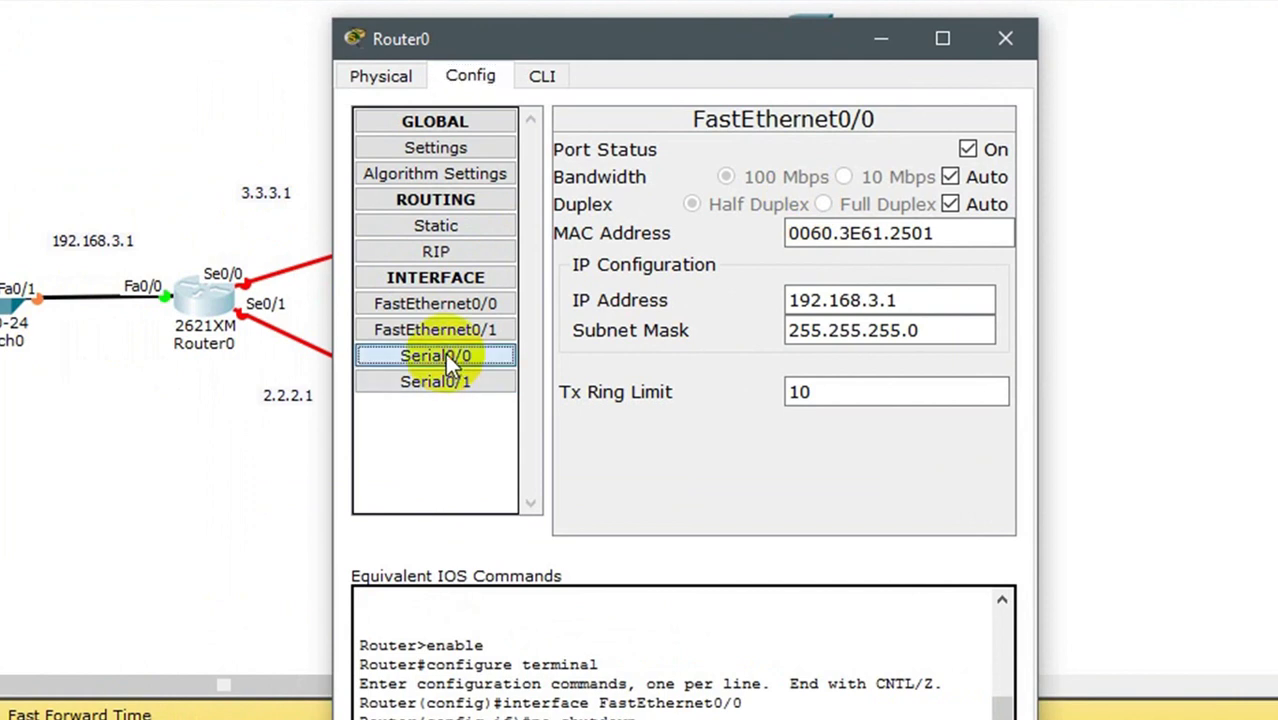
click(968, 149)
click(910, 208)
scroll(876, 290, up, 1)
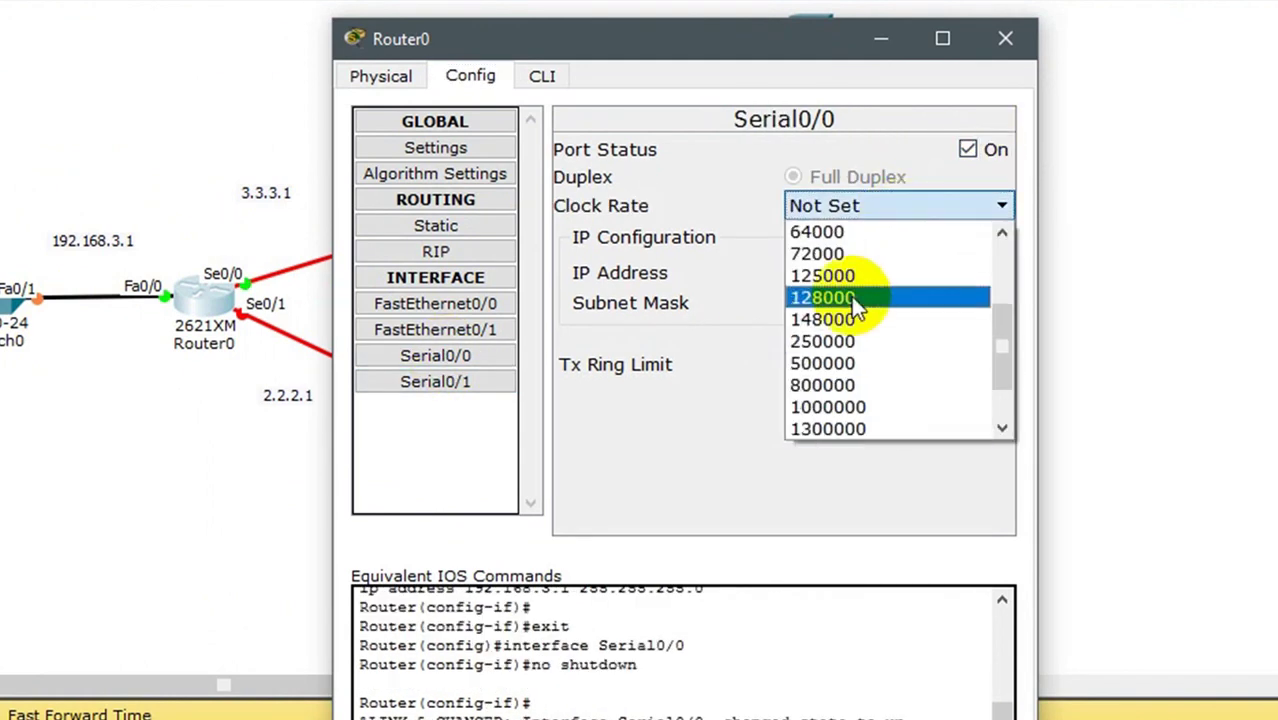
click(853, 268)
Step: Set Router0's Serial0/0 IP address to 3.3.3.1 with subnet mask 255.0.0.0
click(853, 267)
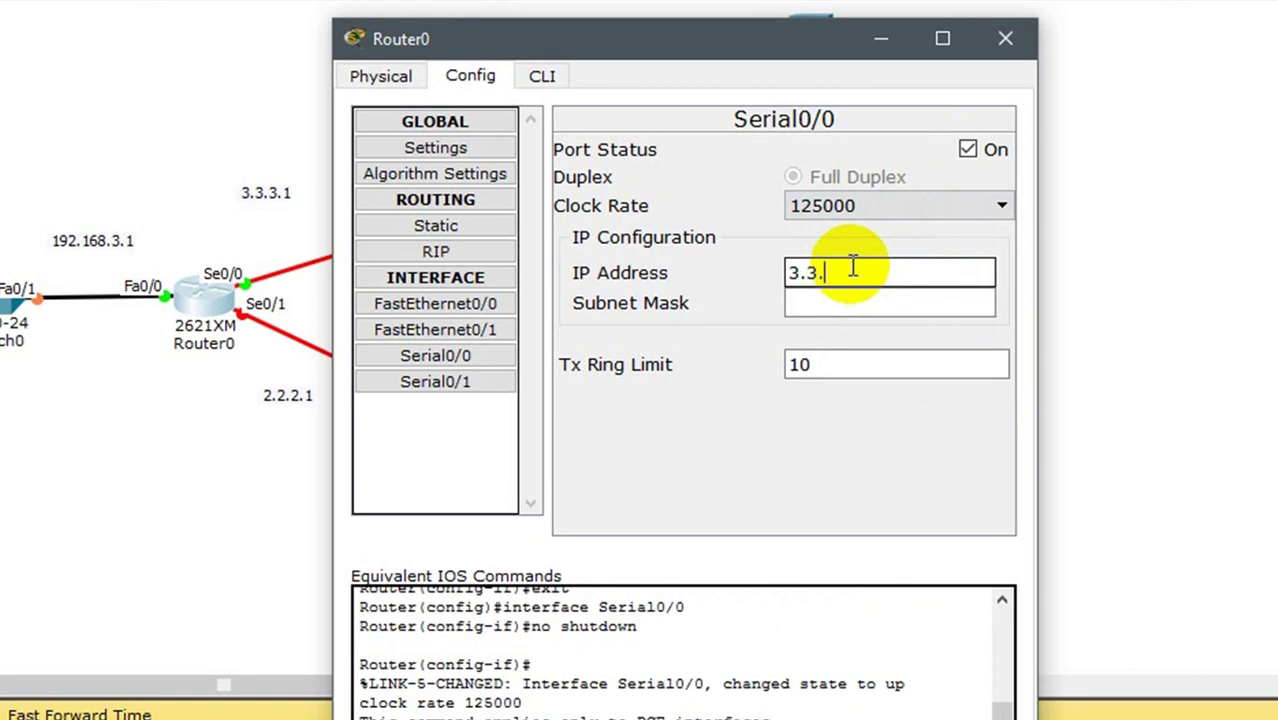
key(Tab)
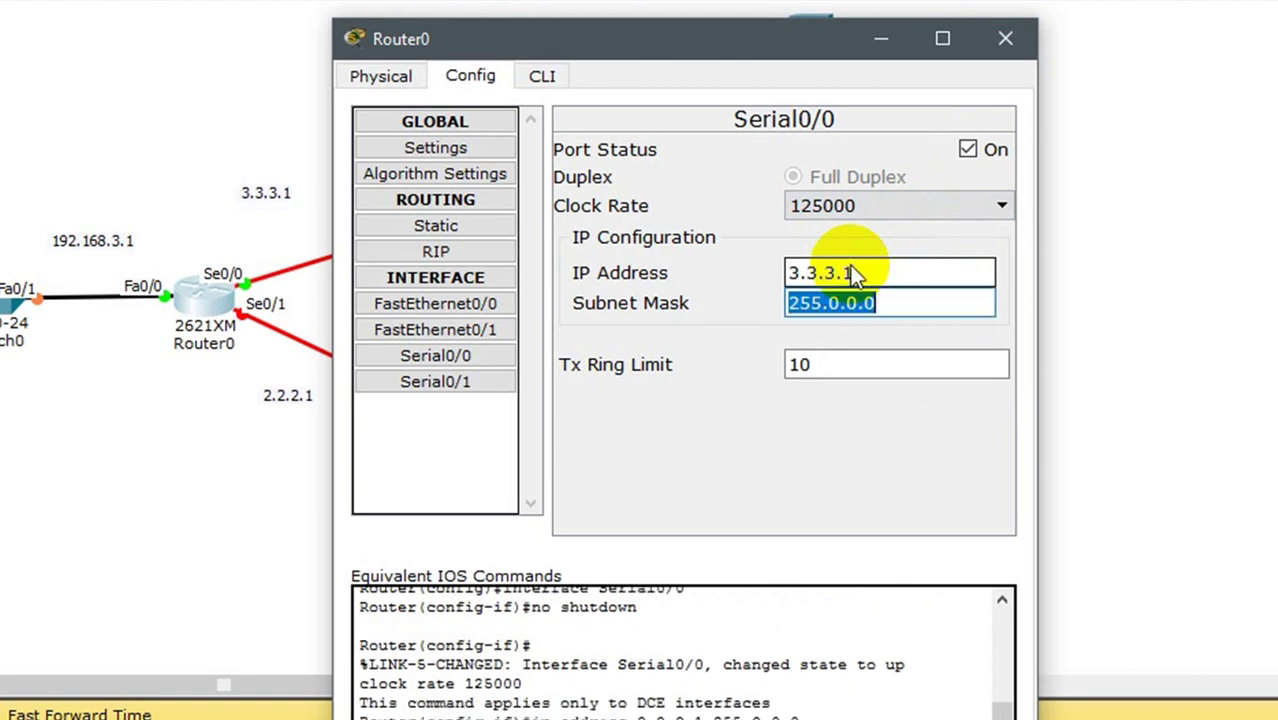
key(Tab)
key(Tab)
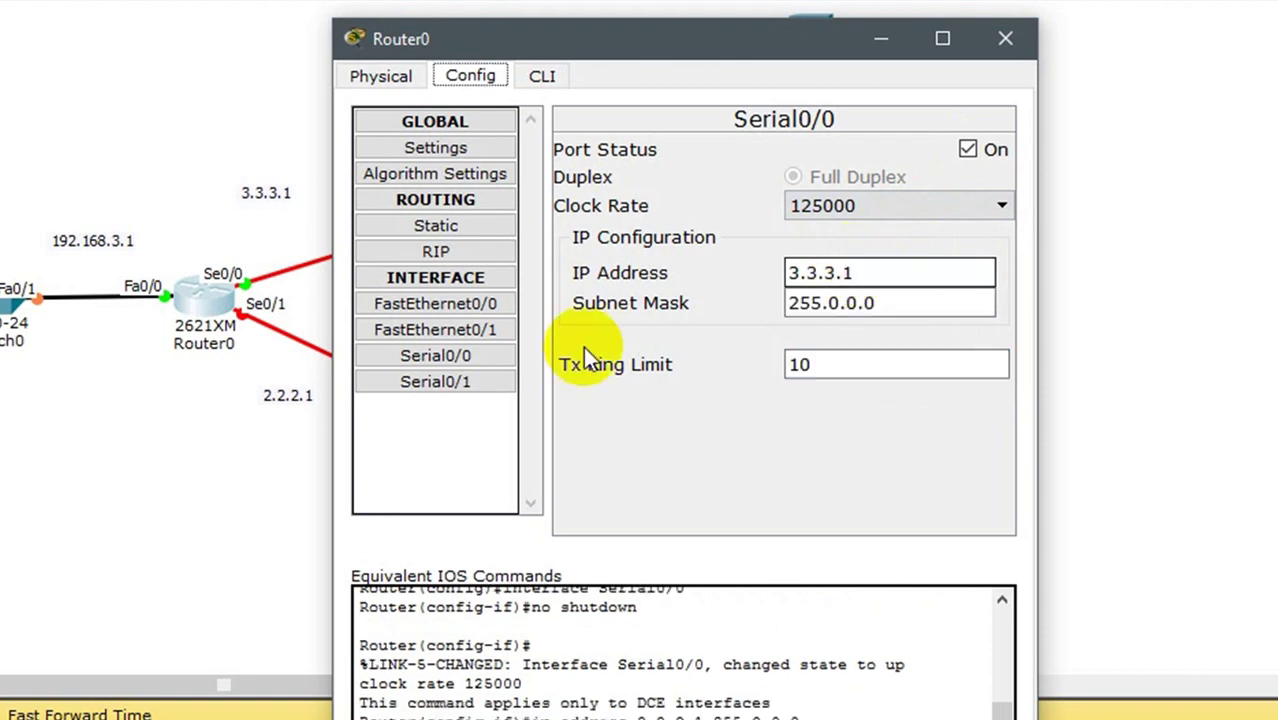
Step: Turn on Router0's Serial0/1 port and choose a clock rate of 125000
click(452, 378)
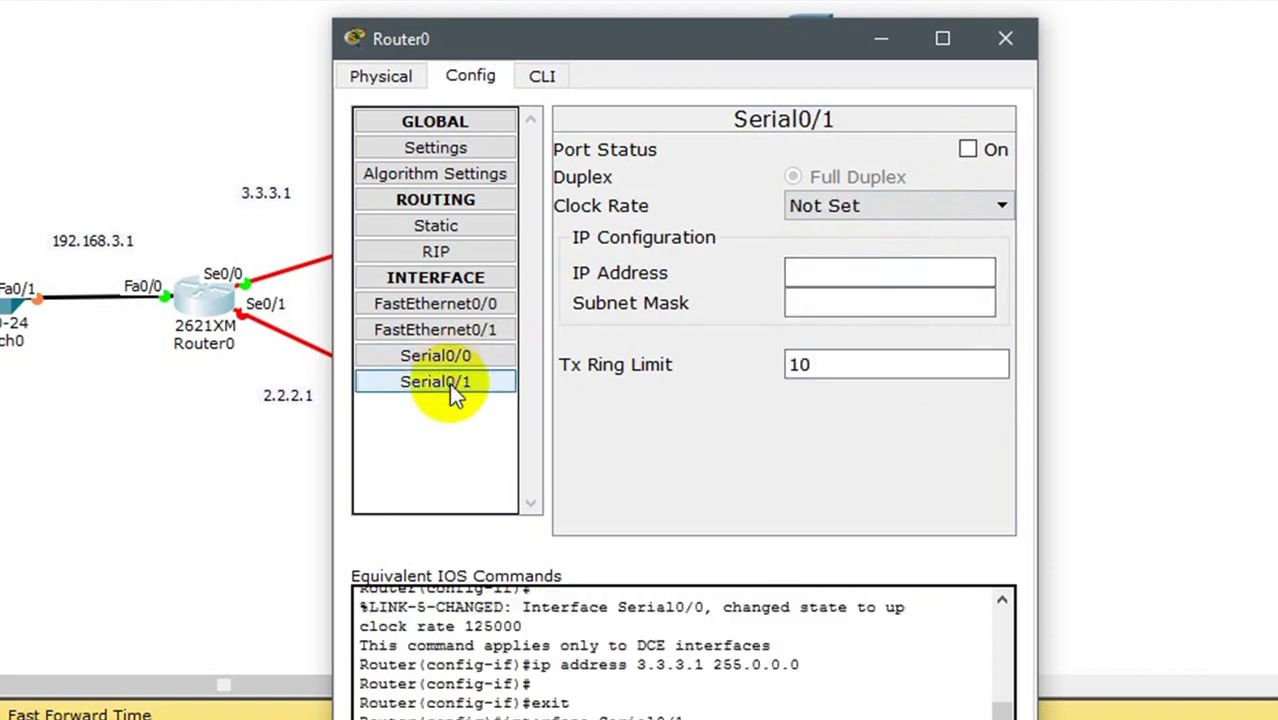
click(968, 149)
click(921, 205)
scroll(880, 290, up, 2)
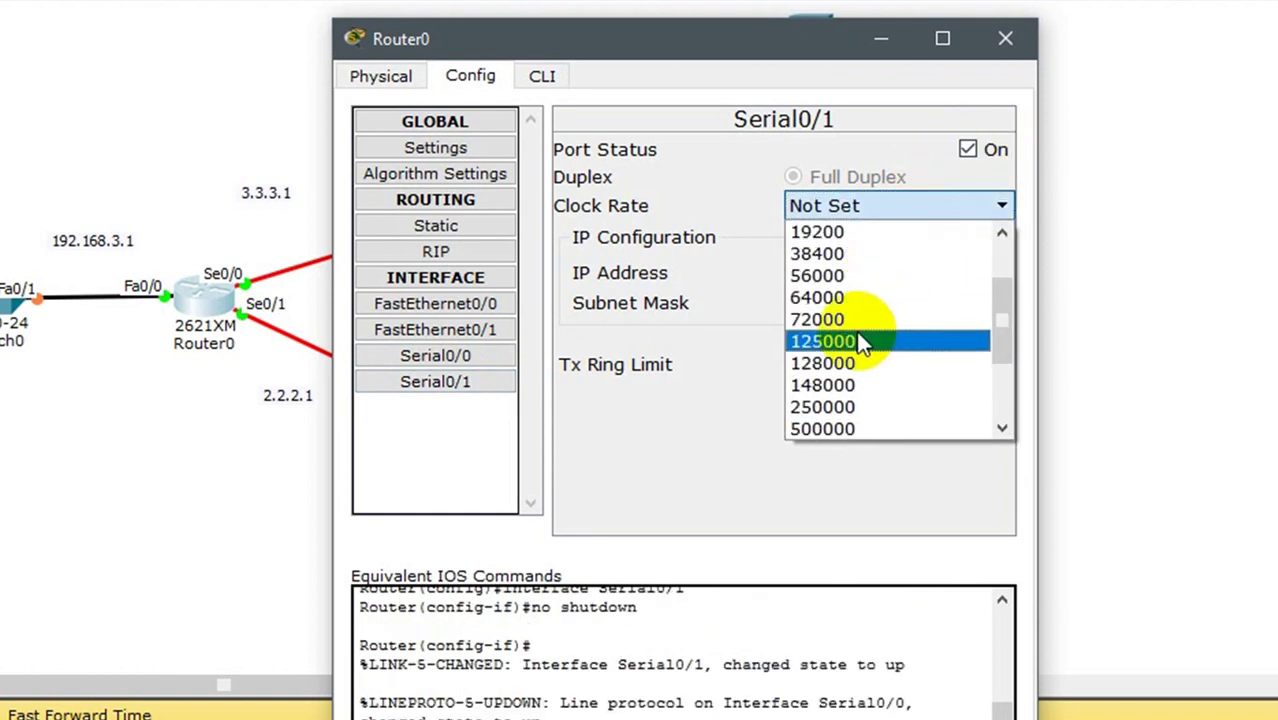
click(870, 341)
Step: Set Router0's Serial0/1 IP address to 2.2.2.1 with subnet mask 255.0.0.0 and close its configuration window
click(842, 272)
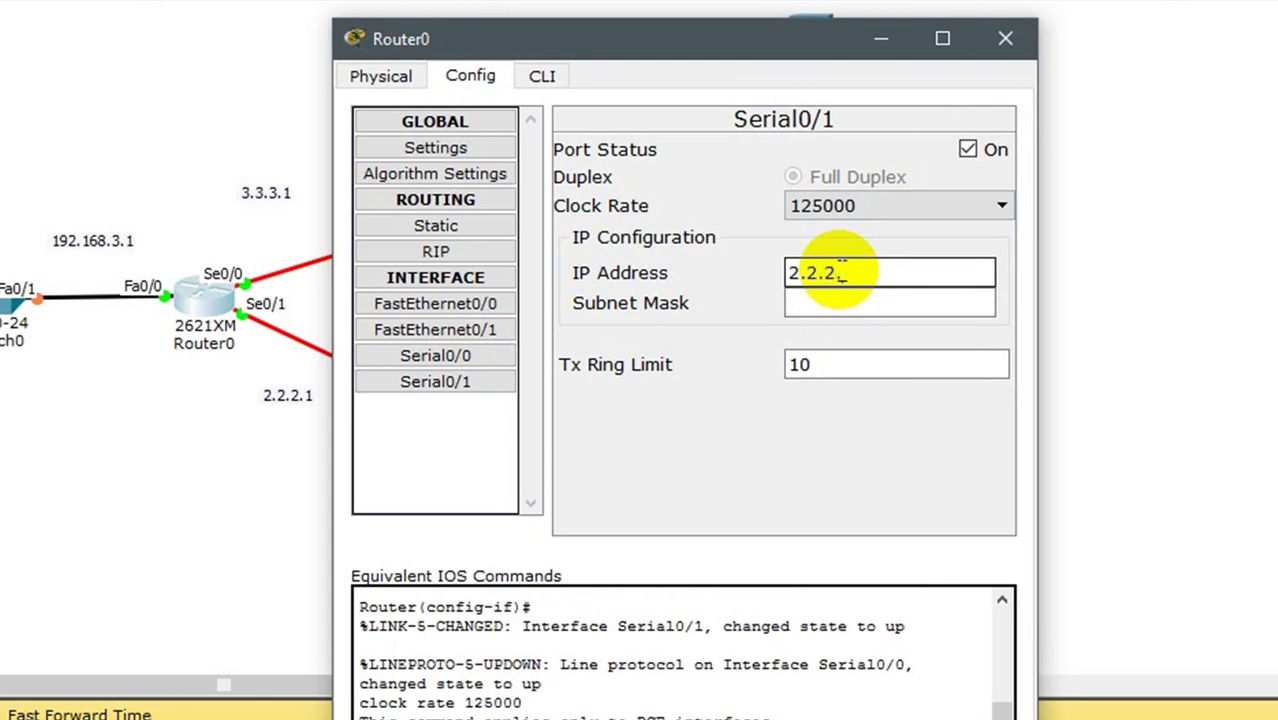
key(Tab)
key(Tab)
key(Tab)
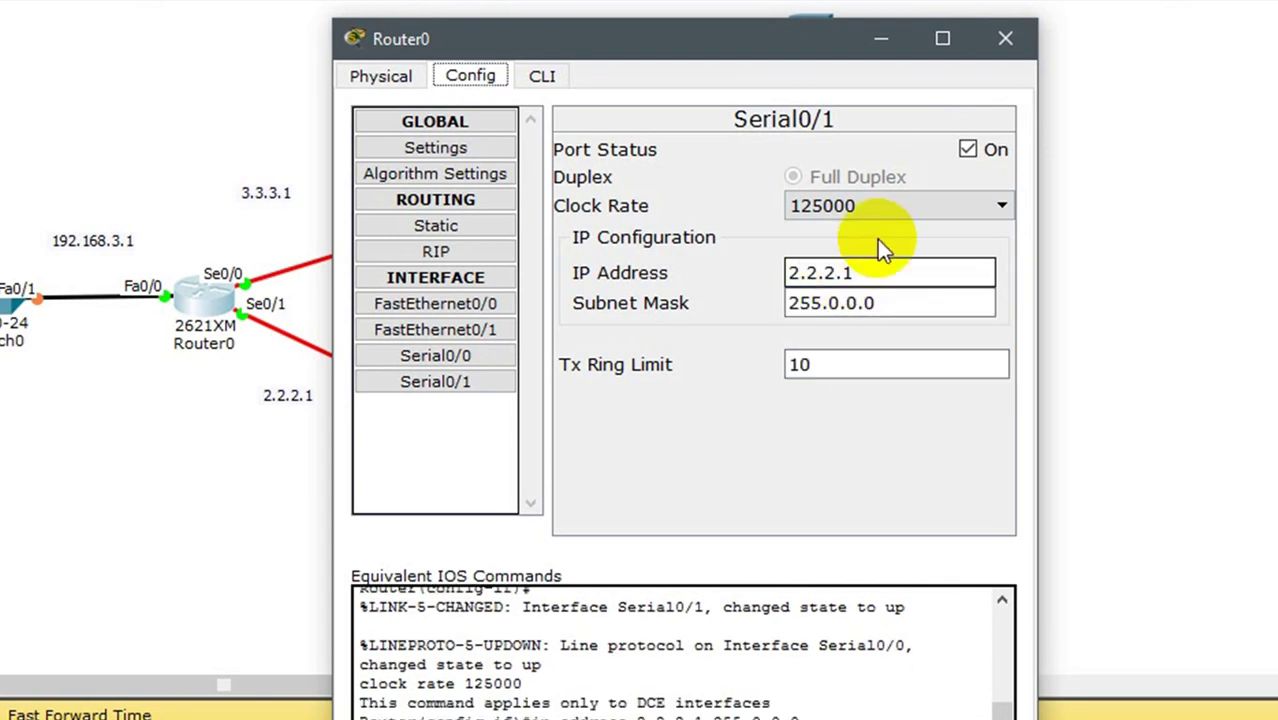
click(1004, 40)
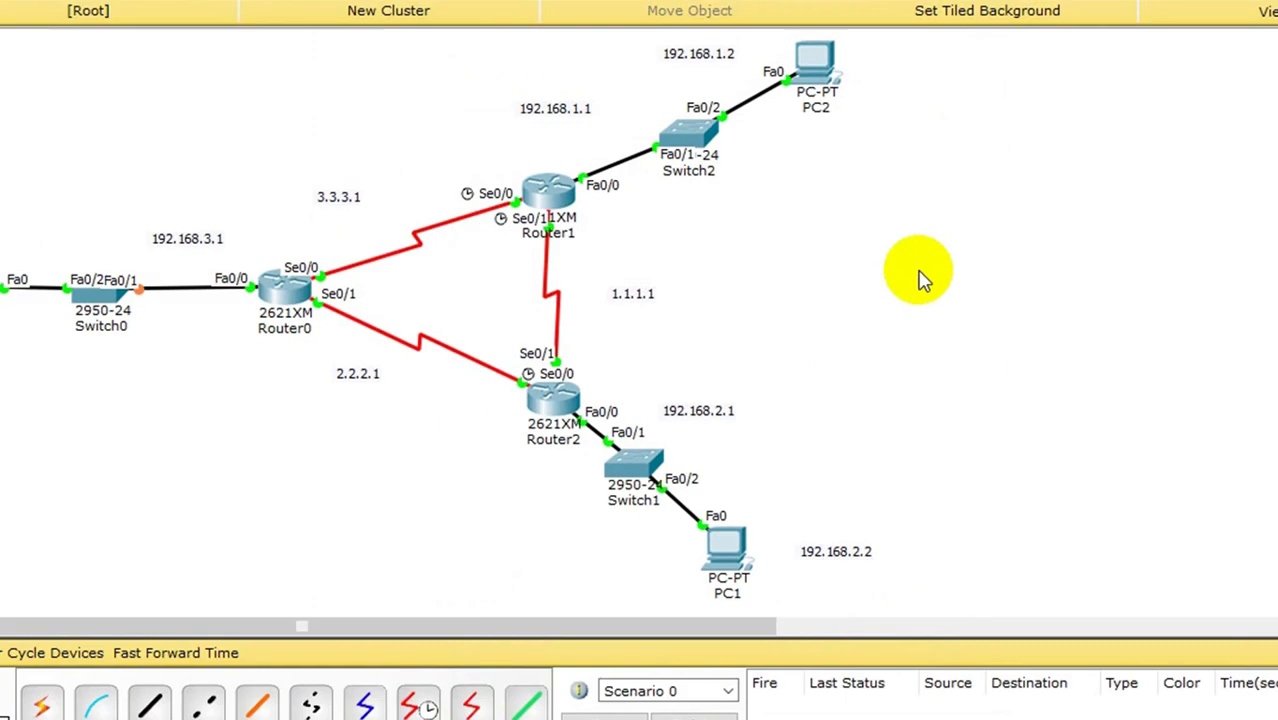
Step: Test connectivity between PC2 and Router1 by sending a simple PDU in each direction
key(p)
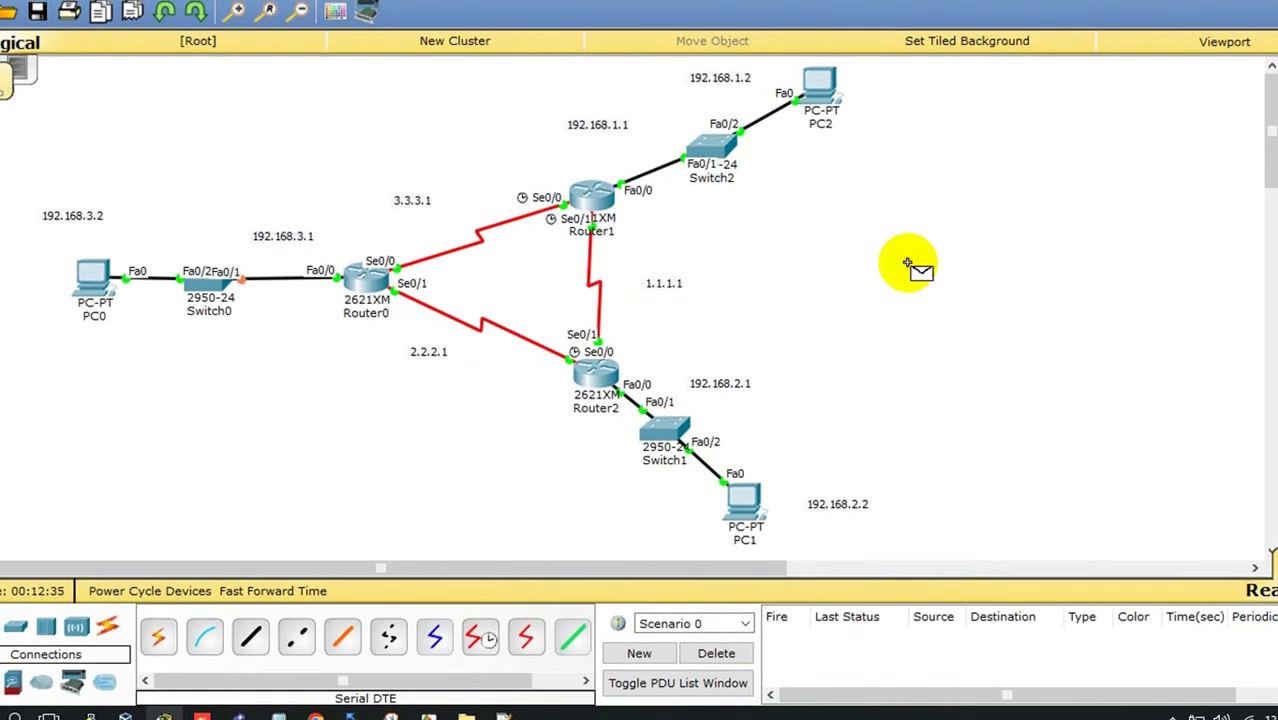
click(800, 100)
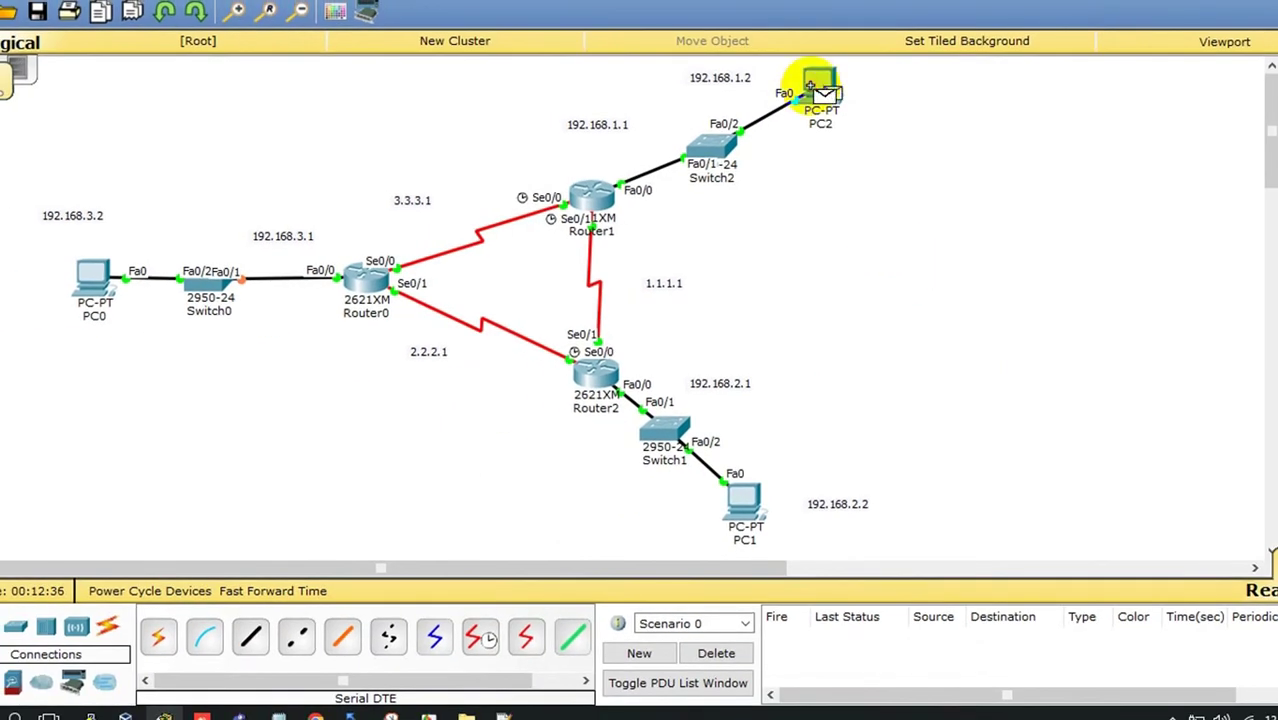
click(595, 195)
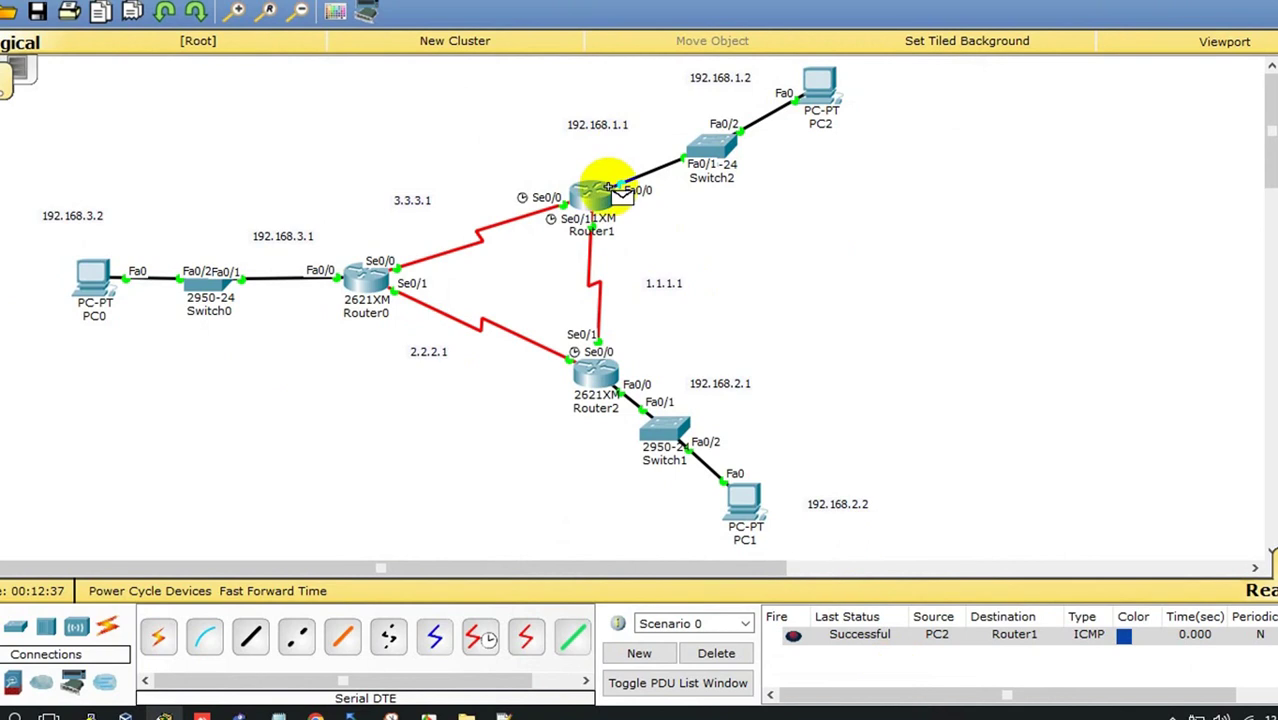
click(598, 200)
click(818, 88)
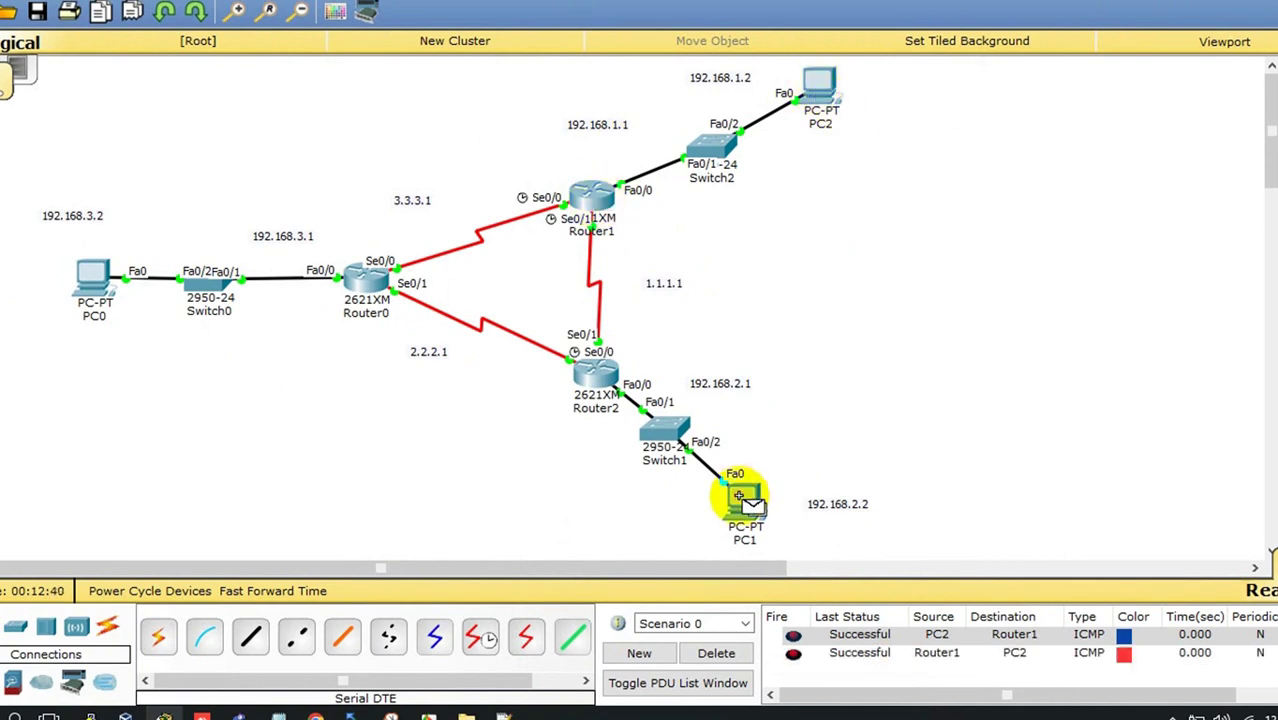
Step: Test connectivity between PC1 and Router2 with a simple PDU in each direction, clearing the PDU list in between
click(612, 372)
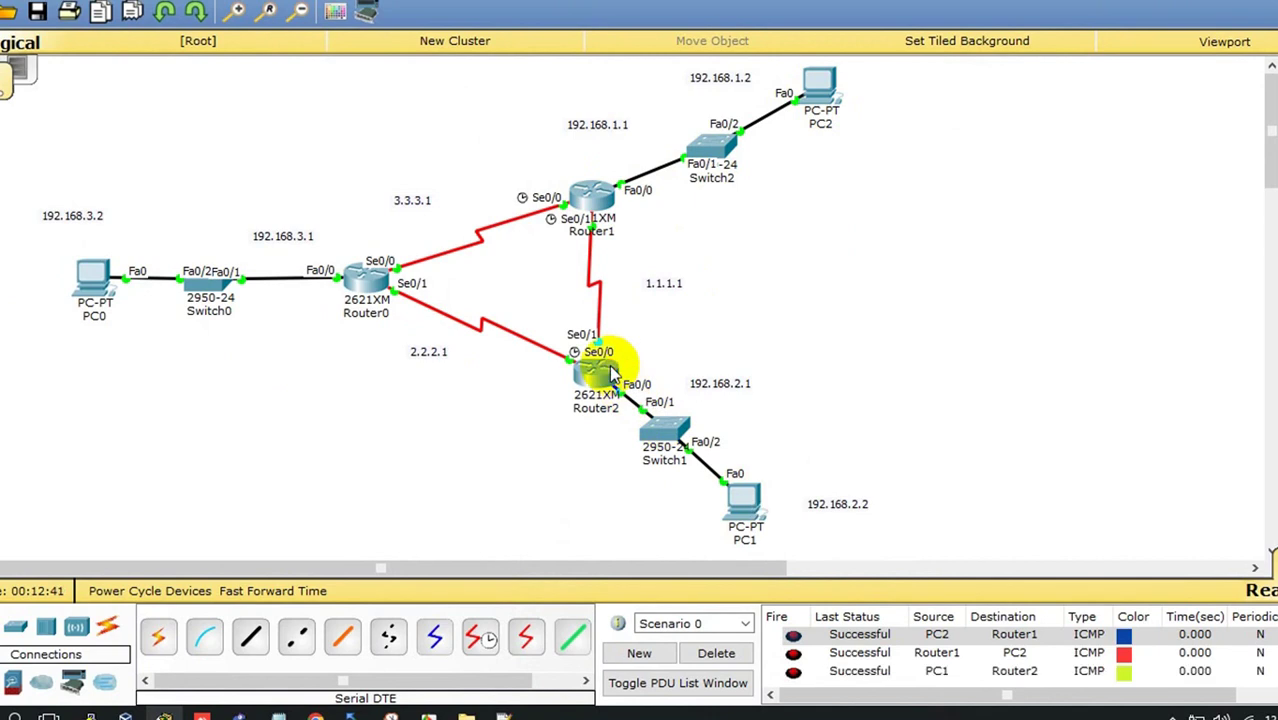
click(716, 653)
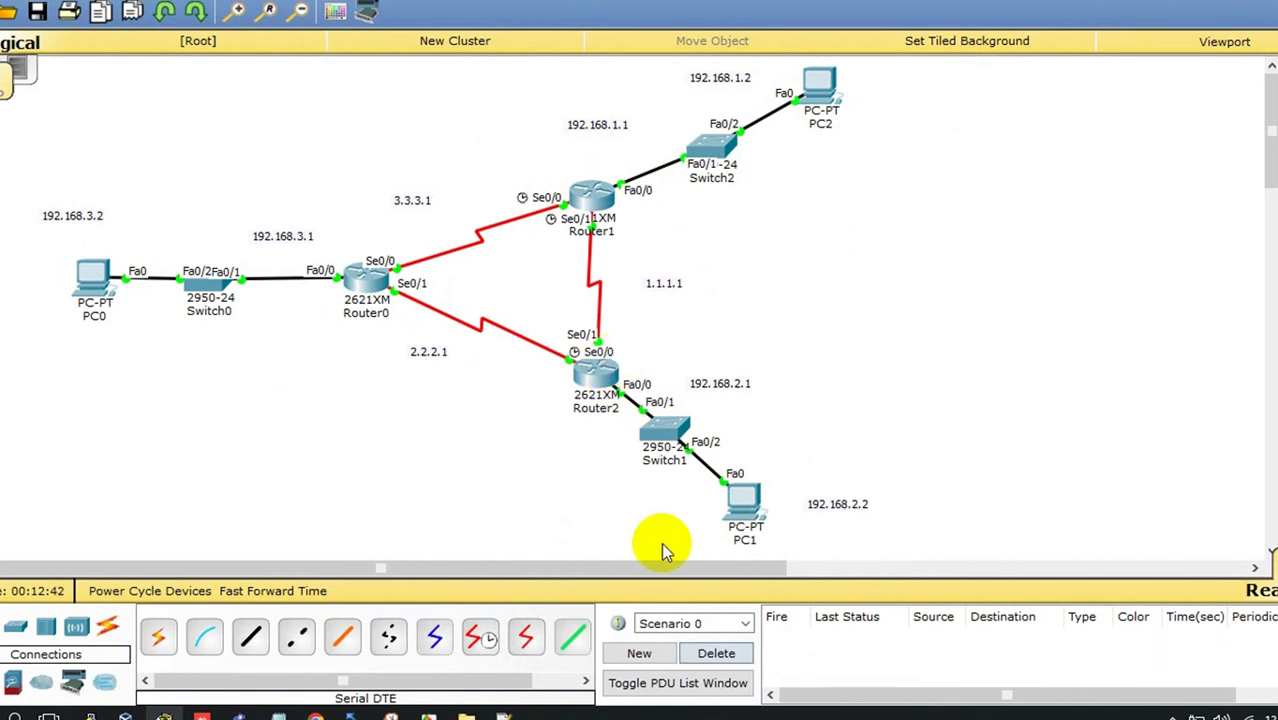
key(p)
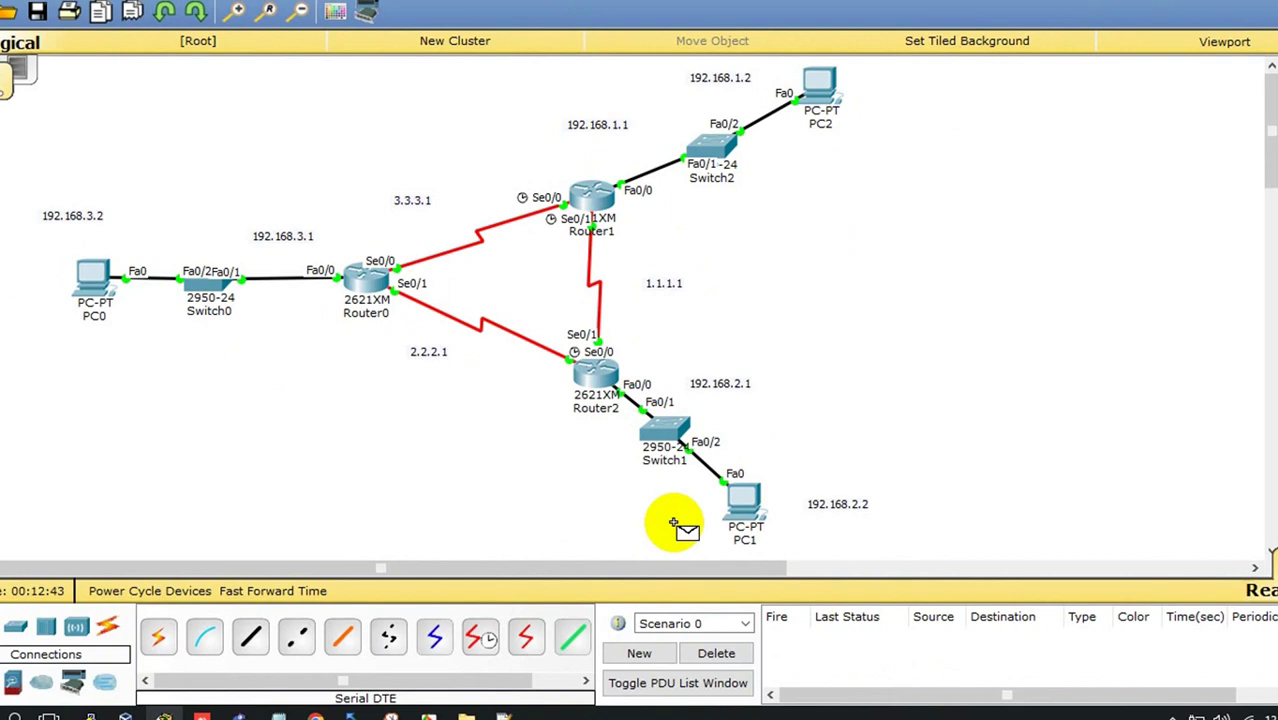
click(592, 377)
click(741, 512)
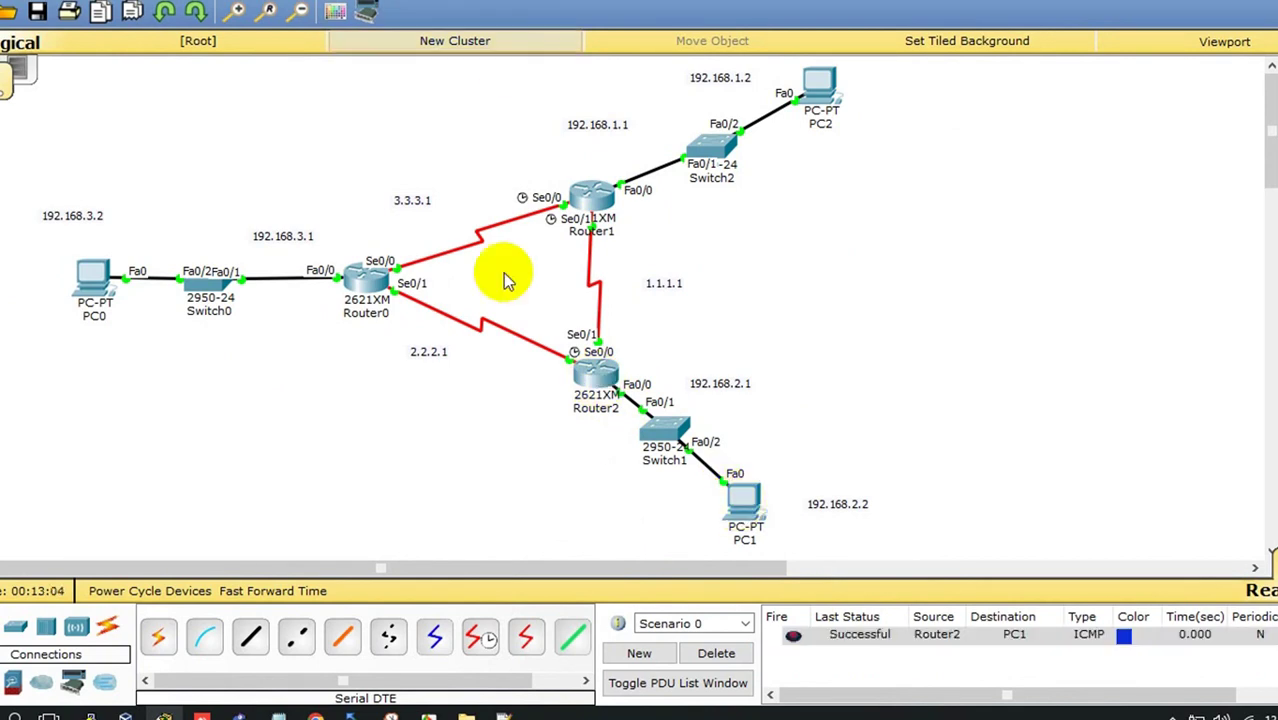
Step: Test connectivity between PC0 and Router0 with a simple PDU in each direction and clear the PDU list
click(88, 272)
click(355, 283)
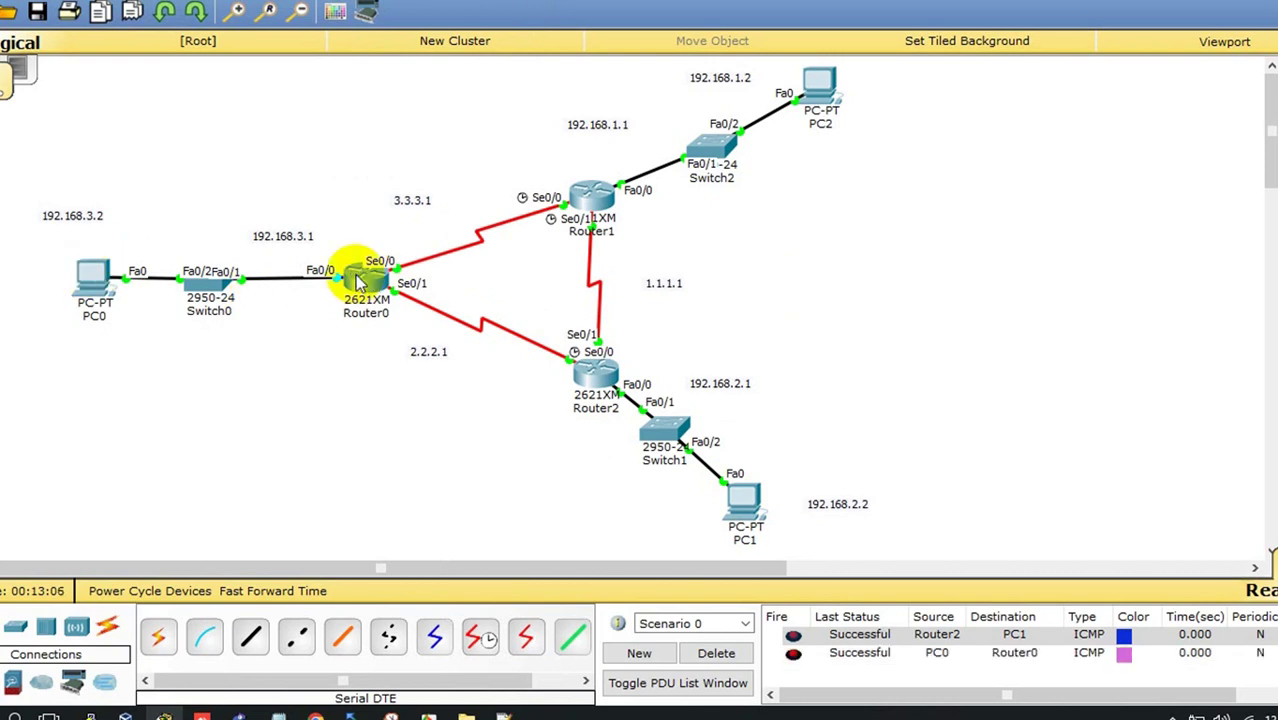
key(p)
click(356, 275)
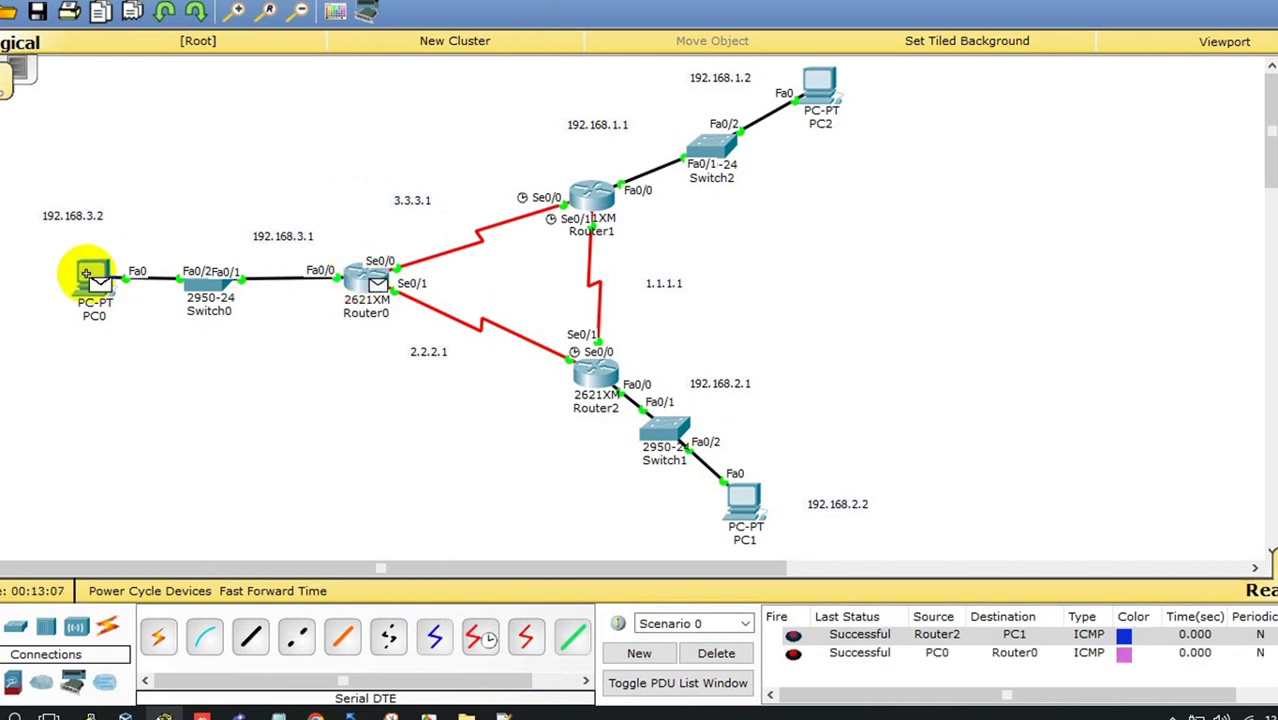
click(87, 275)
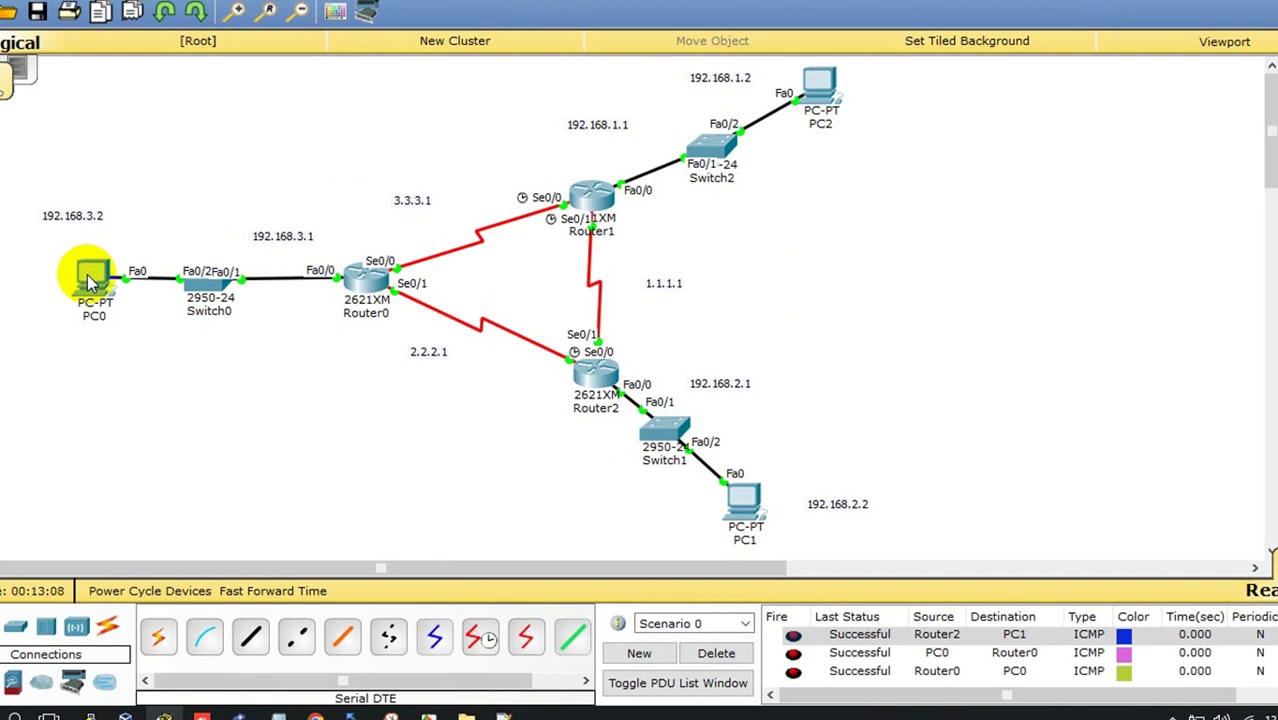
key(Delete)
Step: Test the serial link between Router0 and Router1 by sending a simple PDU in each direction
key(p)
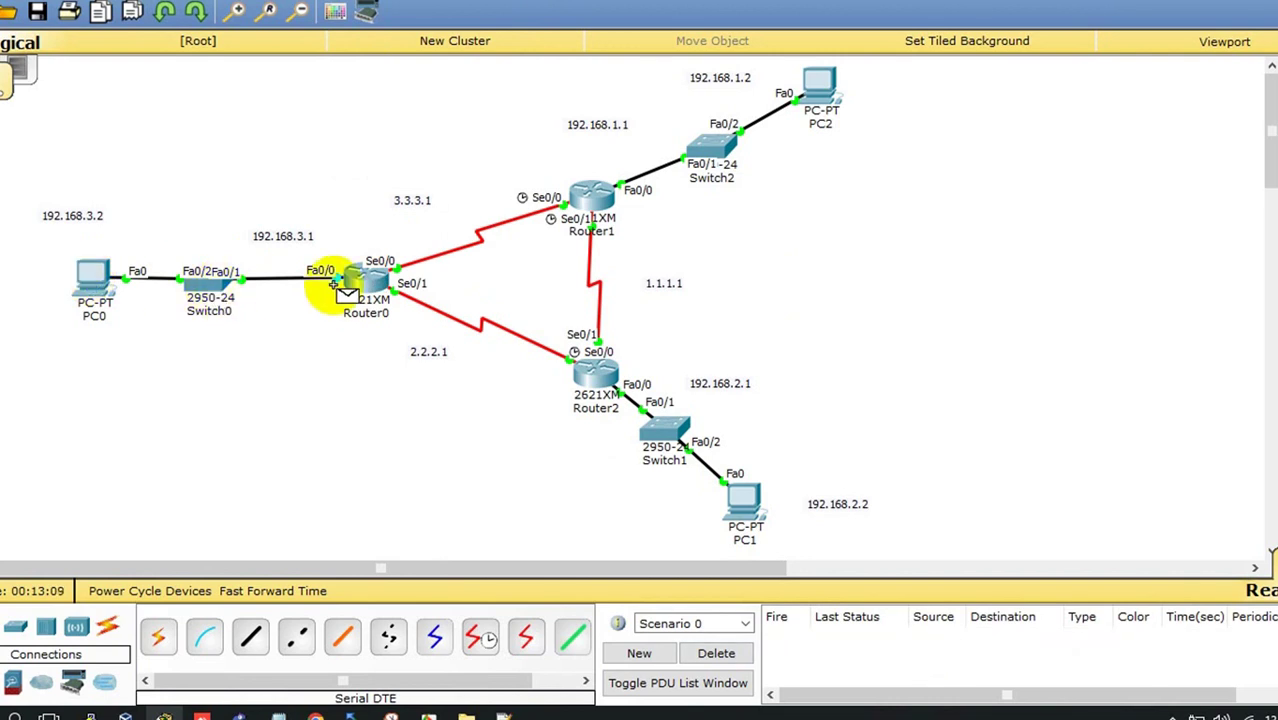
click(340, 283)
click(604, 205)
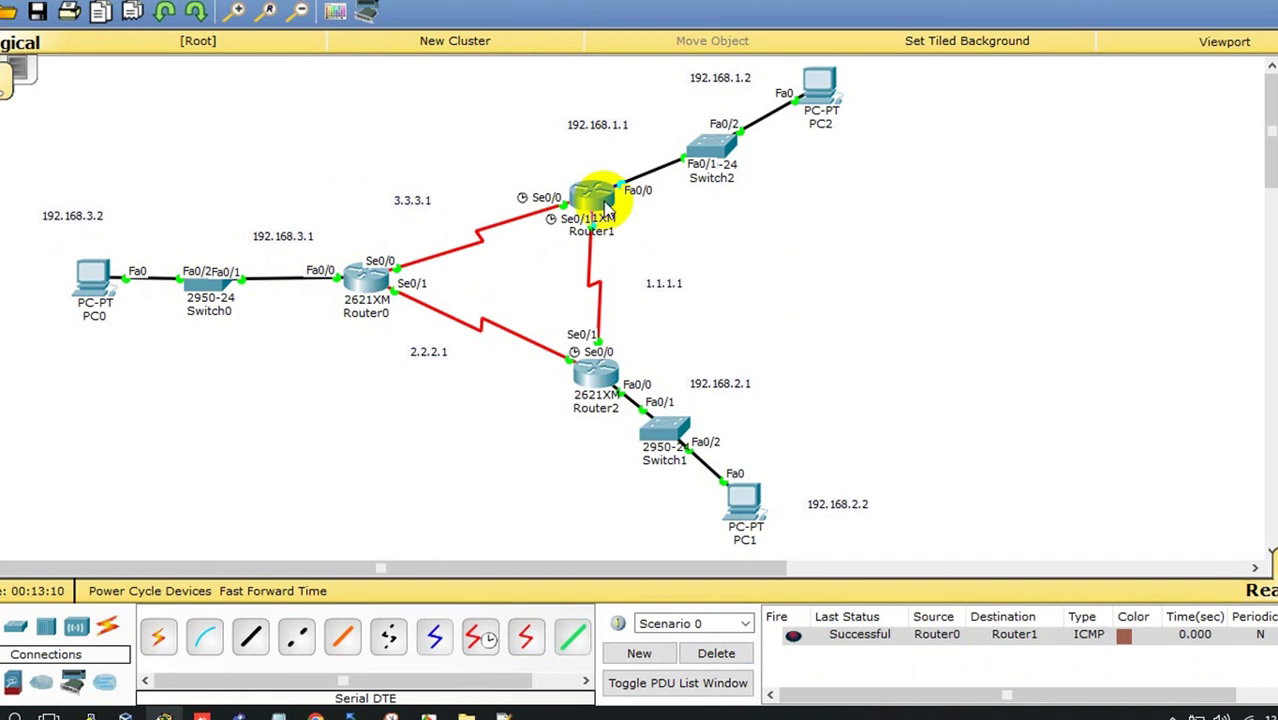
click(347, 280)
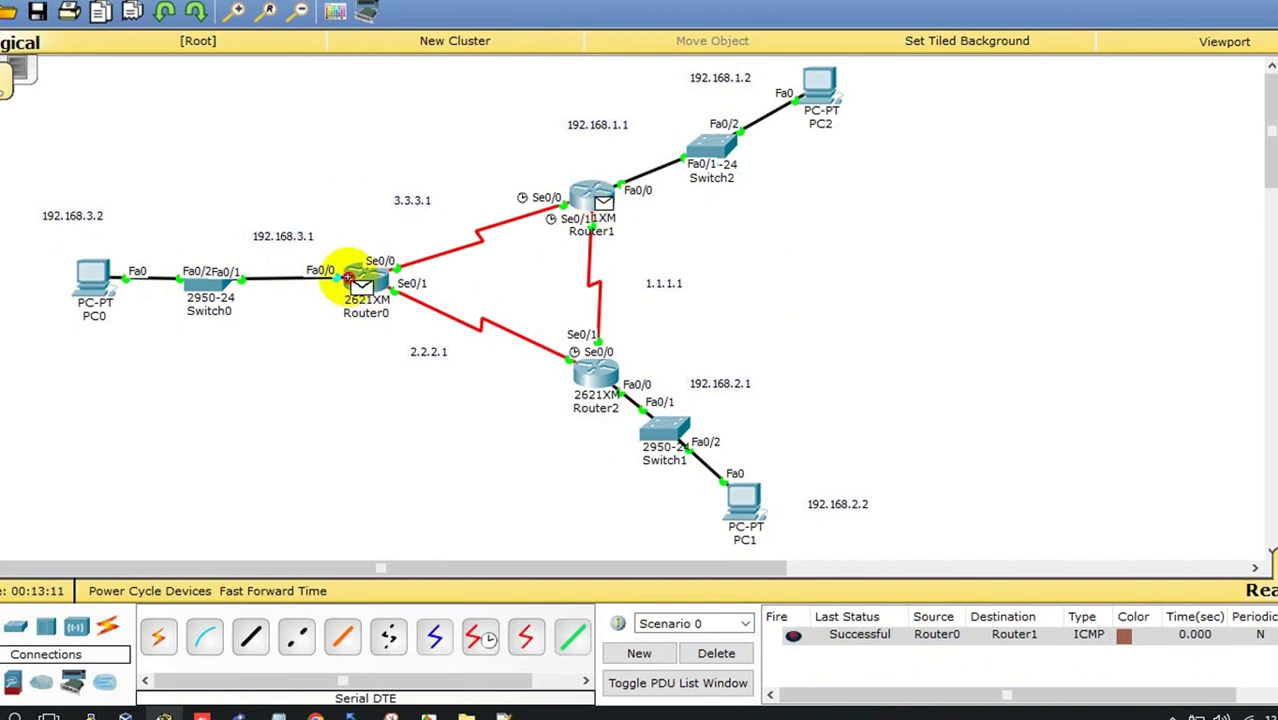
Step: Test the serial link between Router0 and Router2 with a simple PDU in each direction, clearing the PDU list in between
click(608, 388)
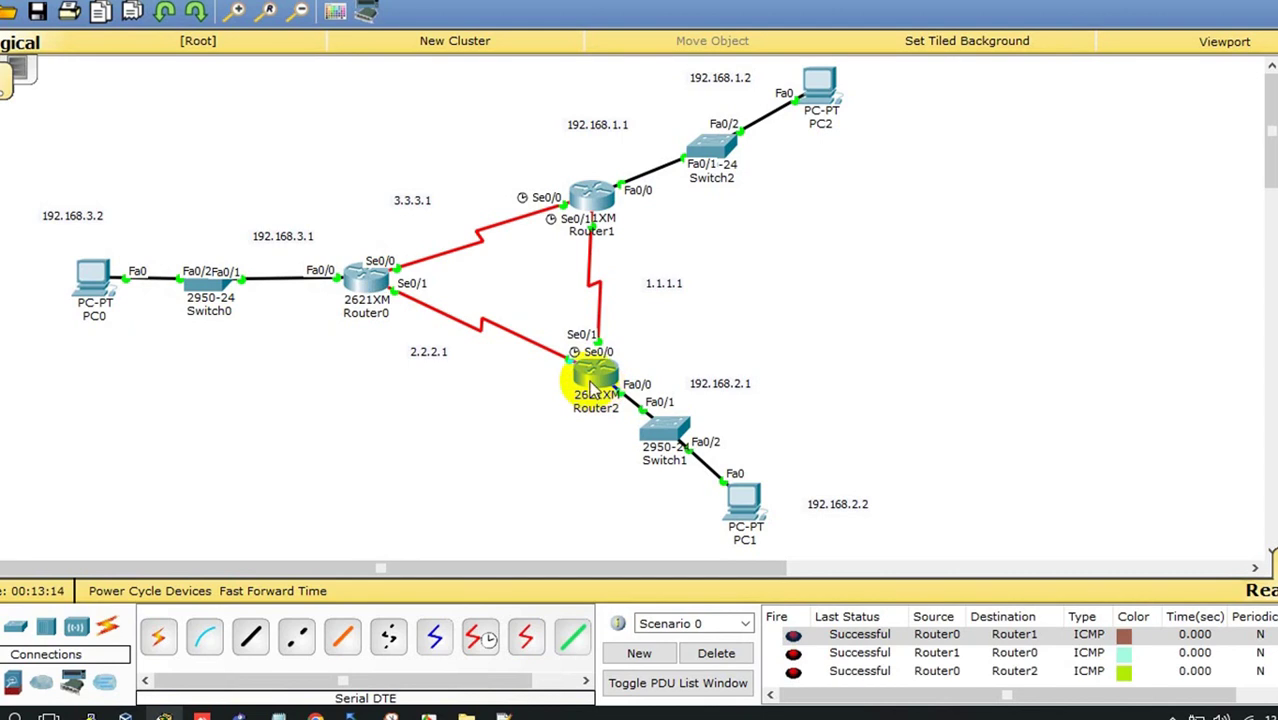
click(589, 384)
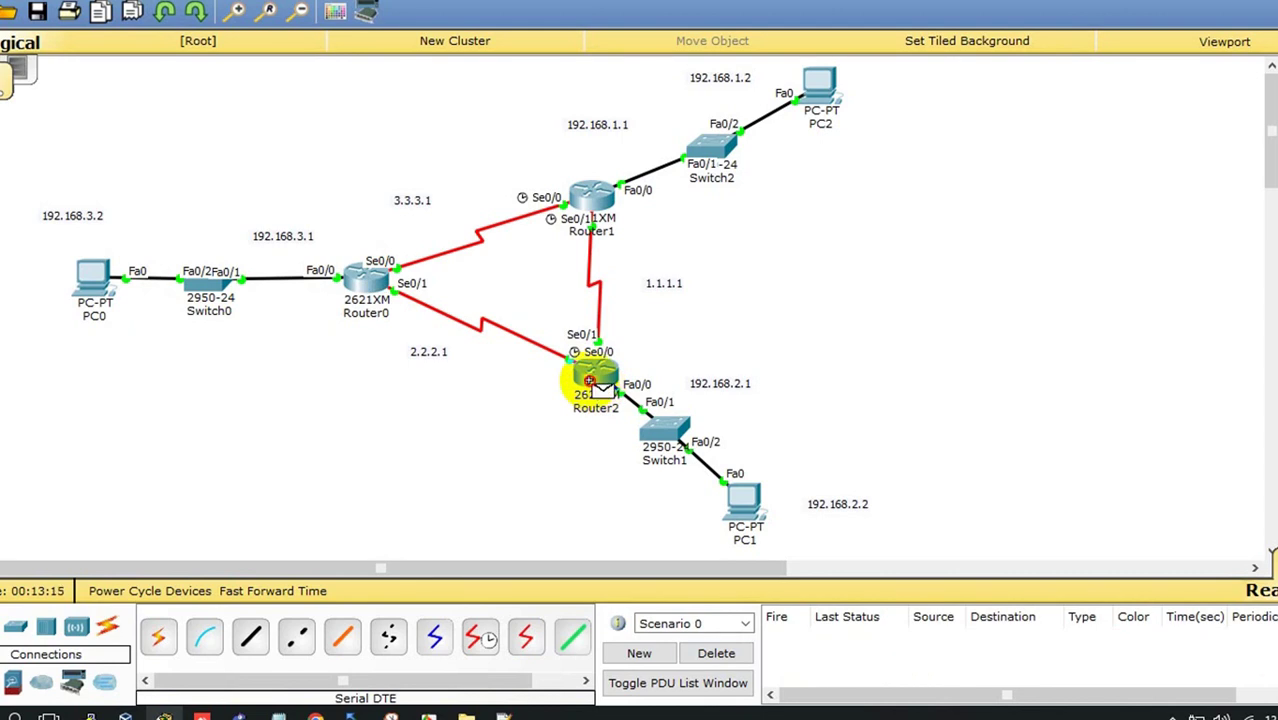
click(368, 278)
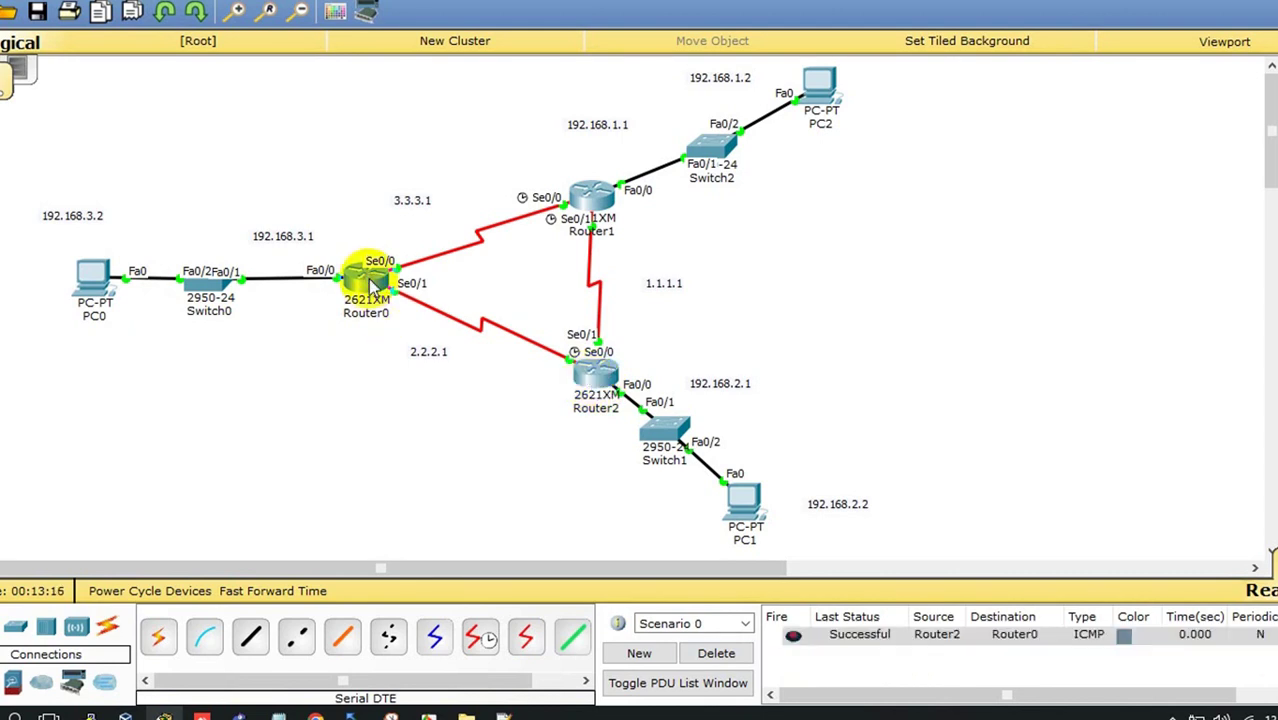
Step: Test the serial link between Router1 and Router2 with a simple PDU in each direction and clear the PDU list
click(590, 200)
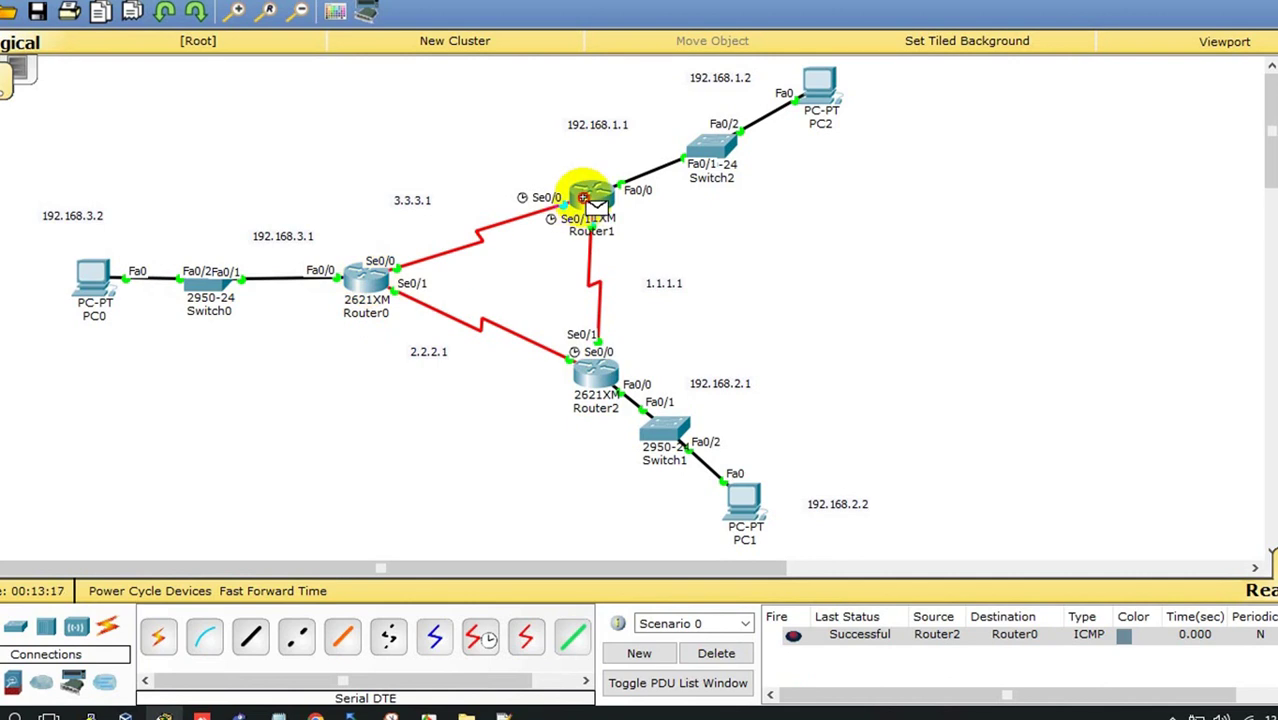
click(580, 385)
click(580, 386)
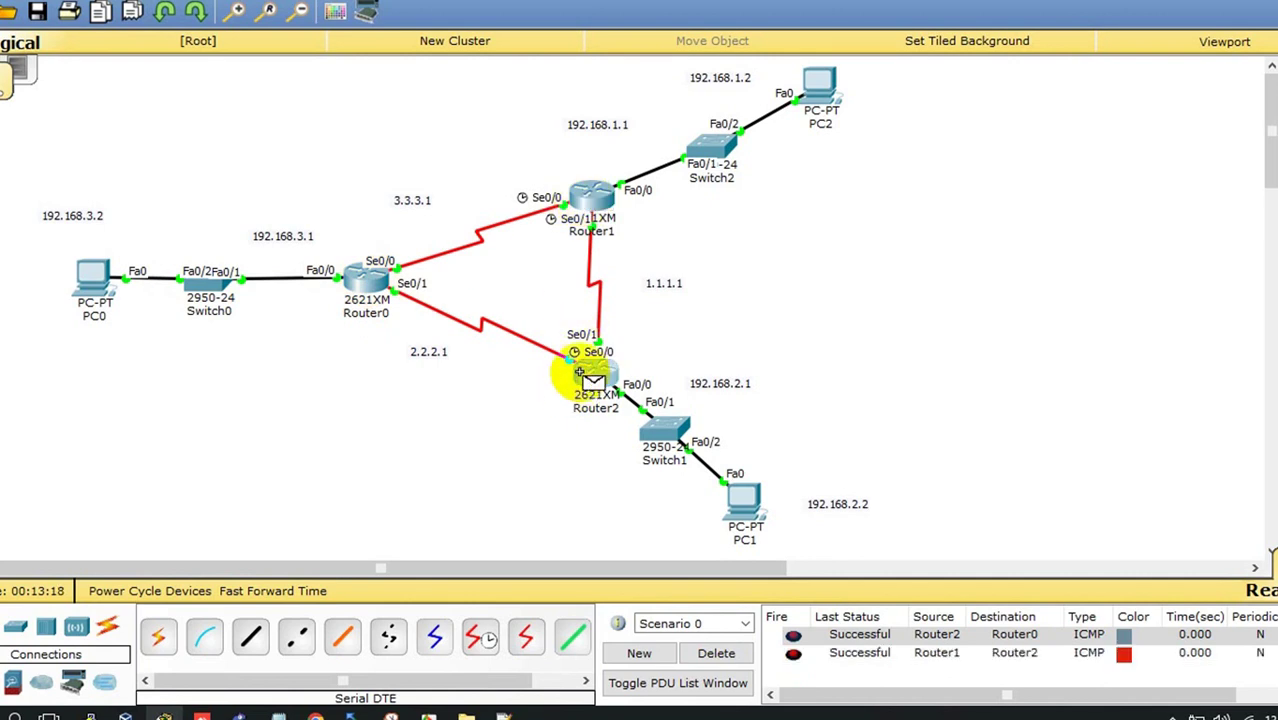
click(580, 197)
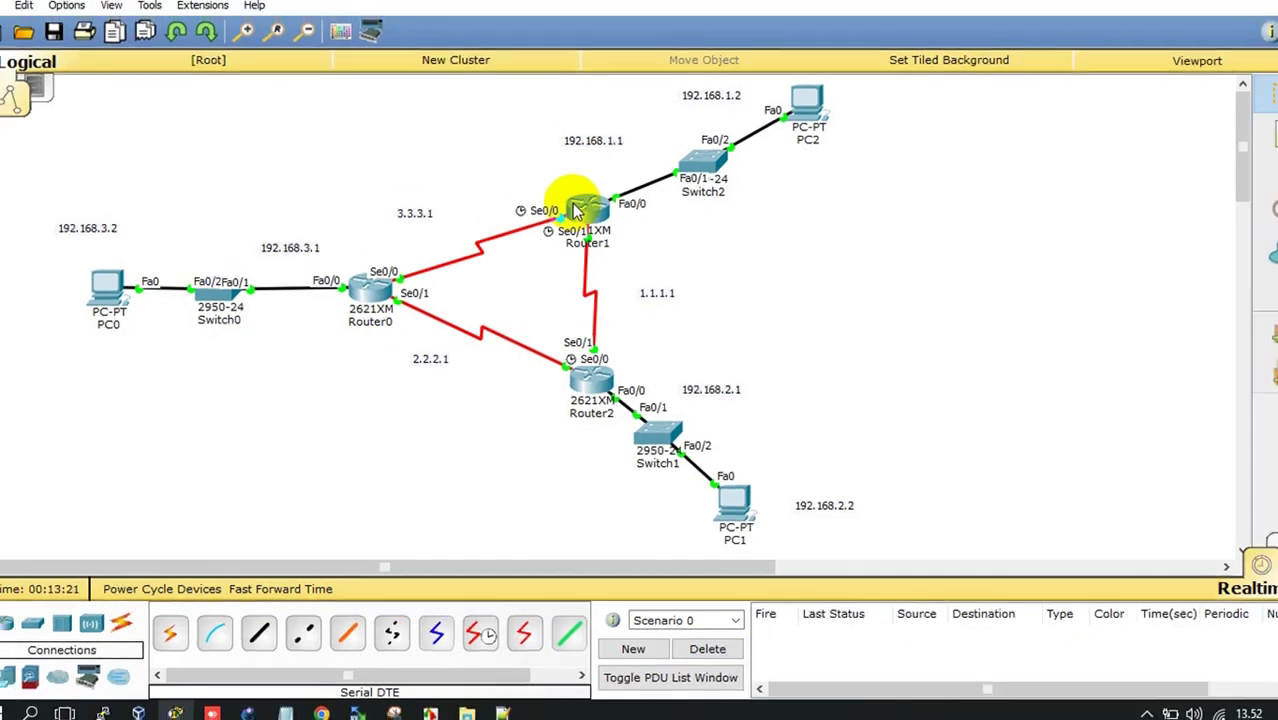
Step: Open Router2's command line at its latest prompt, narrowing and moving the window aside to uncover the router topology
click(590, 386)
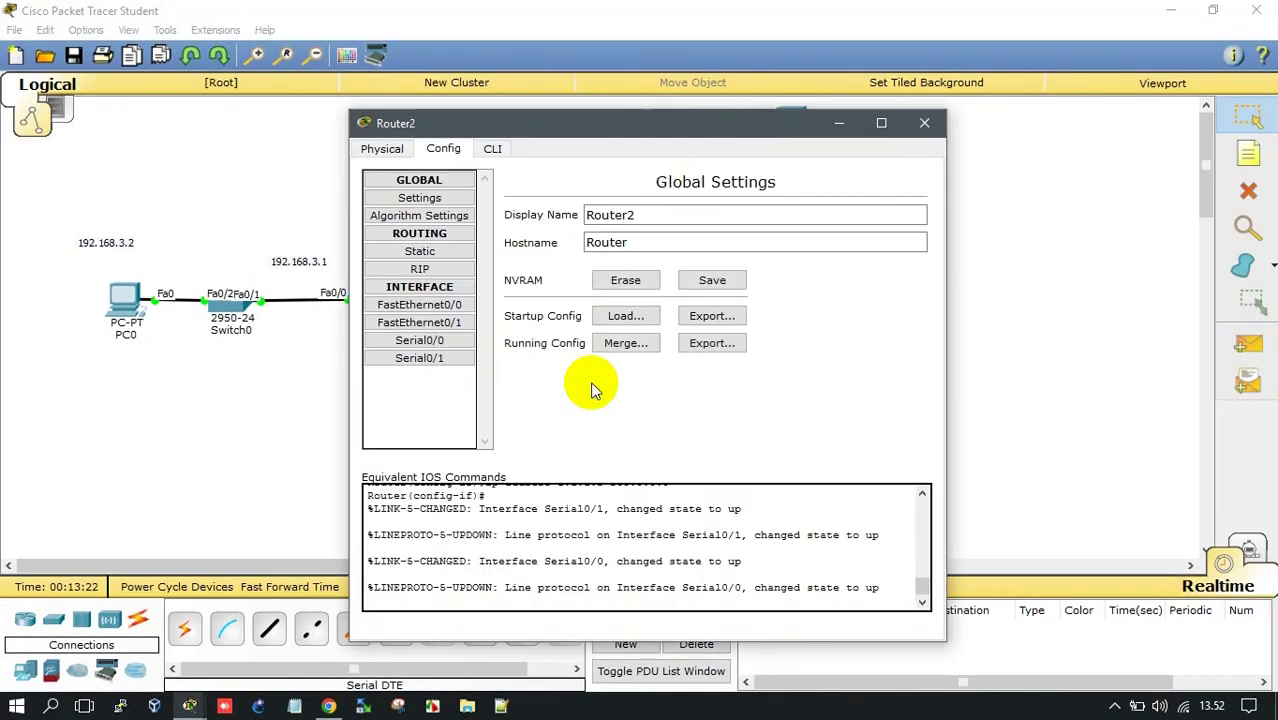
click(492, 148)
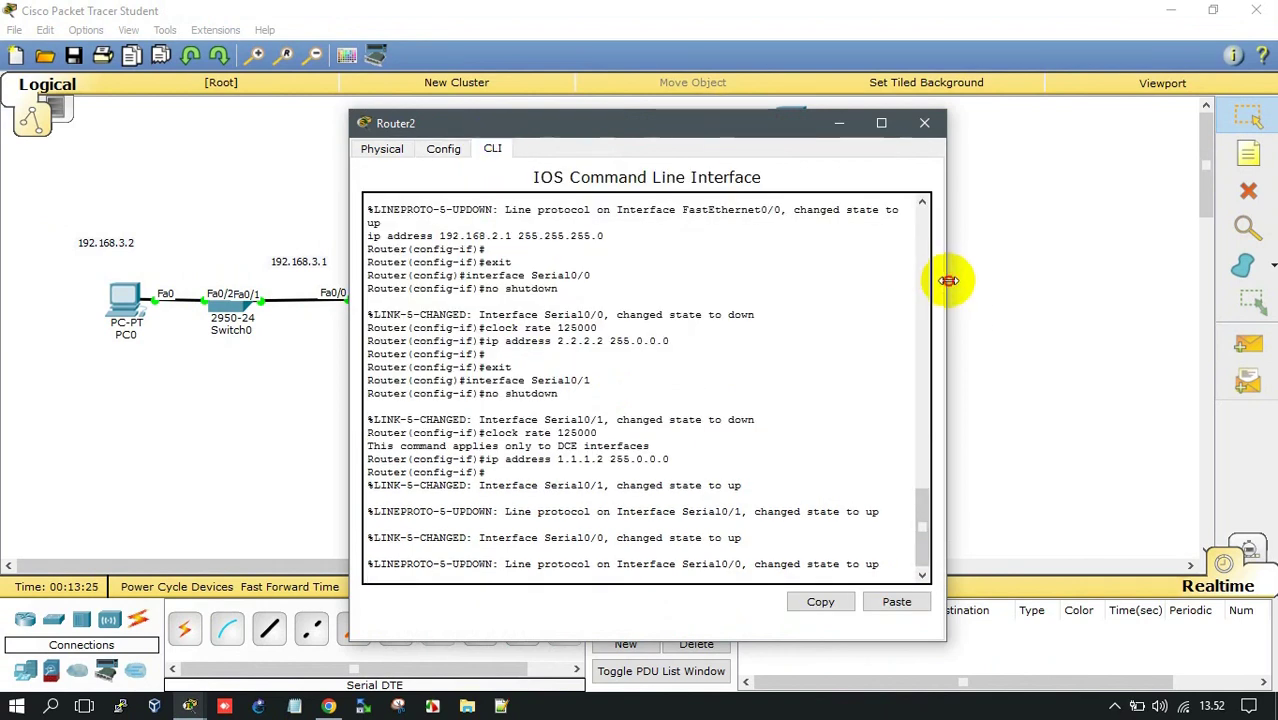
drag(944, 276, 818, 275)
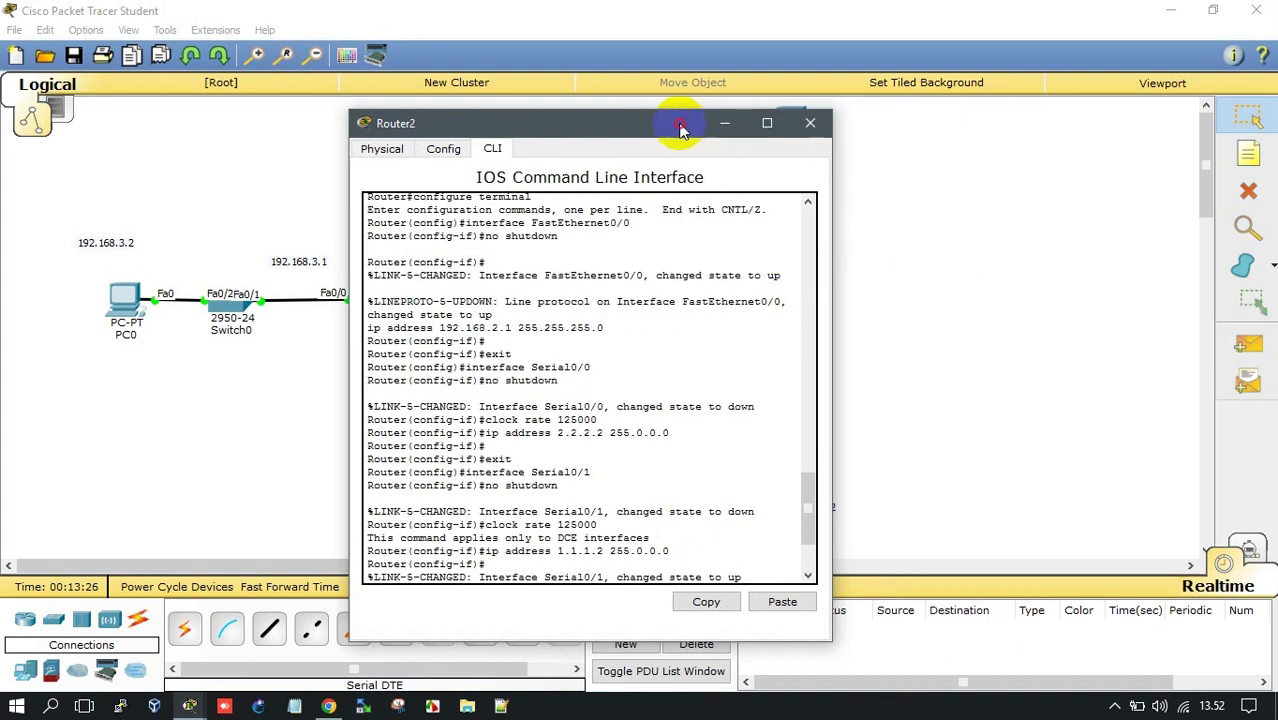
drag(670, 123, 1061, 114)
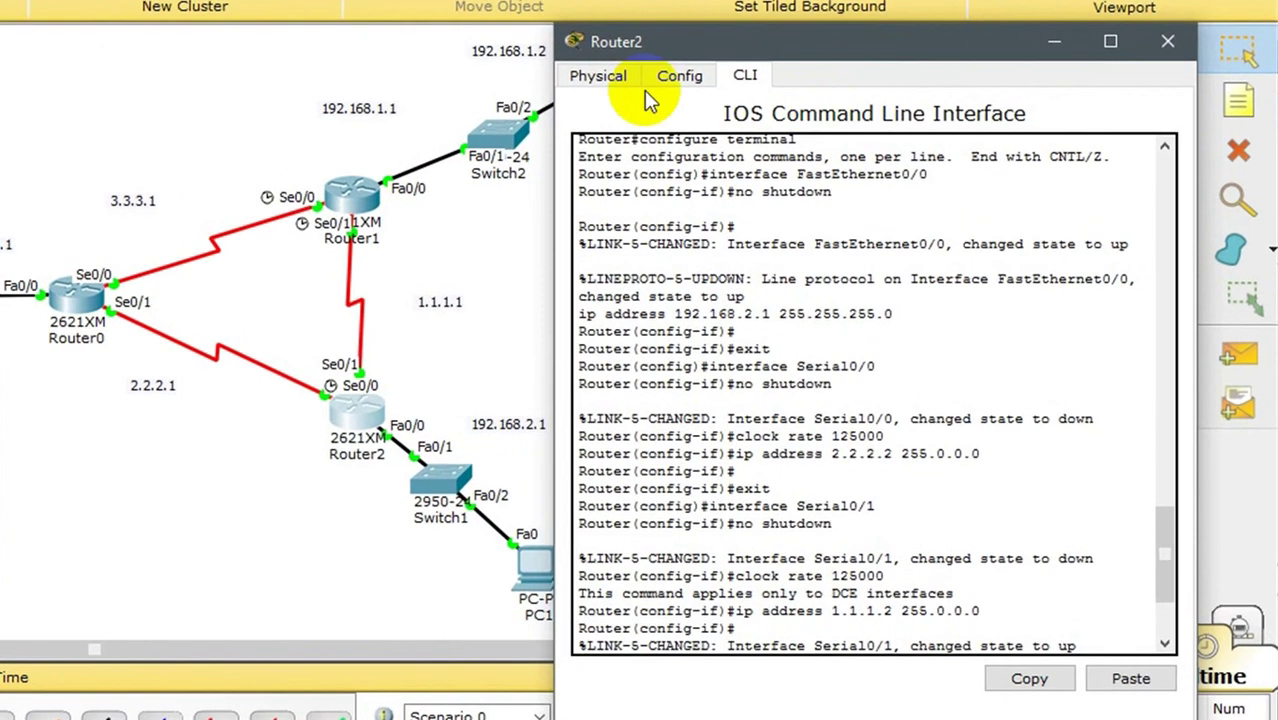
click(677, 77)
click(742, 76)
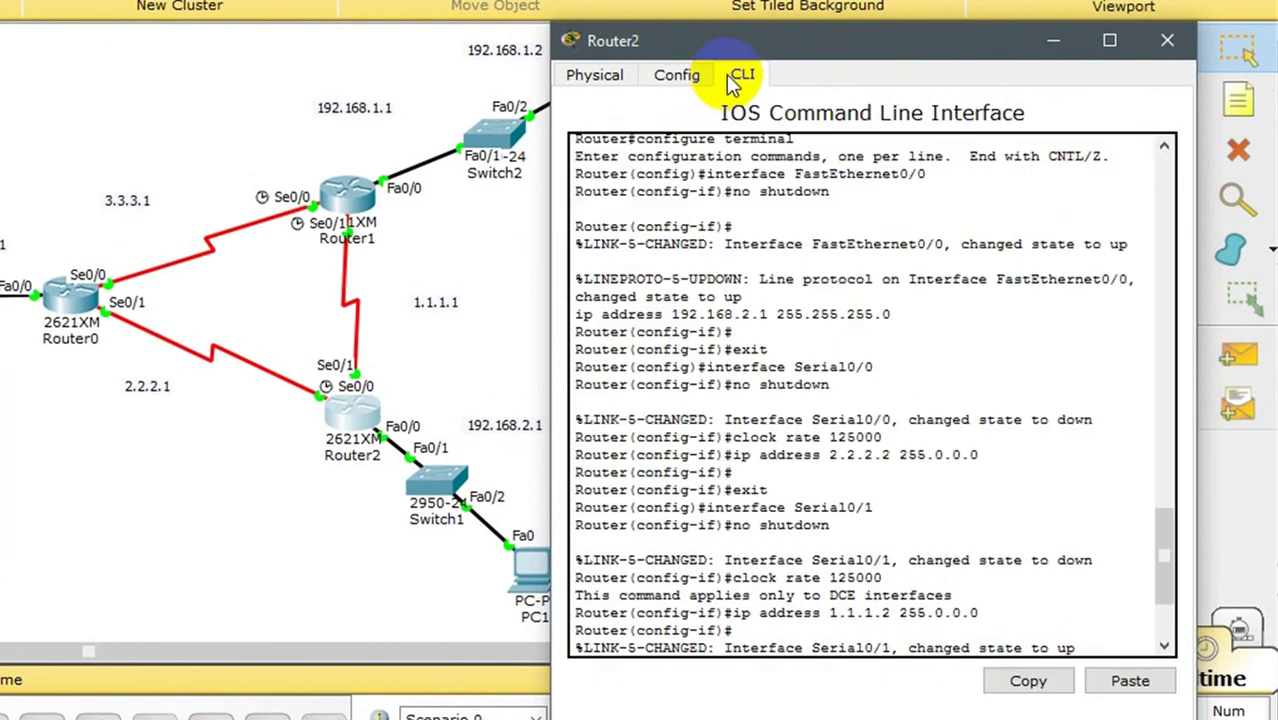
scroll(757, 270, down, 3)
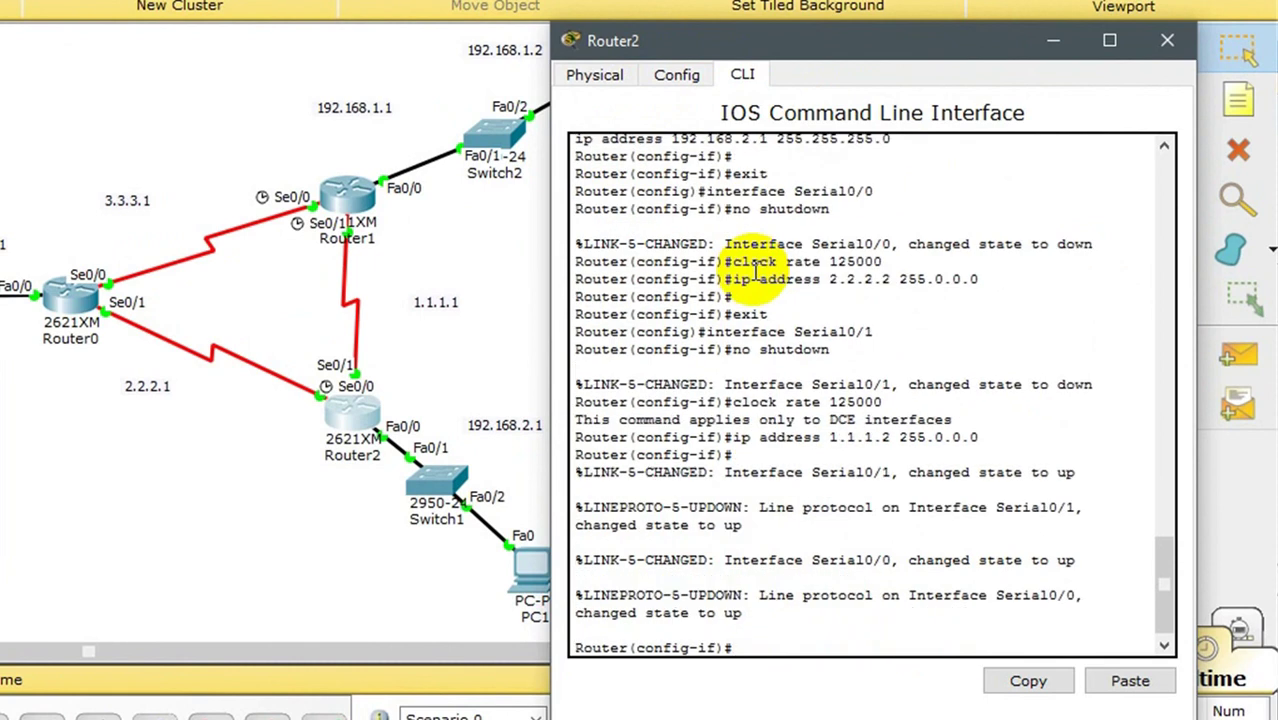
Step: Leave Router2's interface configuration mode and start OSPF process 1 with the command router ospf 1
text(ex)
key(Return)
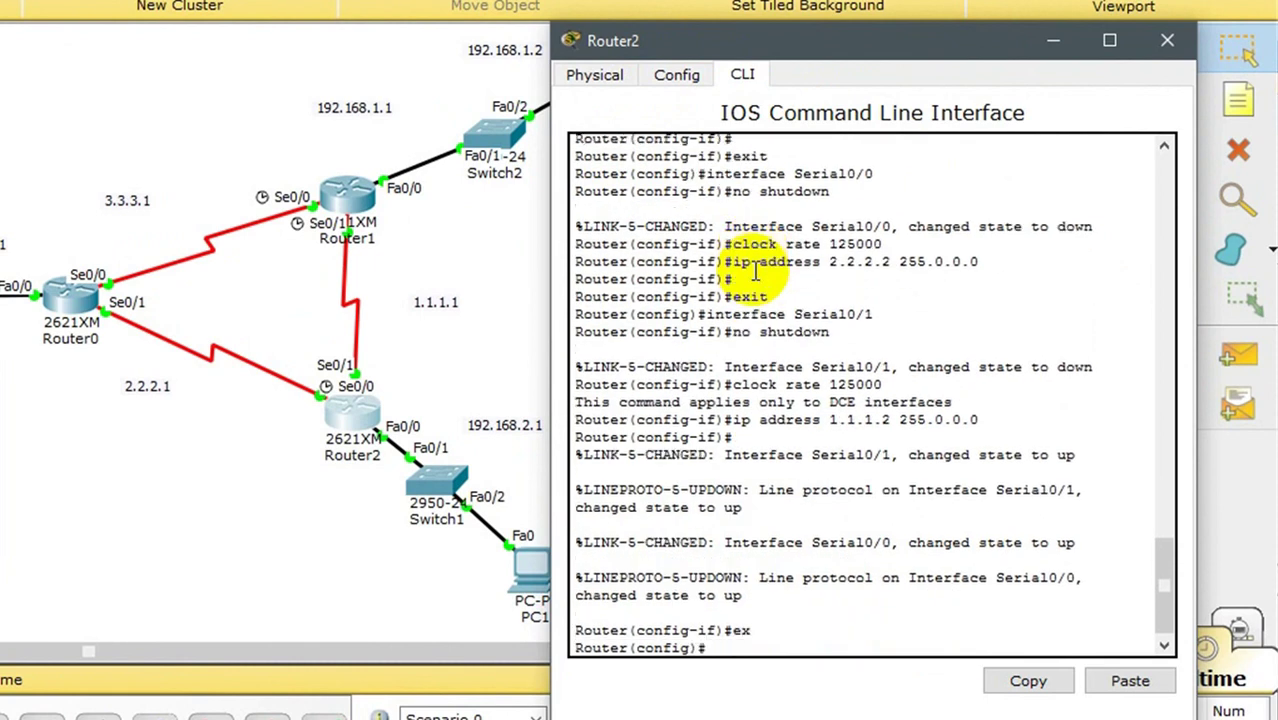
text(router)
key(Tab)
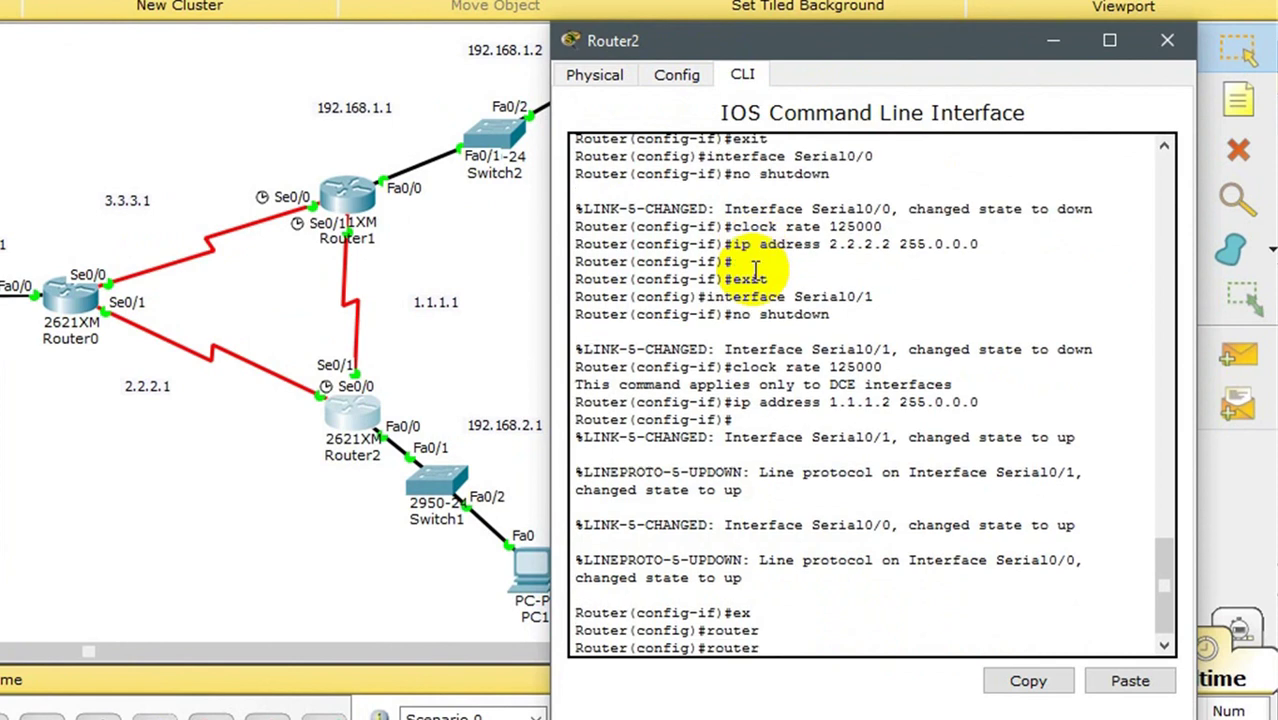
text(os)
key(Tab)
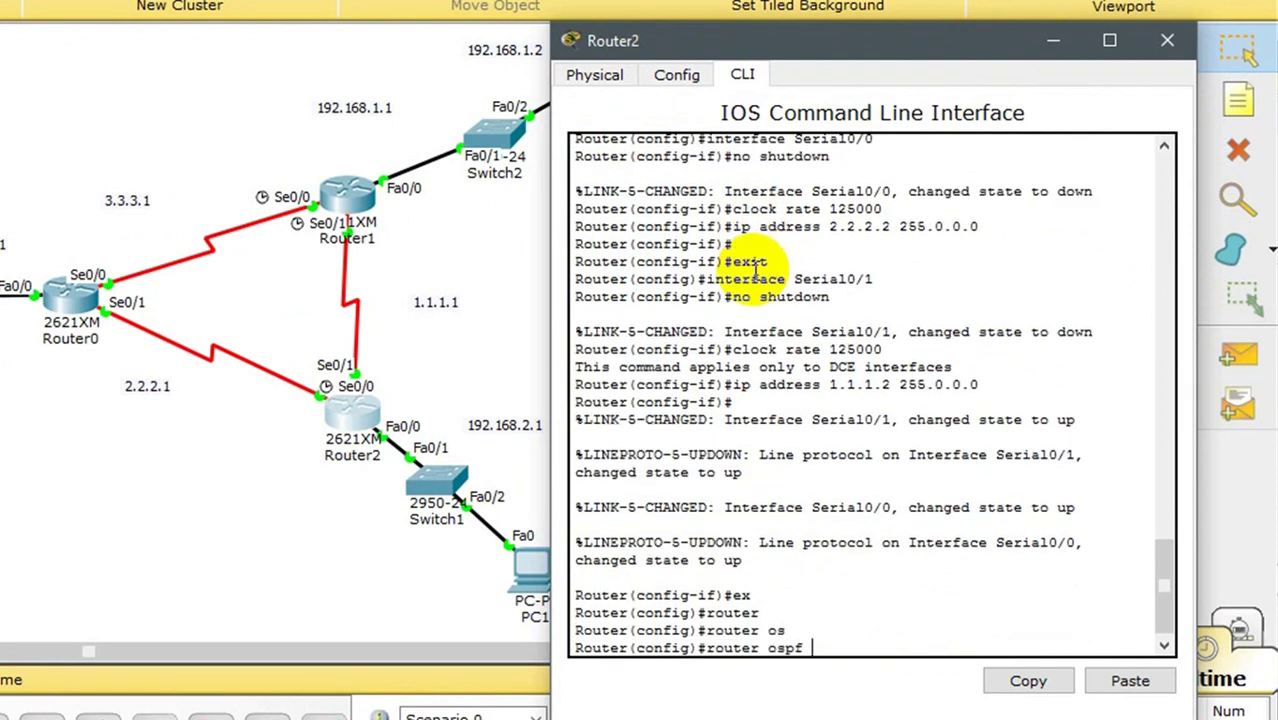
key(Return)
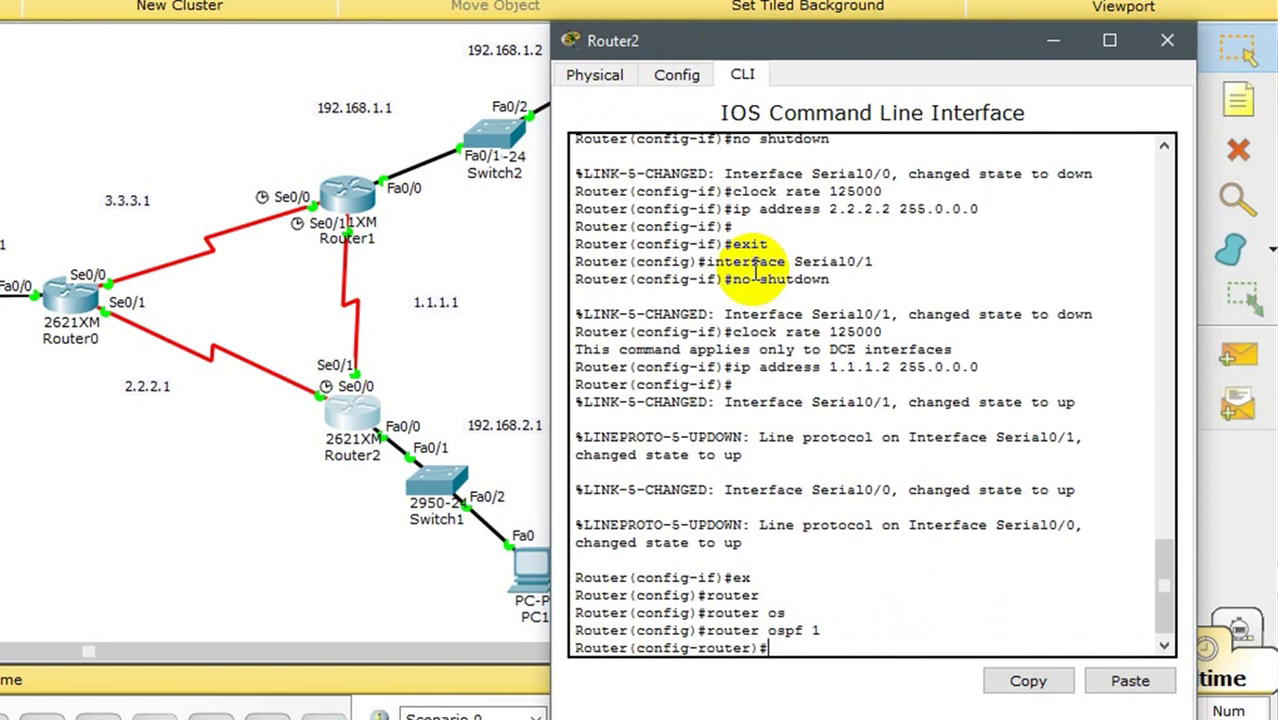
Step: Add network 192.168.2.0 with mask 255.255.255.0 to Router2's OSPF process in area 0
text(net 192.168.2)
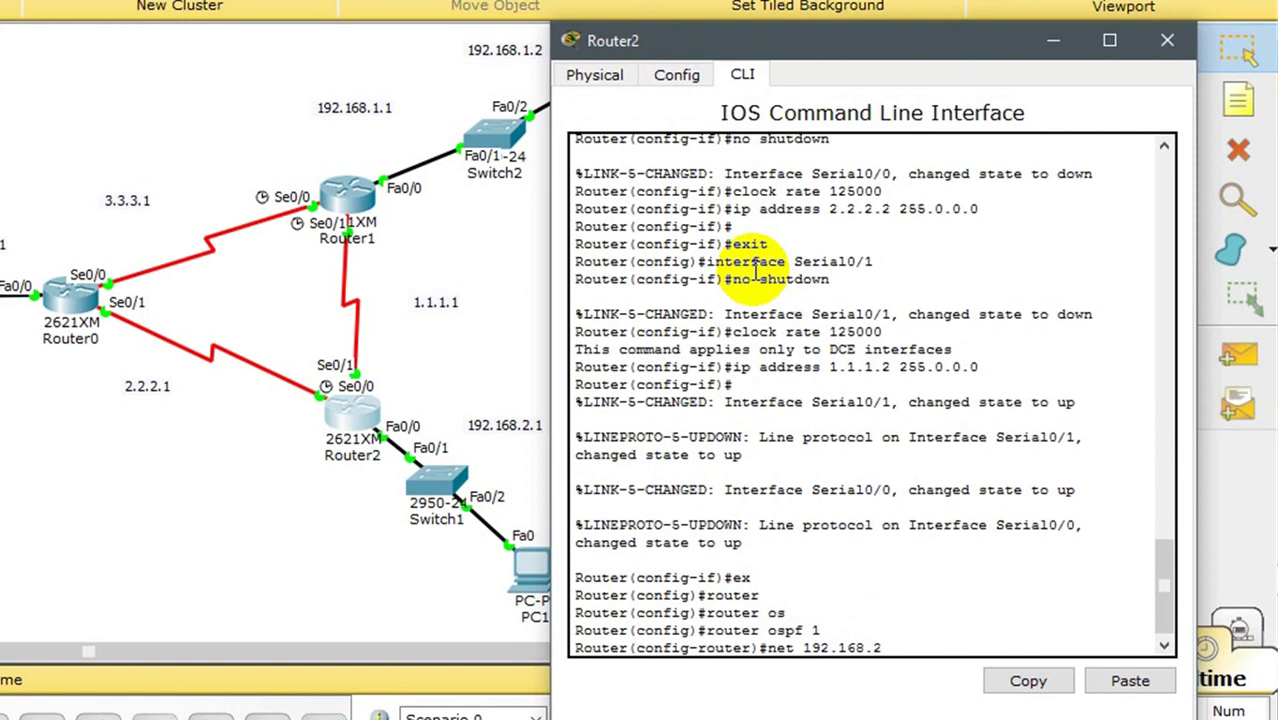
text(.0 255.255.255.0 a)
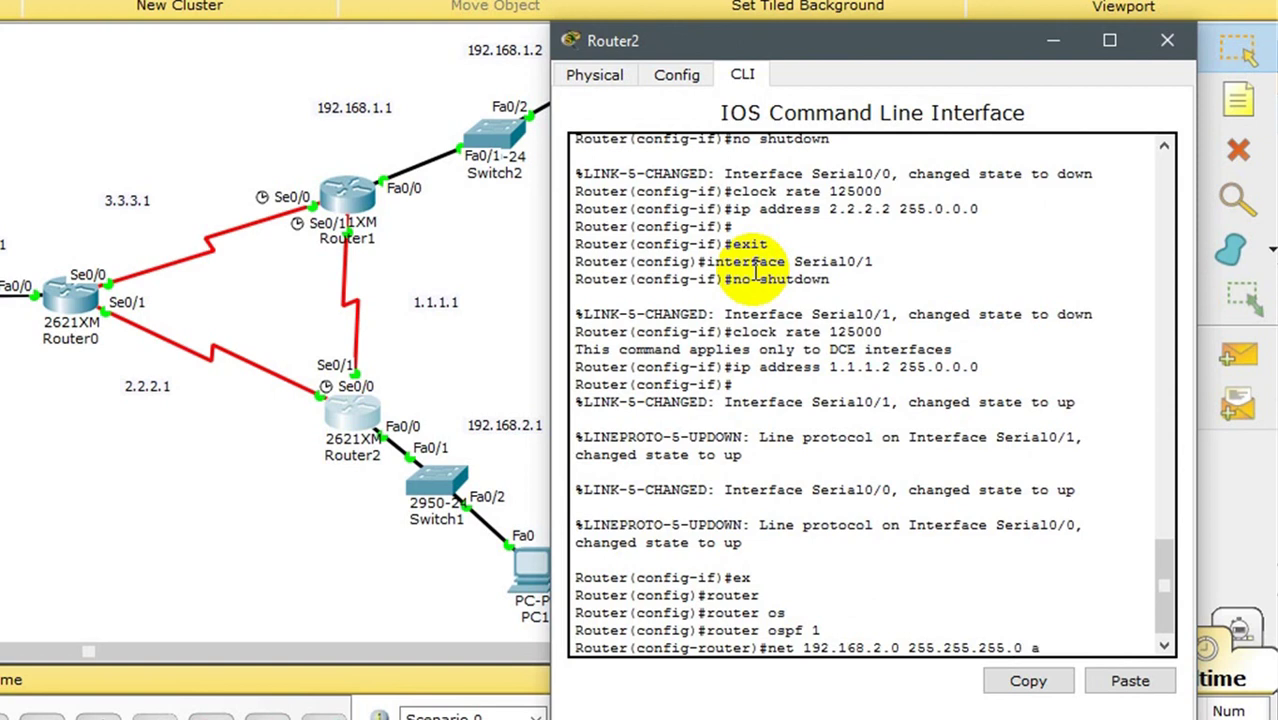
text(rea 0)
key(Return)
Step: Add network 1.0.0.0 with mask 255.0.0.0 to Router2's OSPF process in area 0
text(net)
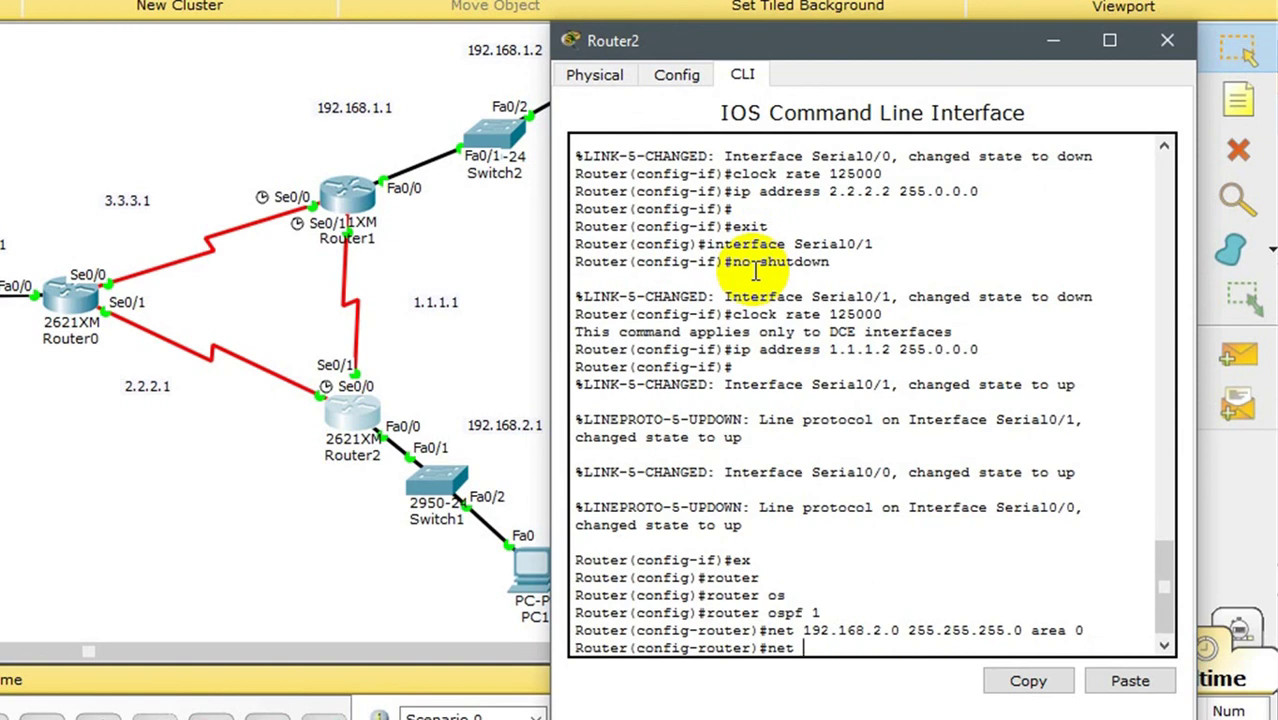
key(Tab)
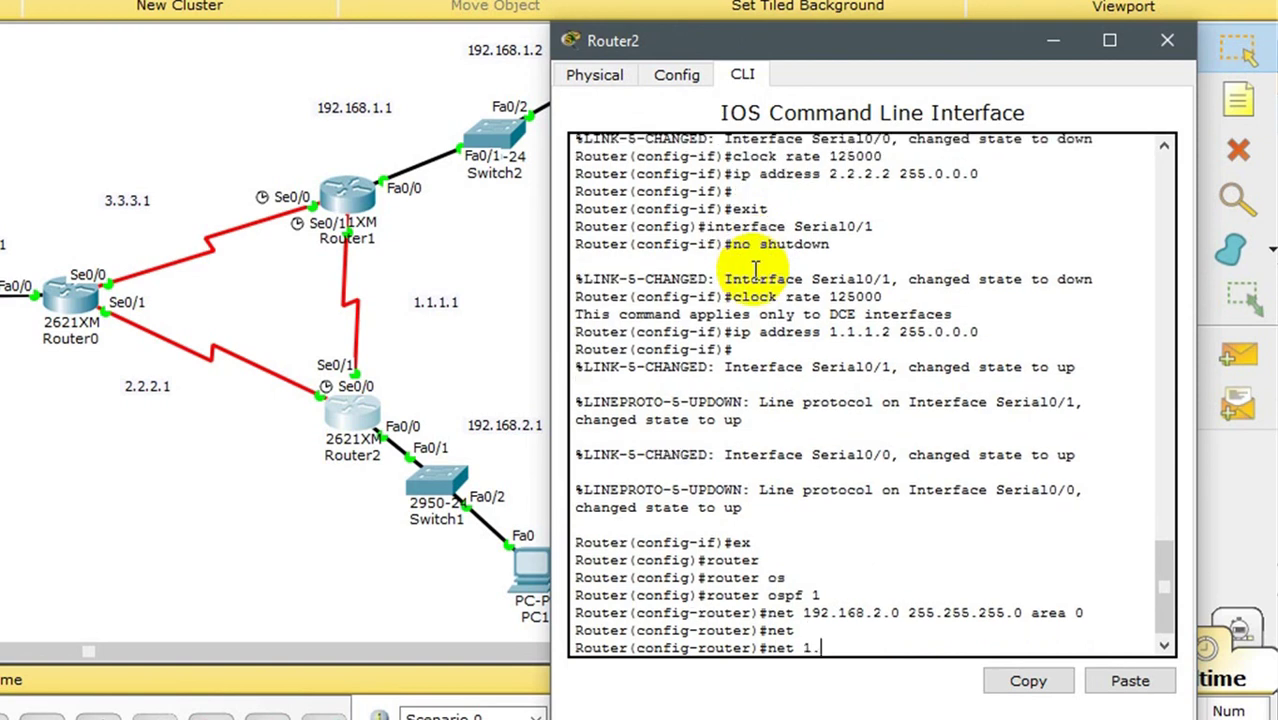
text(1.0.0.0 255.0.0.0 a)
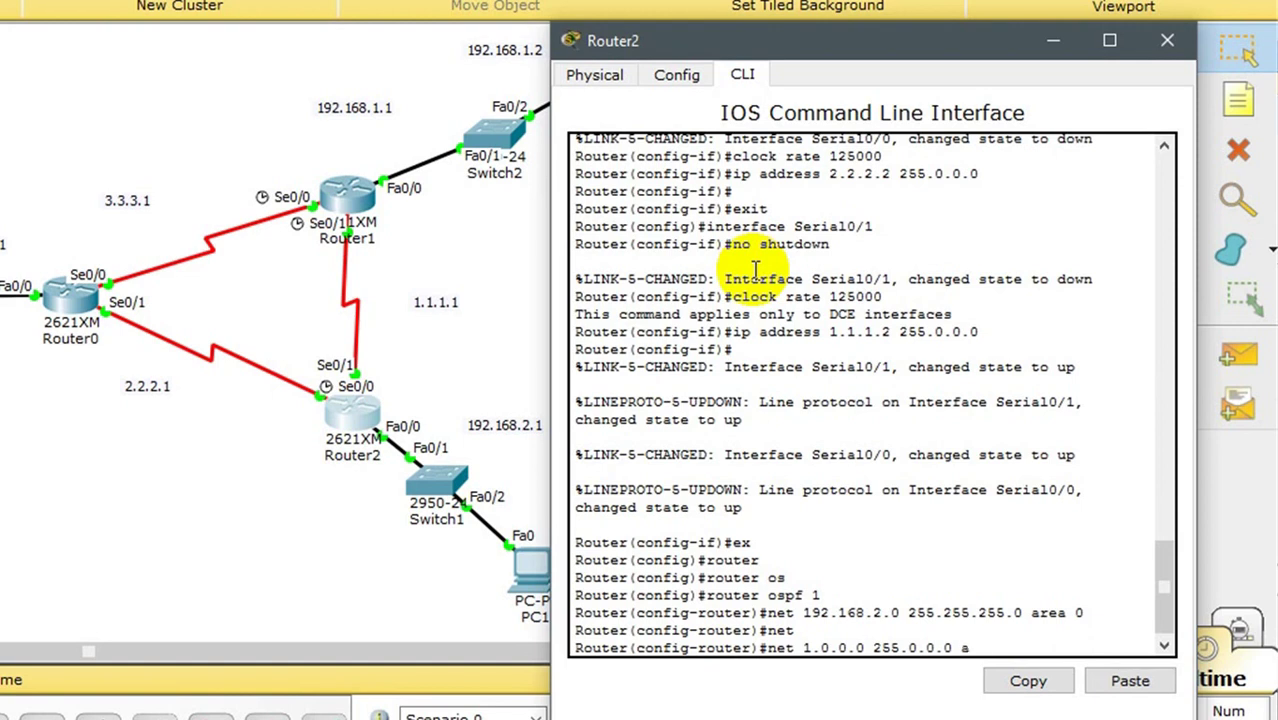
text(rea)
text( 0)
key(Return)
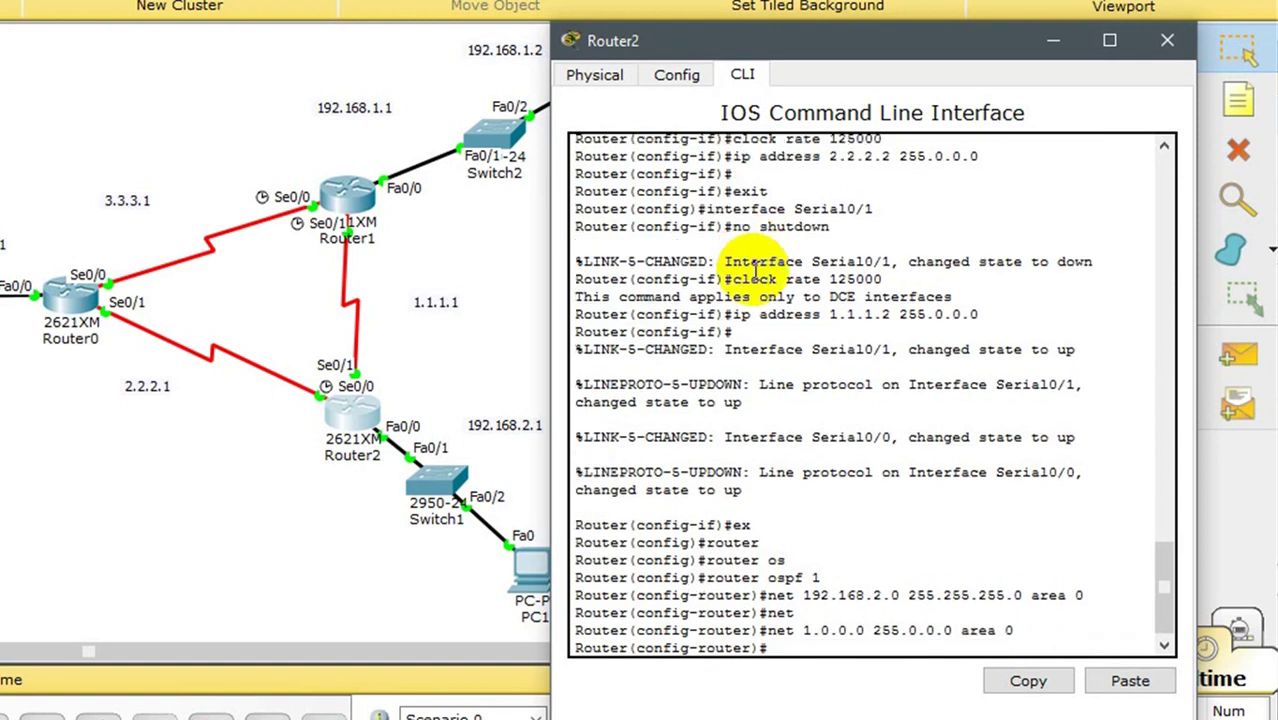
Step: Recall Router2's last network command and change its address to 2.0.0.0, keeping mask 255.0.0.0 and area 0
key(Up)
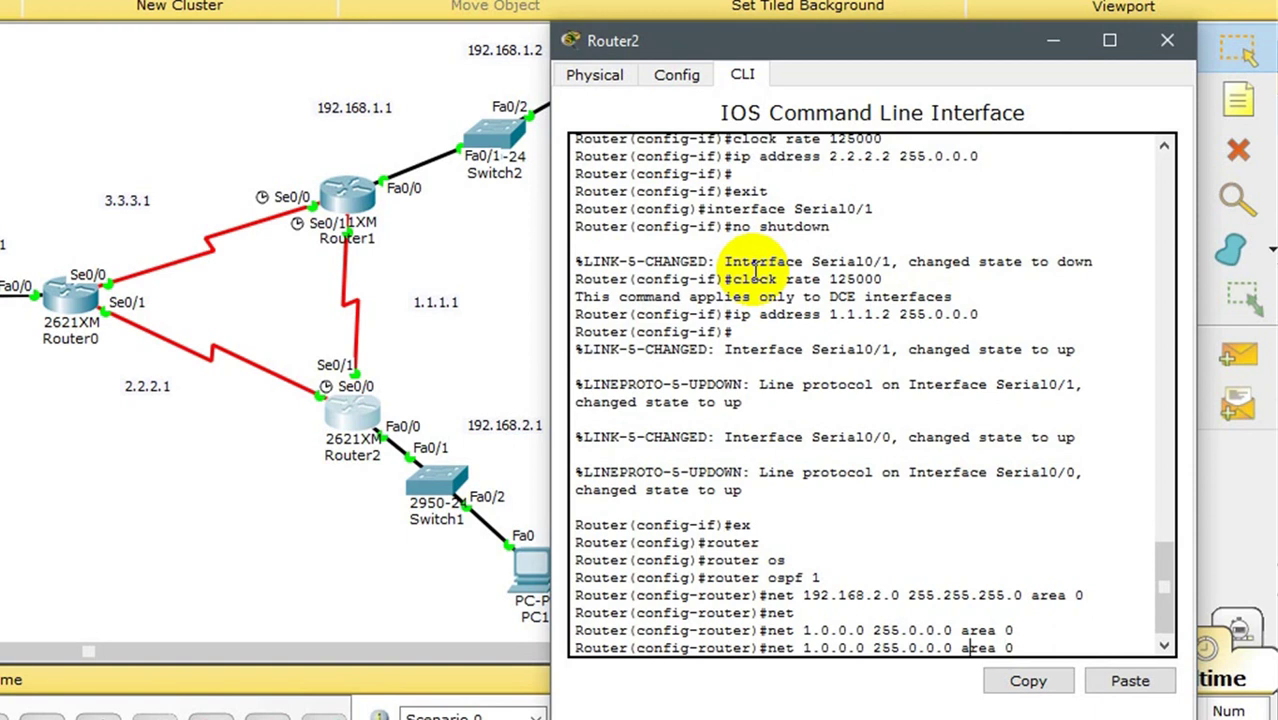
key(Left)
key(Left)
key(Left)
key(Left)
key(Left)
key(Left)
key(Left)
key(Left)
key(Left)
key(Left)
key(Left)
key(Left)
key(Left)
key(Left)
key(Left)
key(Left)
key(Left)
key(Left)
key(Left)
key(BackSpace)
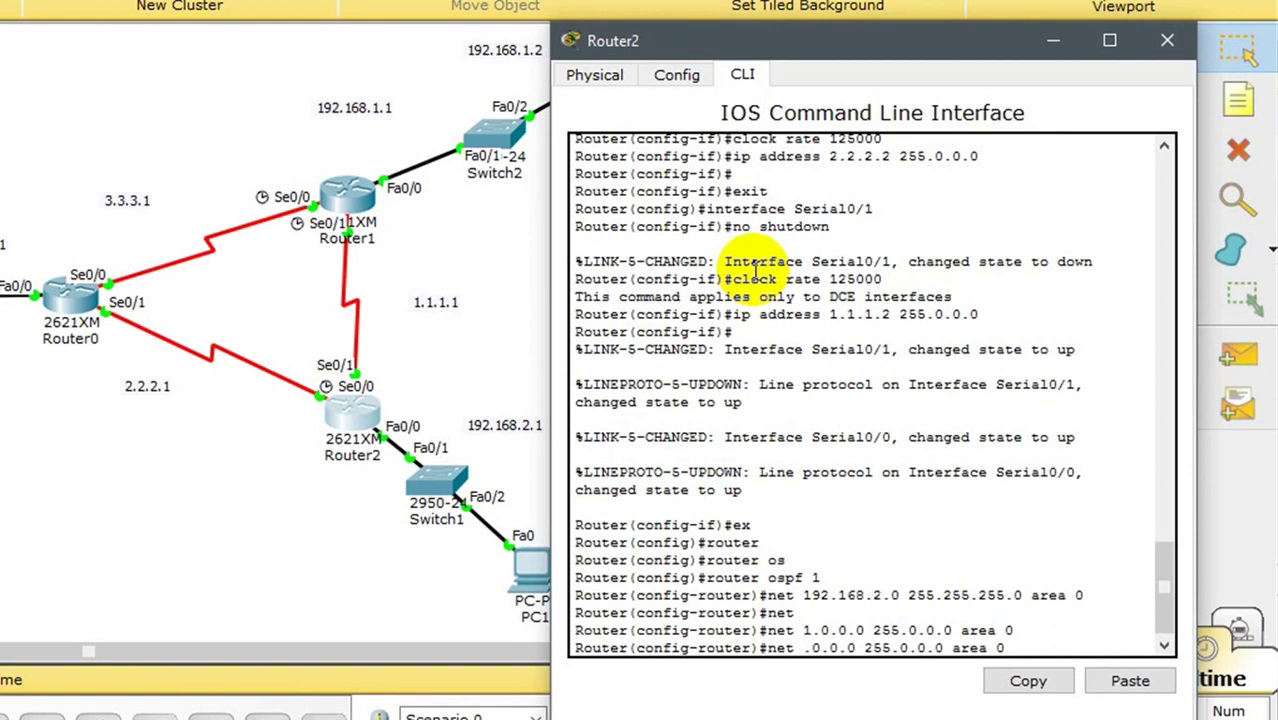
text(2)
key(Return)
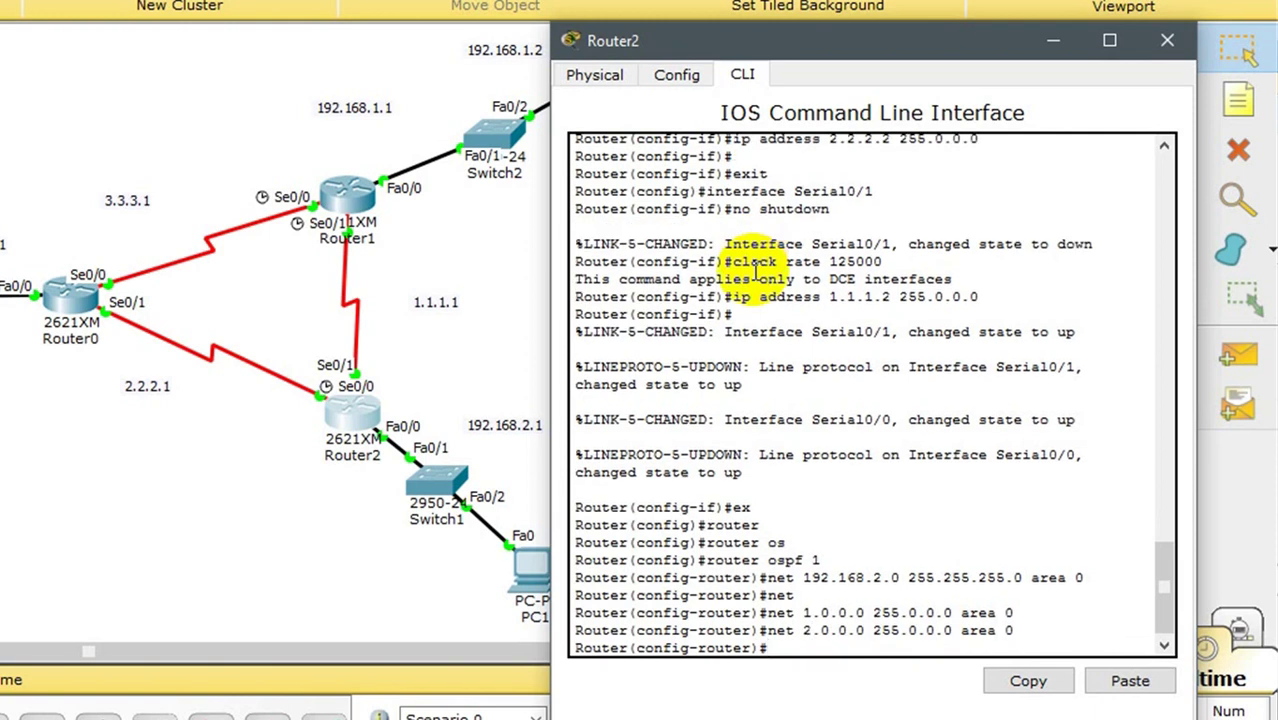
Step: Make Router2's LAN port passive for OSPF with the command passive-interface fastEthernet 0/0
text(pass)
key(Tab)
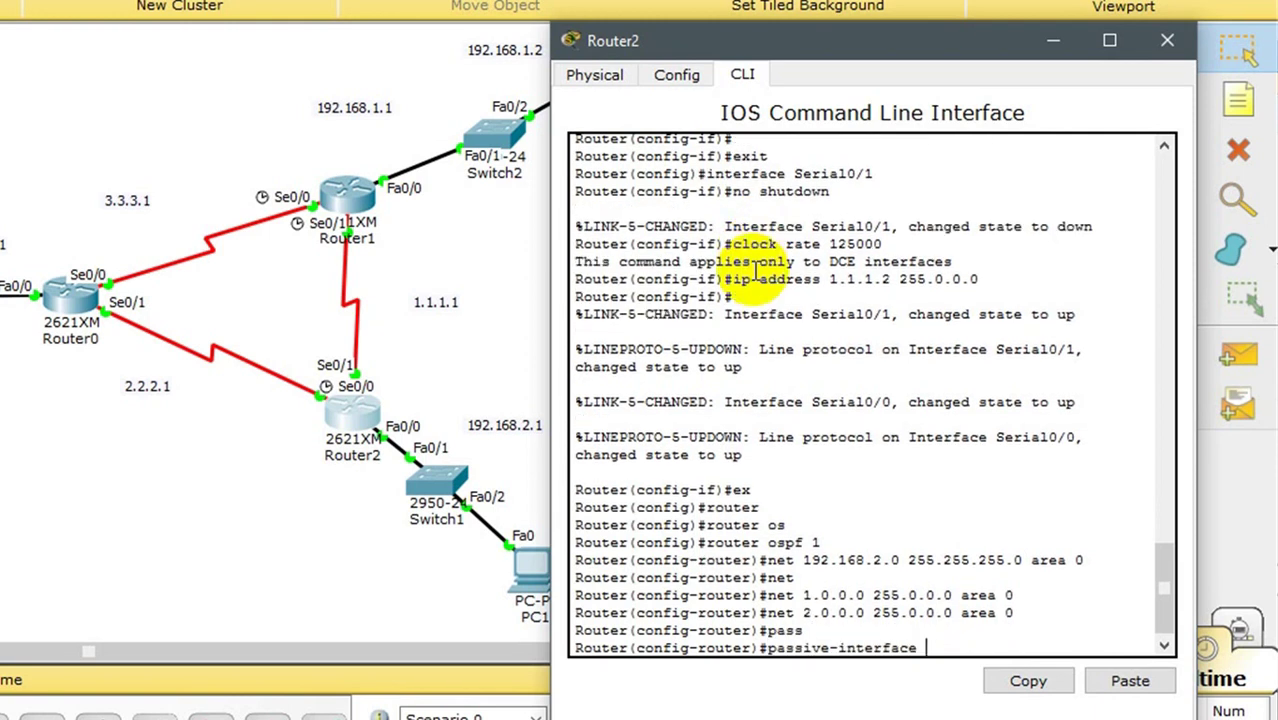
text(fas)
key(Tab)
text(0/0)
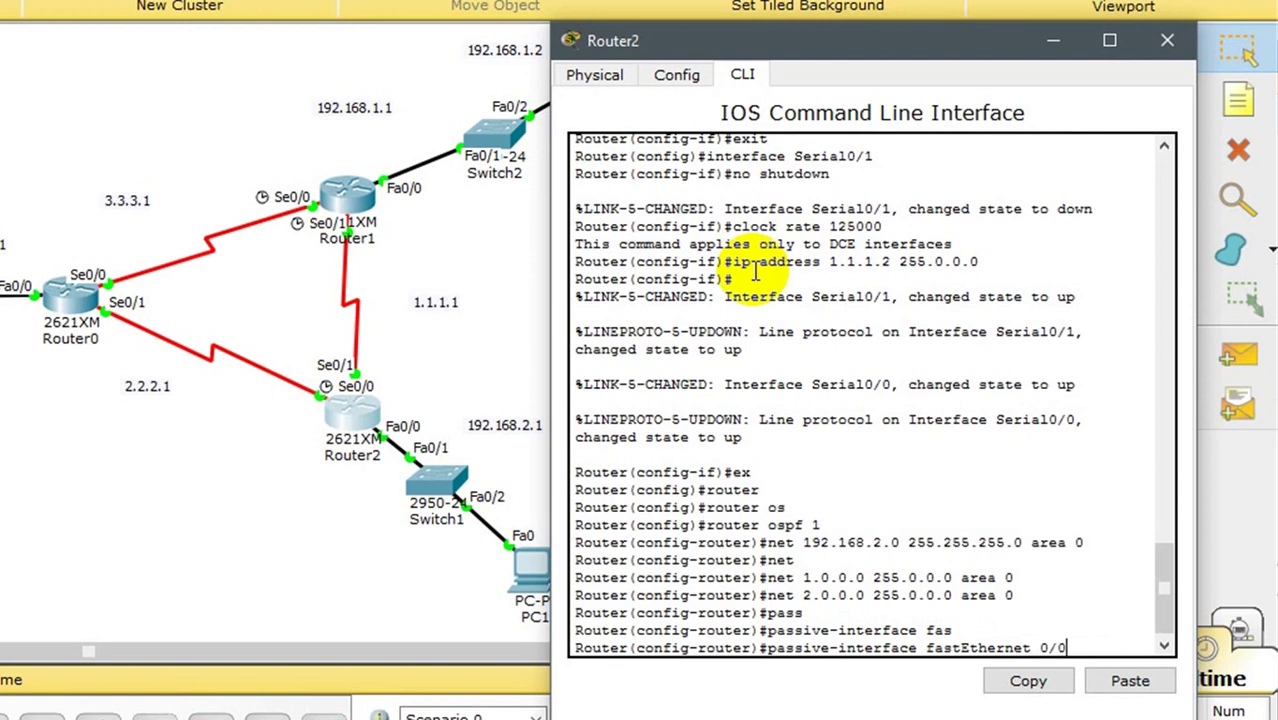
key(Return)
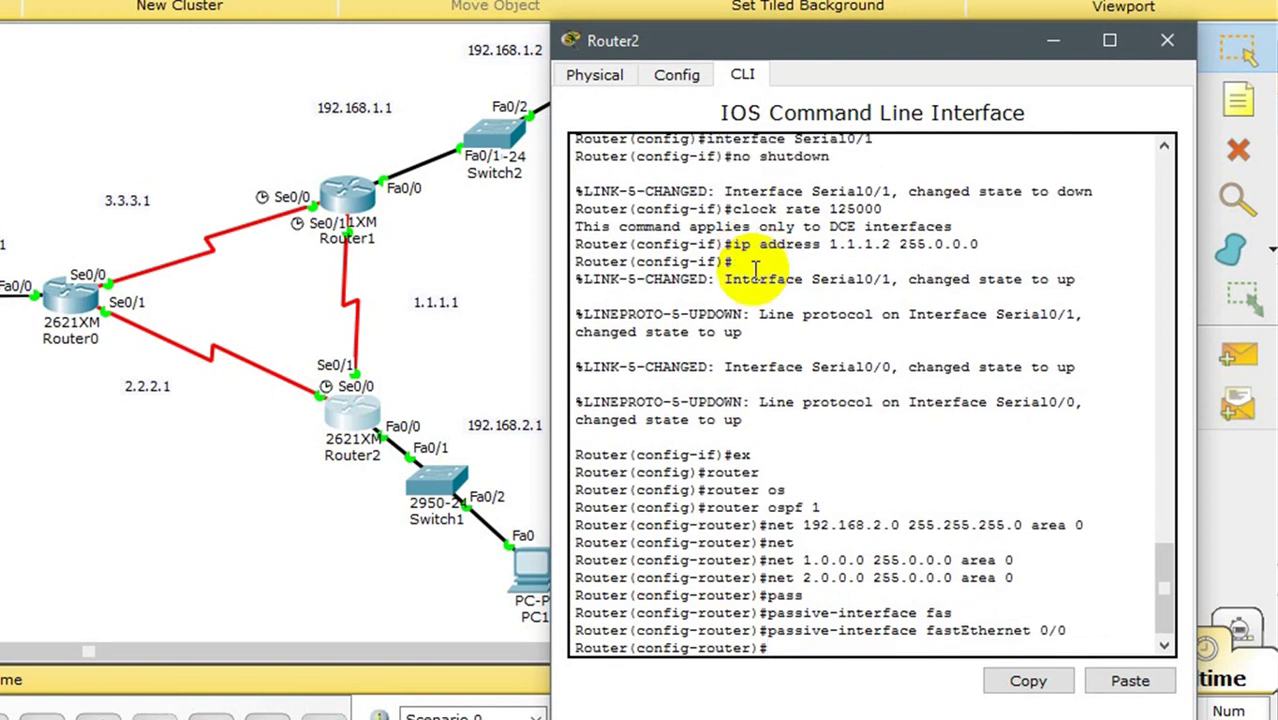
Step: Save Router2's configuration with the command do w and close the router's window
text(do w)
key(Return)
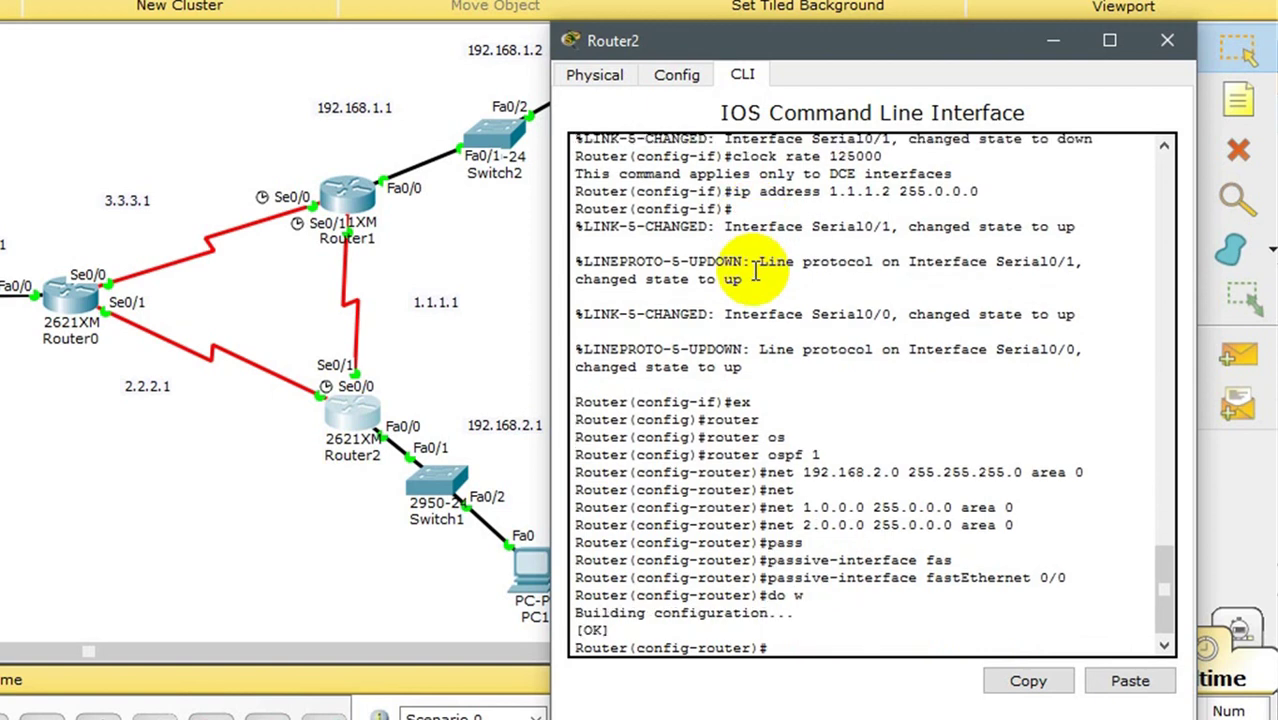
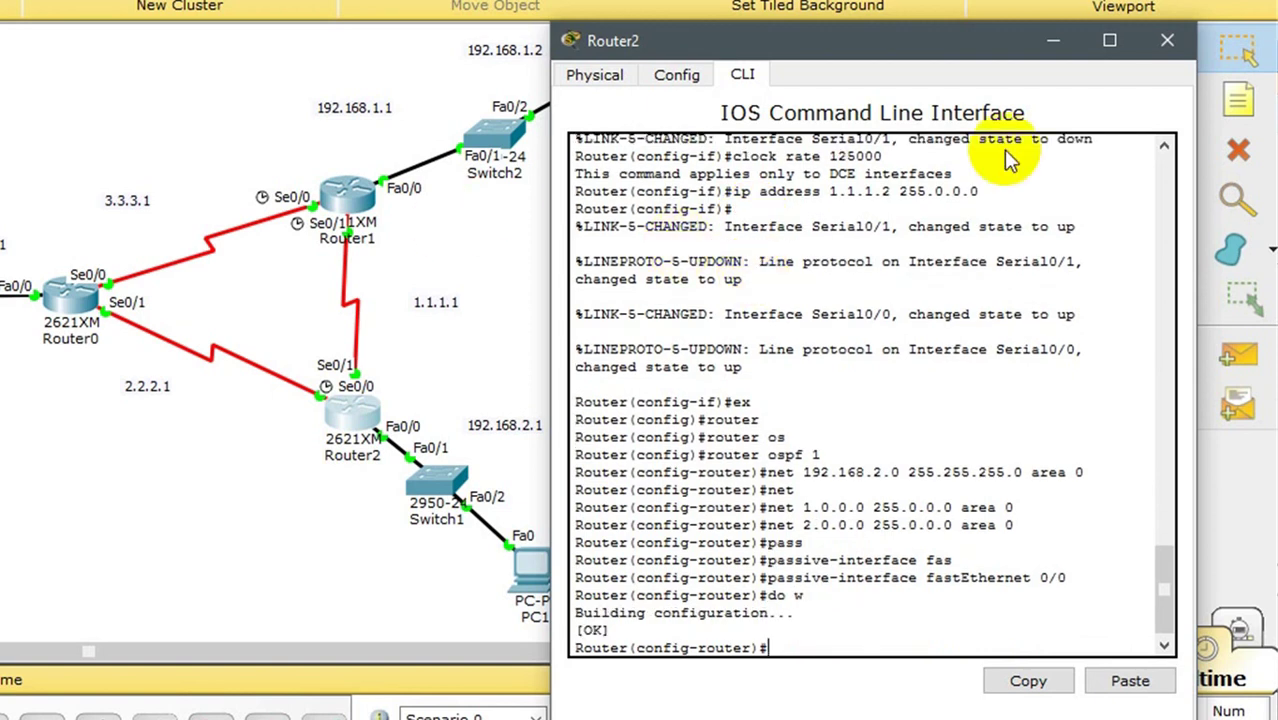
click(1157, 48)
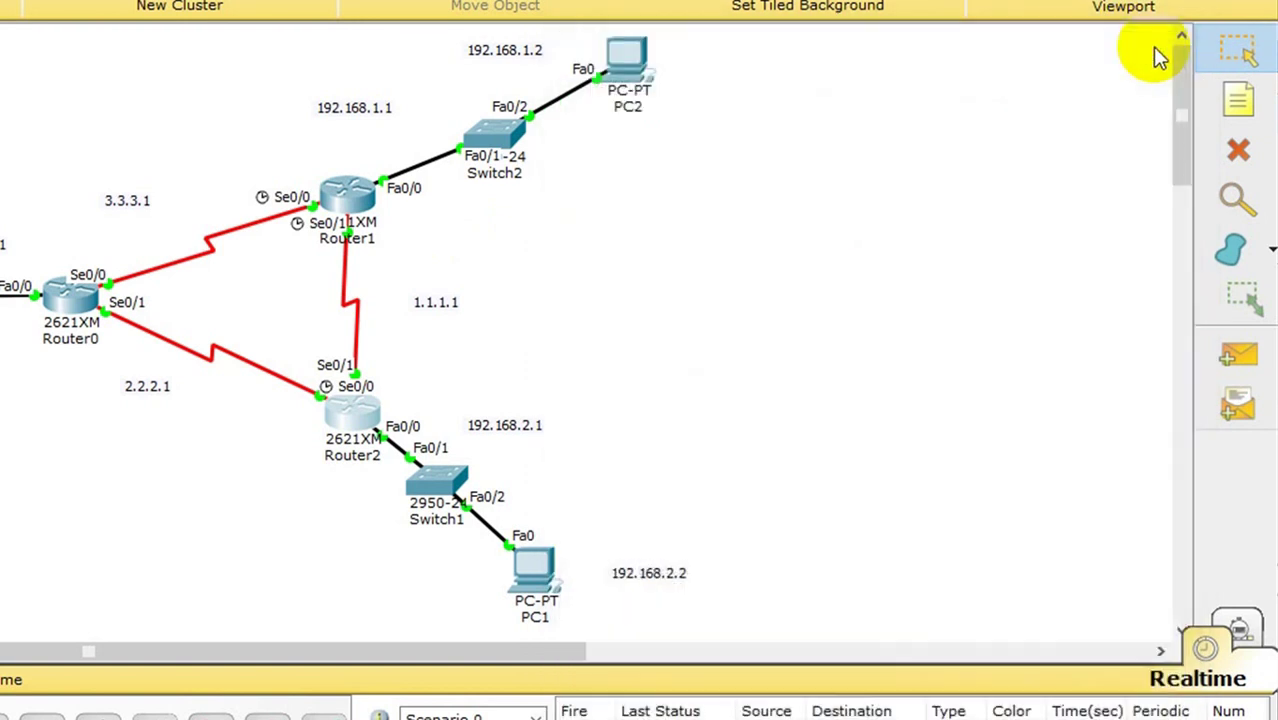
Step: Open Router1's command line, narrowing and moving its window aside to uncover the router topology
click(342, 186)
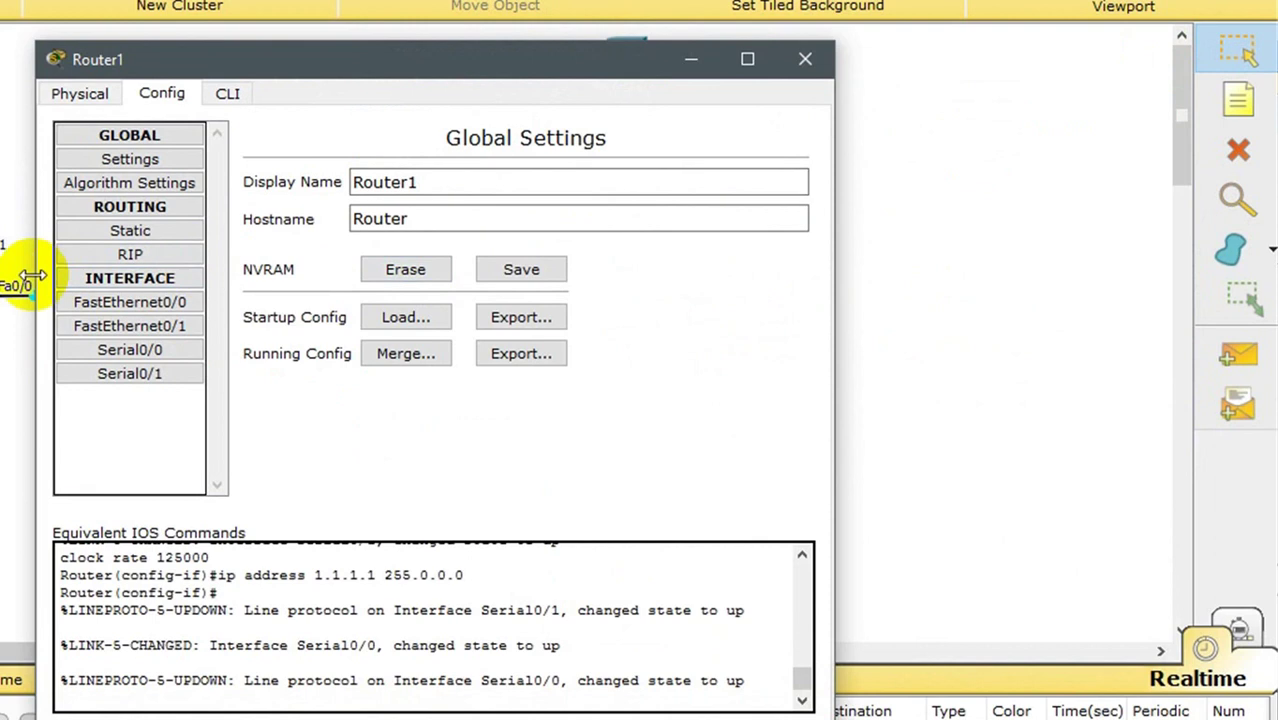
drag(35, 276, 189, 290)
click(308, 328)
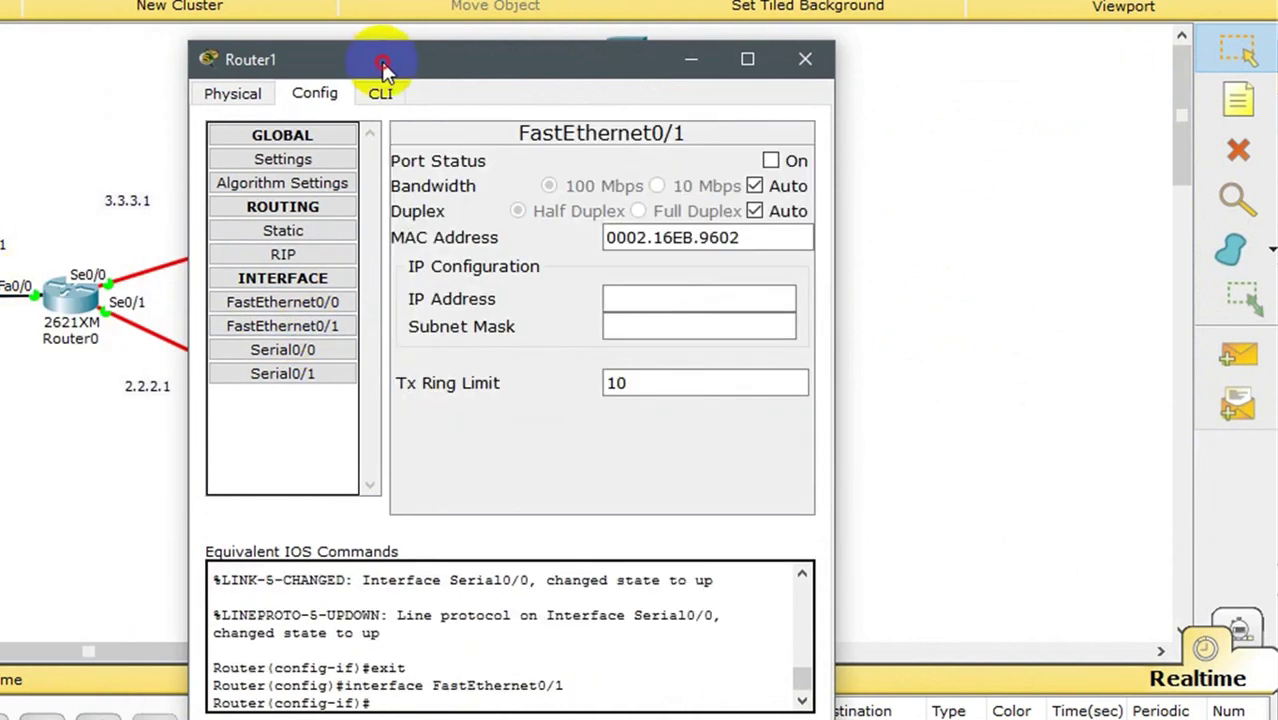
drag(371, 51, 638, 59)
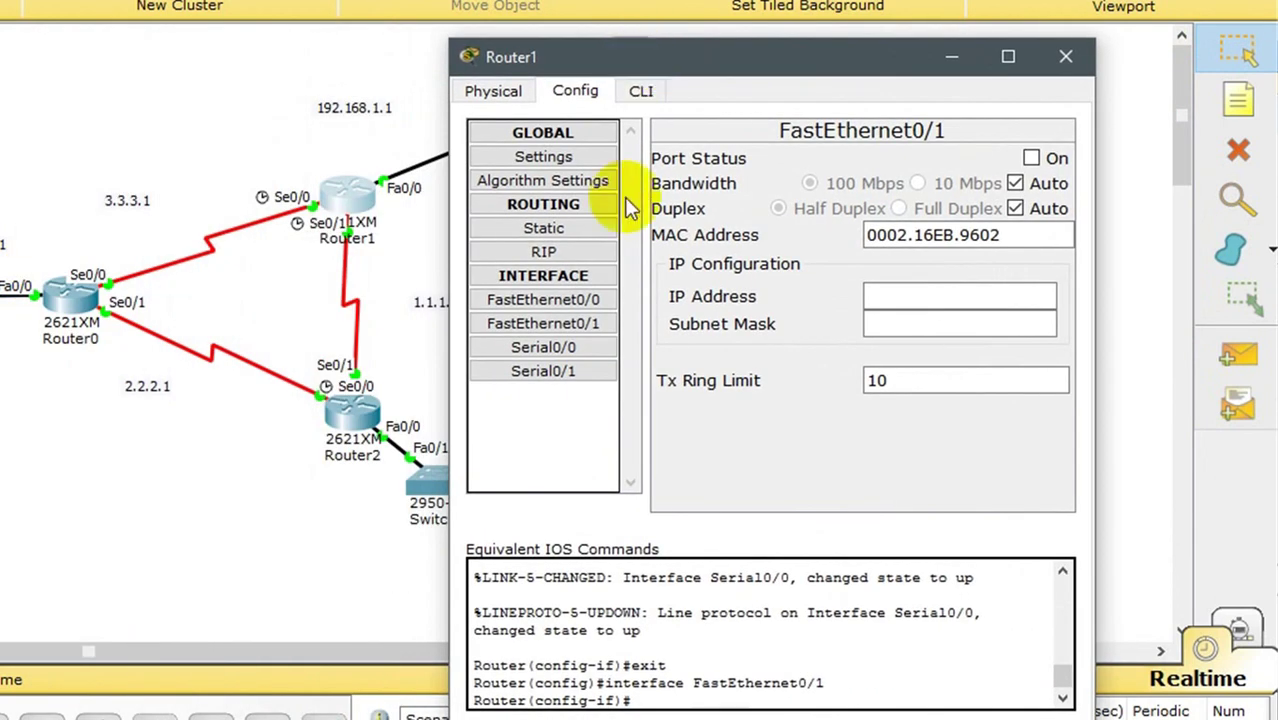
click(640, 93)
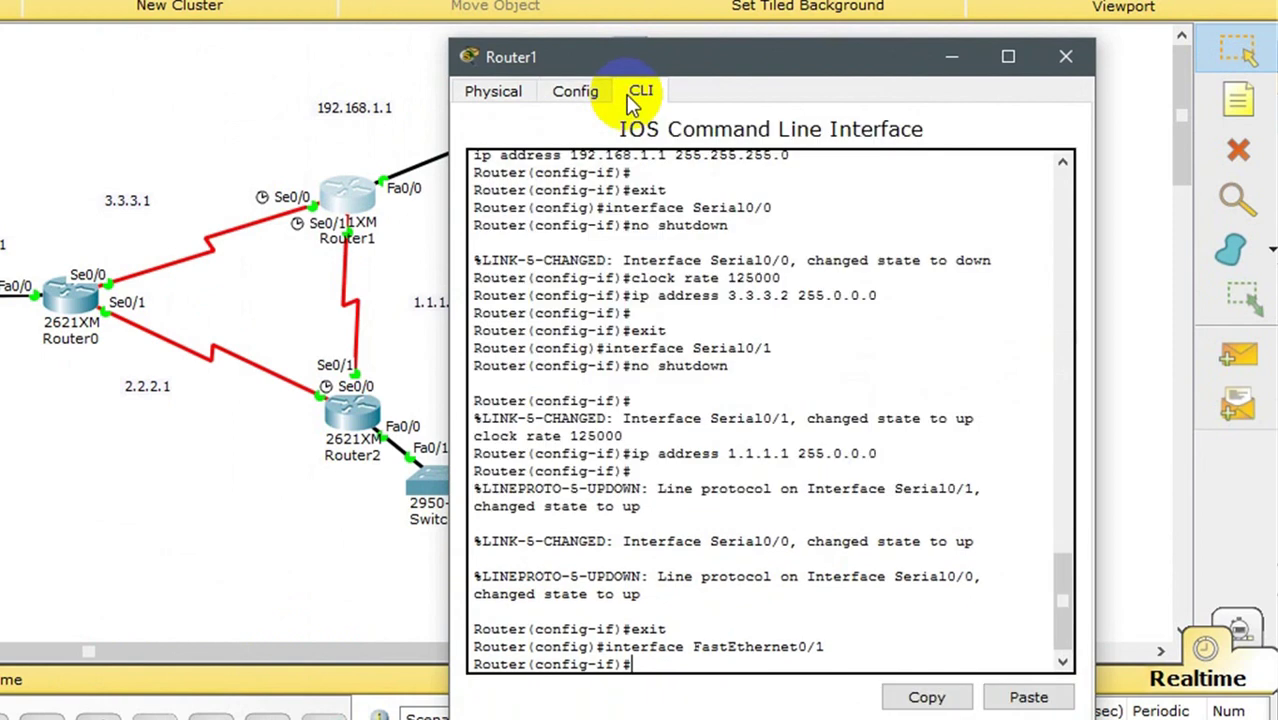
Step: Leave Router1's interface configuration mode and start OSPF process 1 with the command router ospf 1
text(ex)
key(Return)
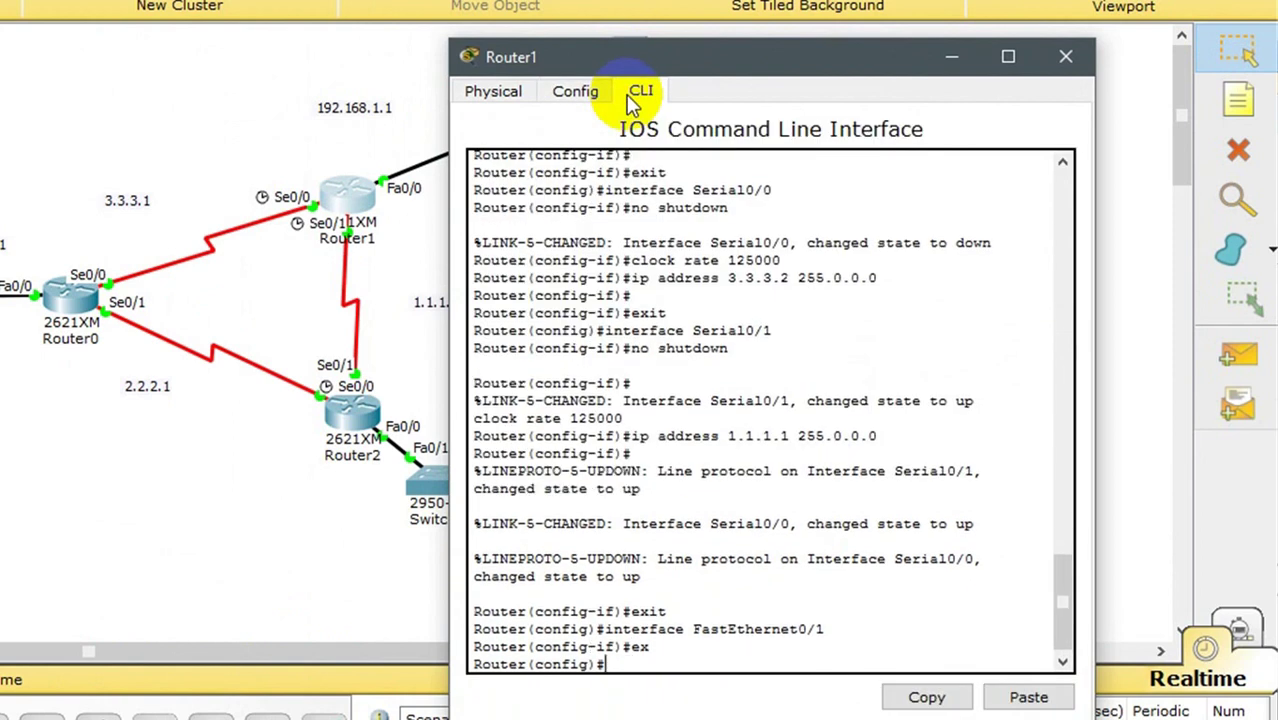
text(rout)
key(Tab)
text(os)
key(Tab)
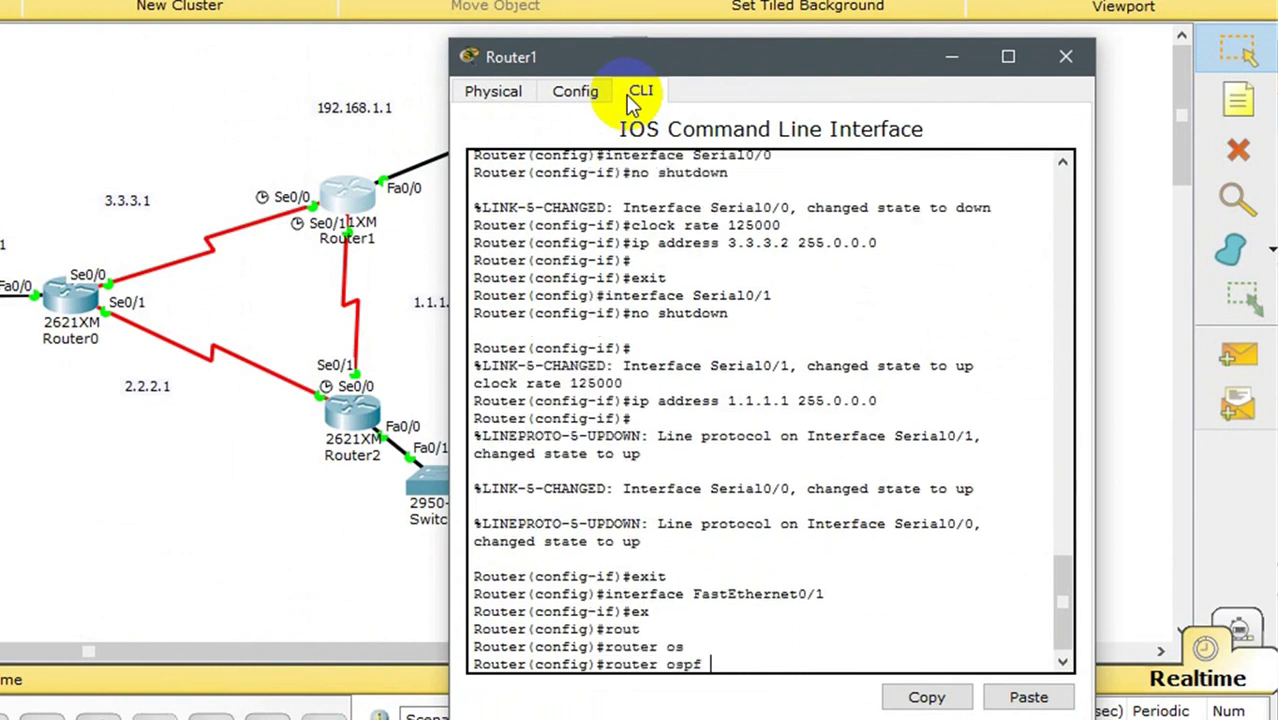
text(1)
key(Return)
Step: Add network 192.168.1.0 with mask 255.255.255.0 to Router1's OSPF process in area 0
text(net)
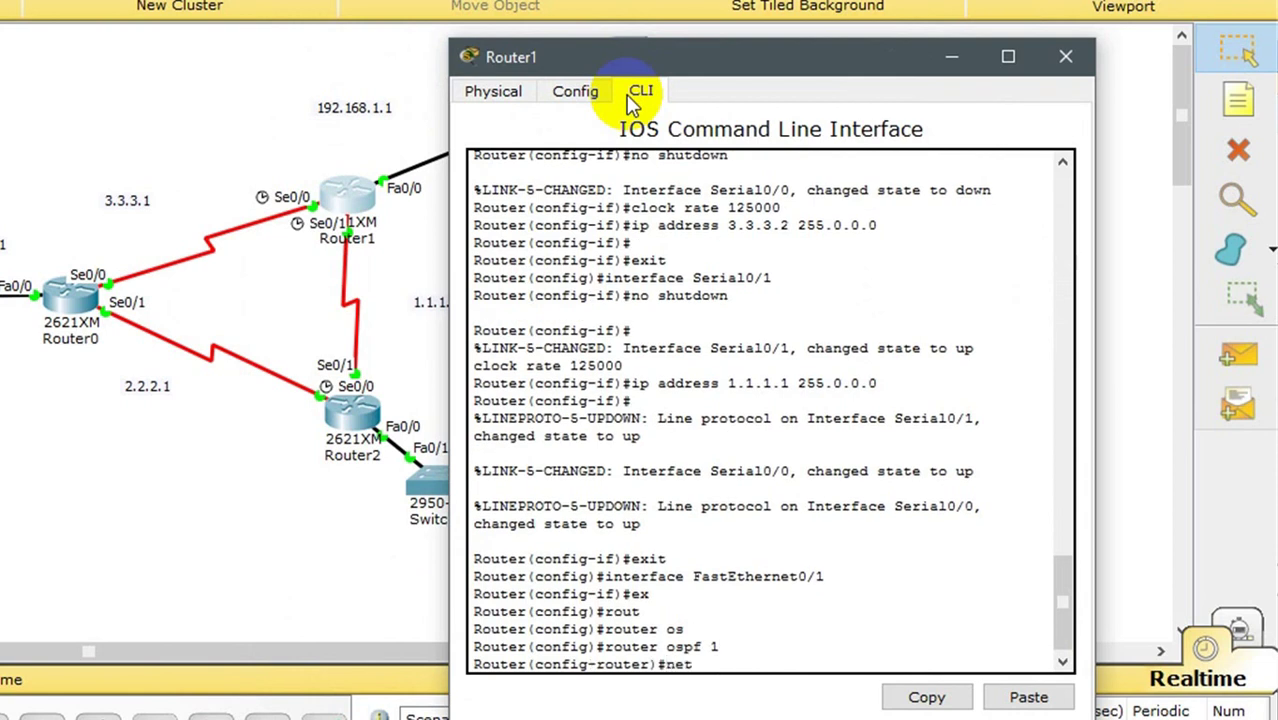
text( 192.168.1.0 25)
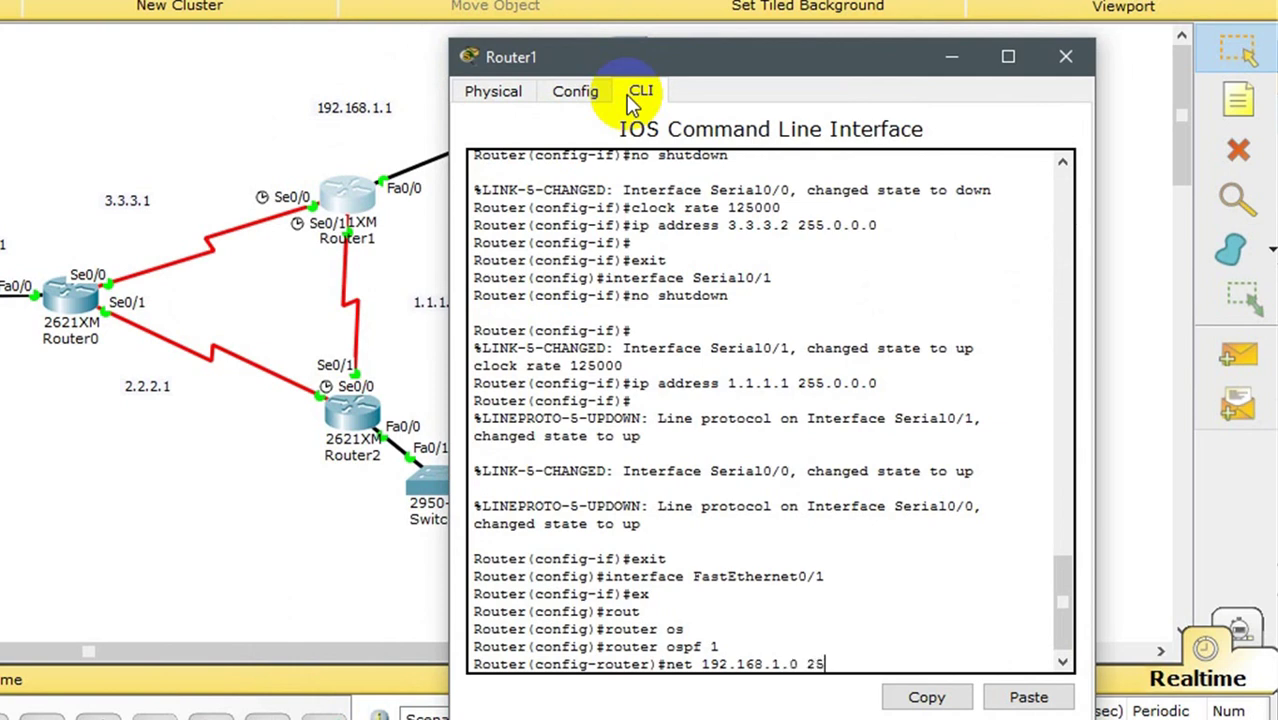
text(5.255.255.0 )
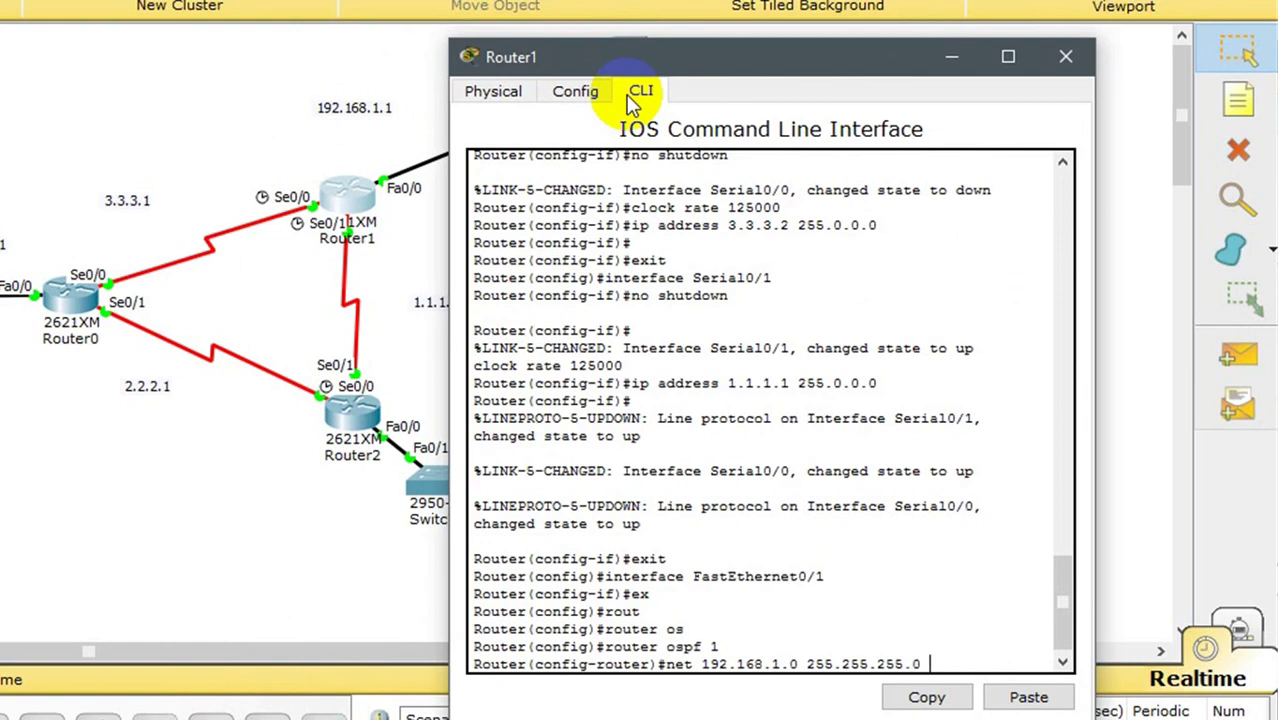
text(area 0)
key(Return)
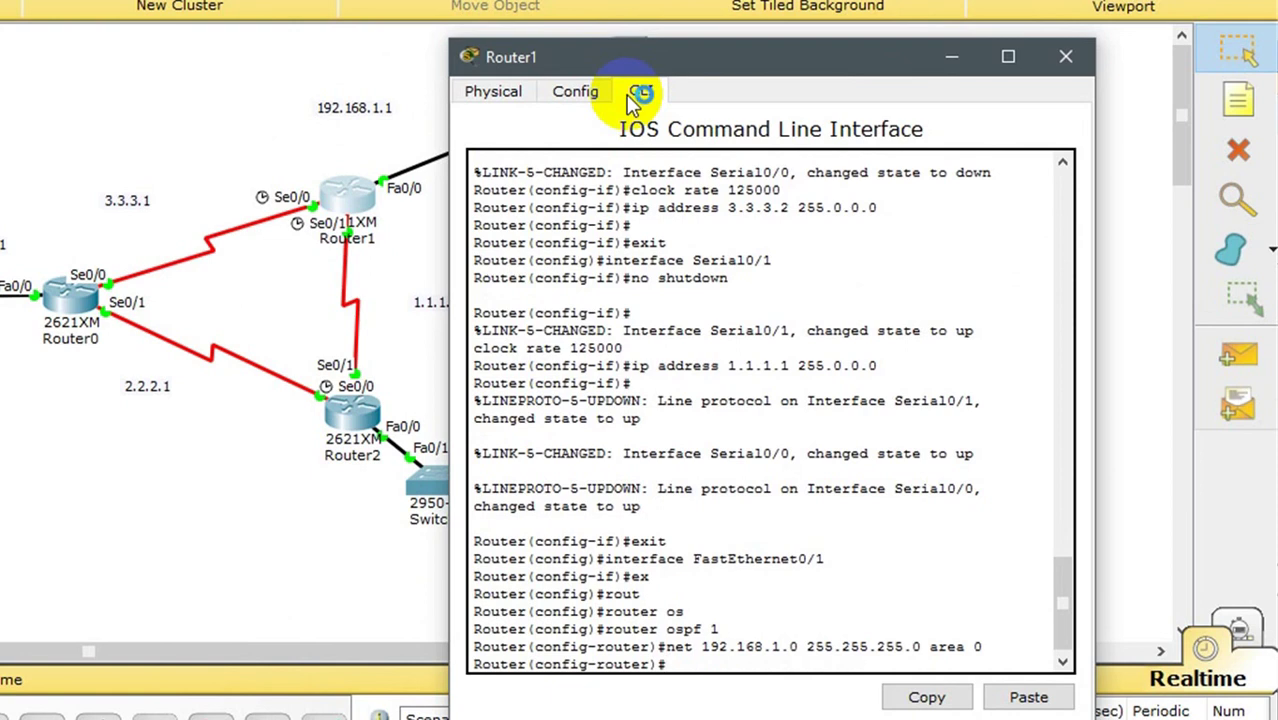
Step: Add network 3.0.0.0 with mask 255.0.0.0 to Router1's OSPF process in area 0
text(net 3.0.0.0 255.0.)
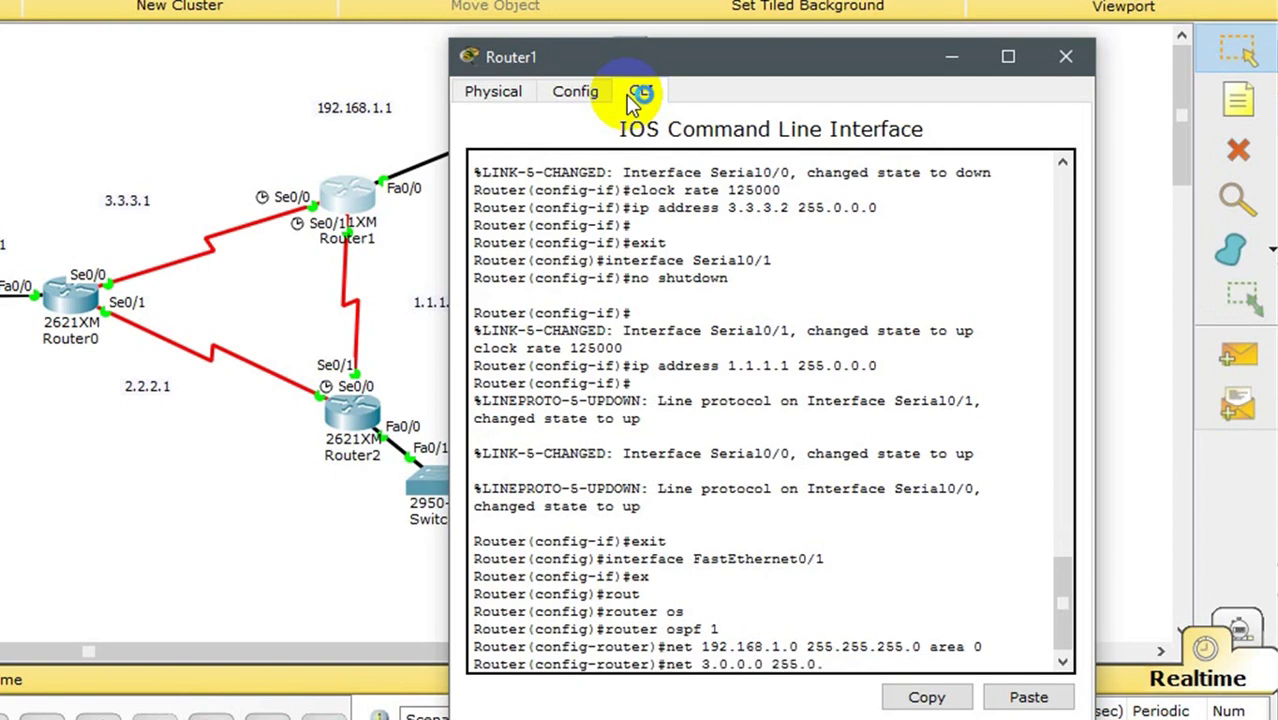
text(0.0 area 0)
key(Return)
Step: Recall Router1's last network command and change its address to 1.0.0.0, keeping mask 255.0.0.0 and area 0
key(Up)
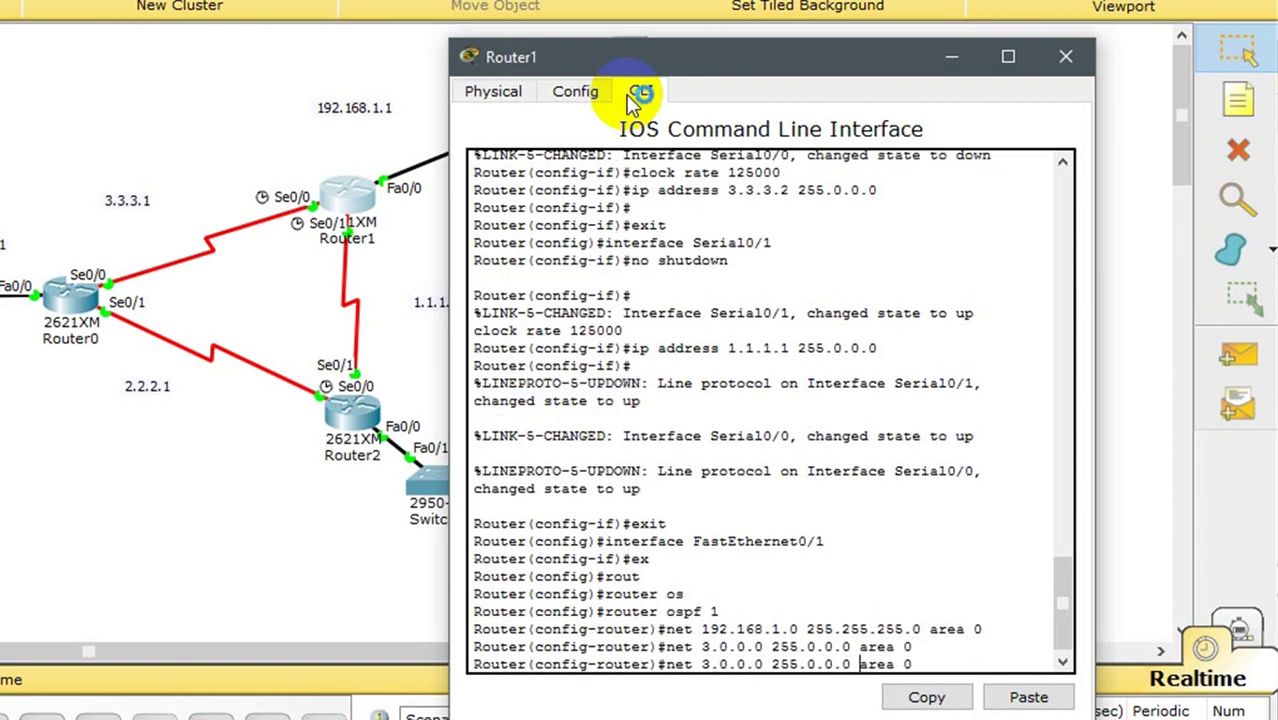
key(Left)
key(Left)
key(Left)
key(Left)
key(Left)
key(Left)
key(Left)
key(Left)
key(Left)
key(Left)
key(Left)
key(Left)
key(Left)
key(Left)
key(Left)
key(Left)
key(BackSpace)
text(1)
key(Return)
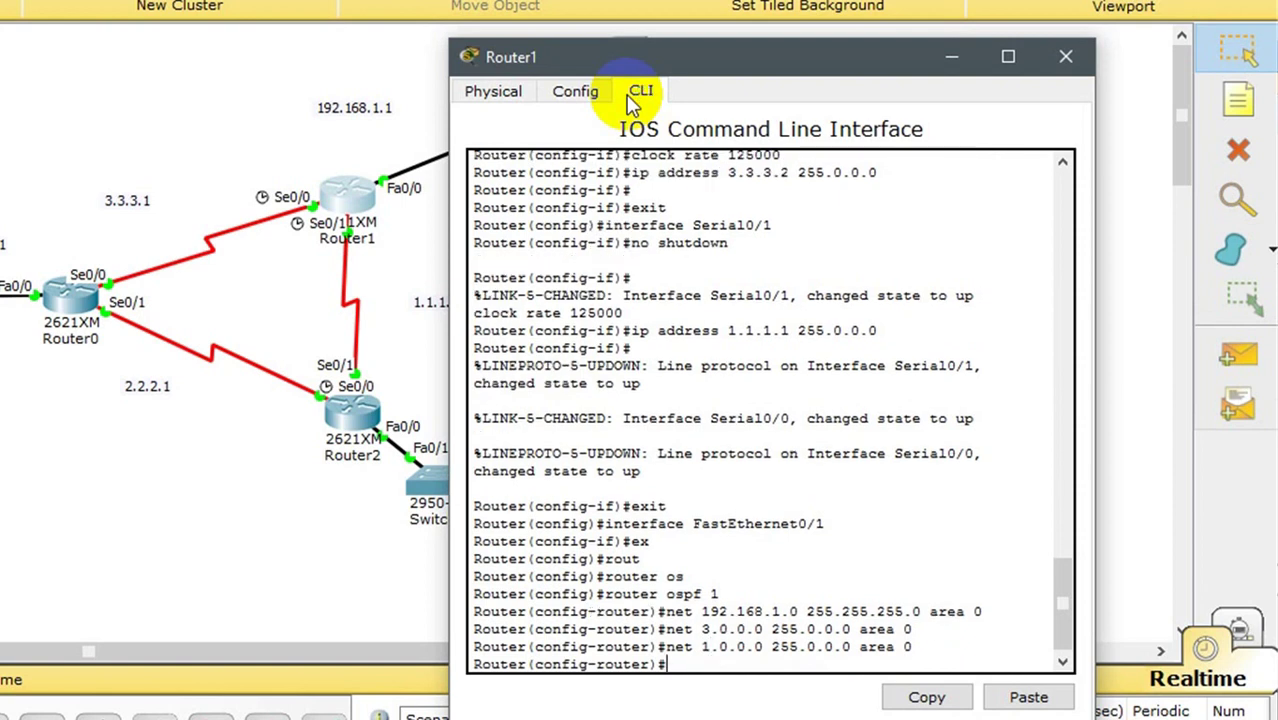
text(pass)
key(Tab)
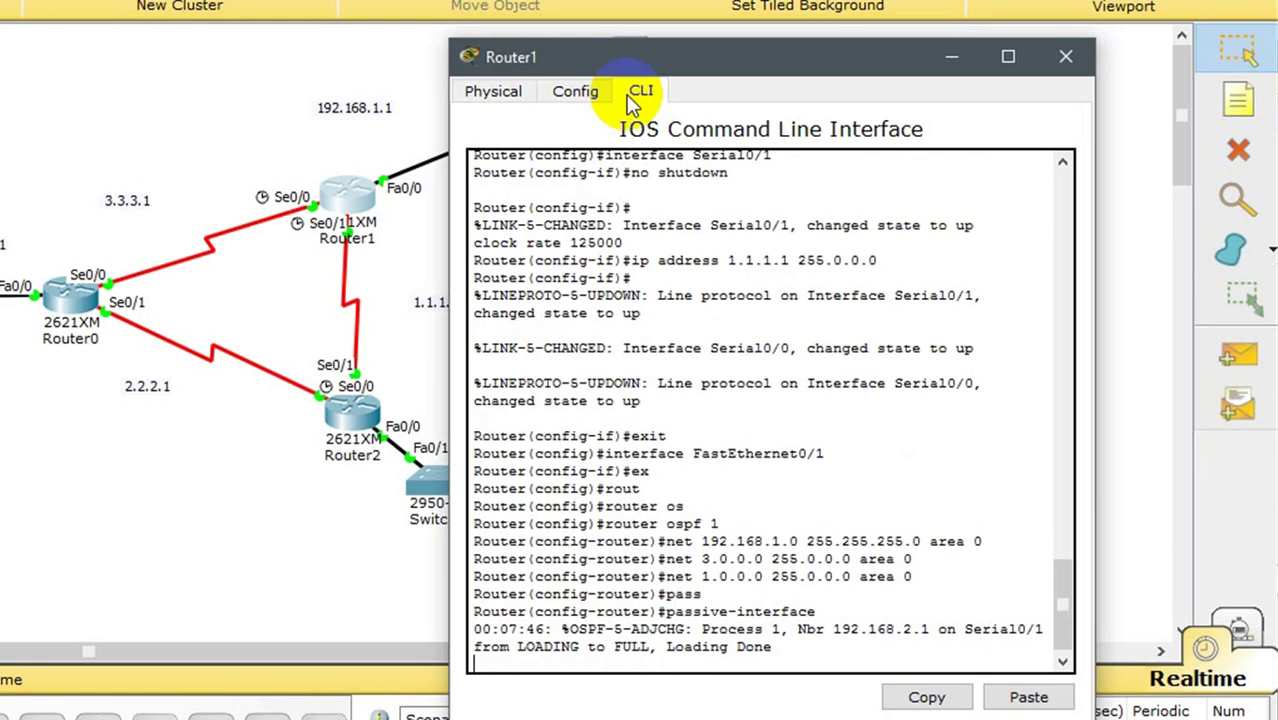
key(Return)
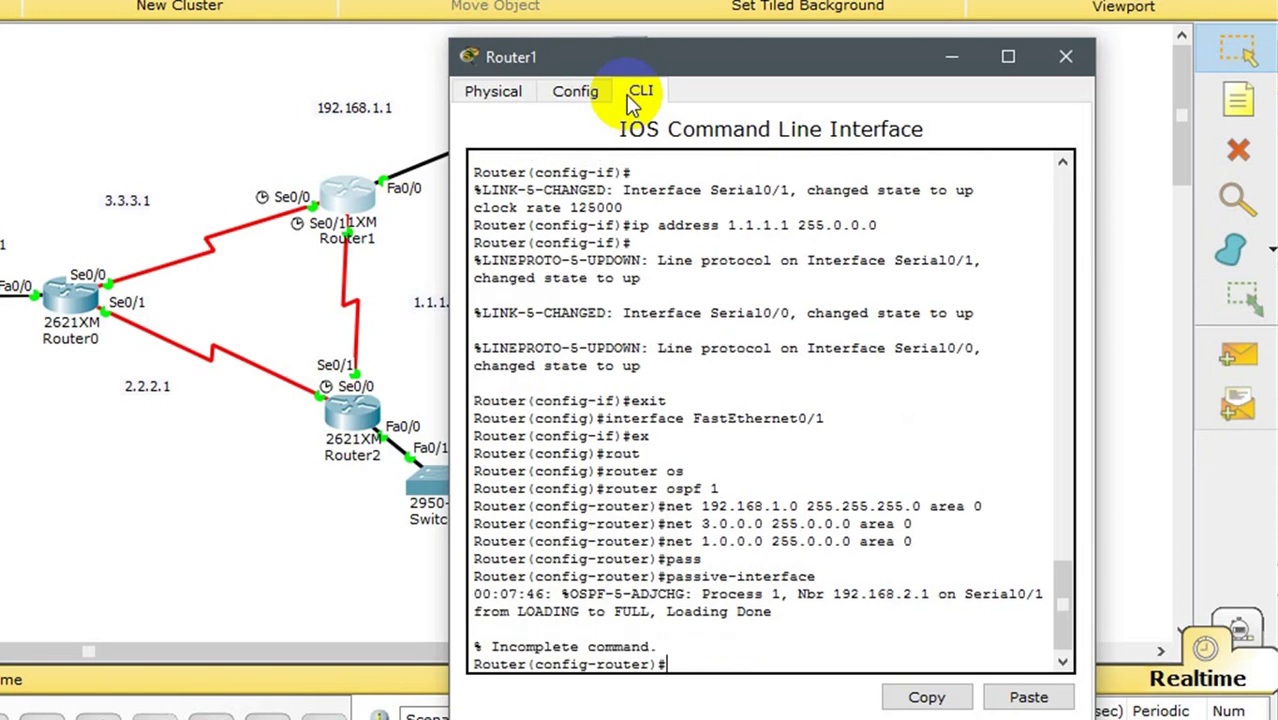
Step: Make Router1's LAN port passive for OSPF with the command passive-interface fastEthernet 0/0
text(pass)
key(Tab)
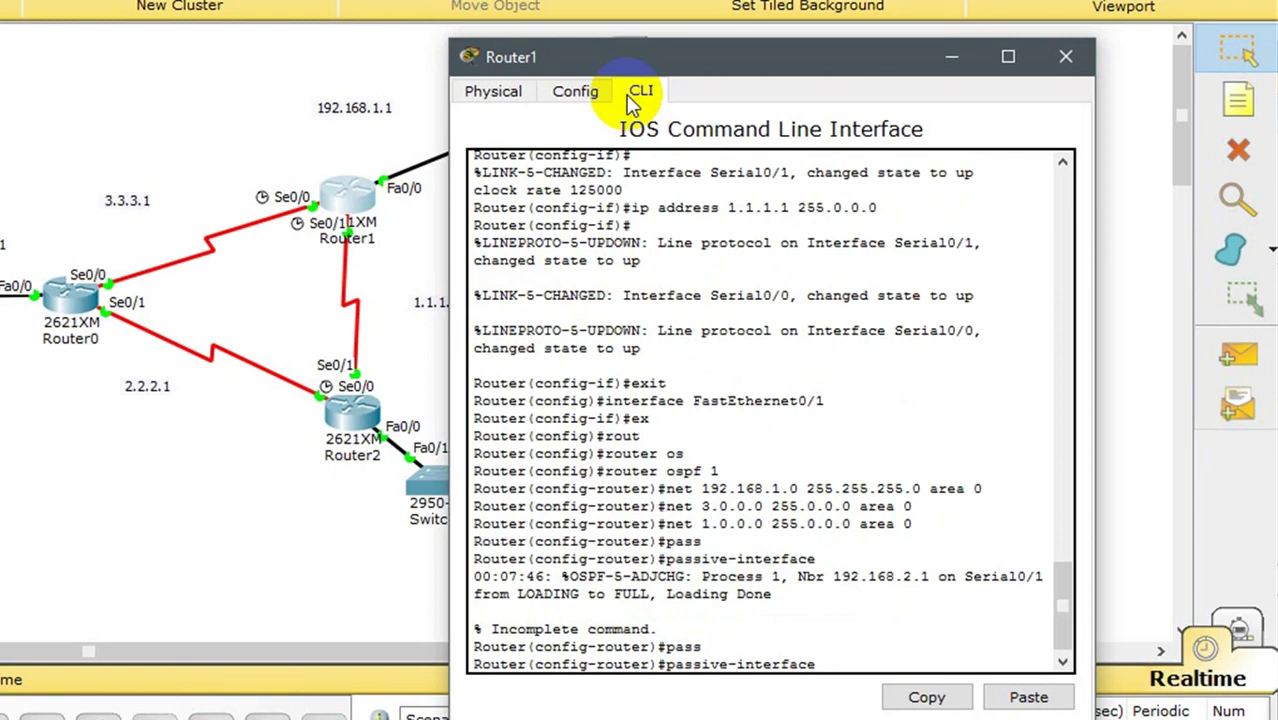
text(0)
text(fas)
key(Tab)
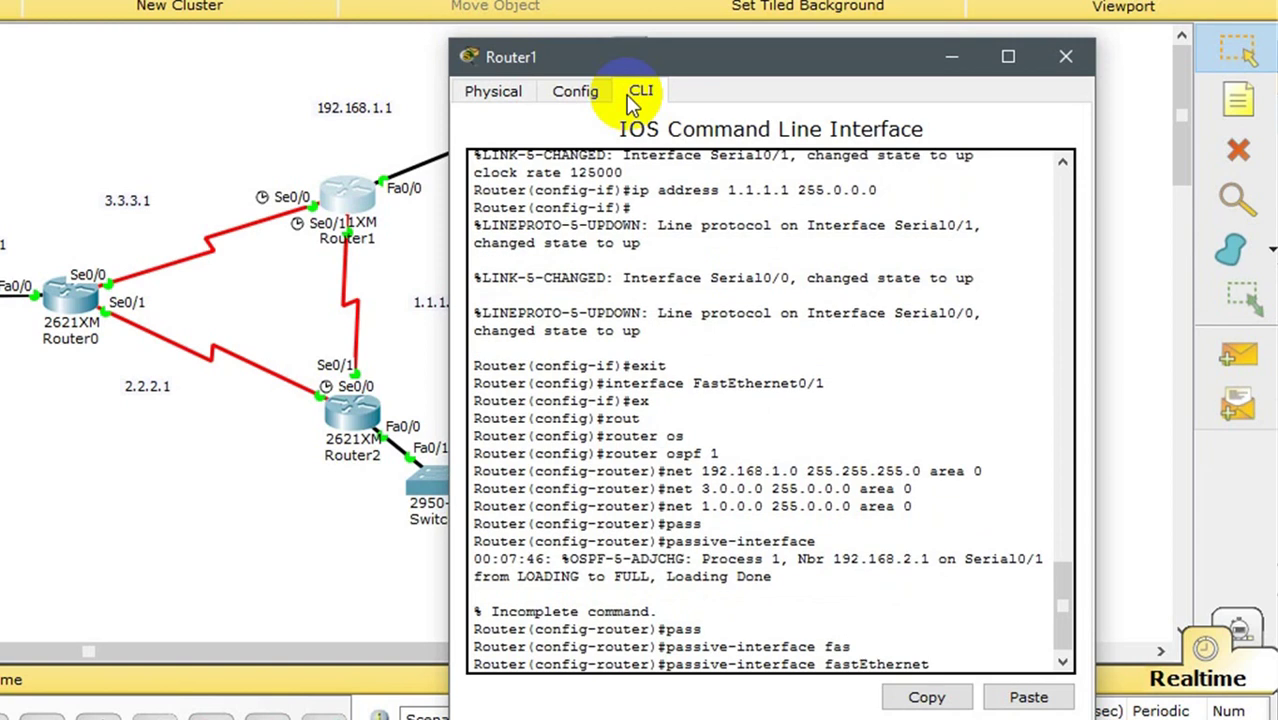
text(0/0)
key(Return)
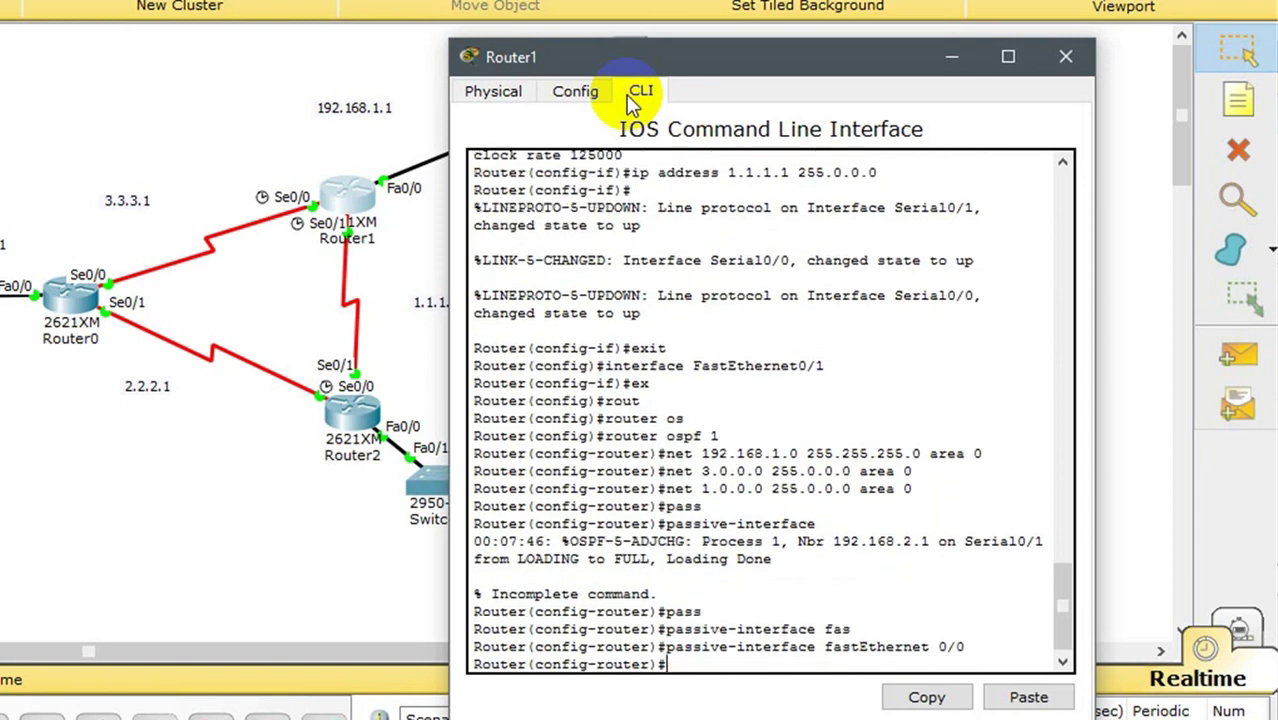
Step: Save Router1's configuration with the command do w and close the router's window
text(do w)
key(Return)
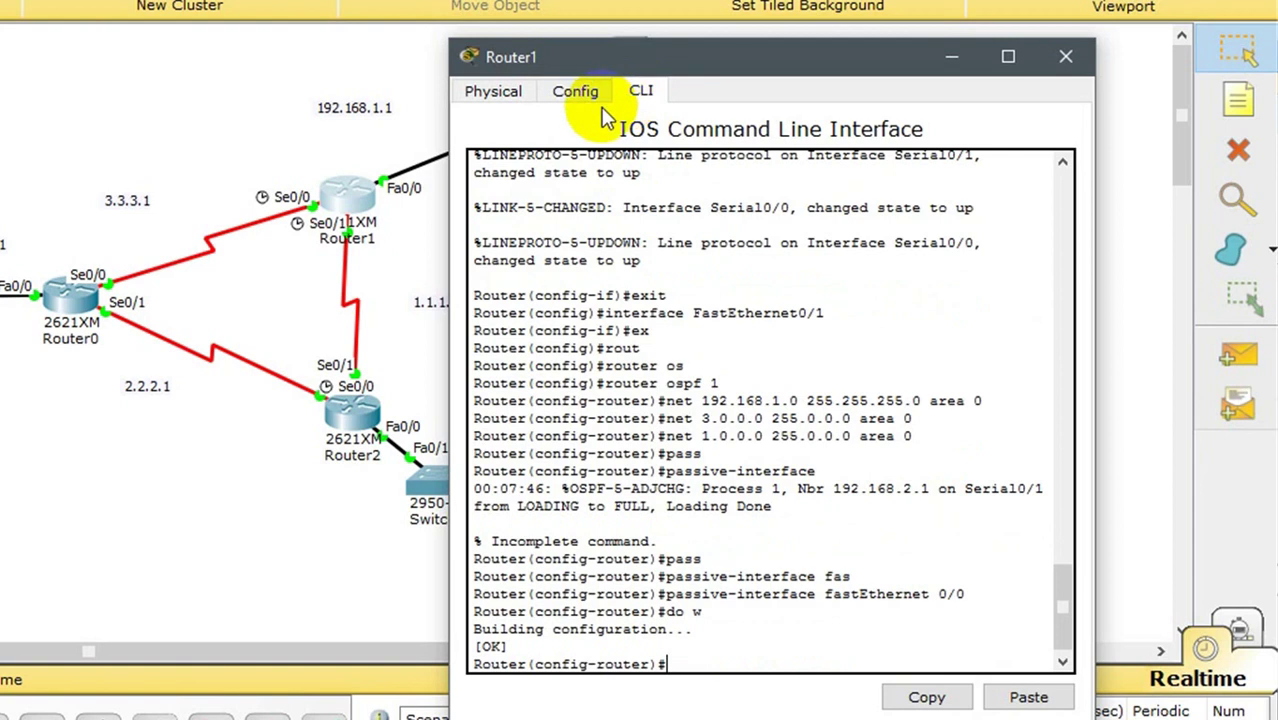
click(1064, 57)
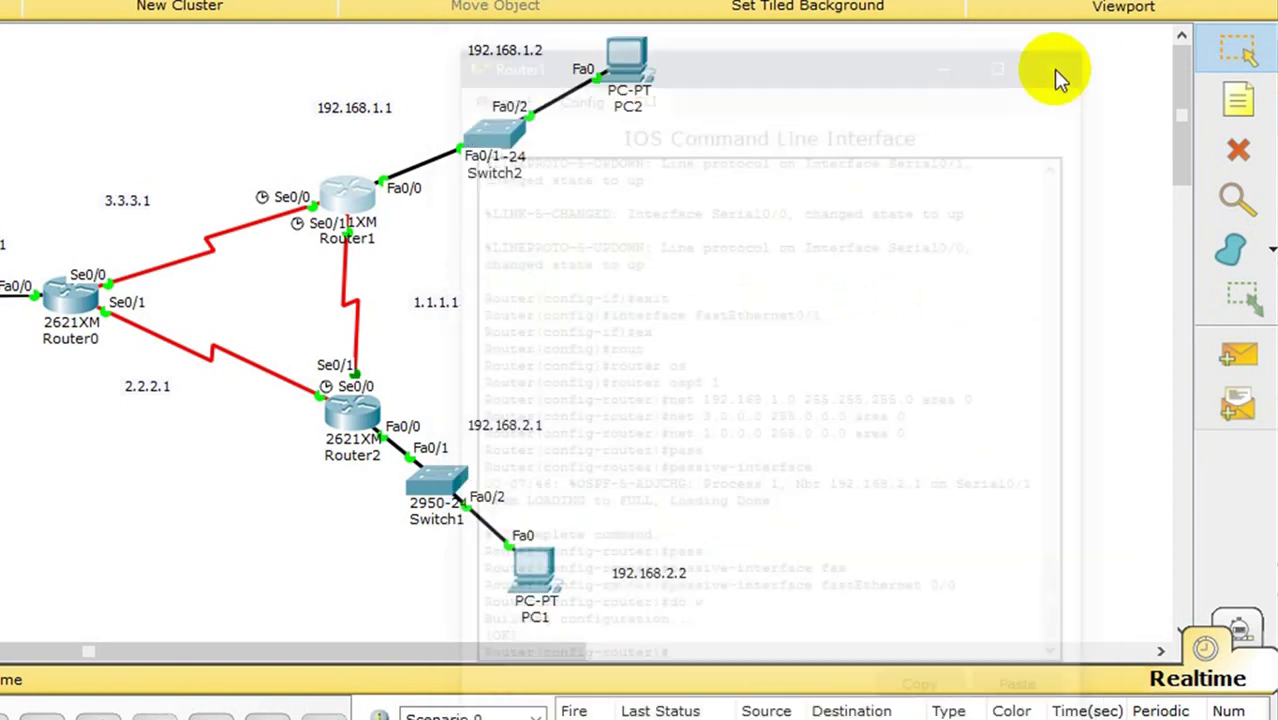
Step: Open Router0's command line interface and leave the FastEthernet0/0 interface configuration mode
click(62, 296)
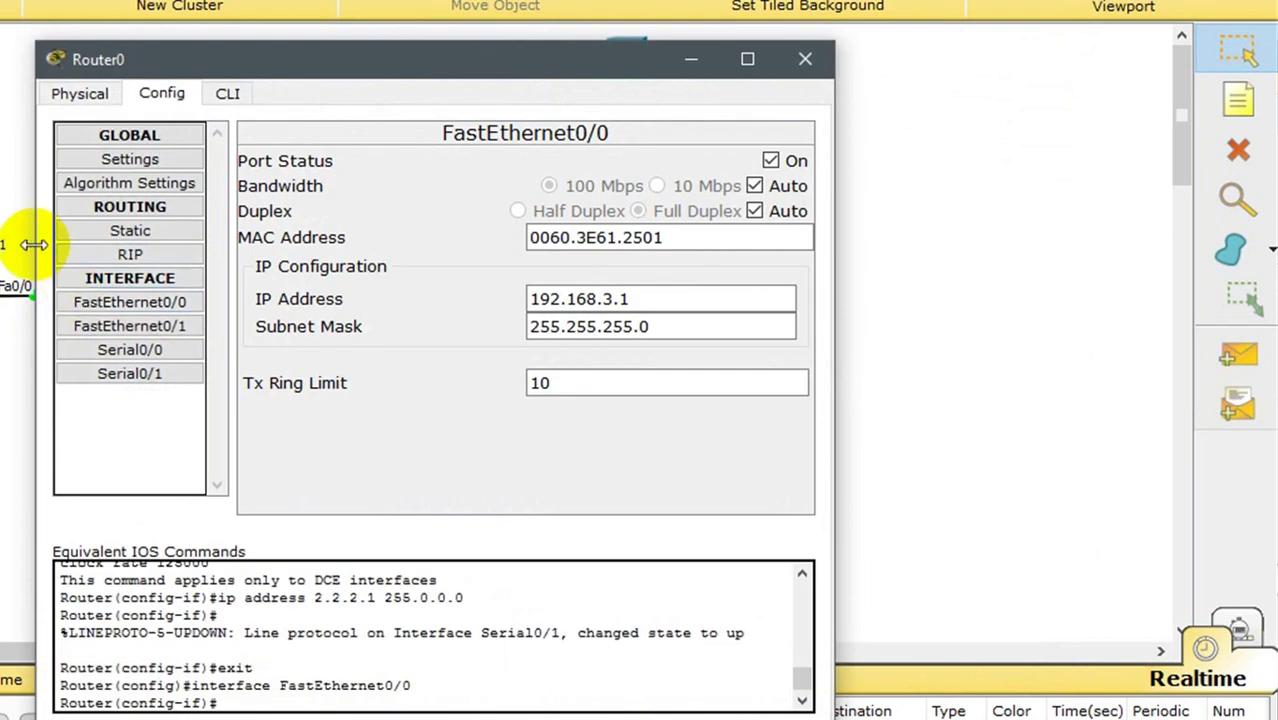
drag(36, 258, 188, 272)
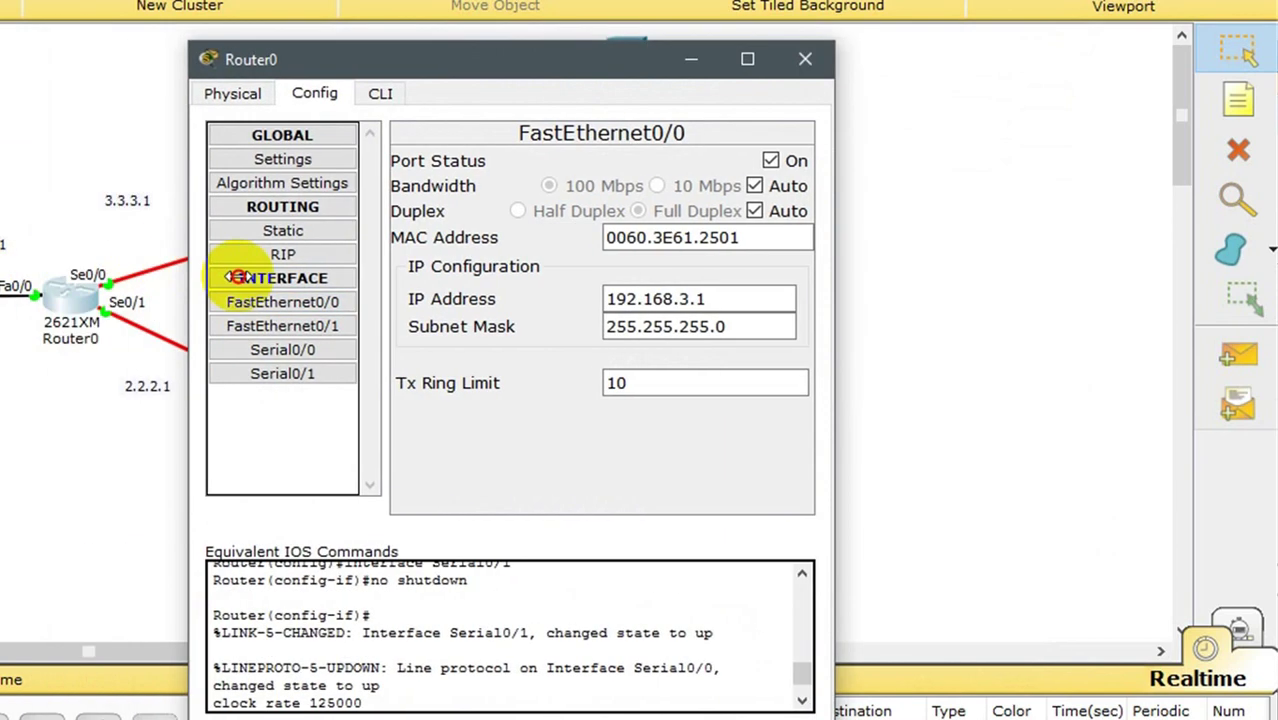
click(382, 92)
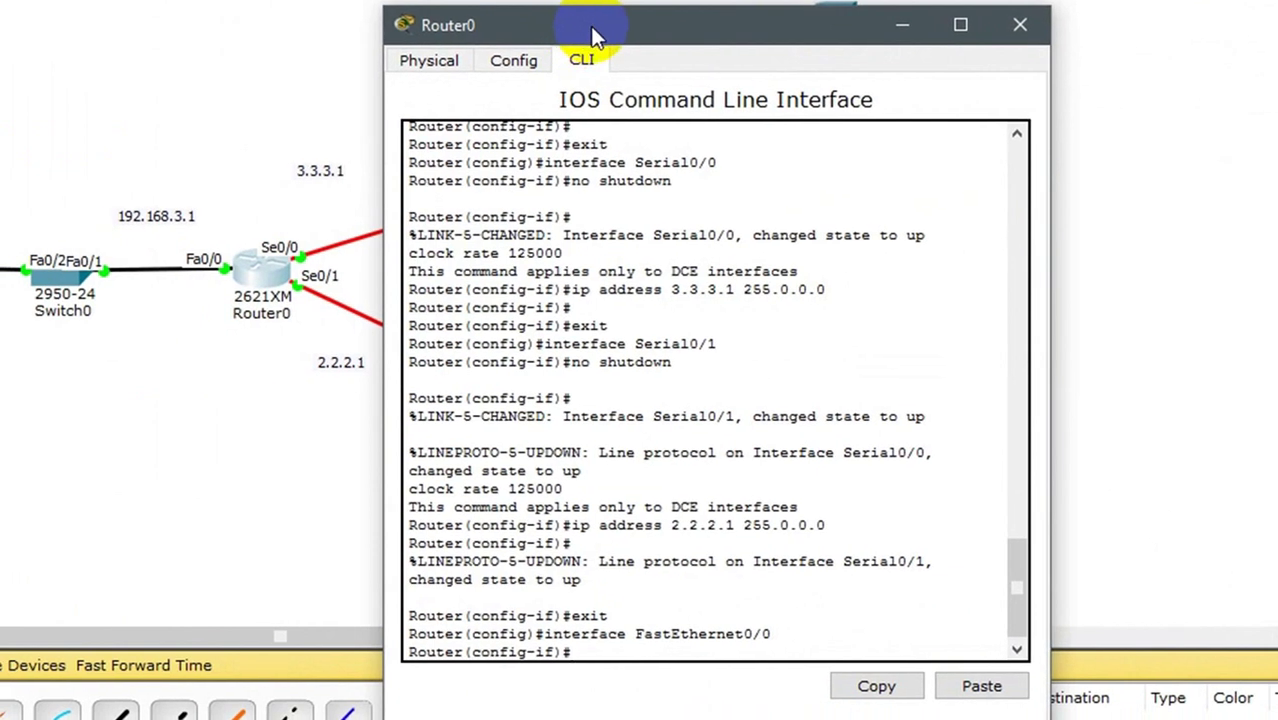
text(ex)
key(Return)
Step: Start OSPF process 1 on Router0 with the command router ospf 1
text(rou)
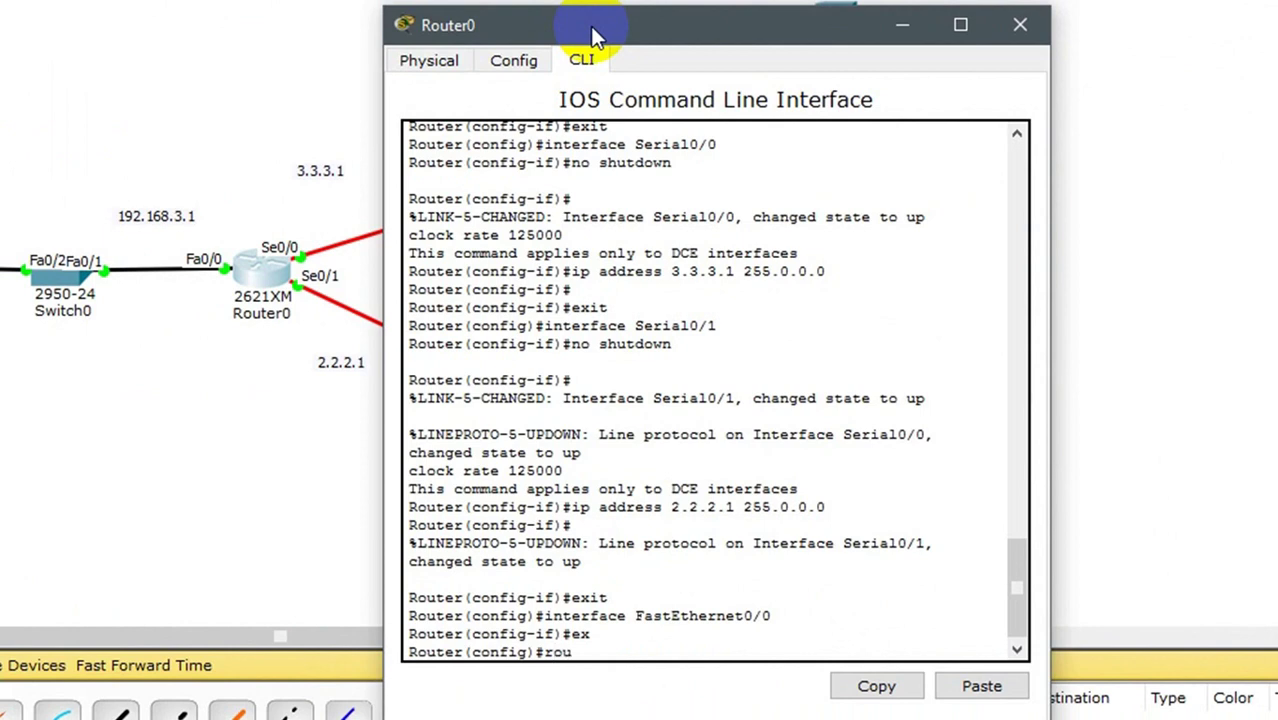
text(te)
key(Tab)
text(r o)
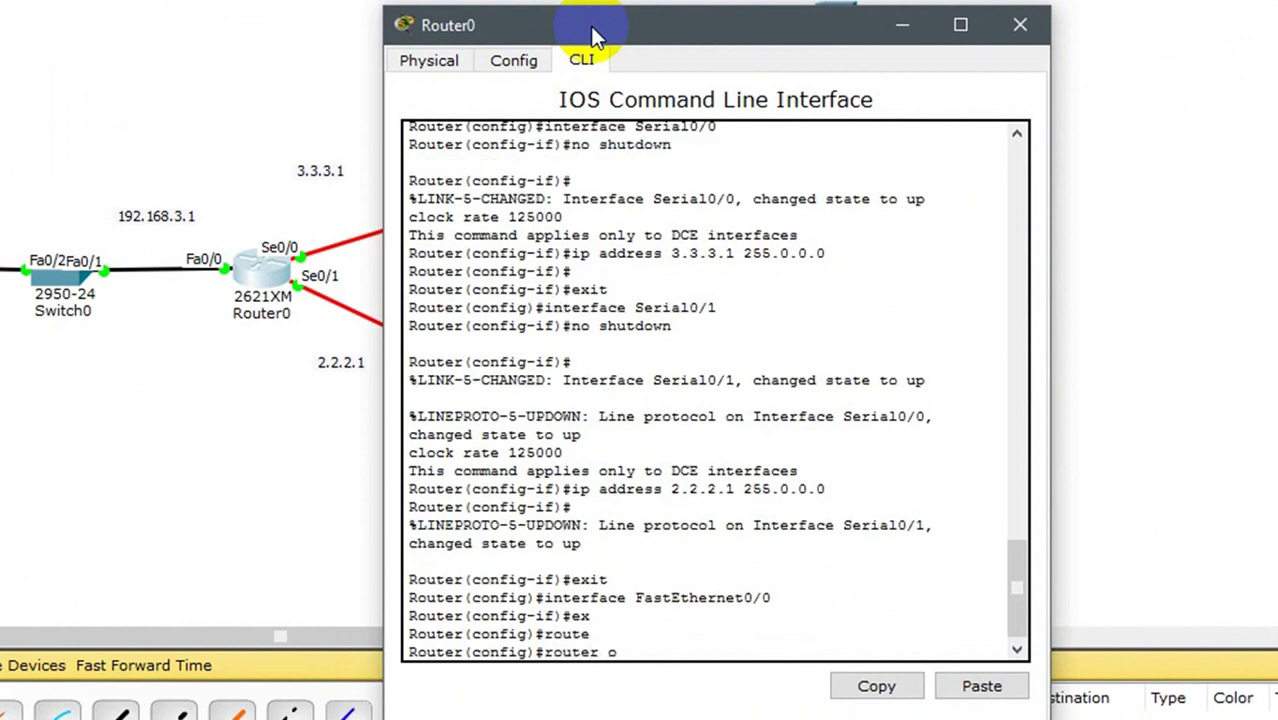
text(sp)
key(Tab)
text(1)
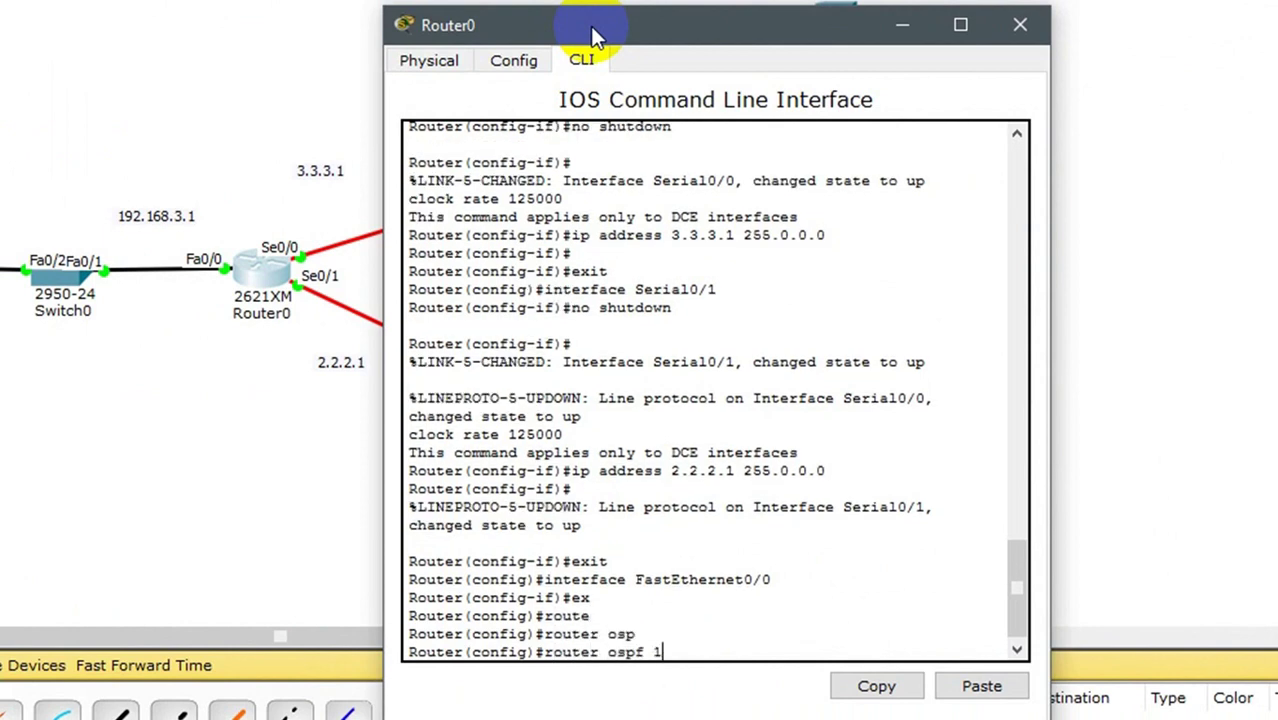
key(Return)
Step: Add network 192.168.3.0 with mask 255.255.255.0 to Router0's OSPF process in area 0
text(ne)
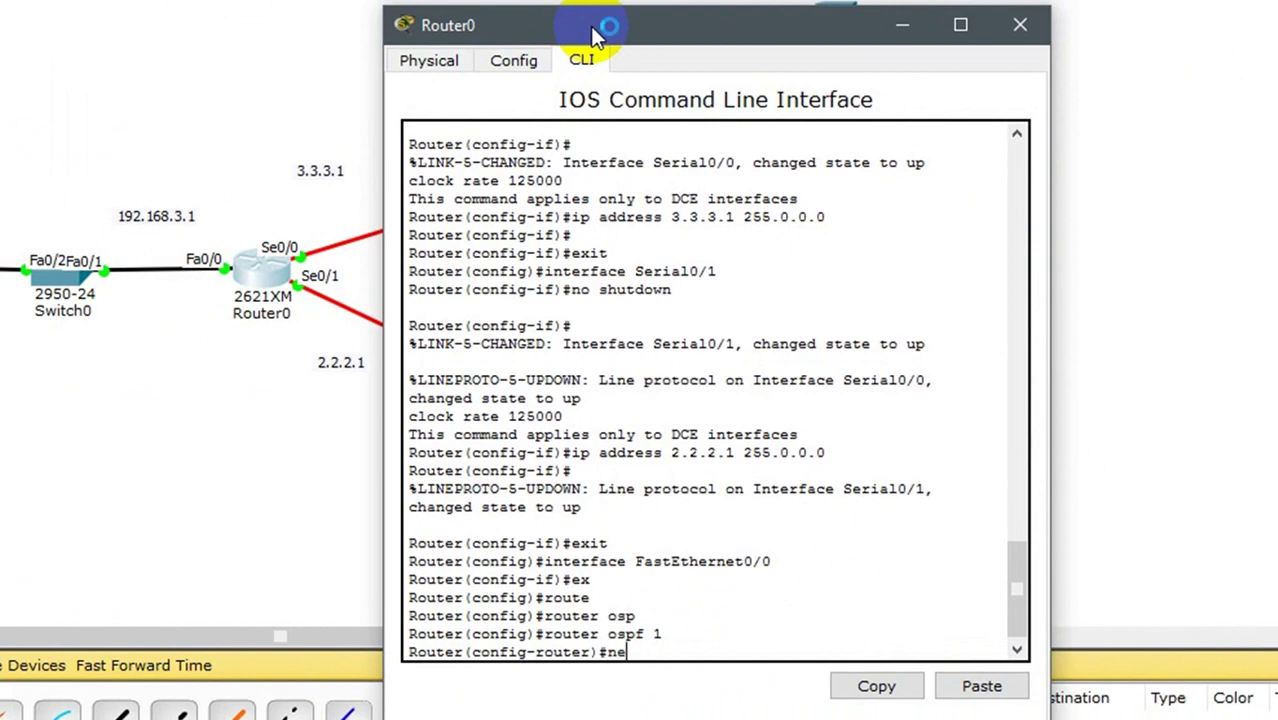
text(t 192.168.3.0 2)
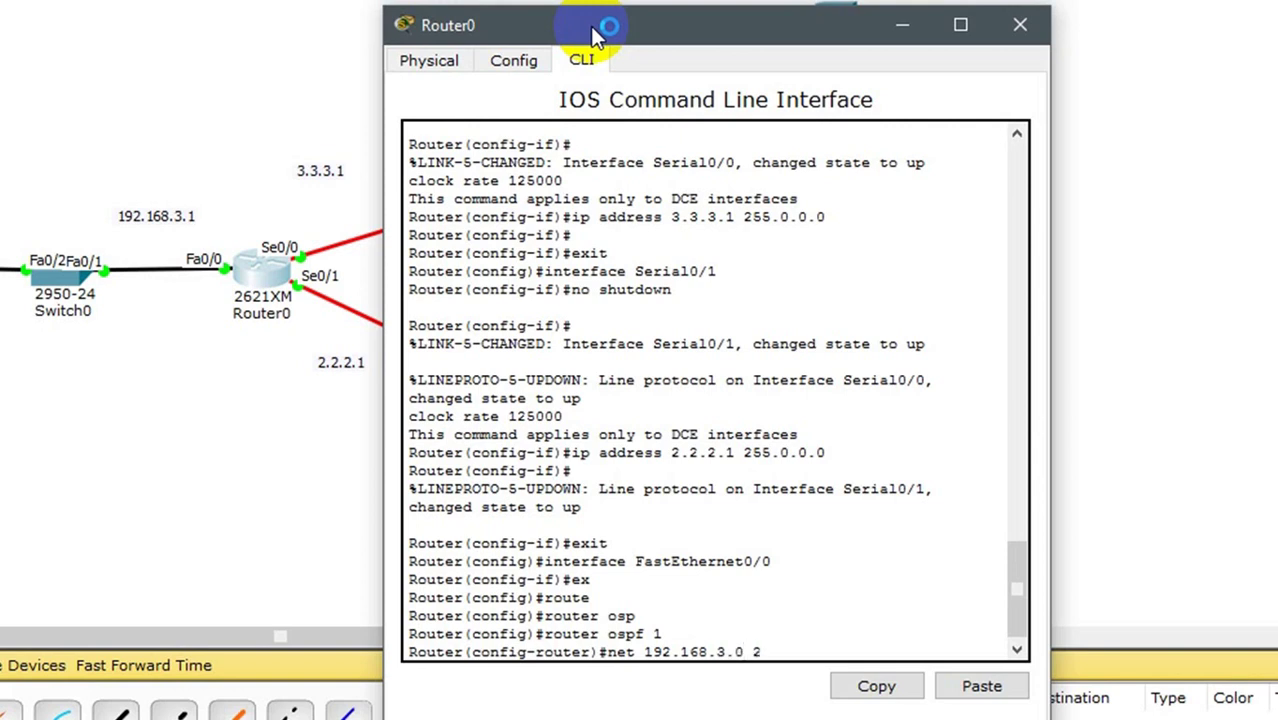
text(55.255.255.0)
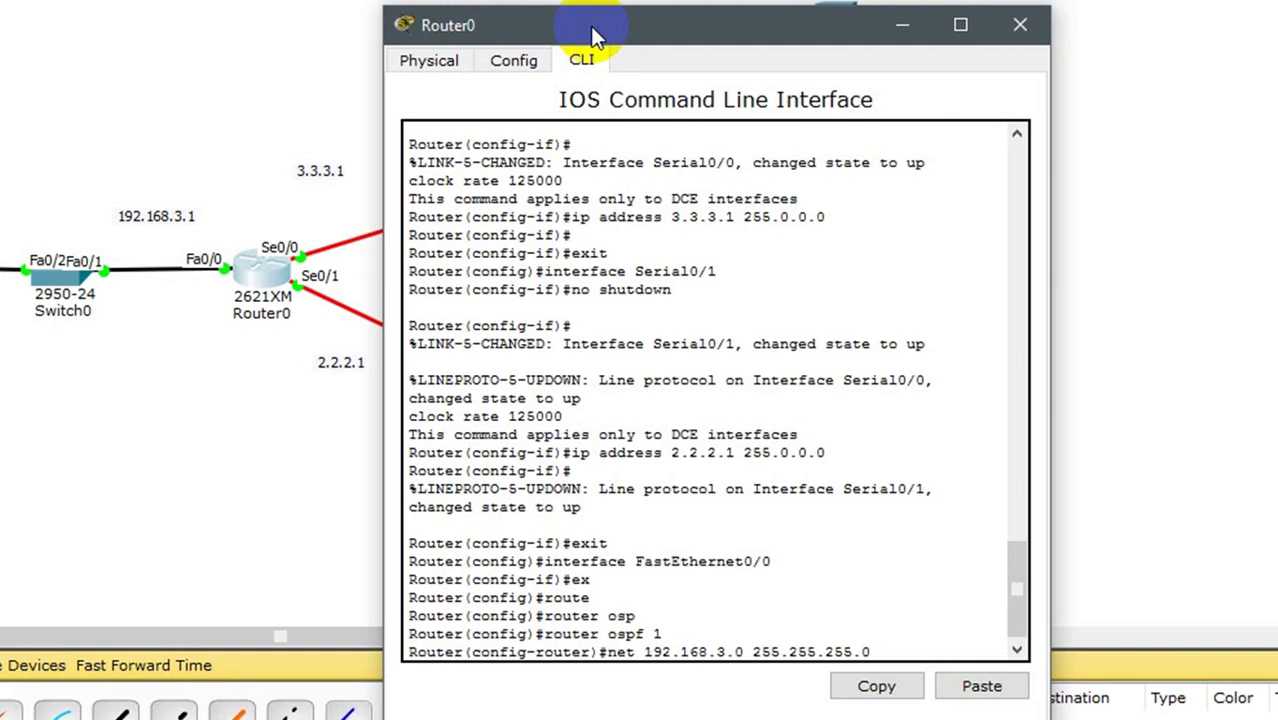
text( area 0)
key(Return)
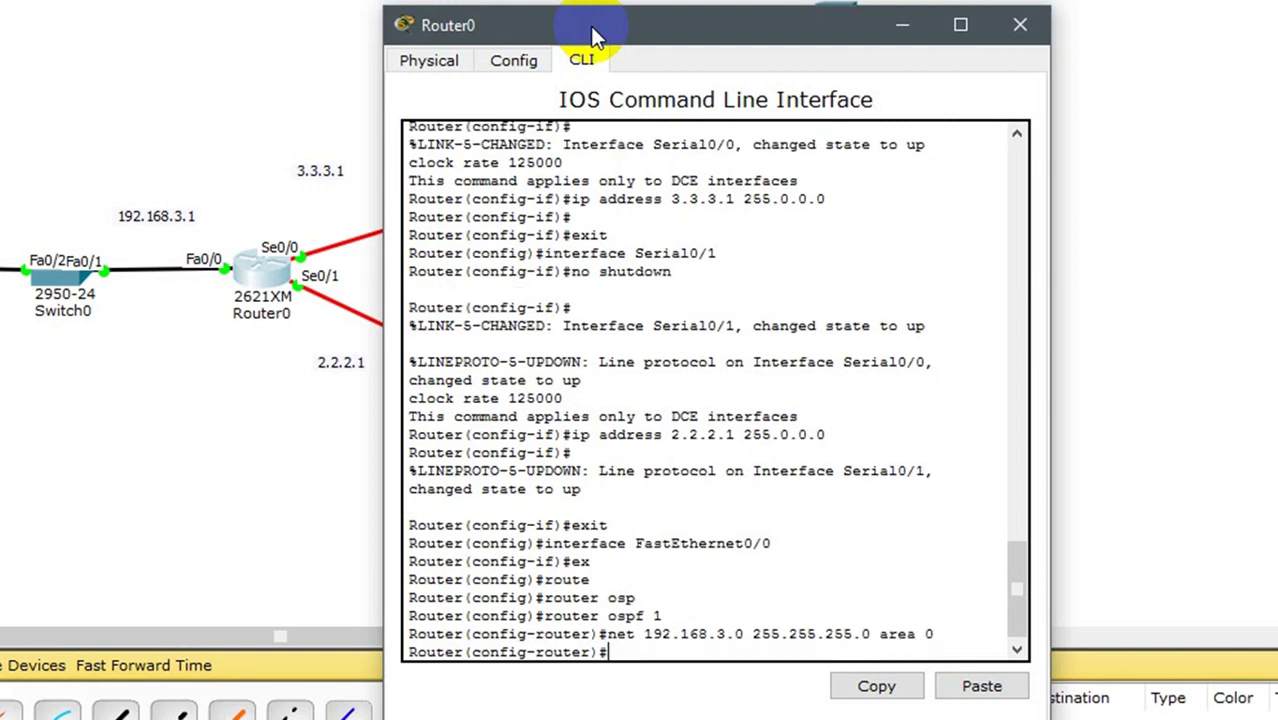
Step: Add network 2.0.0.0 with mask 255.0.0.0 to Router0's OSPF process in area 0
text(net 2.0.0.0 255.0.0.0)
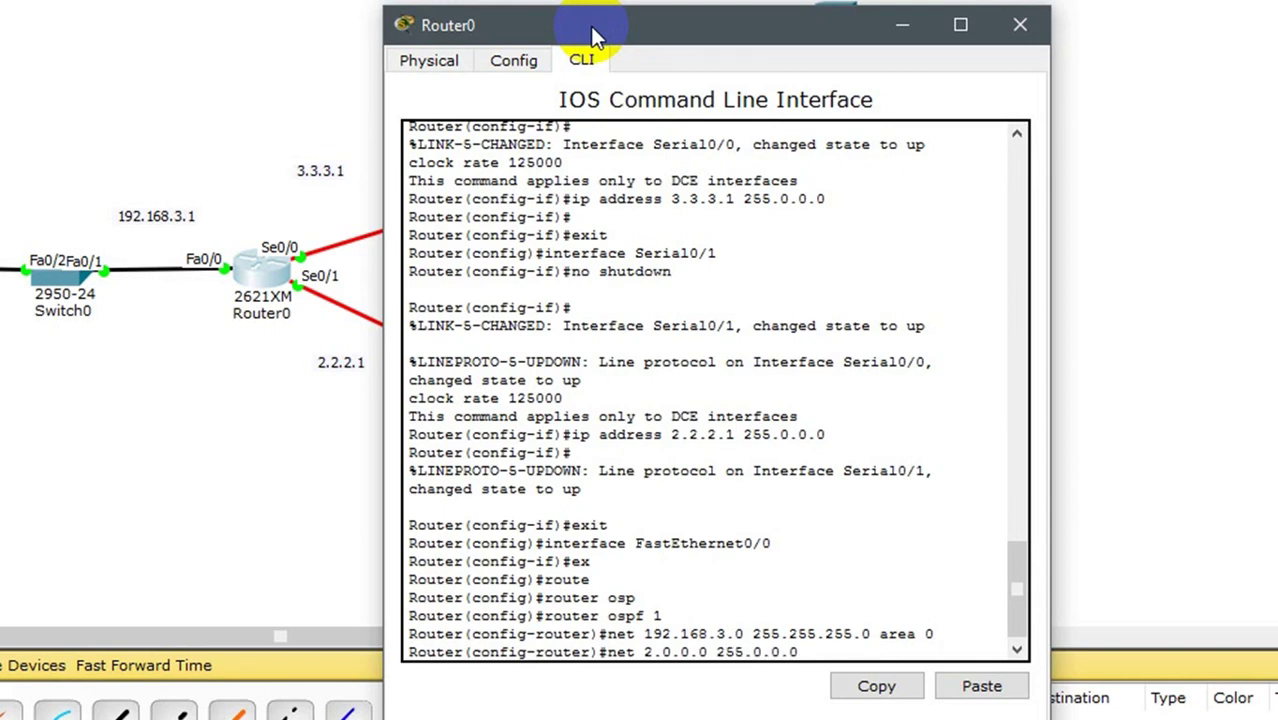
text( area 0)
key(Return)
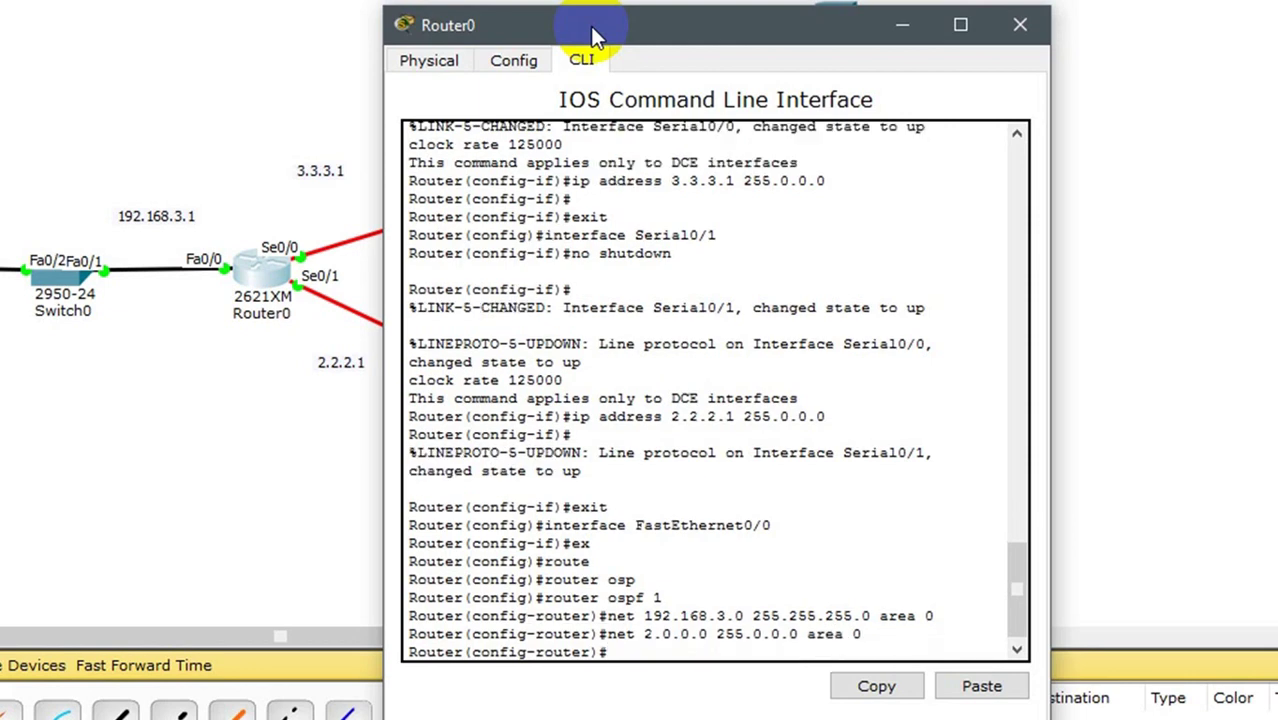
Step: Recall Router0's last network command and change its address to 3.0.0.0, keeping mask 255.0.0.0 and area 0
key(Up)
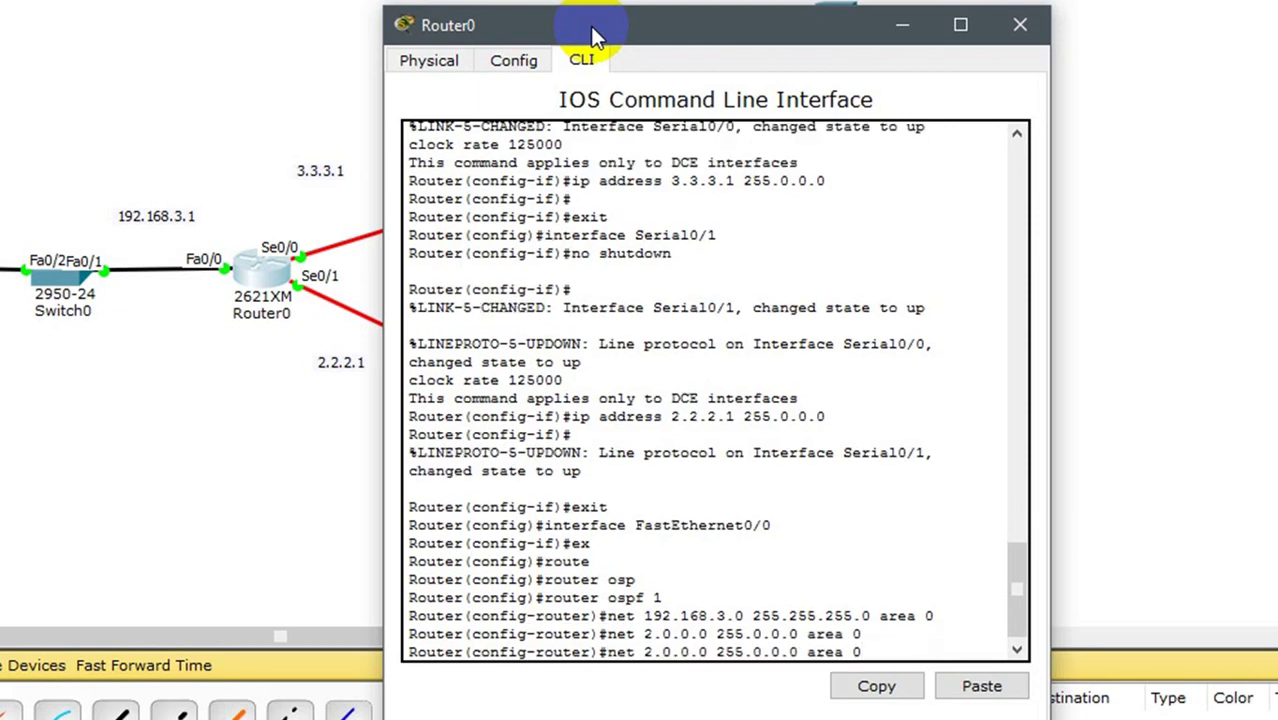
key(Left)
key(Left)
key(Left)
key(Left)
key(Left)
key(Left)
key(Left)
key(Left)
key(Left)
key(Left)
key(Left)
key(Left)
key(Left)
key(Left)
key(Left)
key(BackSpace)
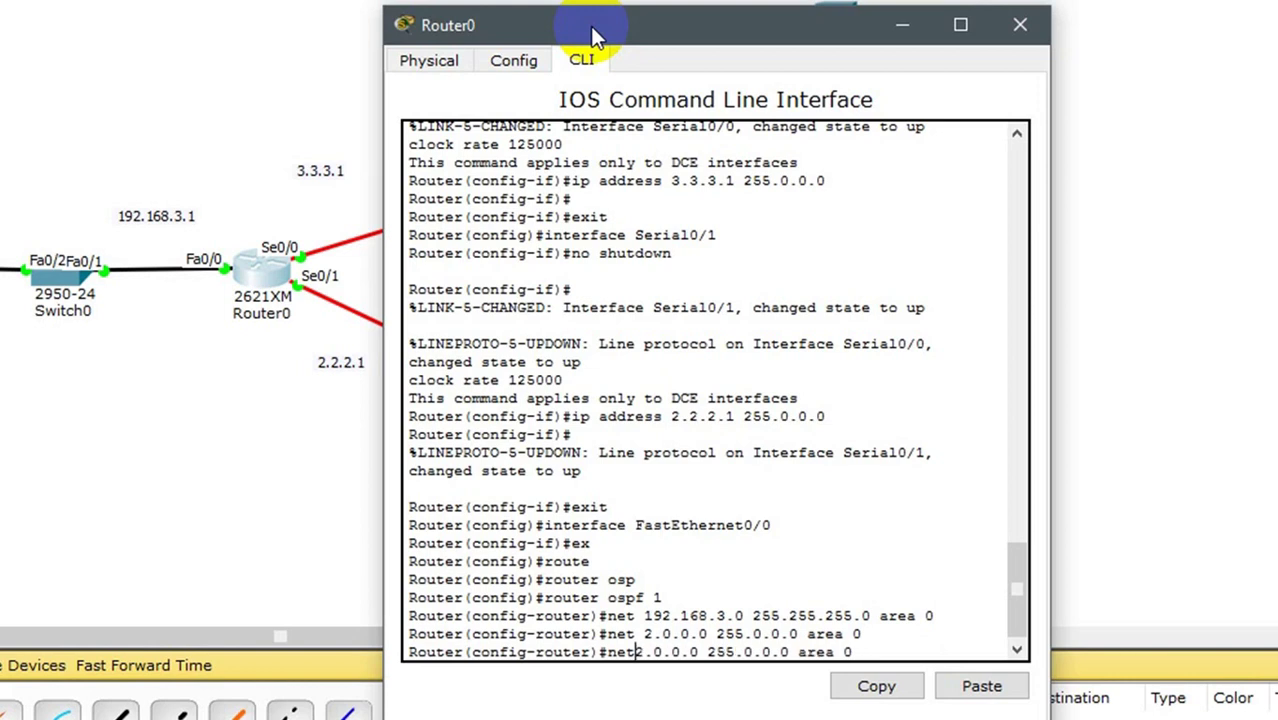
text(3)
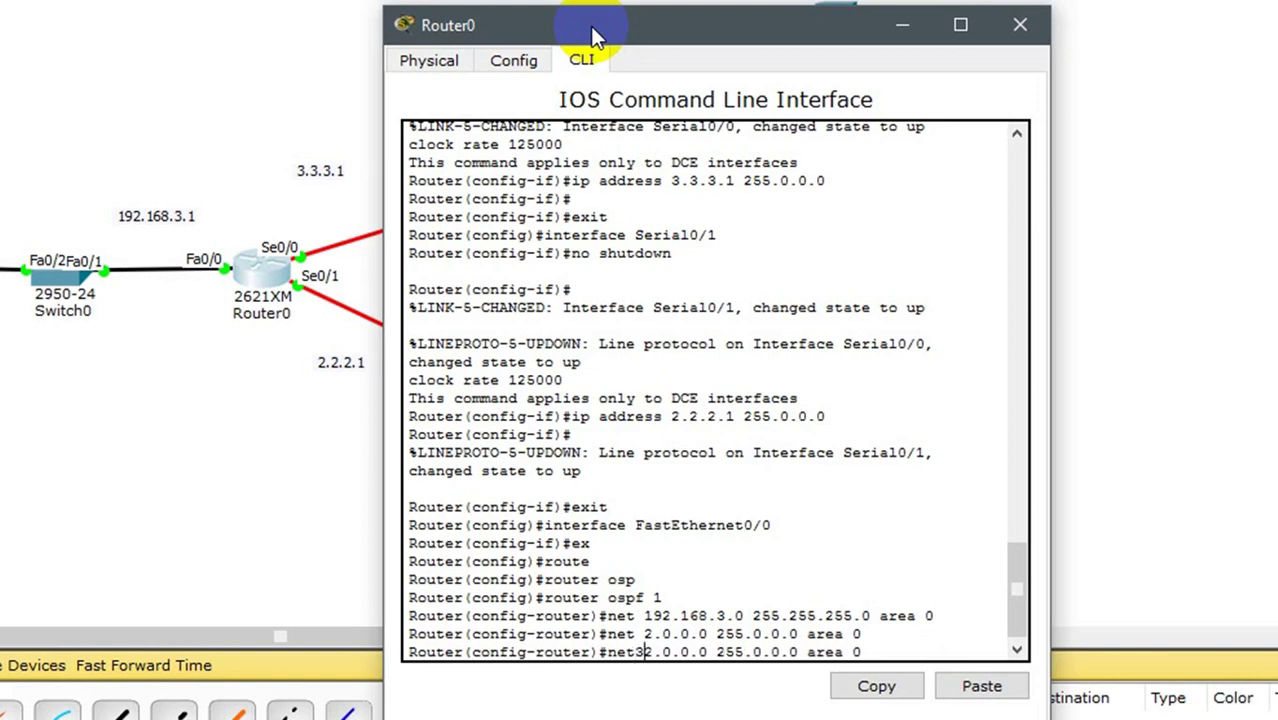
key(BackSpace)
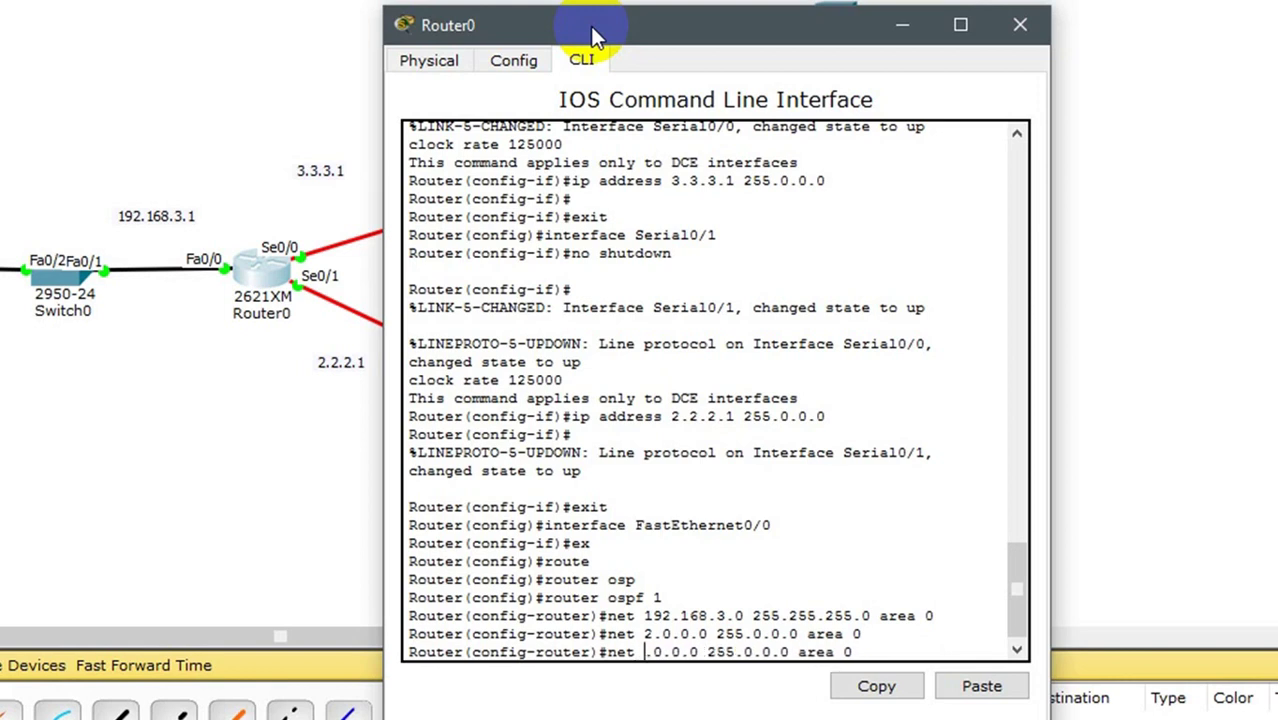
text(3)
key(Return)
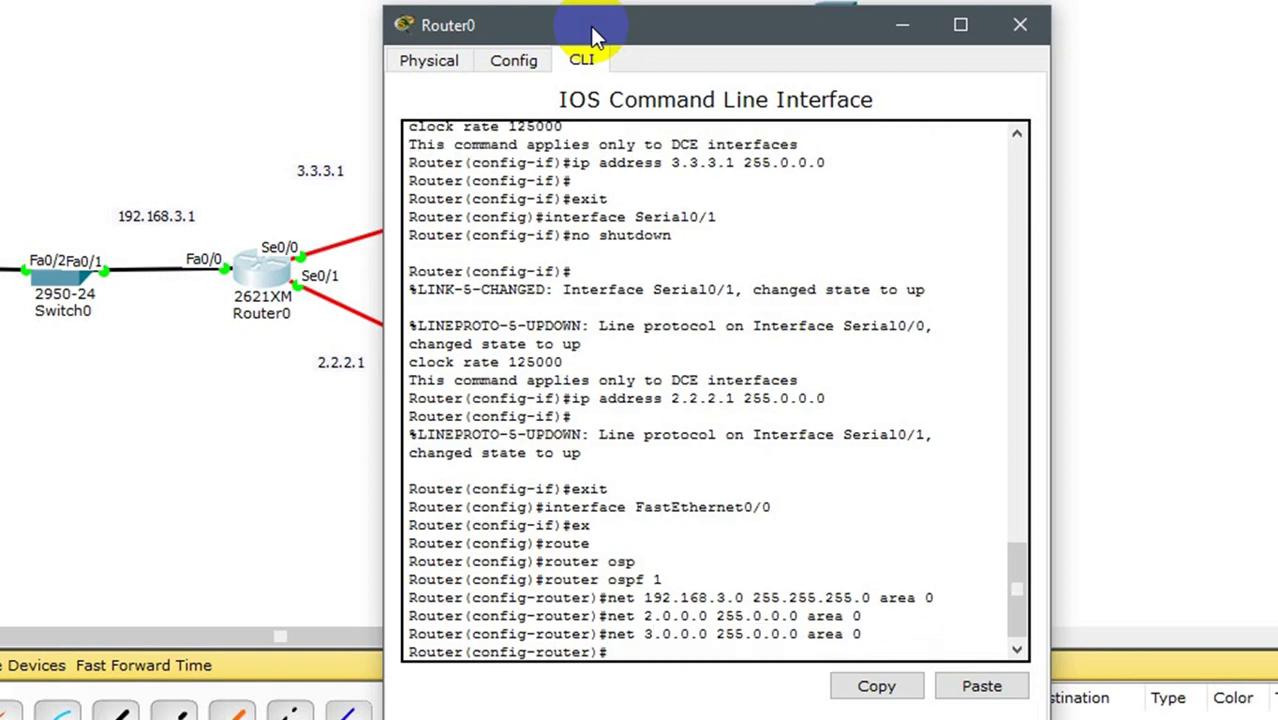
Step: Make Router0's LAN port passive for OSPF with the command passive-interface fastEthernet 0/0
text(pass)
key(Tab)
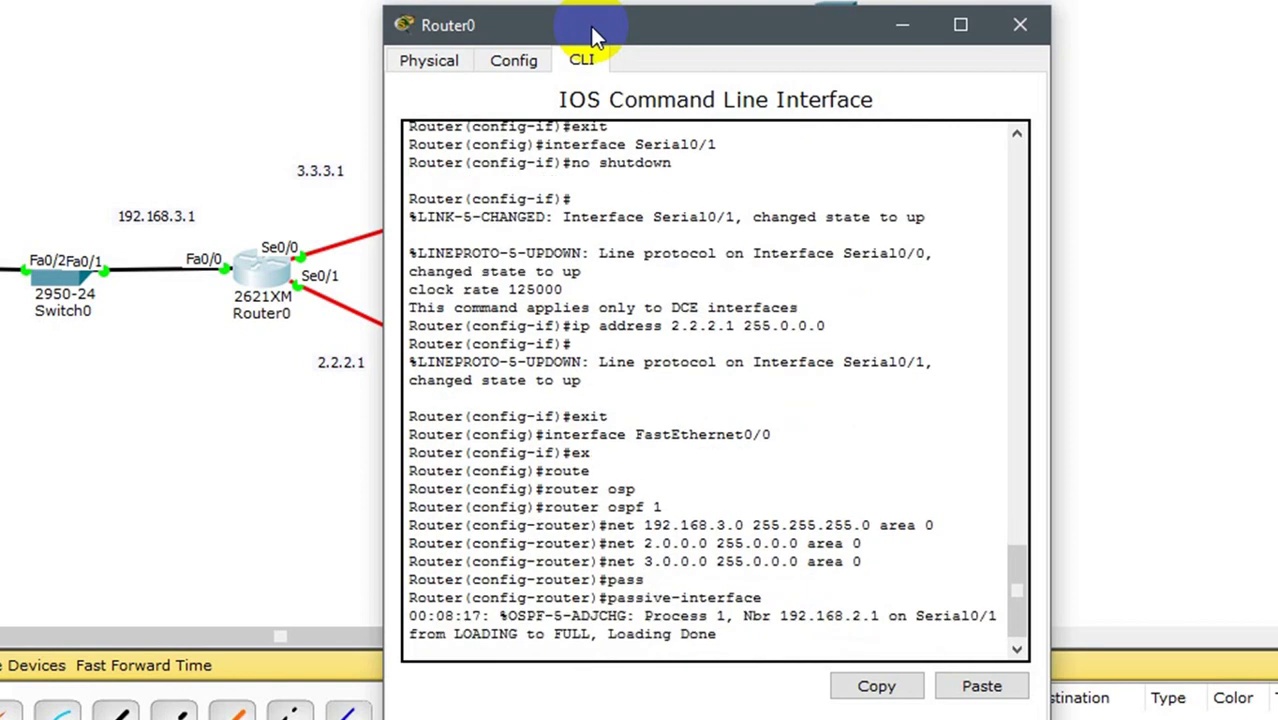
key(Return)
text(p)
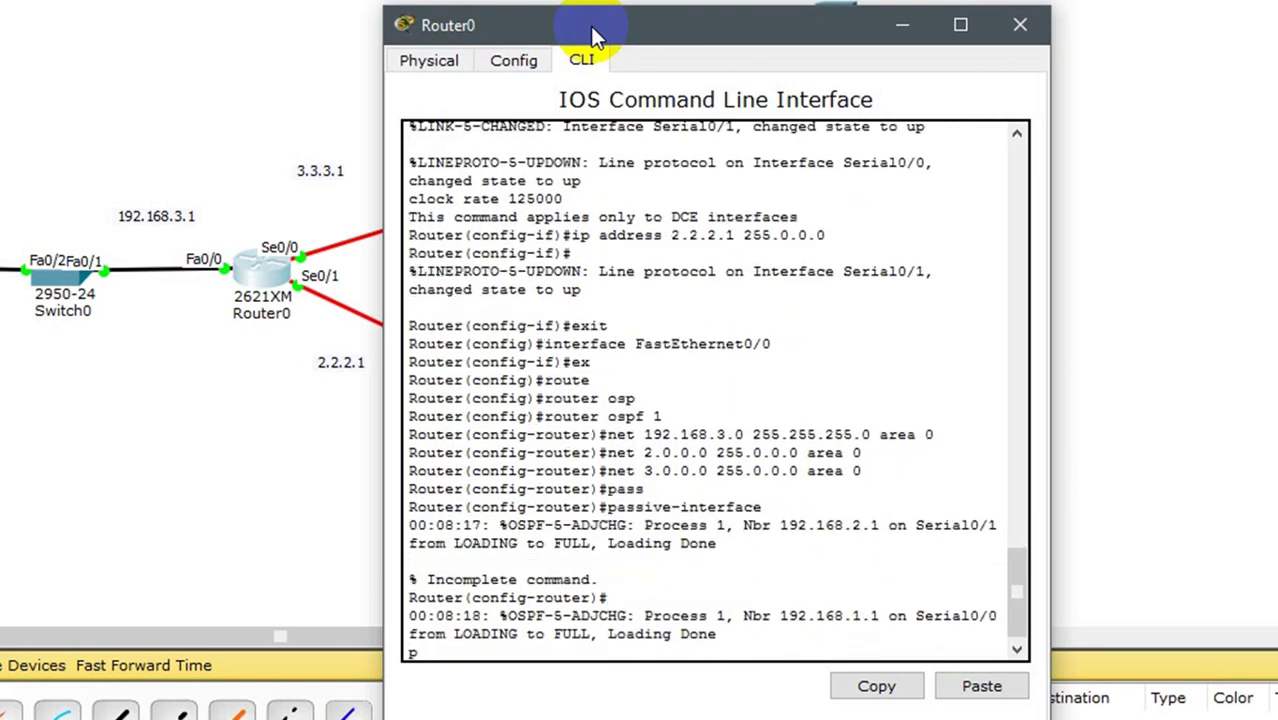
text(ass)
key(Tab)
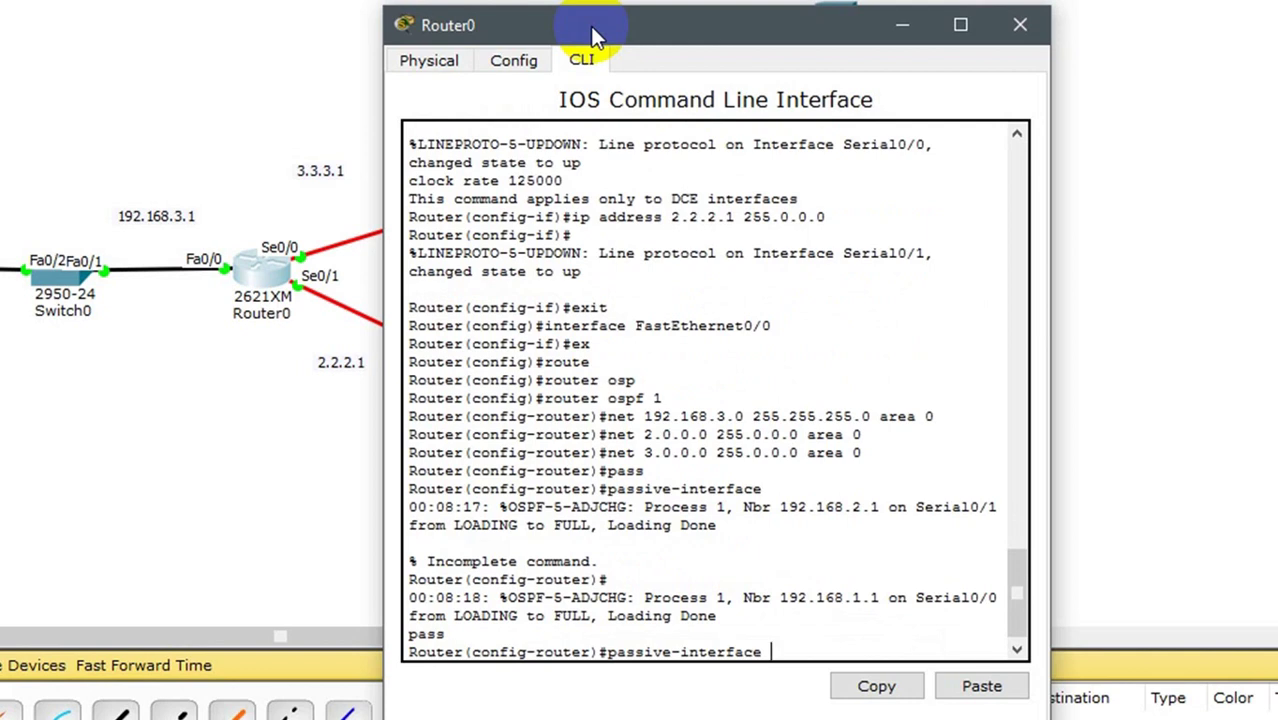
text(fas)
key(Tab)
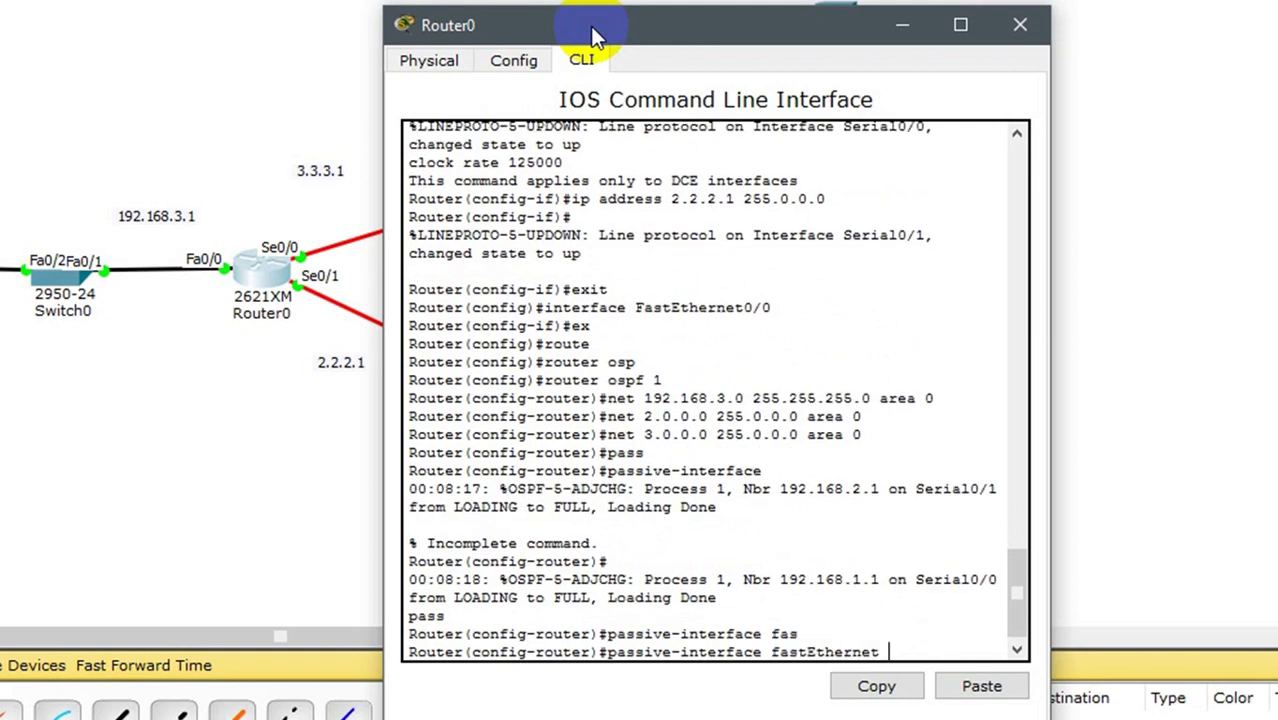
text(0/0)
key(Return)
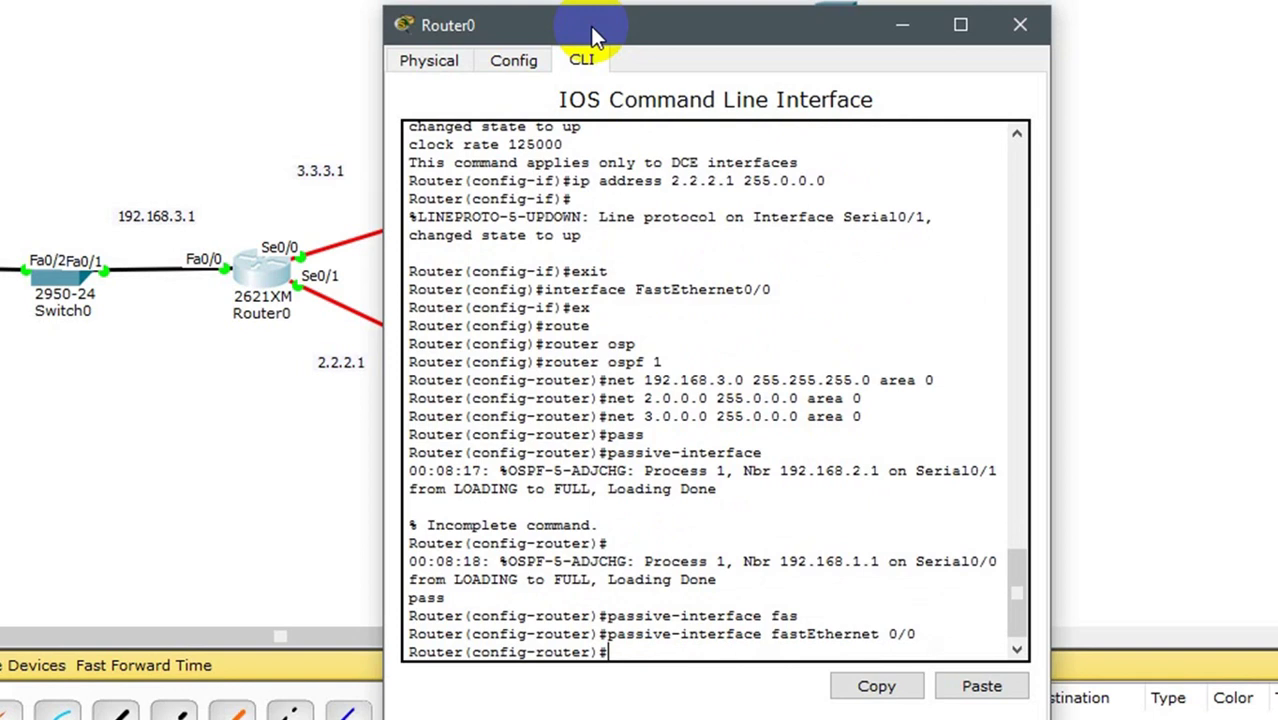
Step: Save Router0's configuration with the command do w and exit to privileged EXEC mode
text(do w)
key(Return)
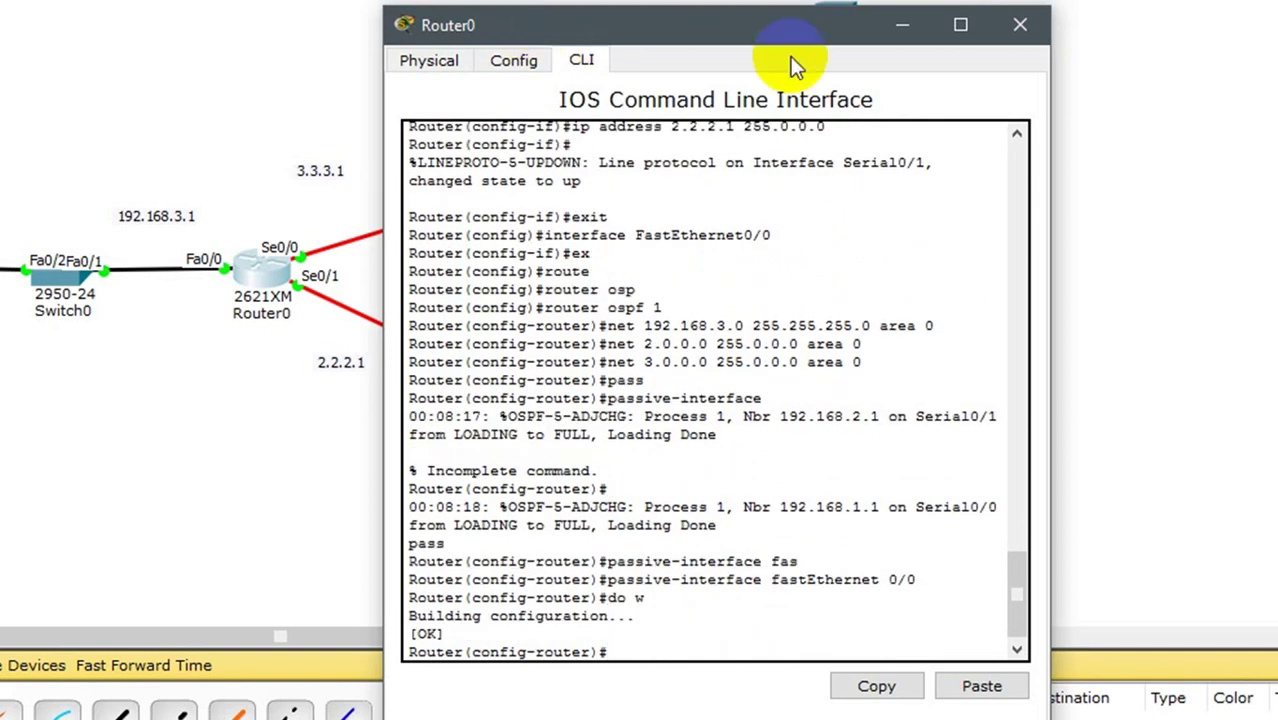
text(ex)
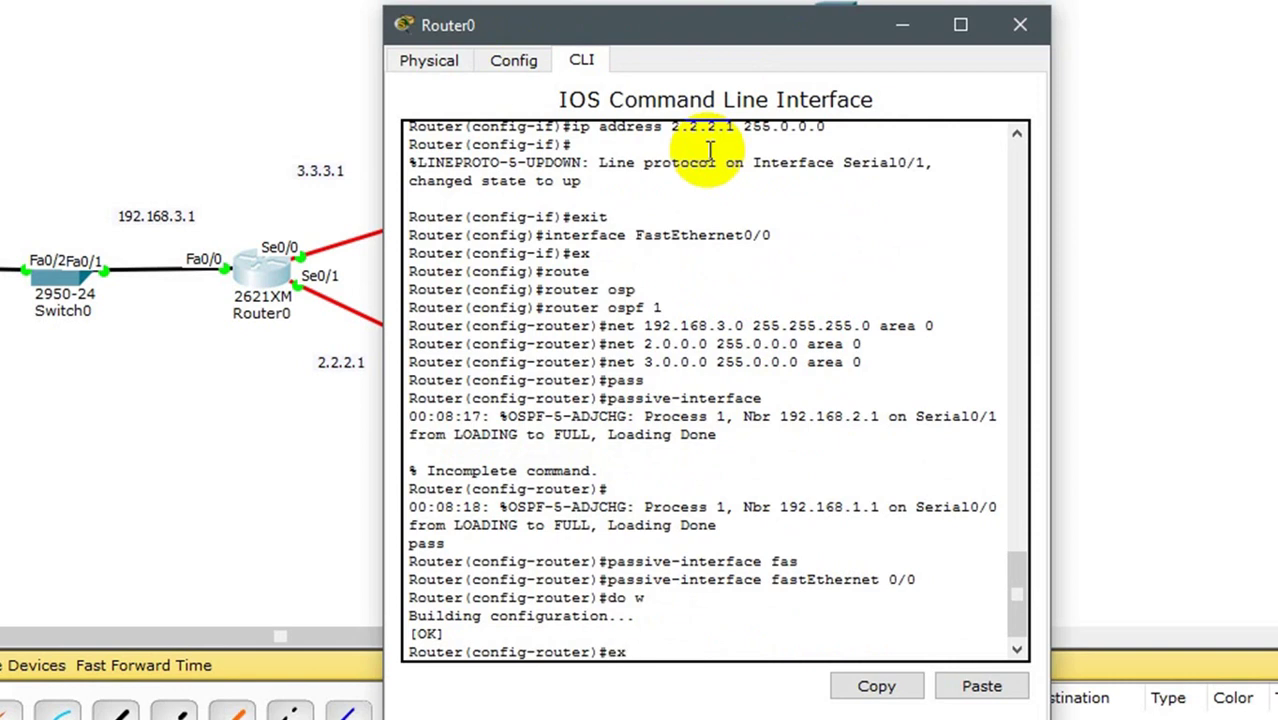
key(Return)
text(ex)
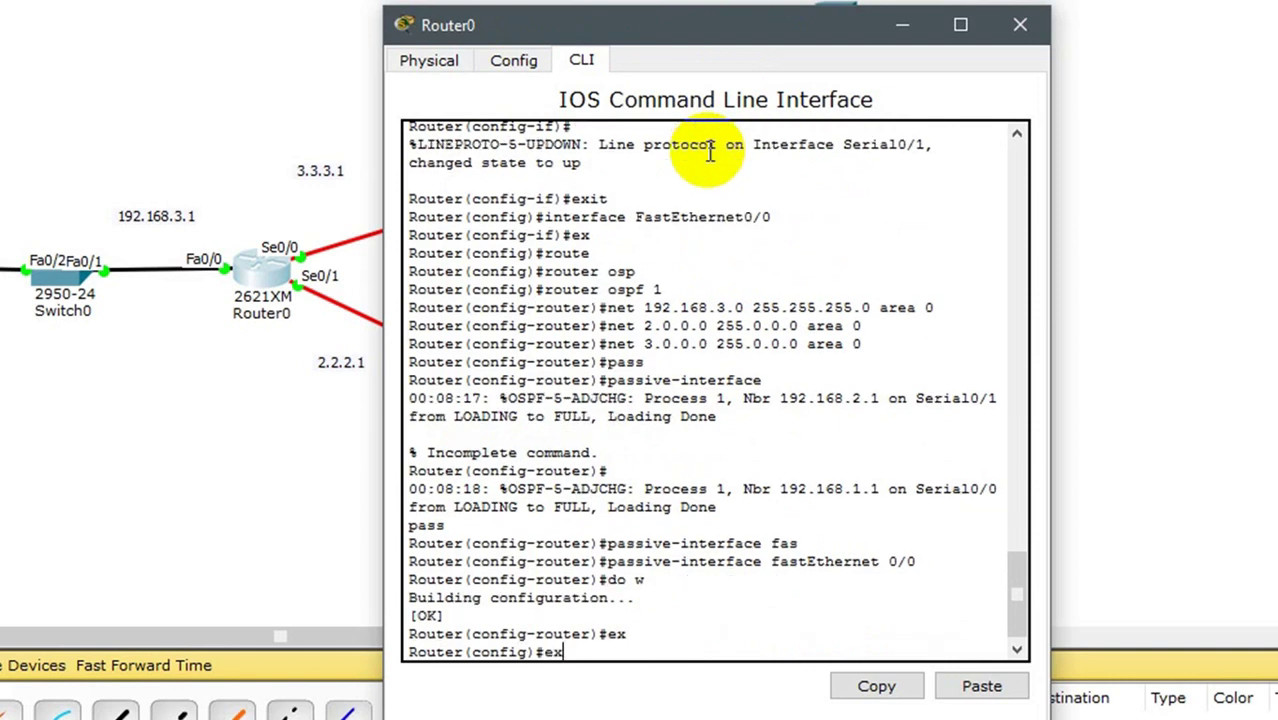
key(Return)
key(Return)
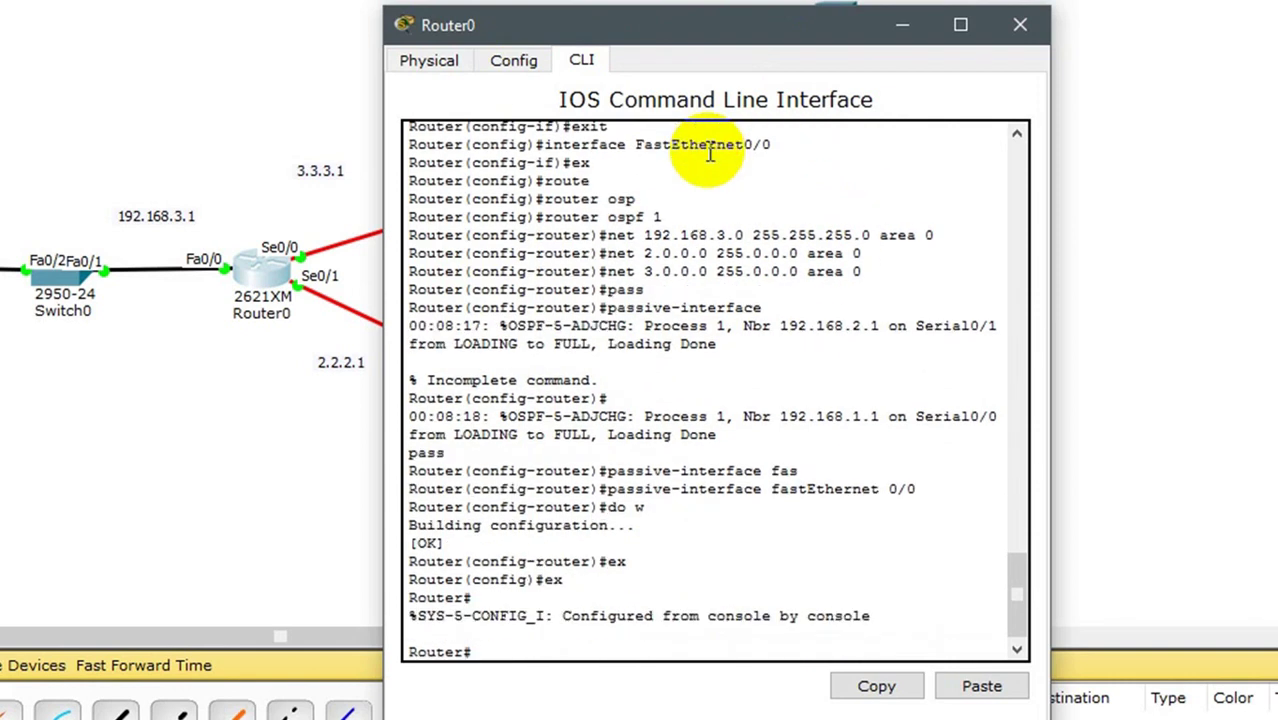
Step: Display Router0's routing table with the command sh ip route
text(sh)
text( ip )
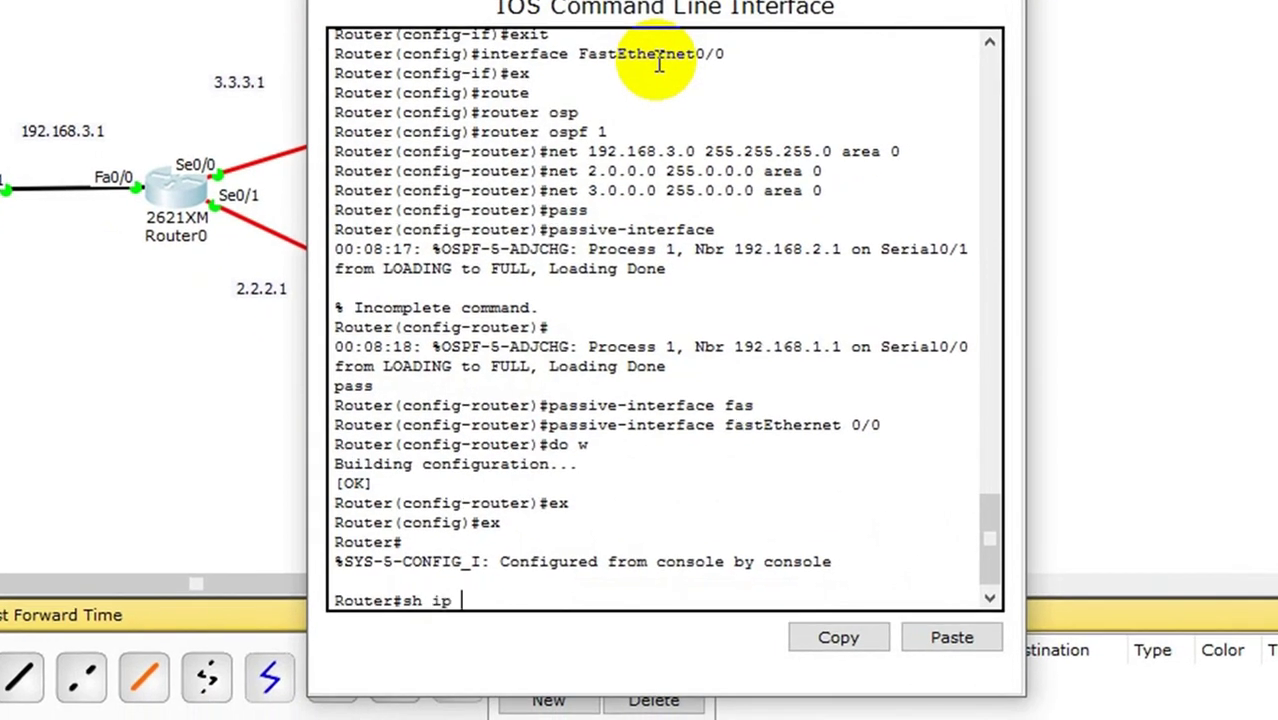
text(out)
key(Tab)
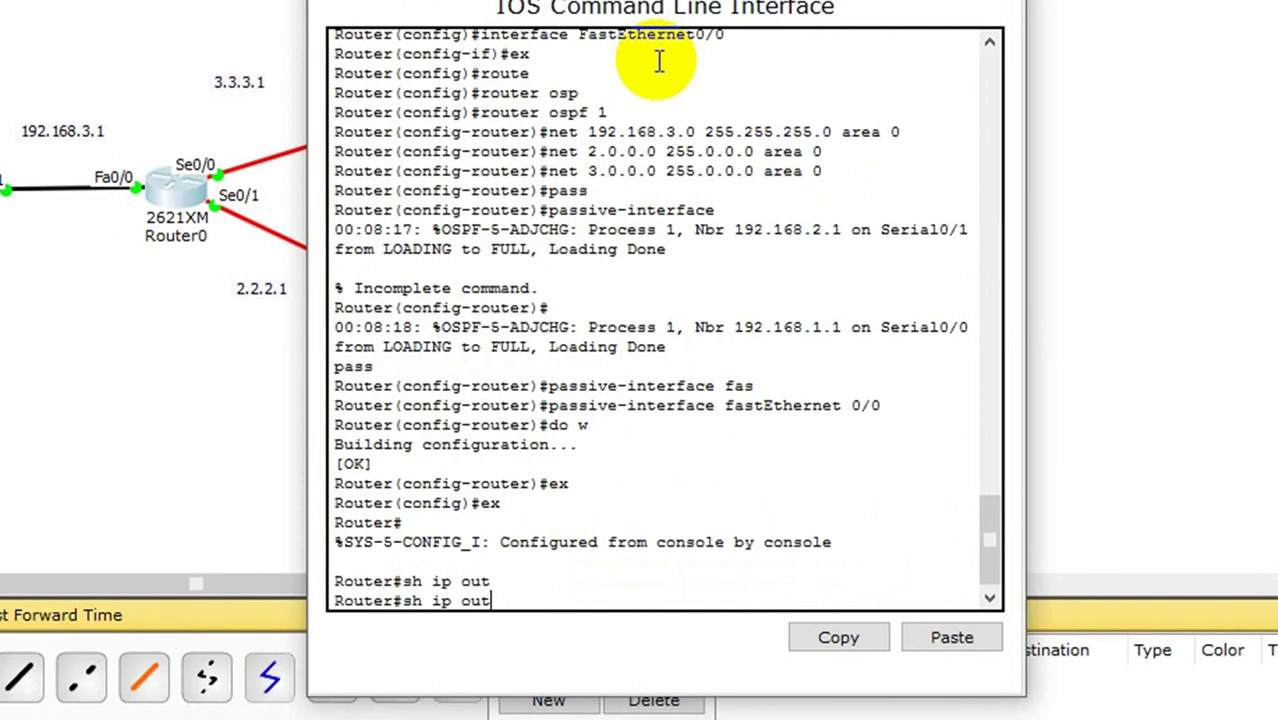
key(BackSpace)
key(BackSpace)
key(BackSpace)
text(rout)
key(Tab)
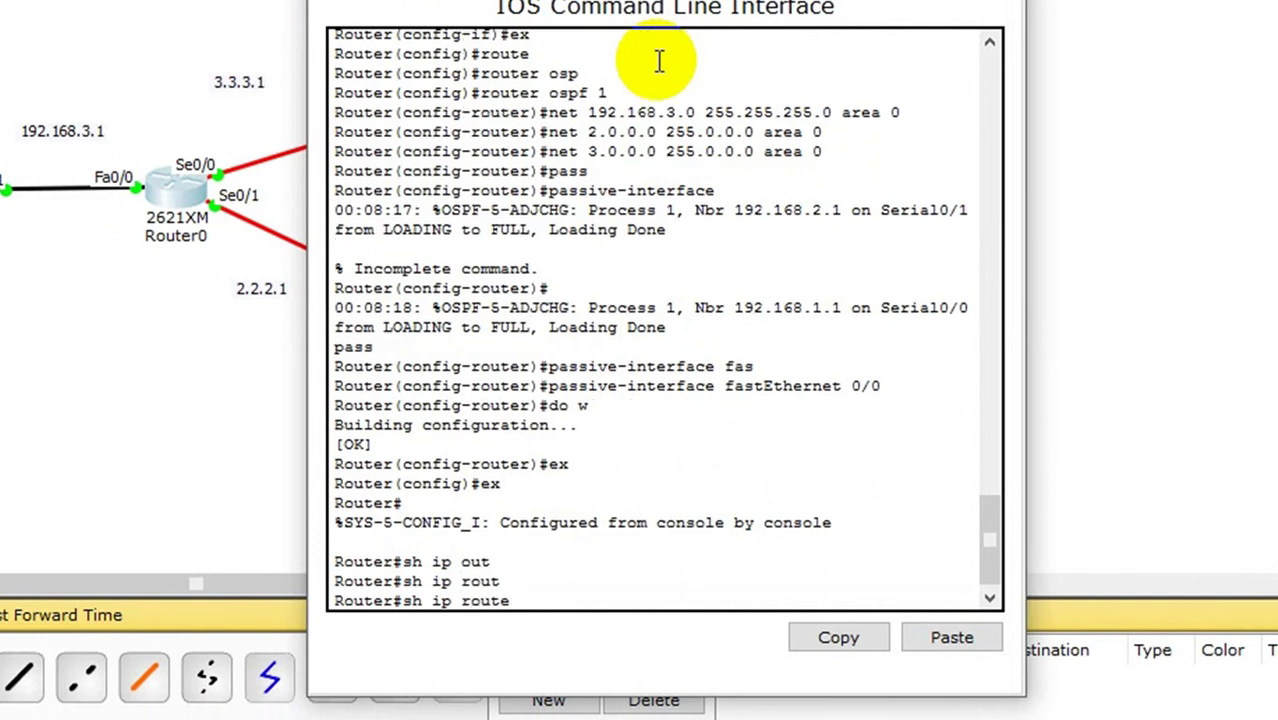
key(Return)
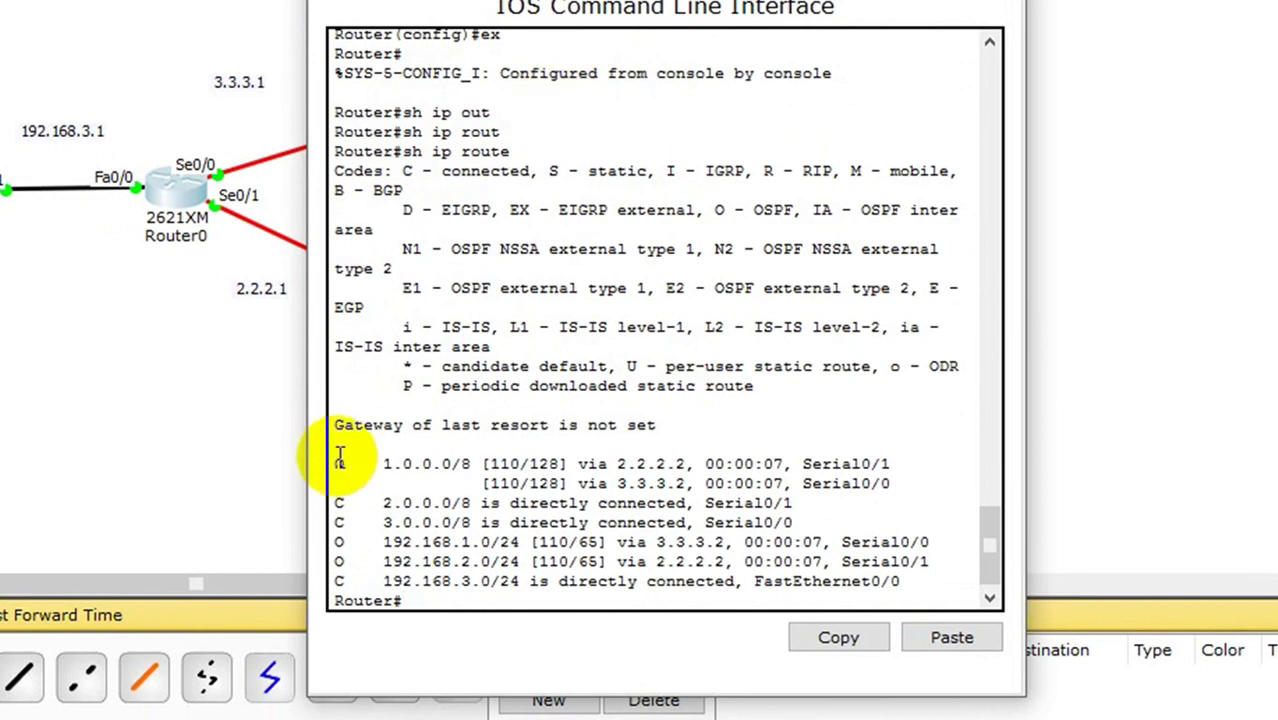
Step: Examine the OSPF-learned routes in Router0's routing table and close the router's window
drag(336, 463, 903, 489)
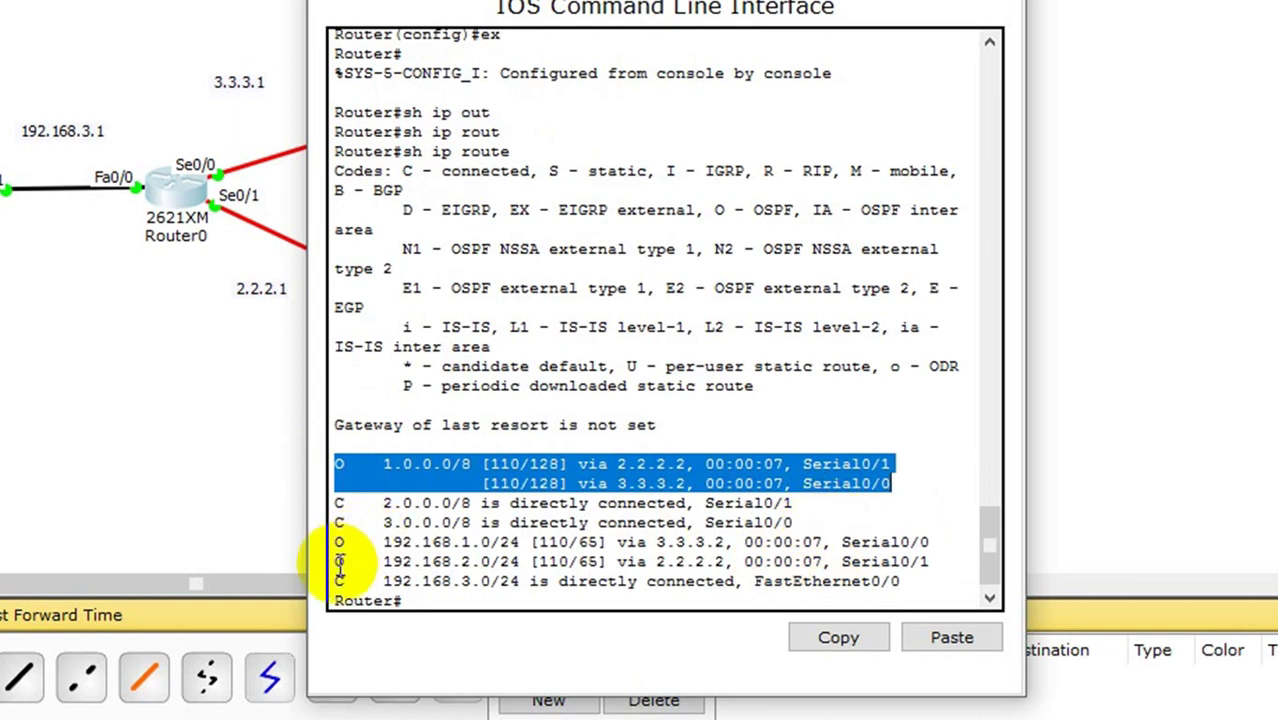
drag(452, 541, 610, 581)
click(612, 581)
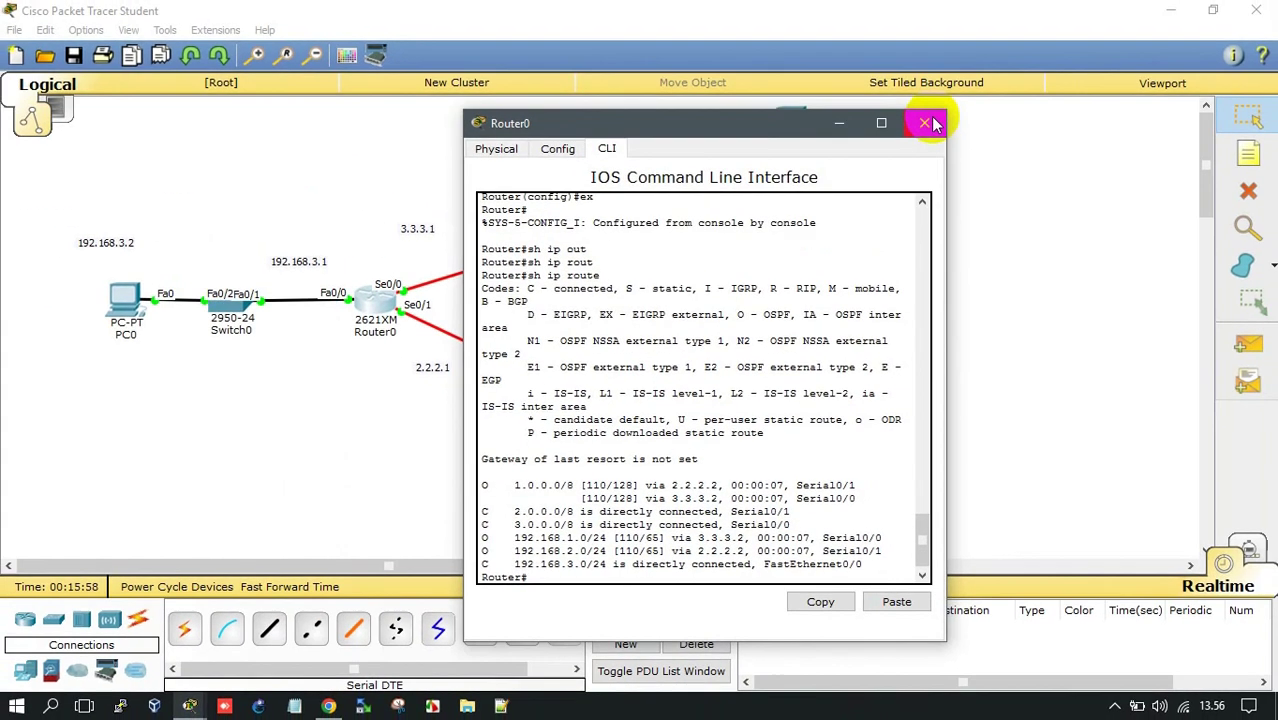
click(925, 123)
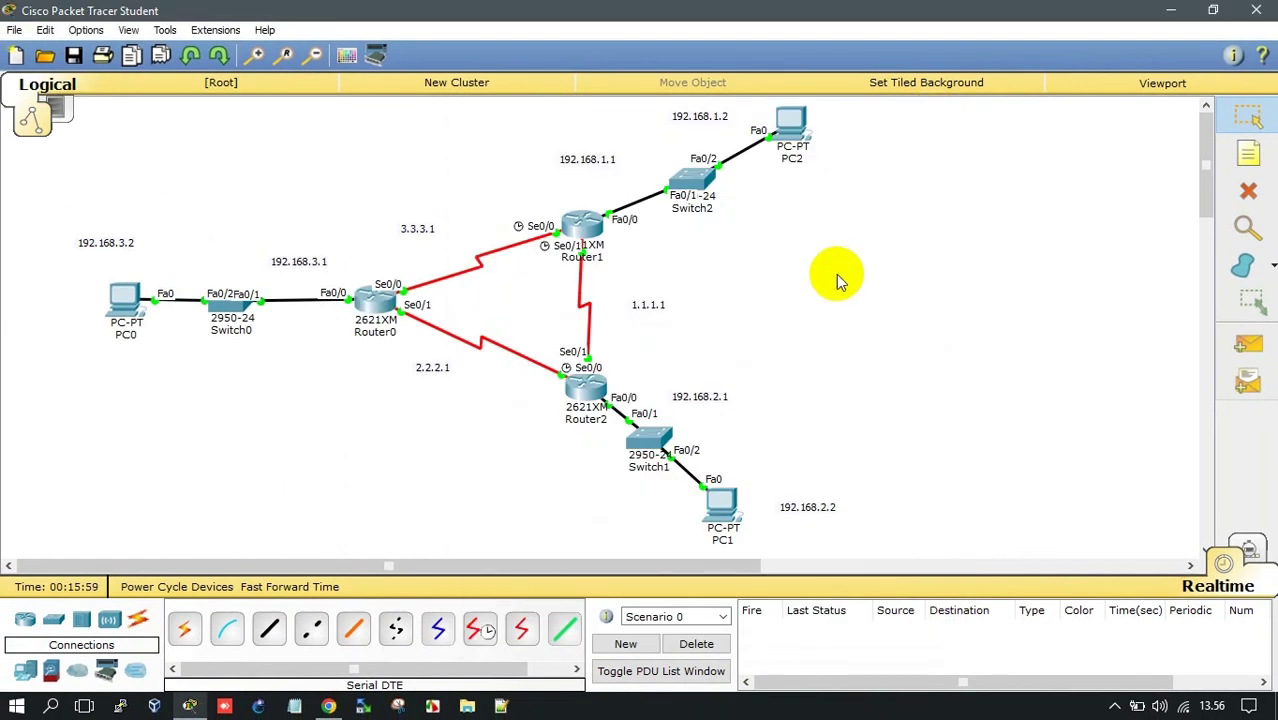
Step: Send a simple PDU from PC2 to Router2 to test the connection
key(p)
click(792, 125)
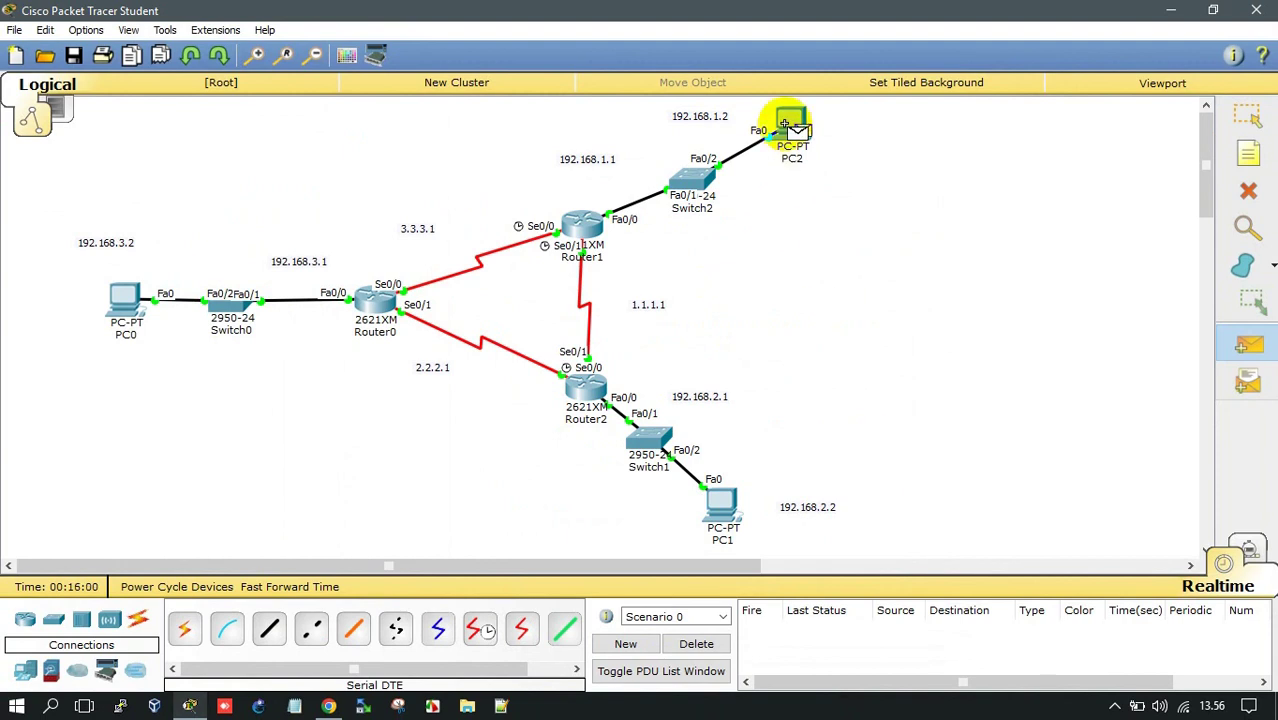
click(583, 390)
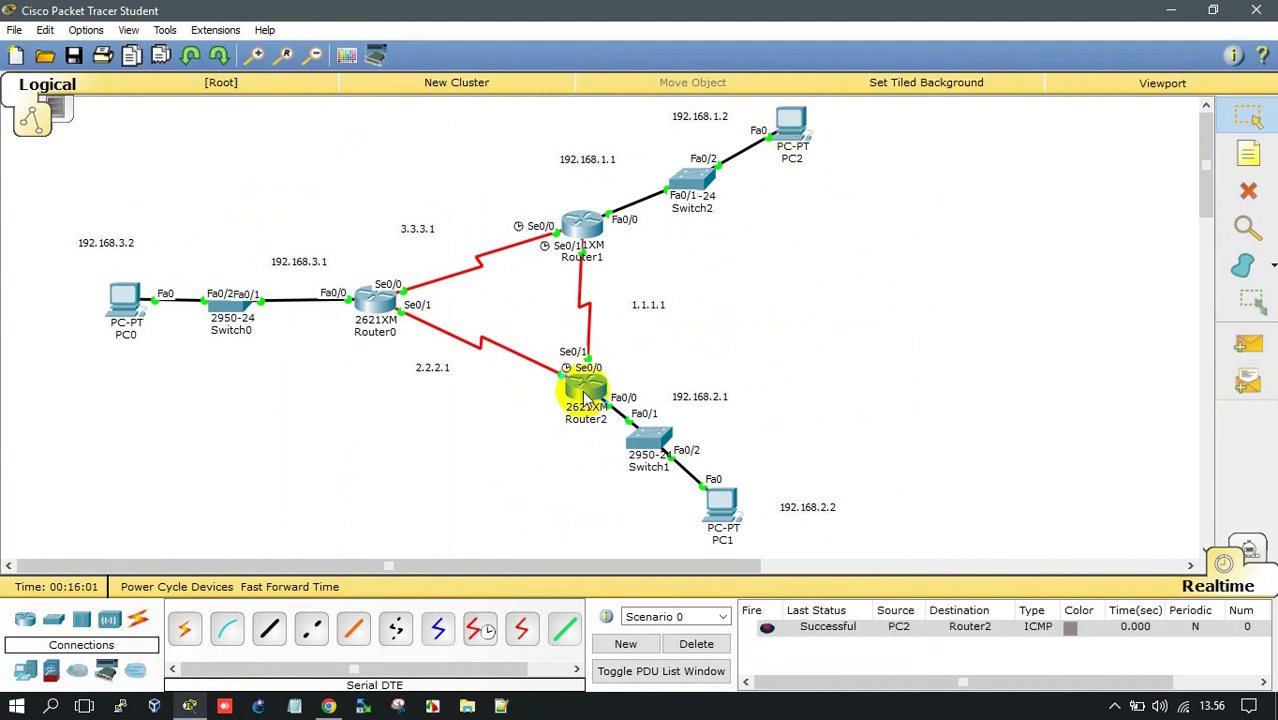
Step: Send simple PDUs from Router2 to PC2 and from PC2 to PC1 to test the connections
click(583, 390)
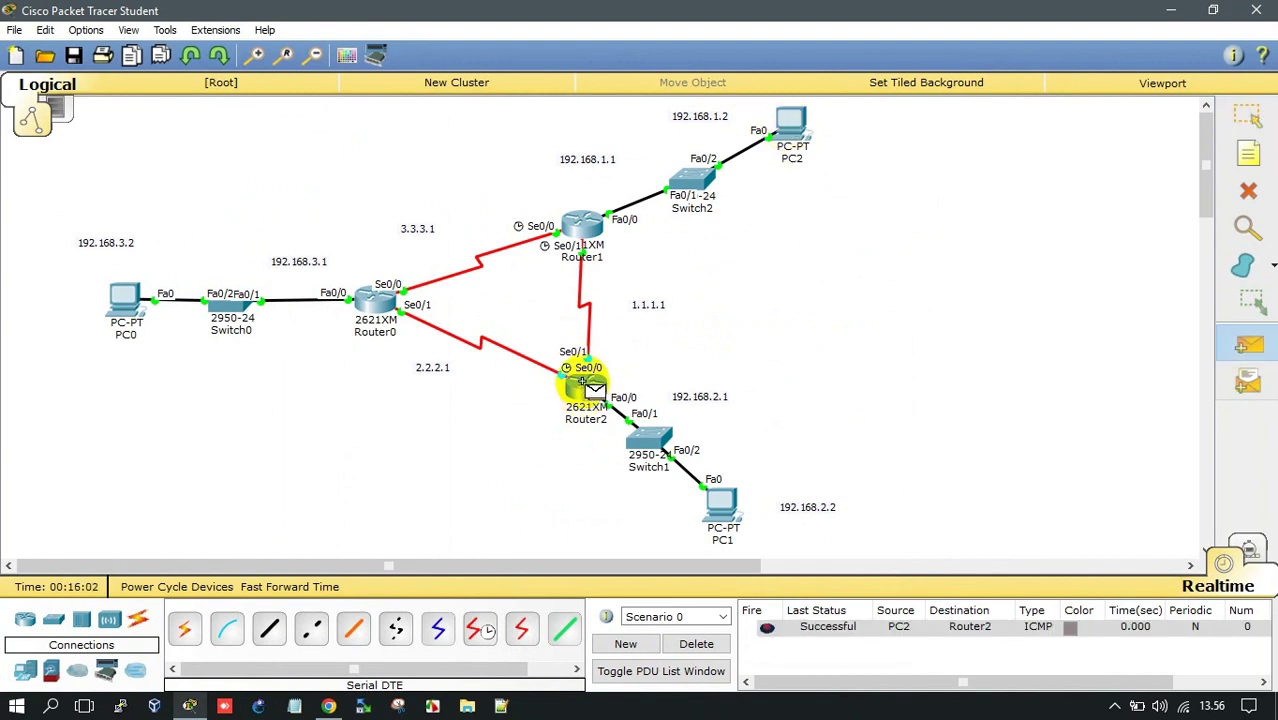
click(795, 123)
key(p)
click(795, 123)
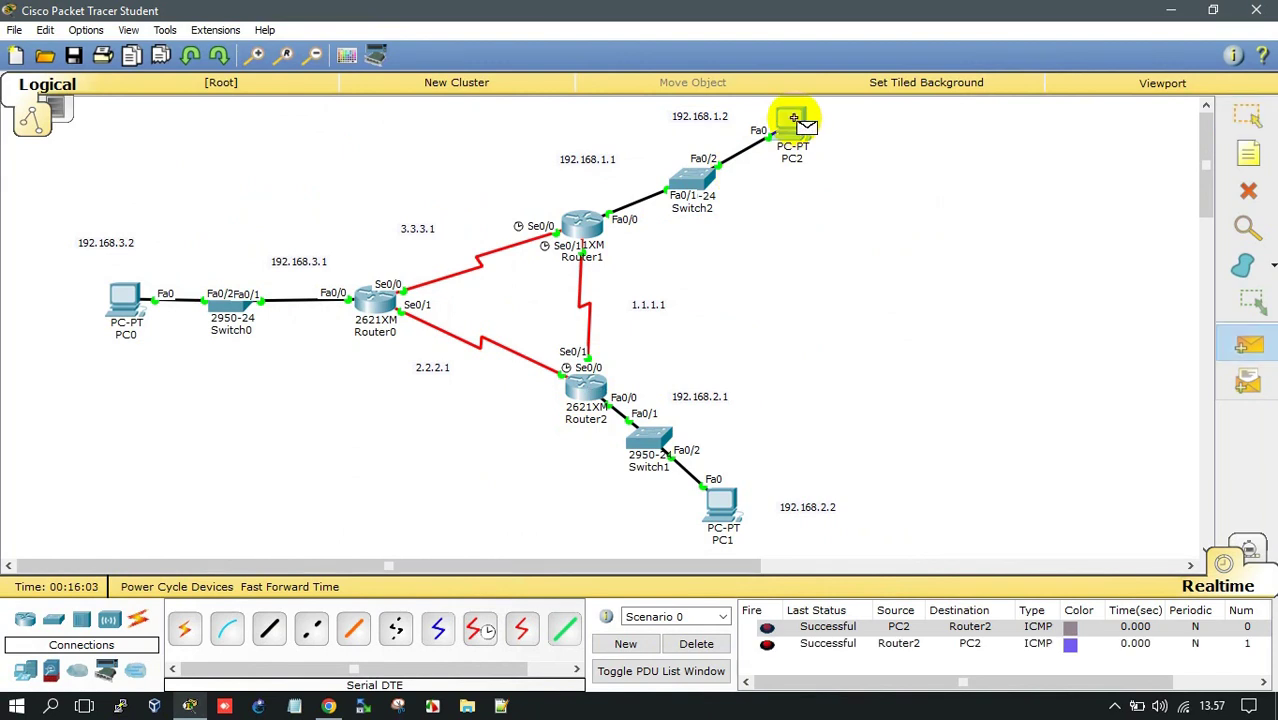
click(700, 503)
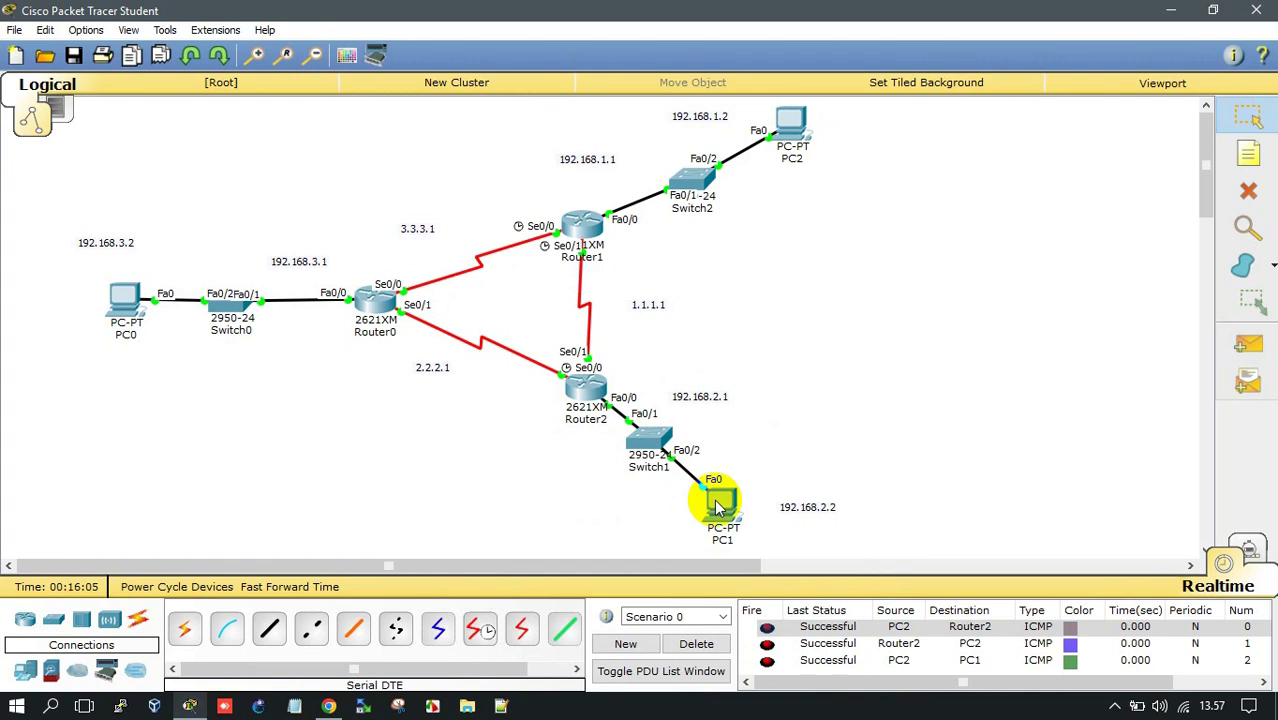
Step: Delete the PDU scenario's entries and send simple PDUs from PC1 to PC2, PC2 to PC0, and PC0 to PC2
key(Delete)
key(p)
click(718, 500)
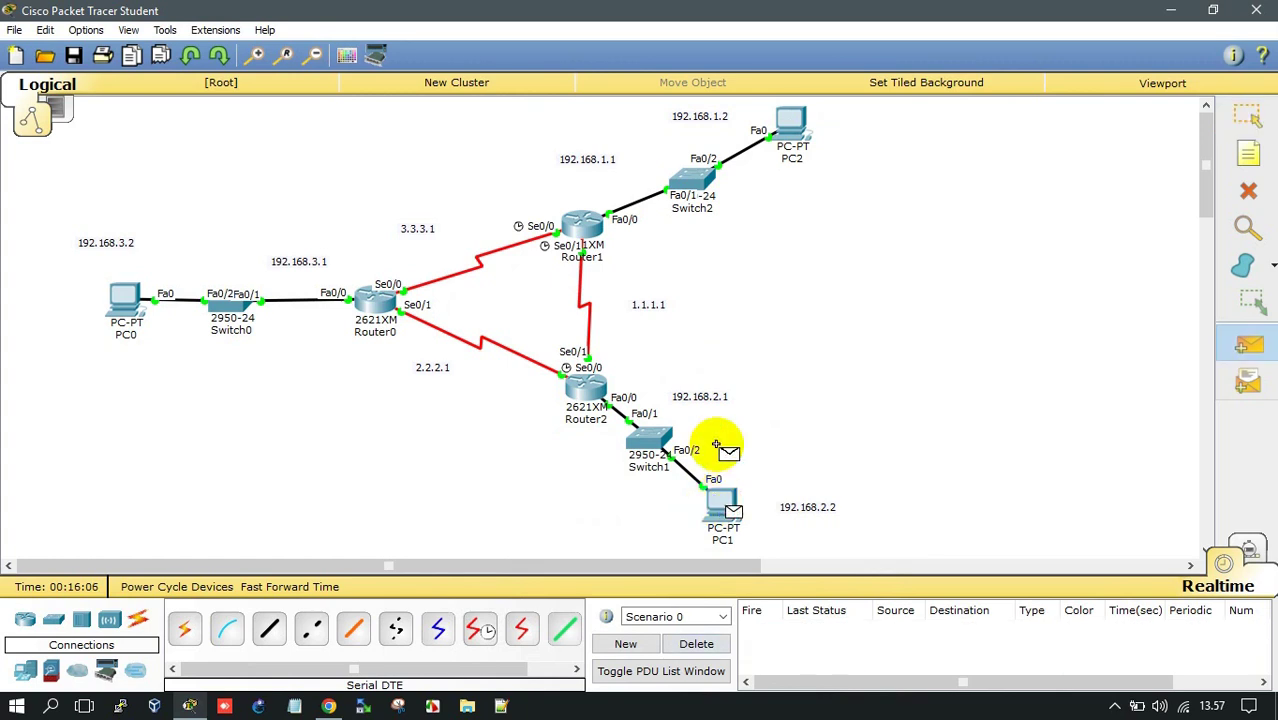
click(788, 120)
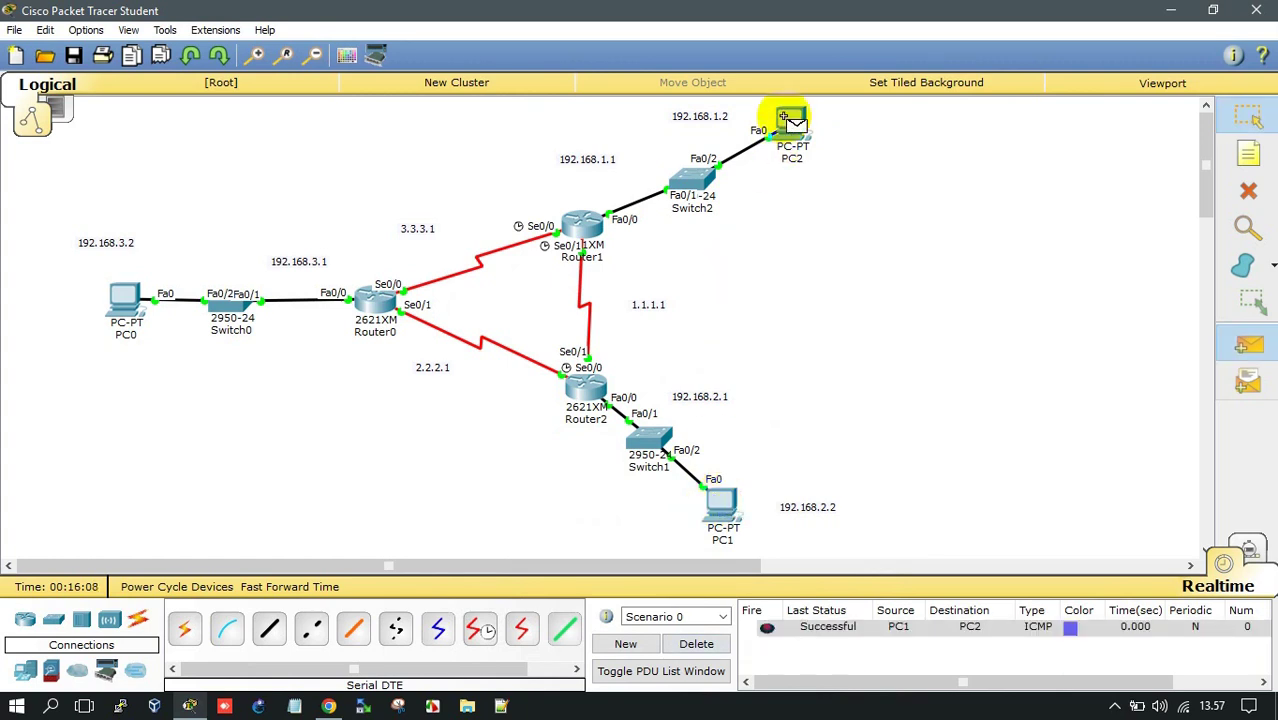
click(118, 300)
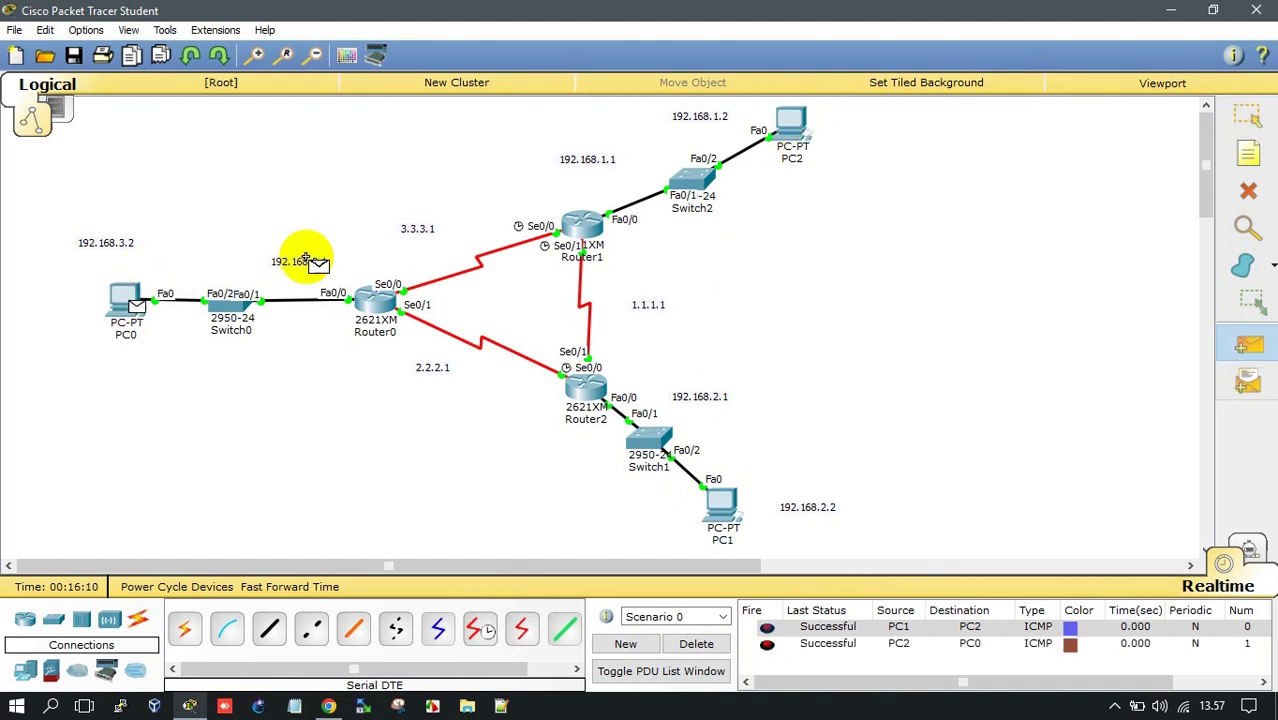
click(790, 120)
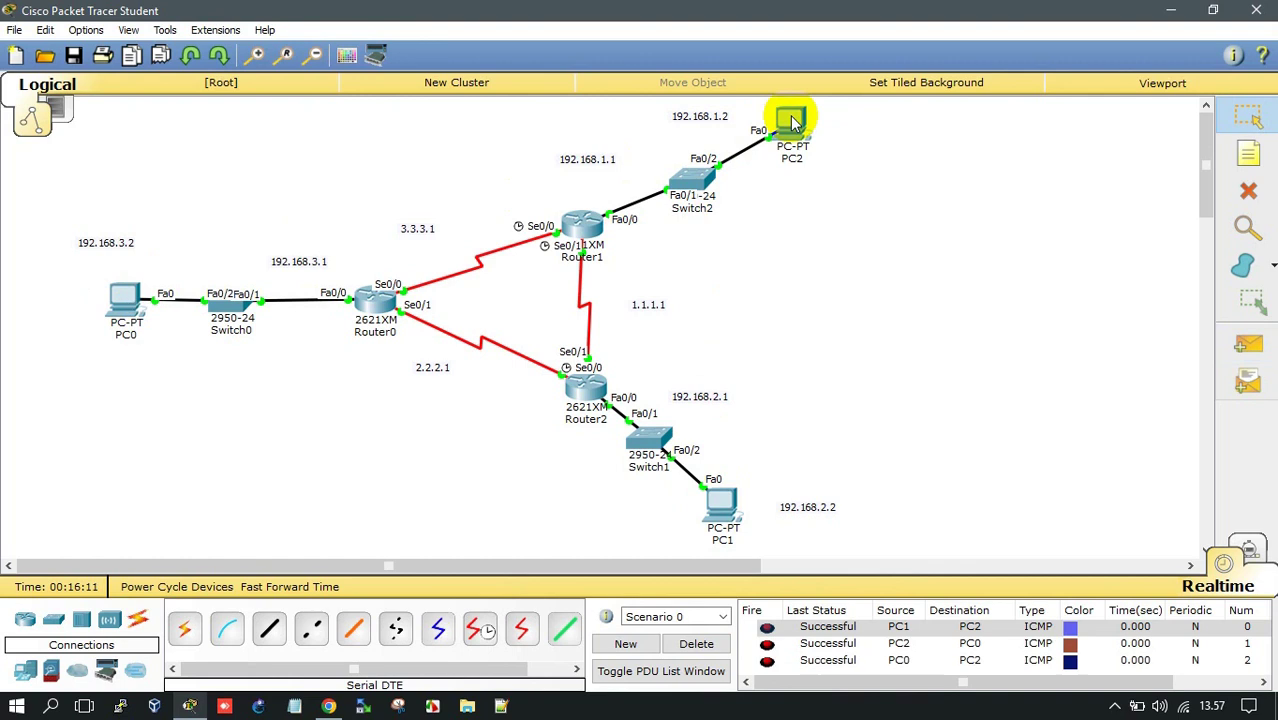
Step: Clear the PDU list again and send simple PDUs from PC0 to PC1 and from PC1 back to PC0
key(Delete)
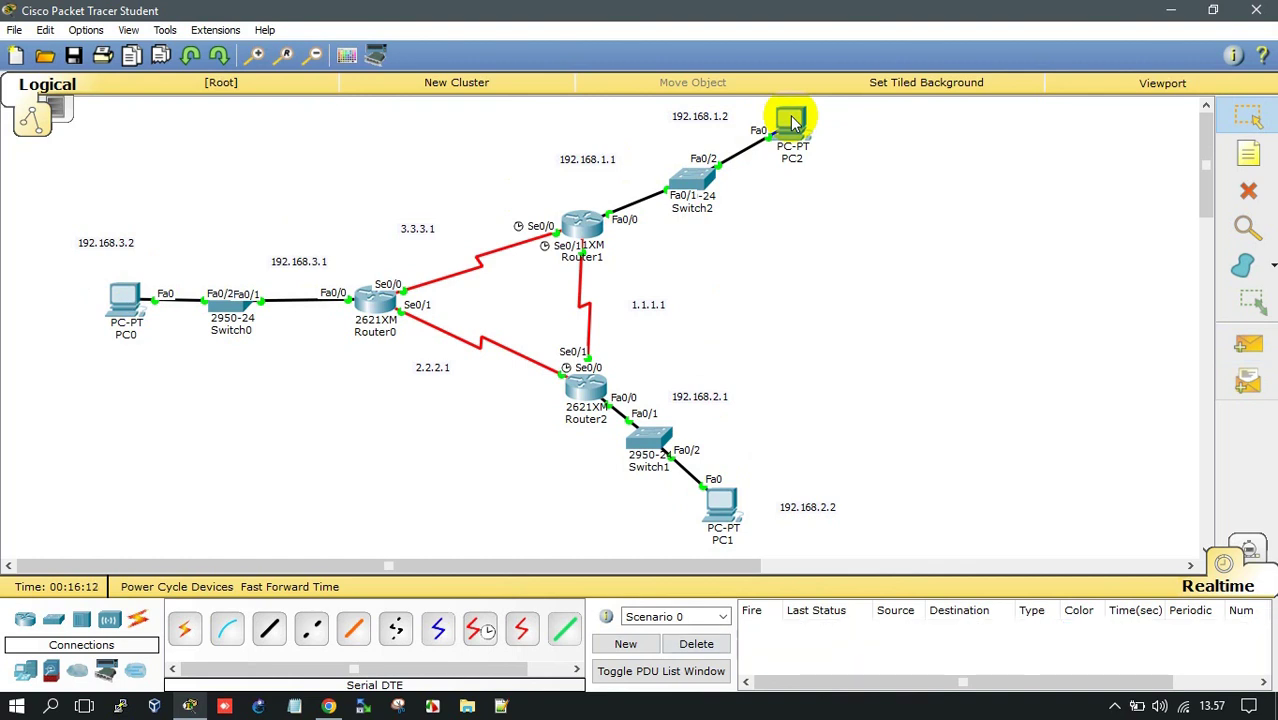
key(p)
click(110, 292)
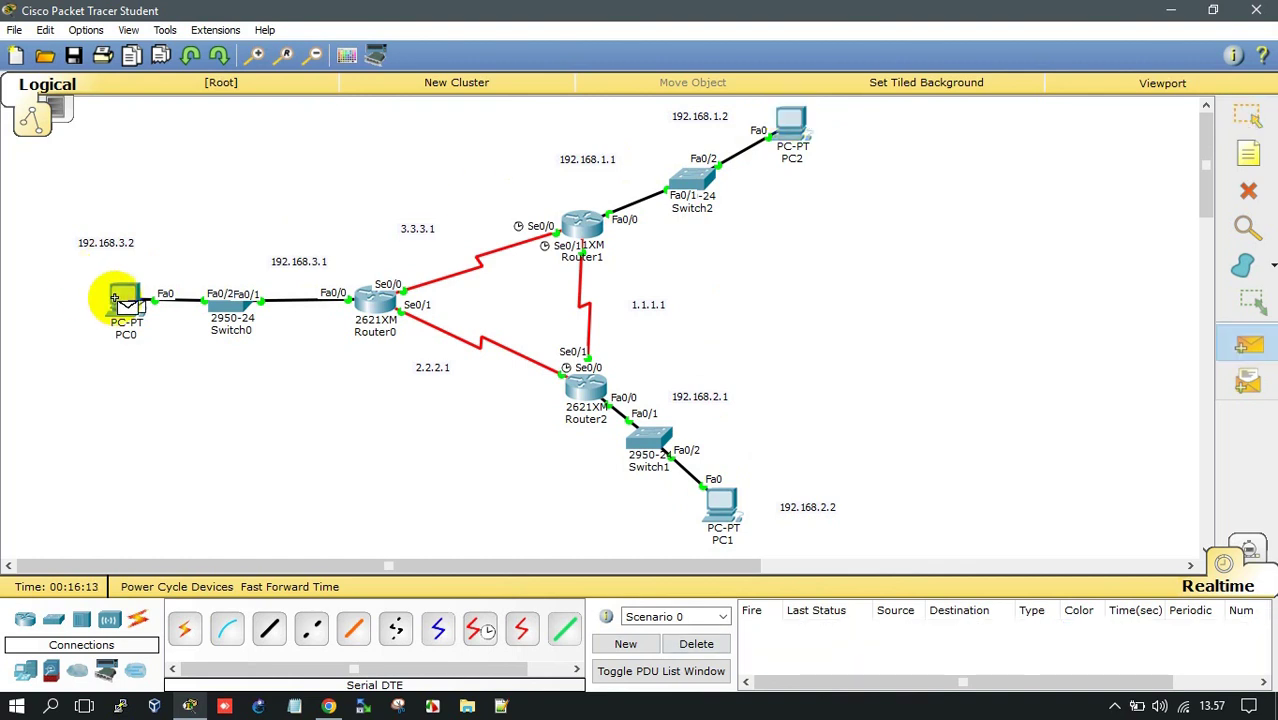
click(721, 497)
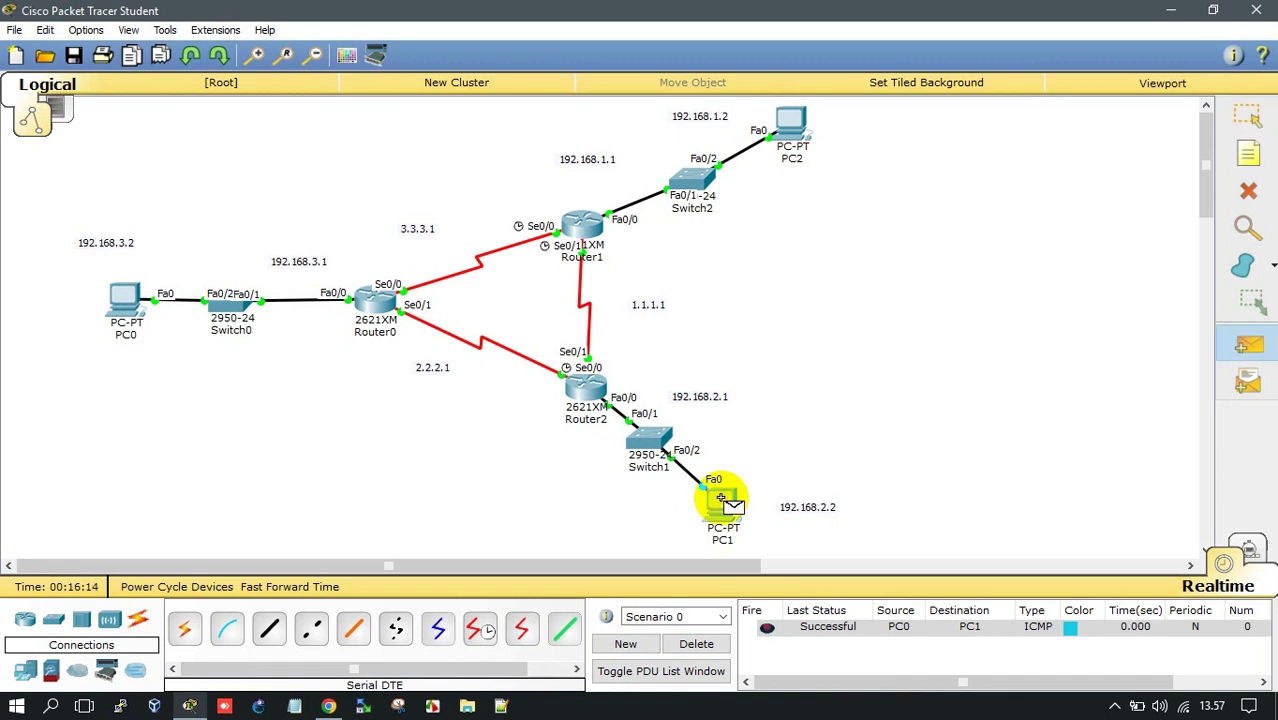
click(117, 297)
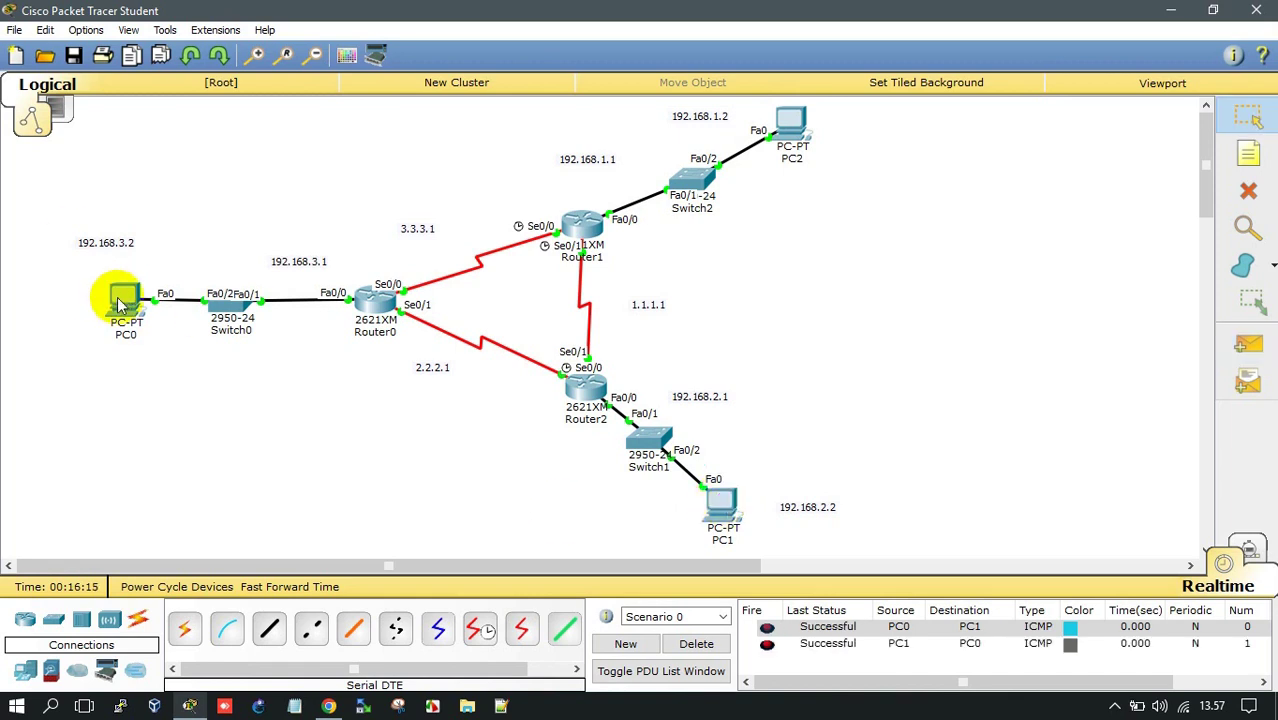